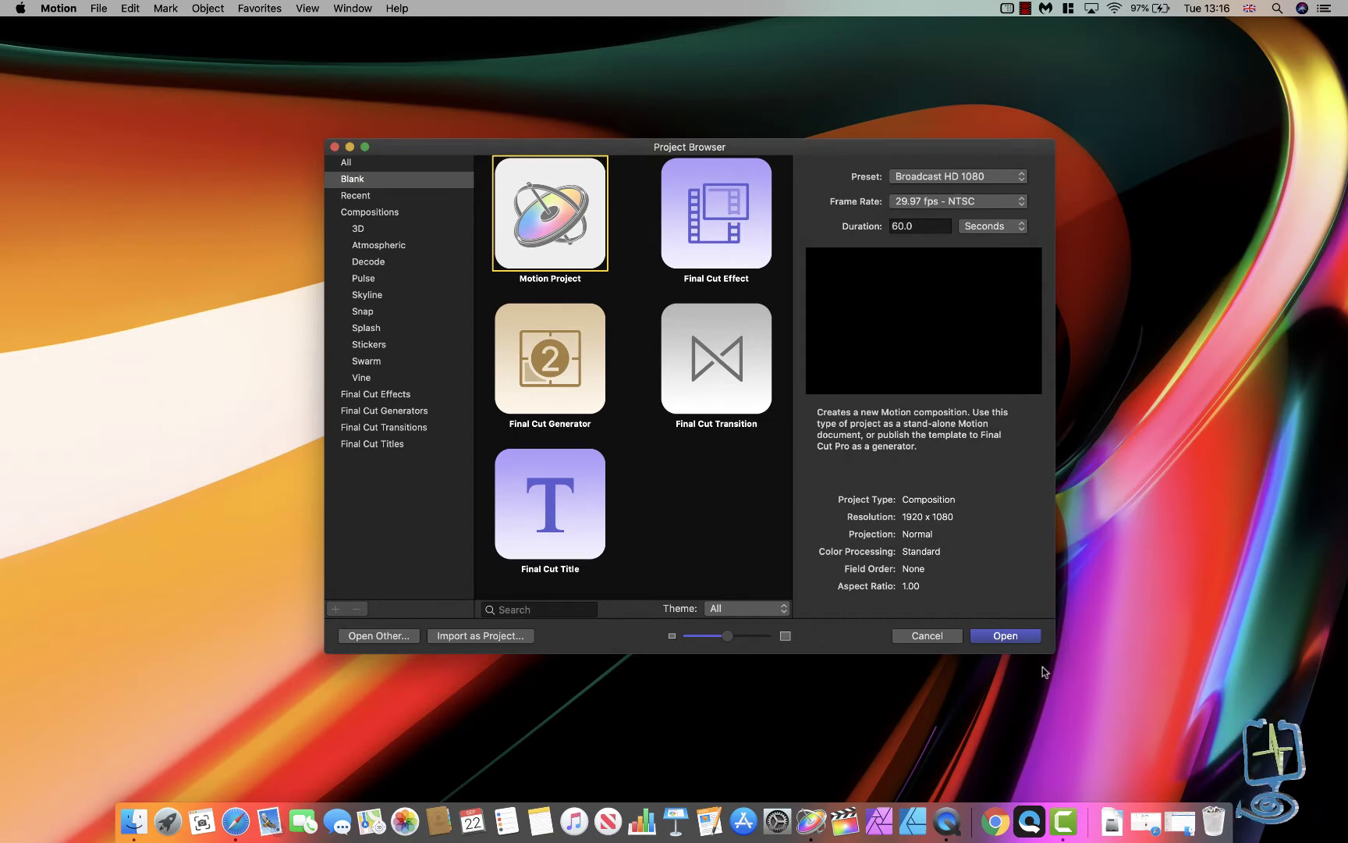
- Create a blank Motion project with the Broadcast HD 1080 preset and place the Text Tracking folder window beside the project's media list
left_click(1007, 636)
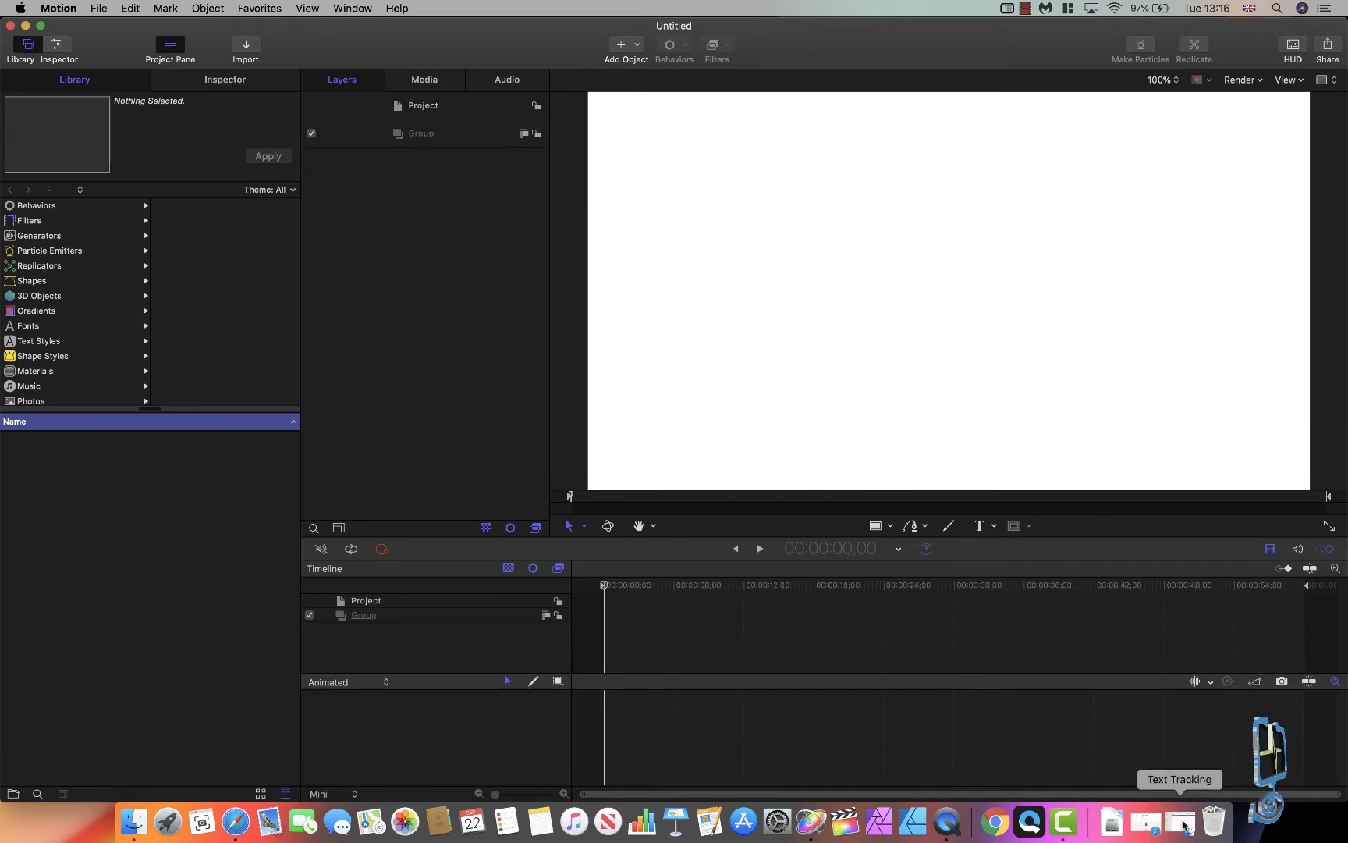
left_click(1178, 820)
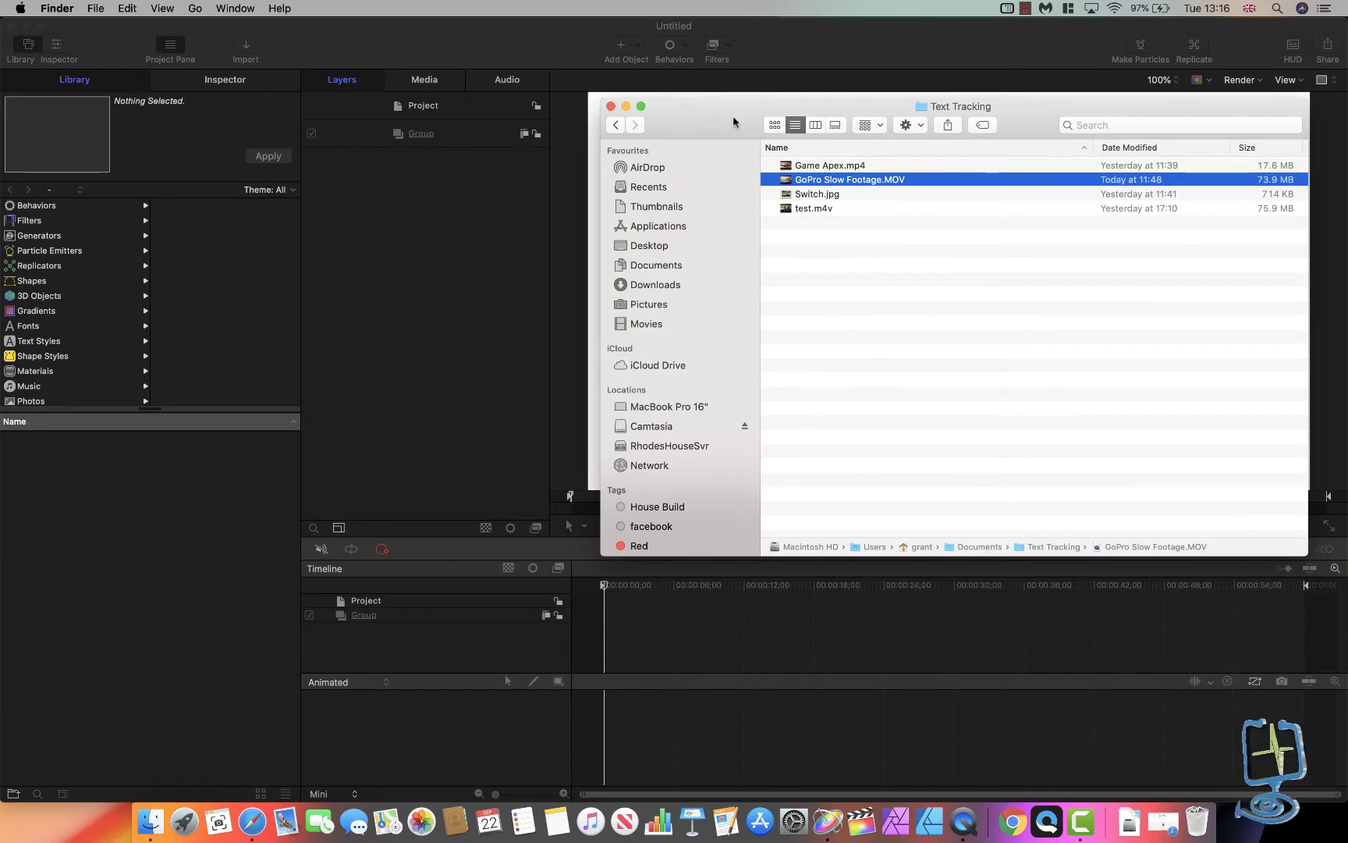
left_click_drag(734, 121, 561, 192)
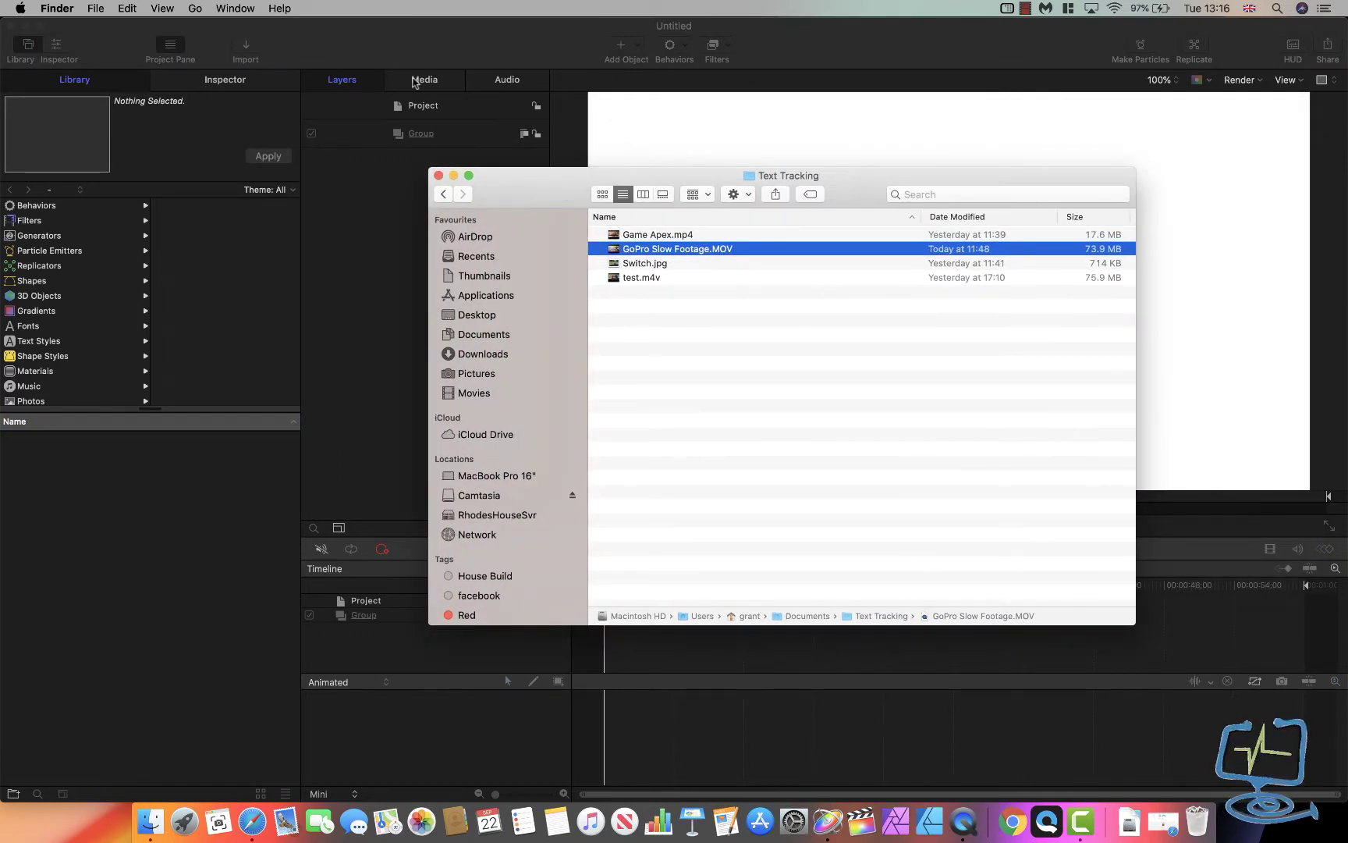
left_click(422, 81)
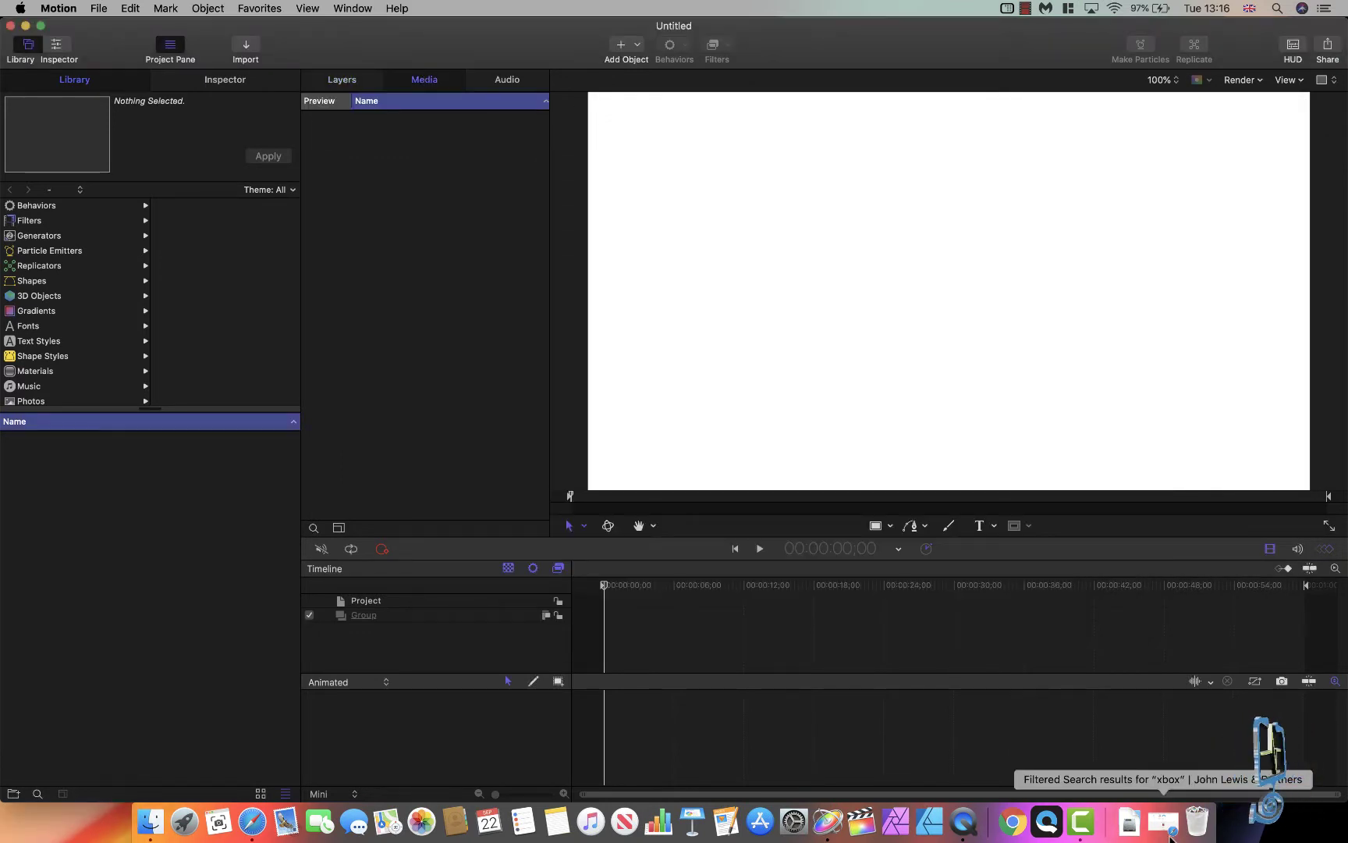
left_click(150, 821)
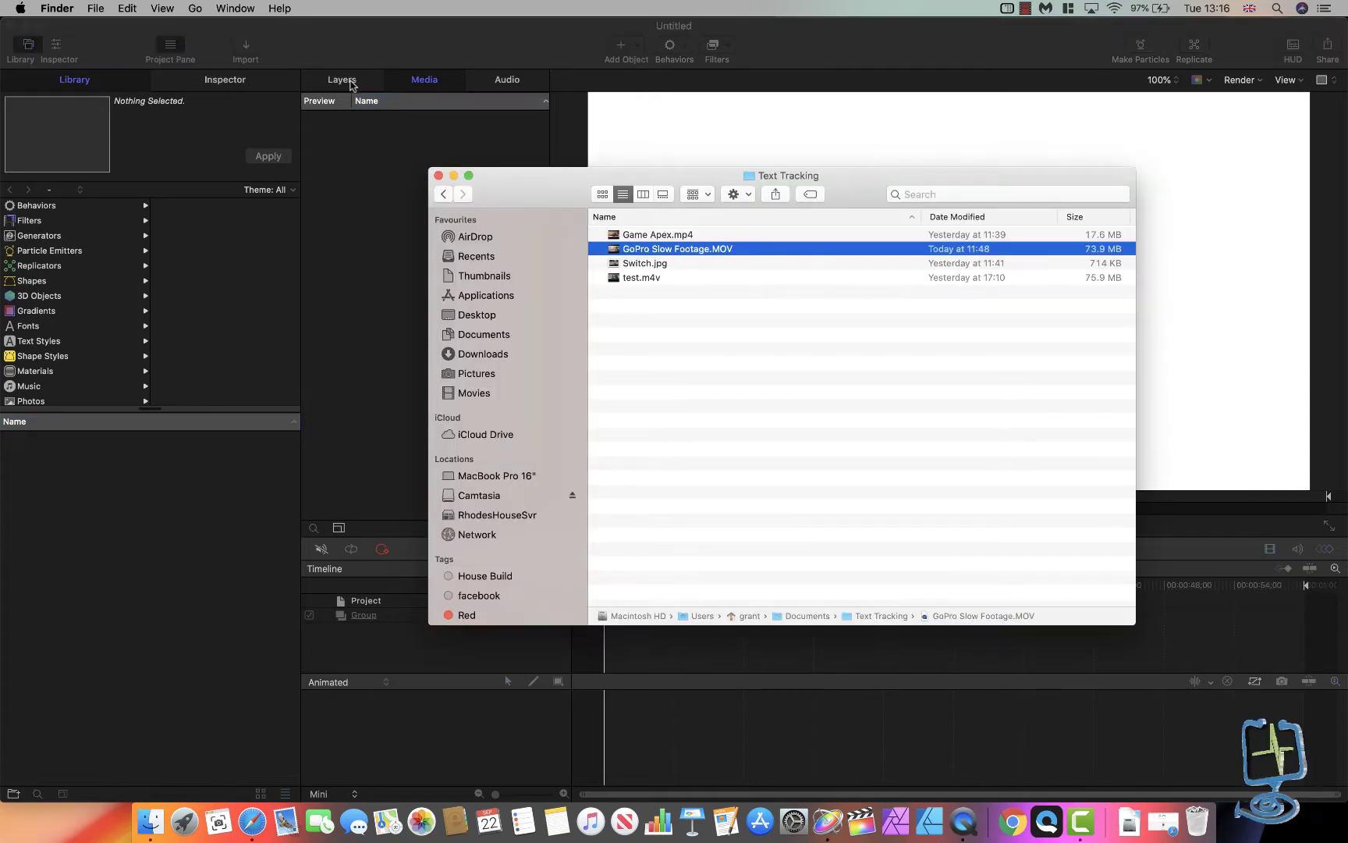
left_click_drag(525, 190, 646, 128)
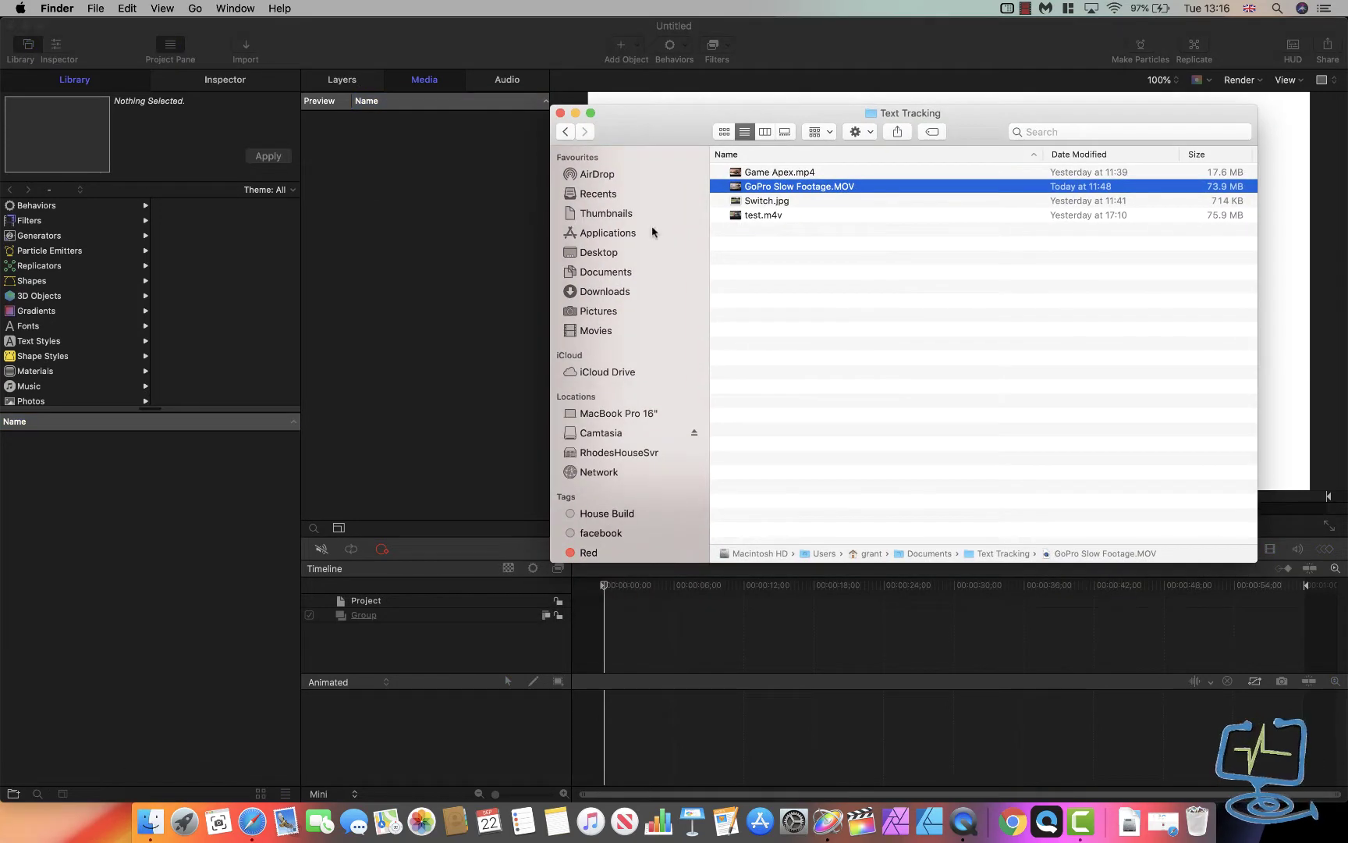
- Preview Switch.jpg in the Text Tracking folder and import it into the project's media list
left_click(759, 202)
key("space")
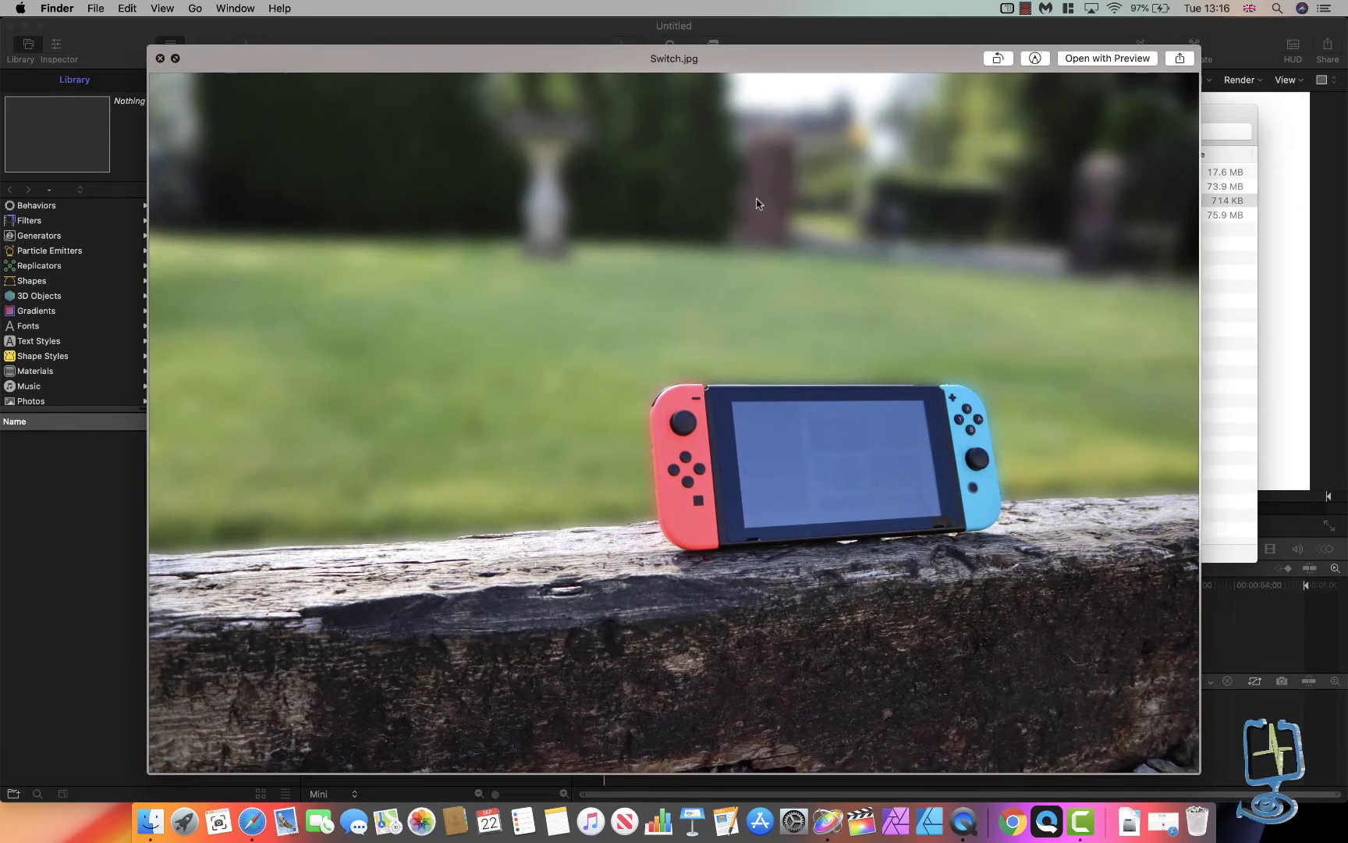
key("space")
left_click_drag(747, 204, 370, 238)
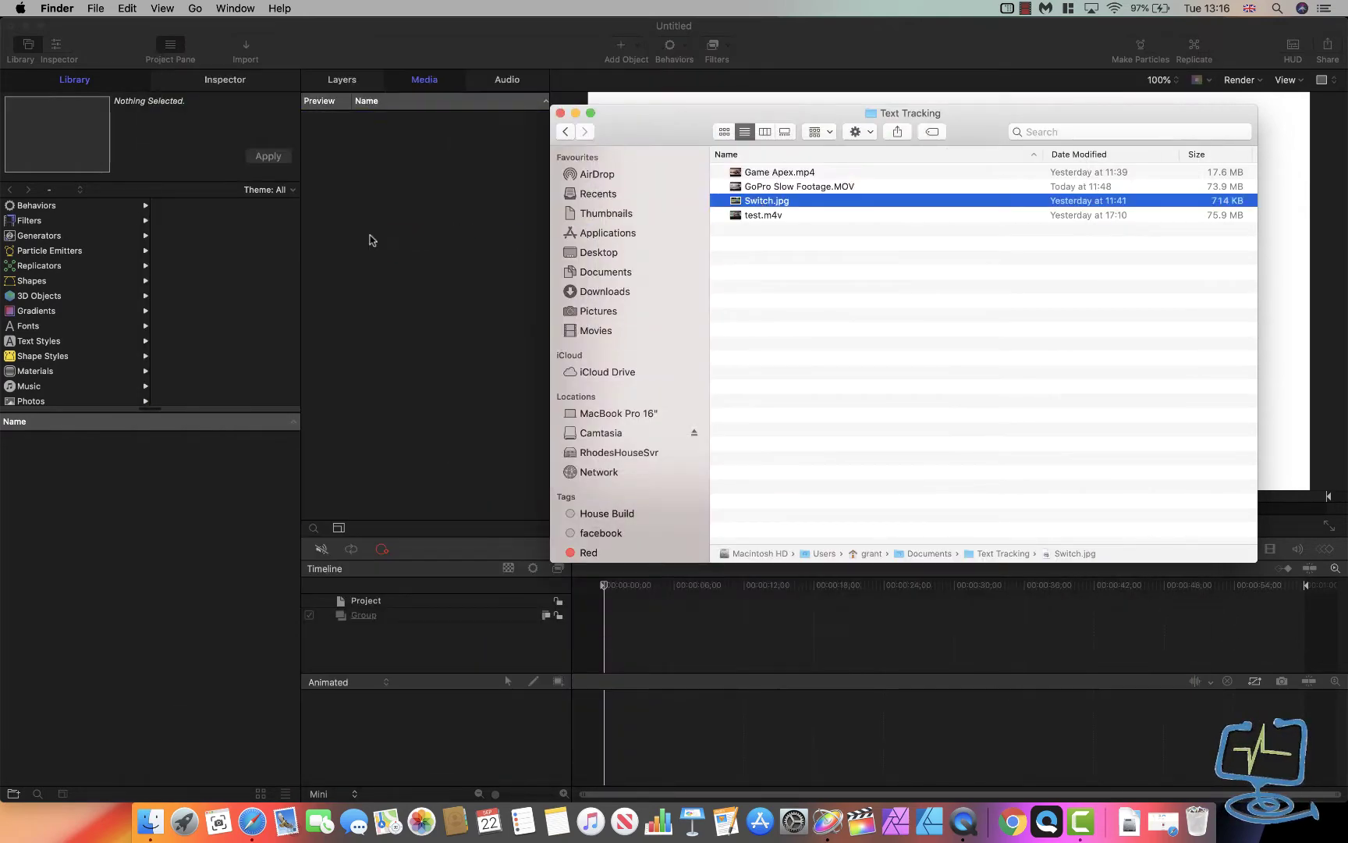
- Import Game Apex.mp4 from the Text Tracking folder into the project's media and minimise the folder window
left_click(764, 190)
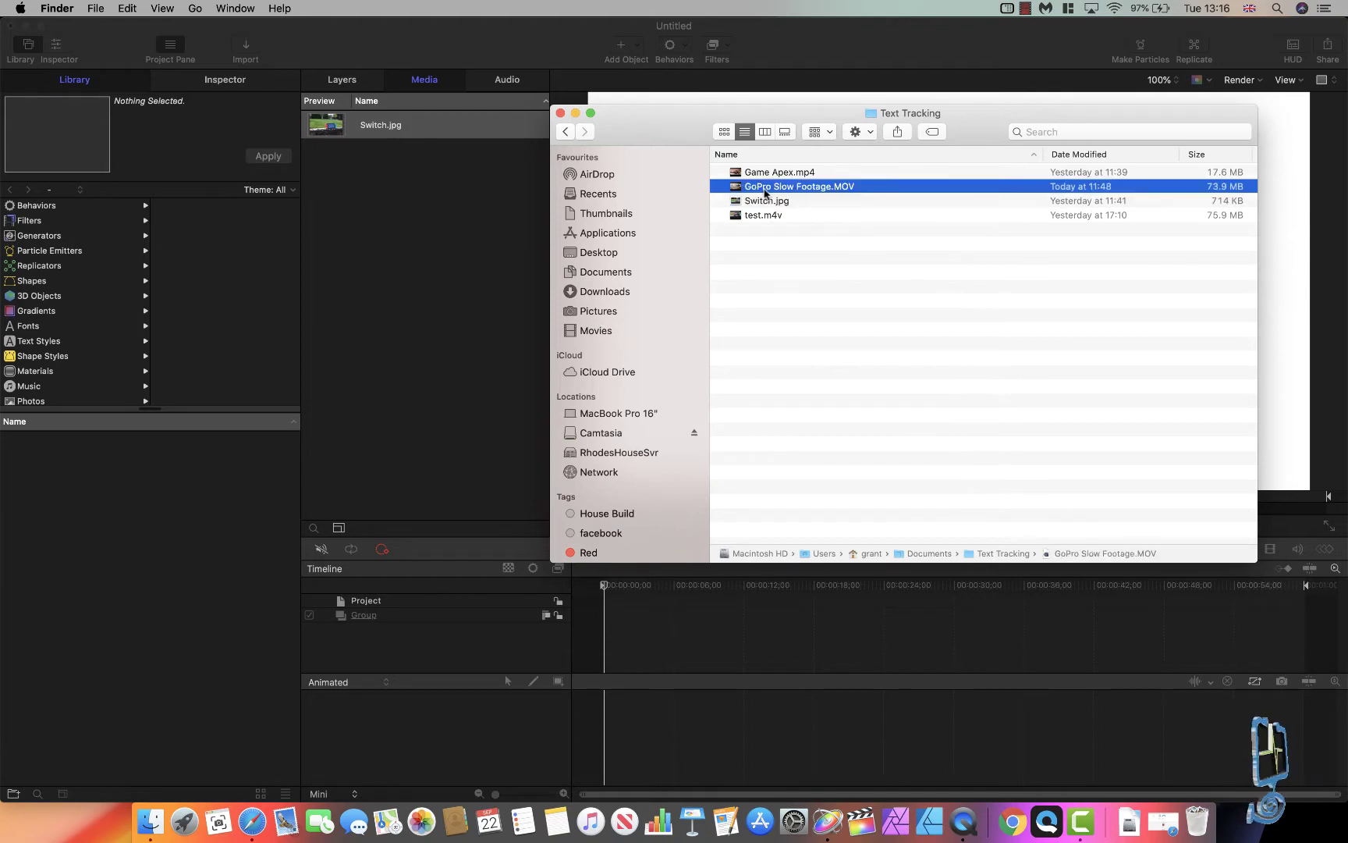
left_click(766, 175)
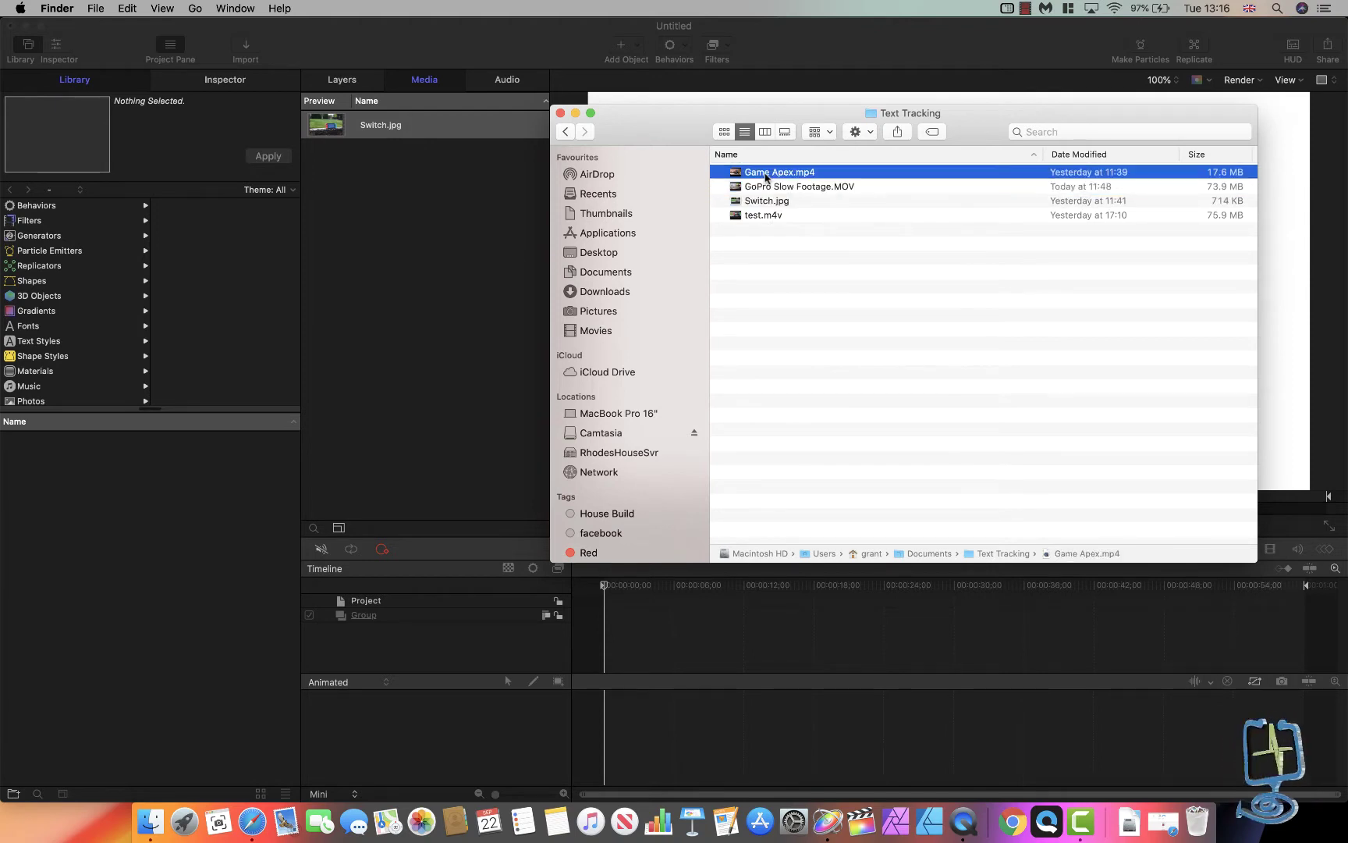
left_click_drag(766, 177, 391, 259)
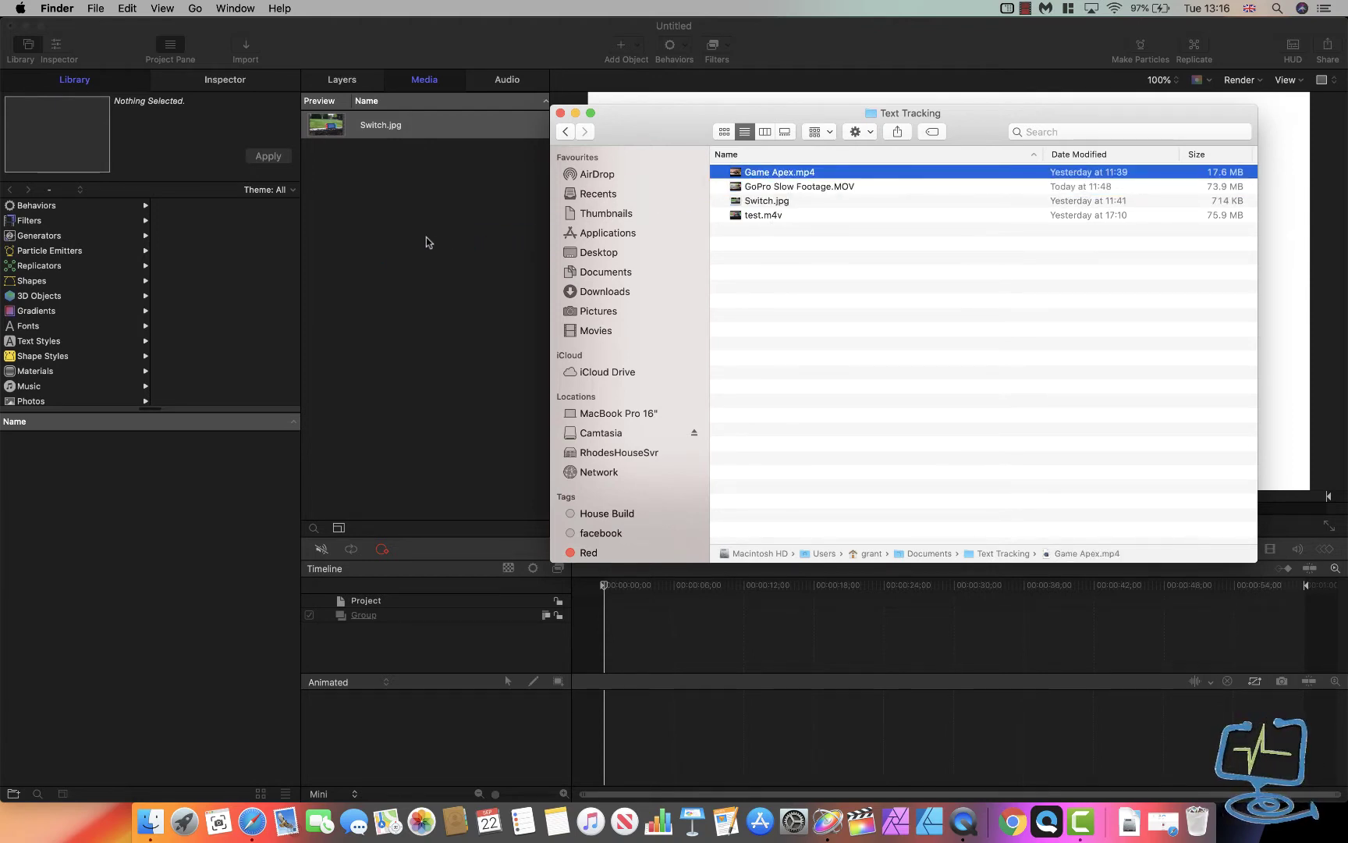
left_click_drag(754, 176, 348, 198)
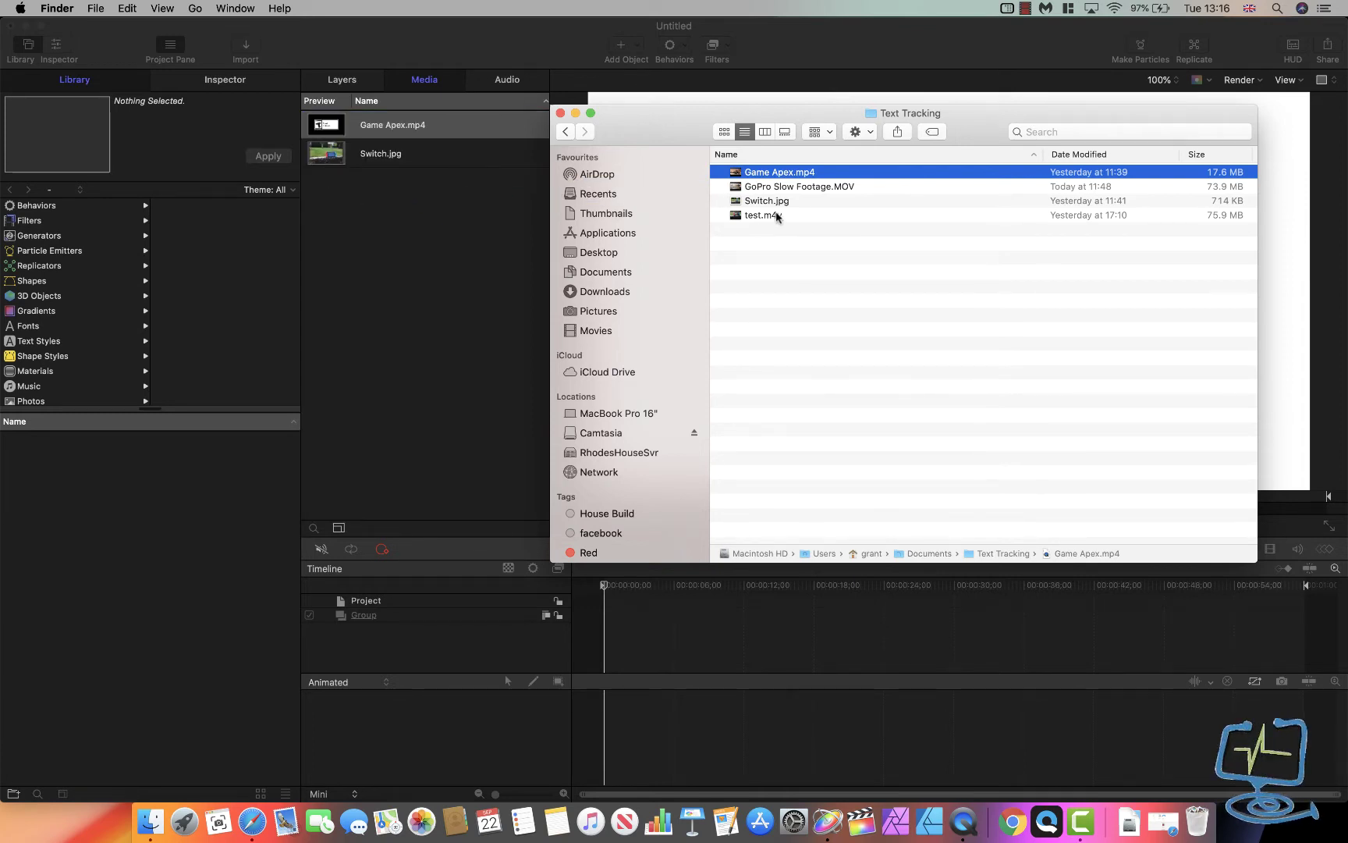
left_click(575, 113)
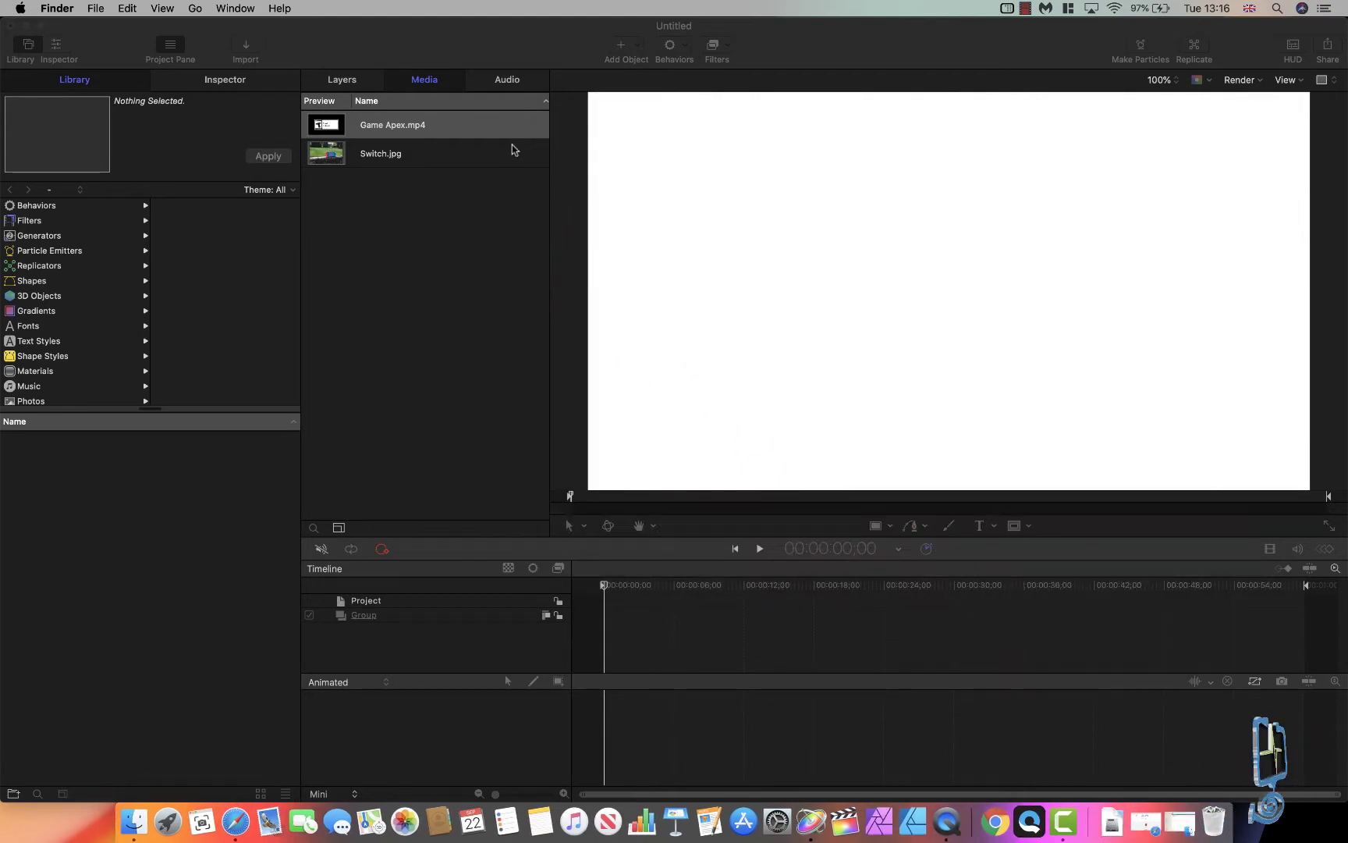
- Add Switch.jpg from the project media to the group in the timeline, starting at the first frame
left_click(426, 86)
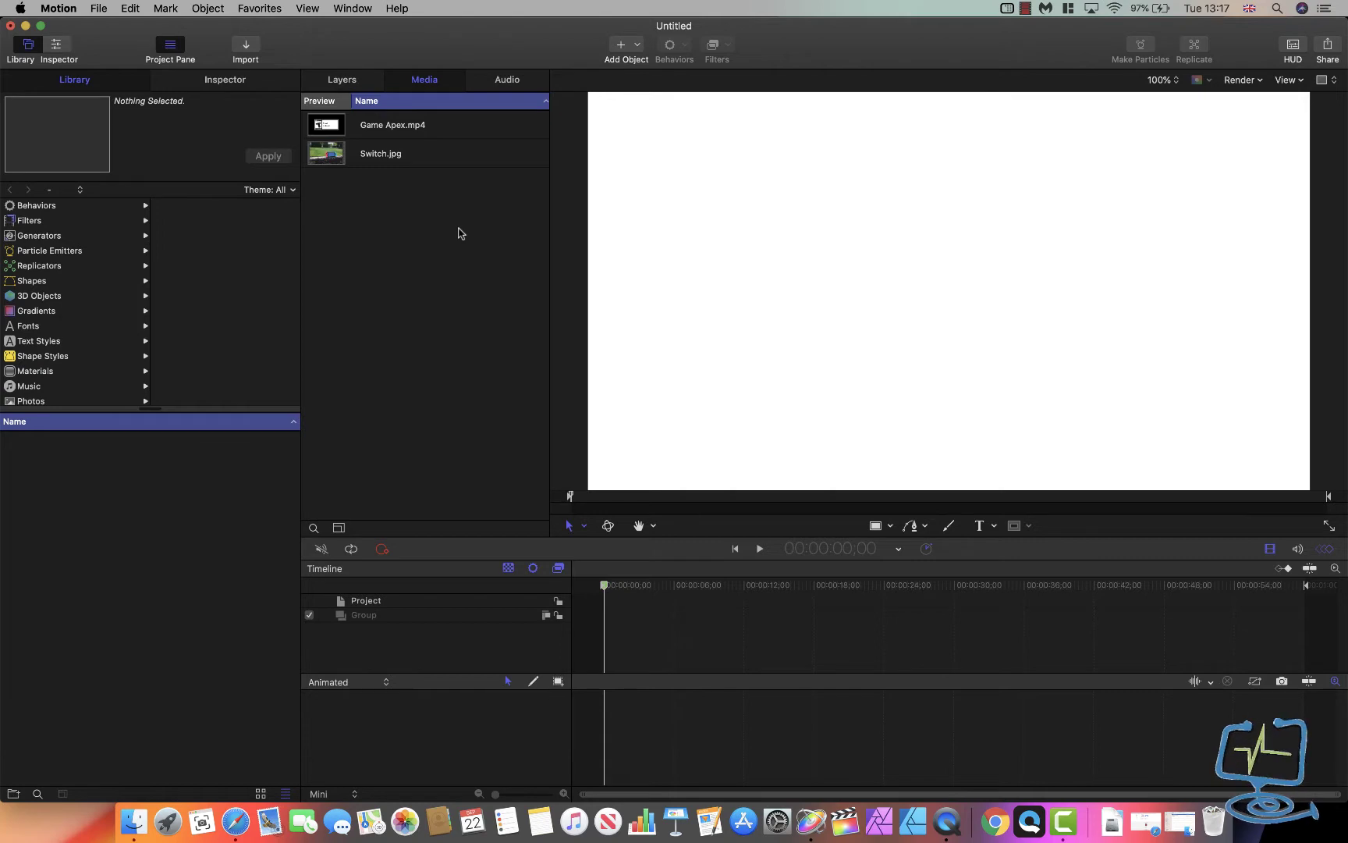
left_click(342, 80)
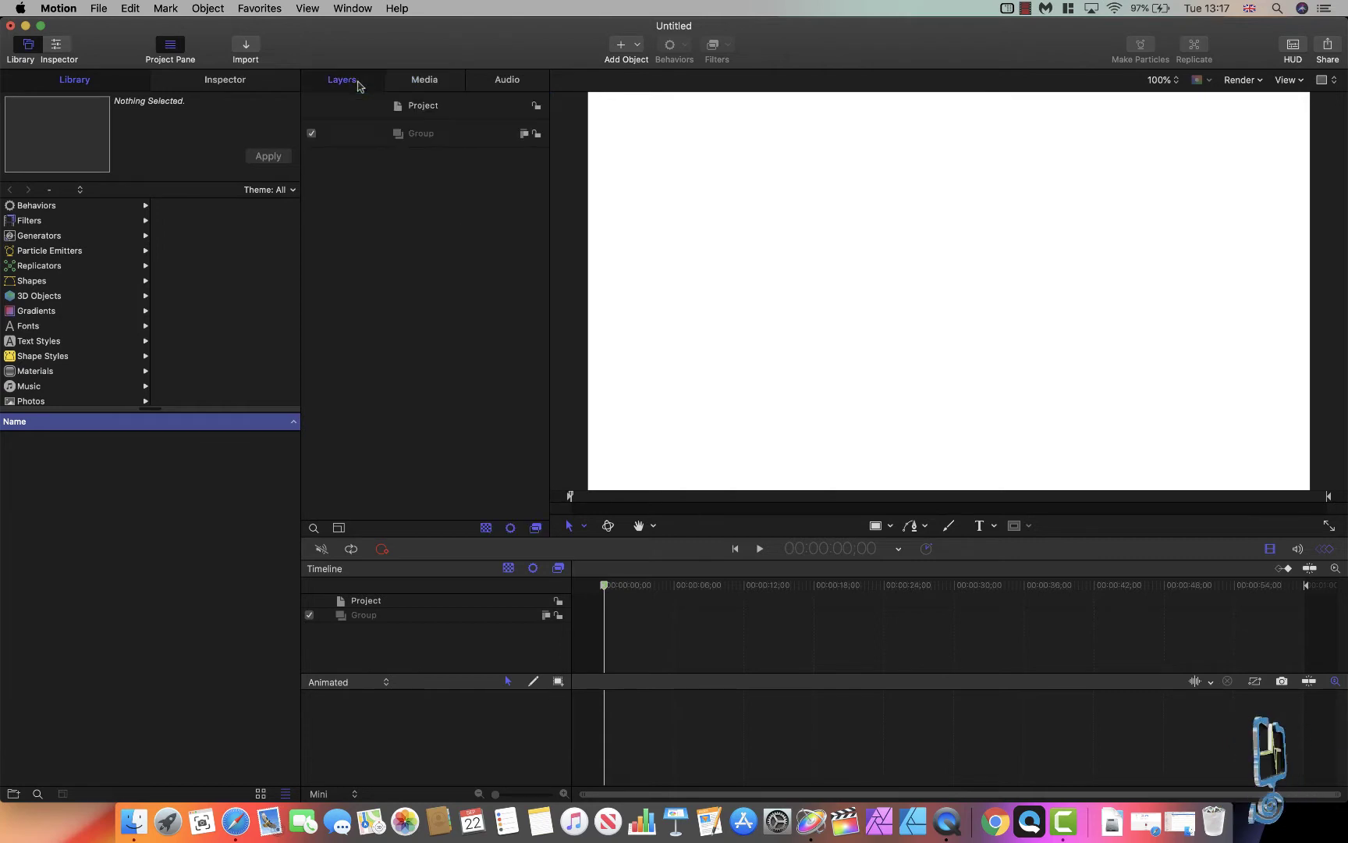
left_click(425, 86)
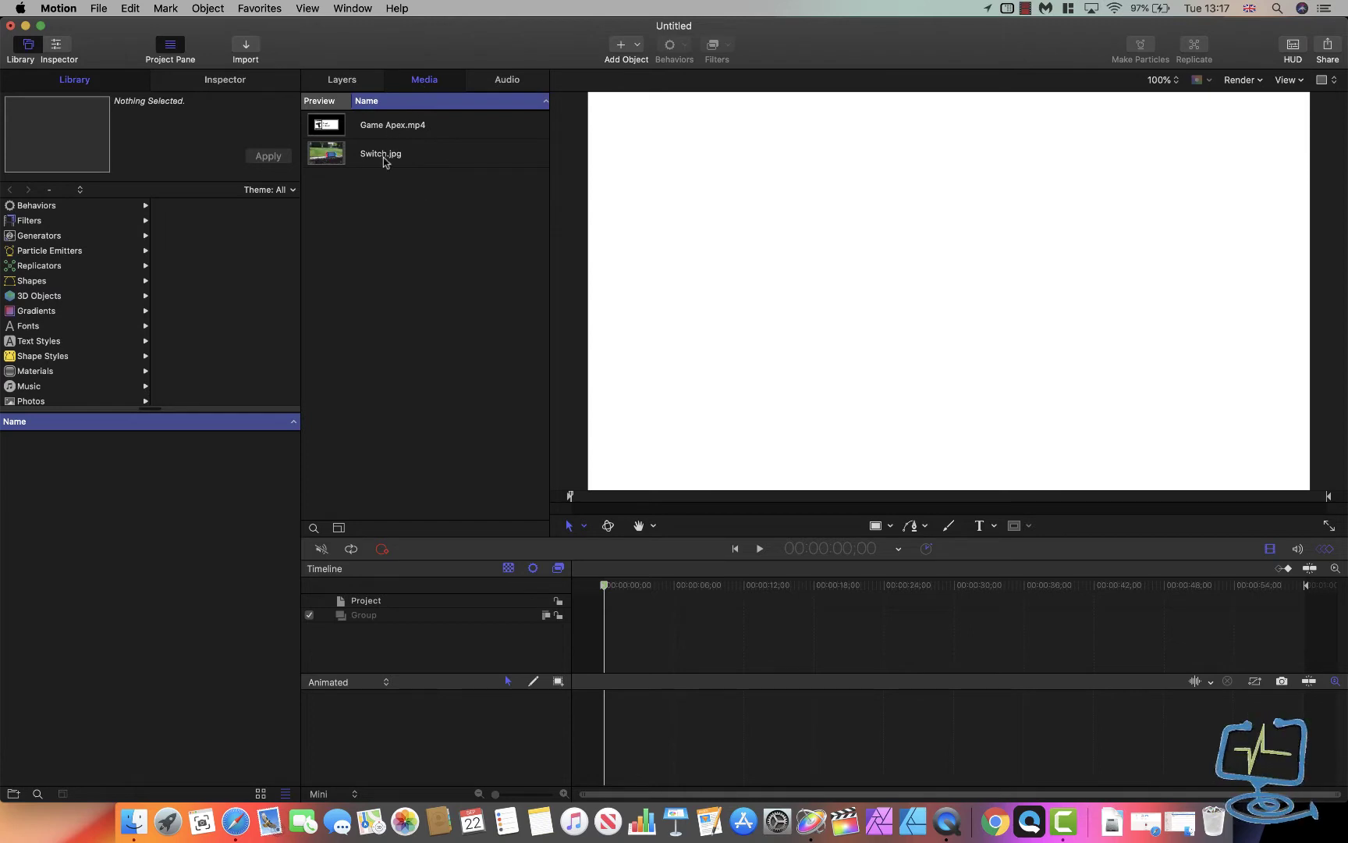
left_click(342, 156)
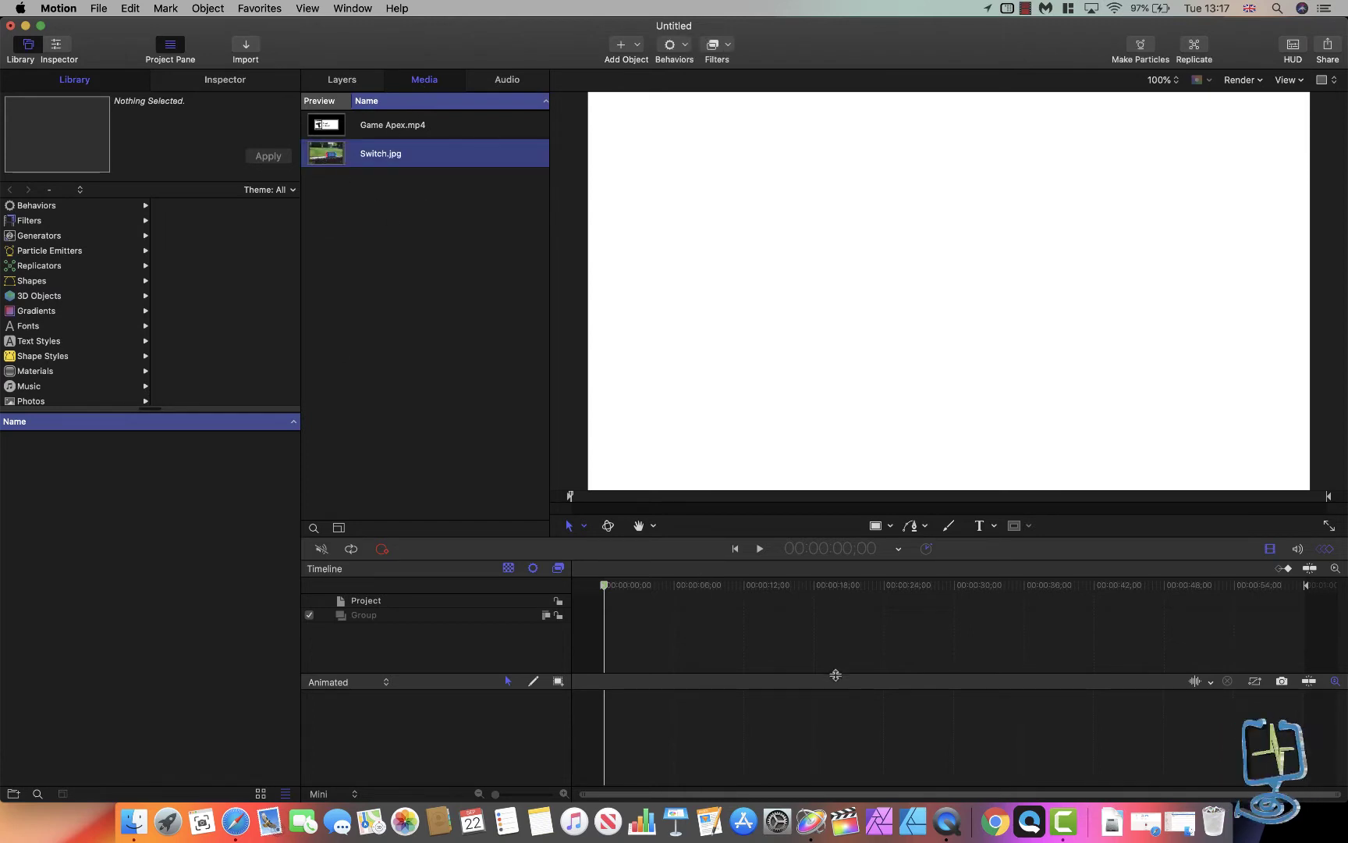
left_click_drag(333, 153, 620, 640)
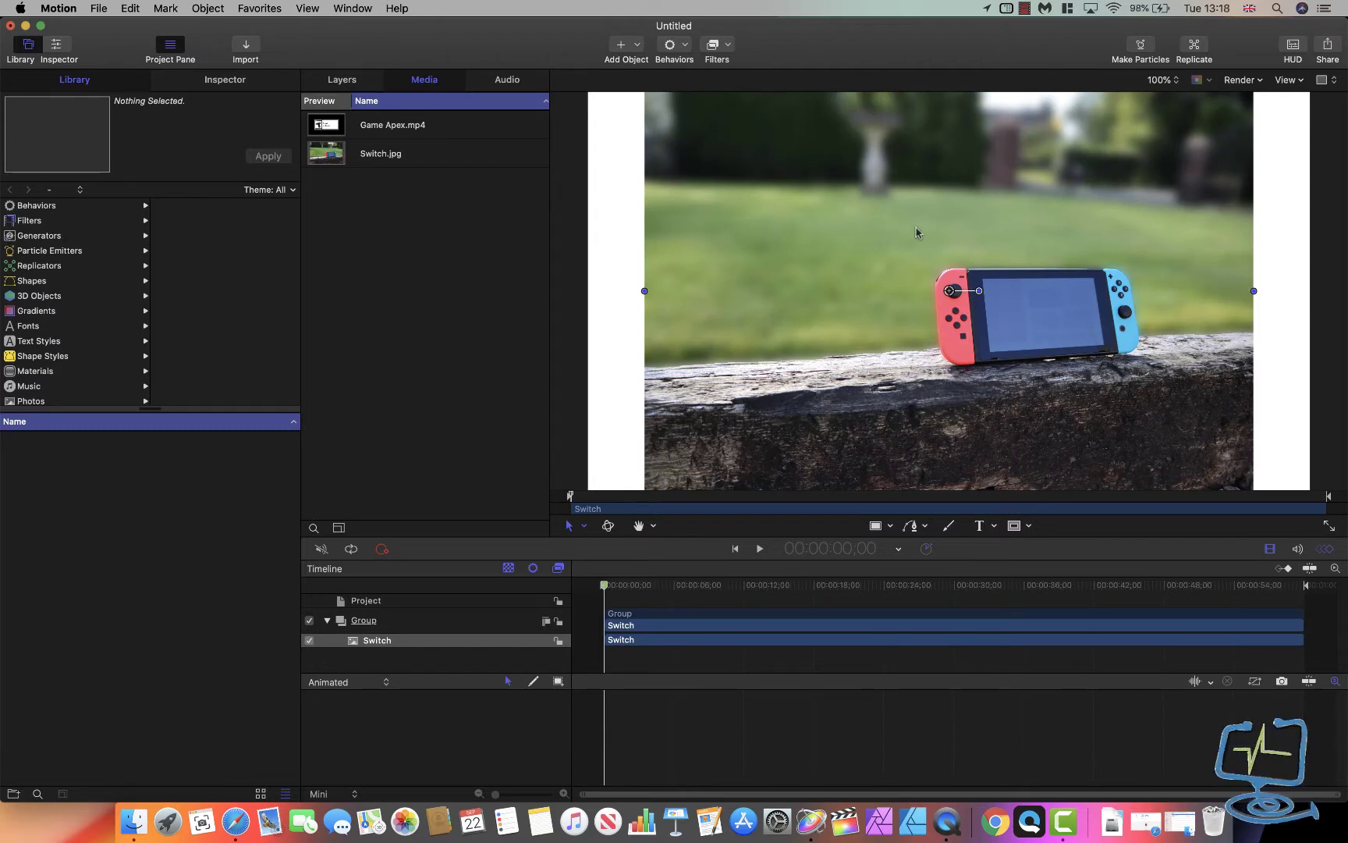
- Enlarge the Switch image beyond the canvas edges and reposition it so the whole console sits toward the frame's right side
key("super+minus")
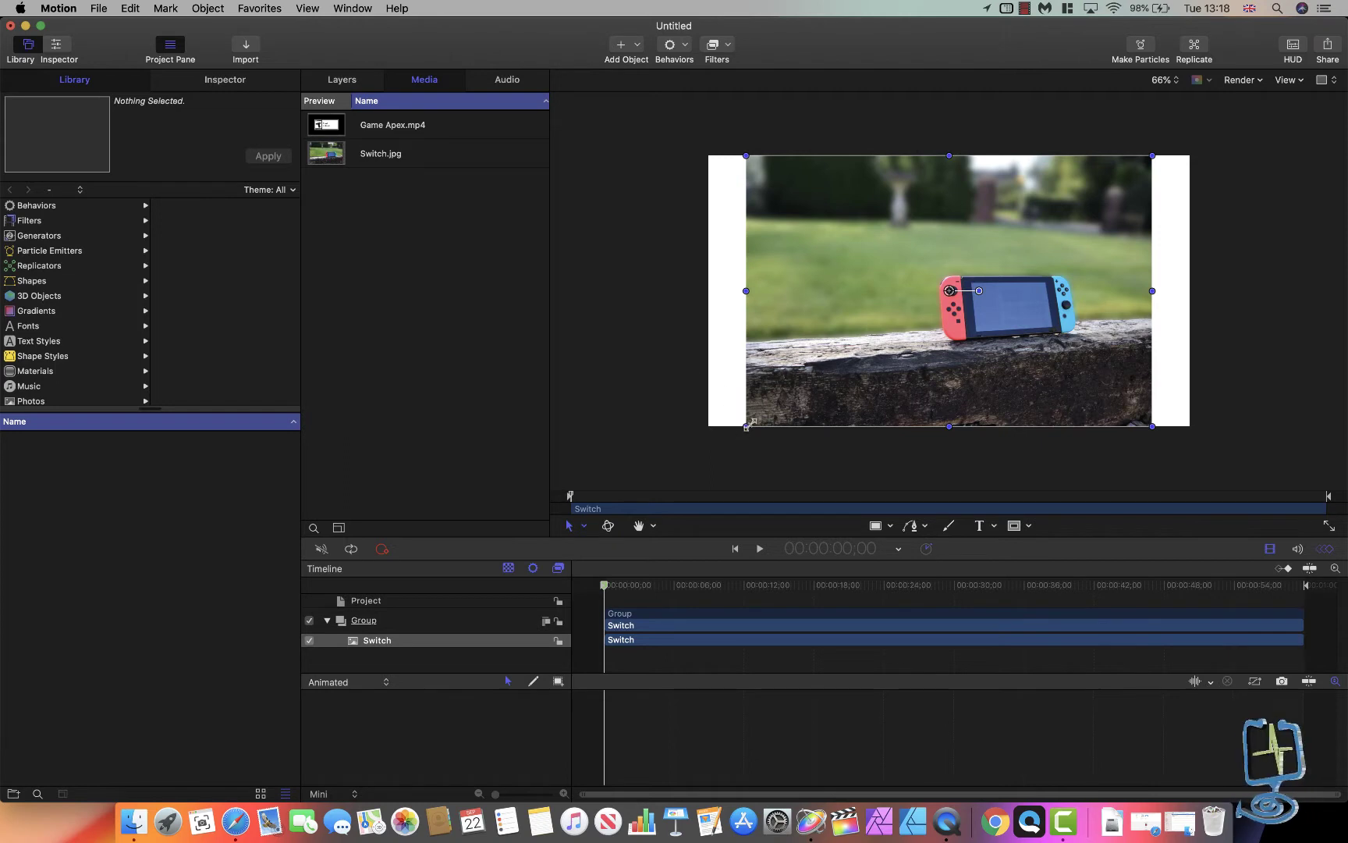
left_click_drag(748, 426, 664, 502)
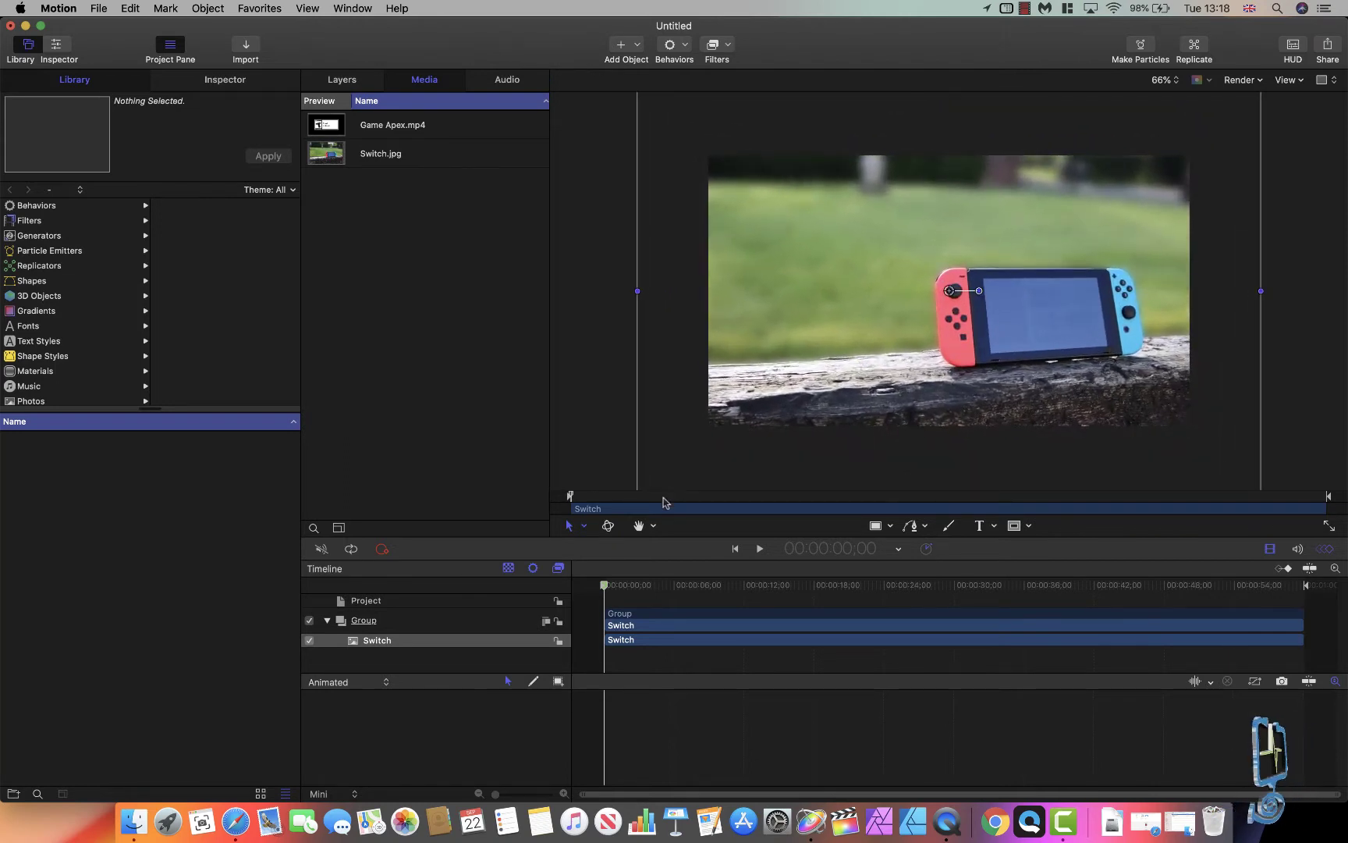
key("super+minus")
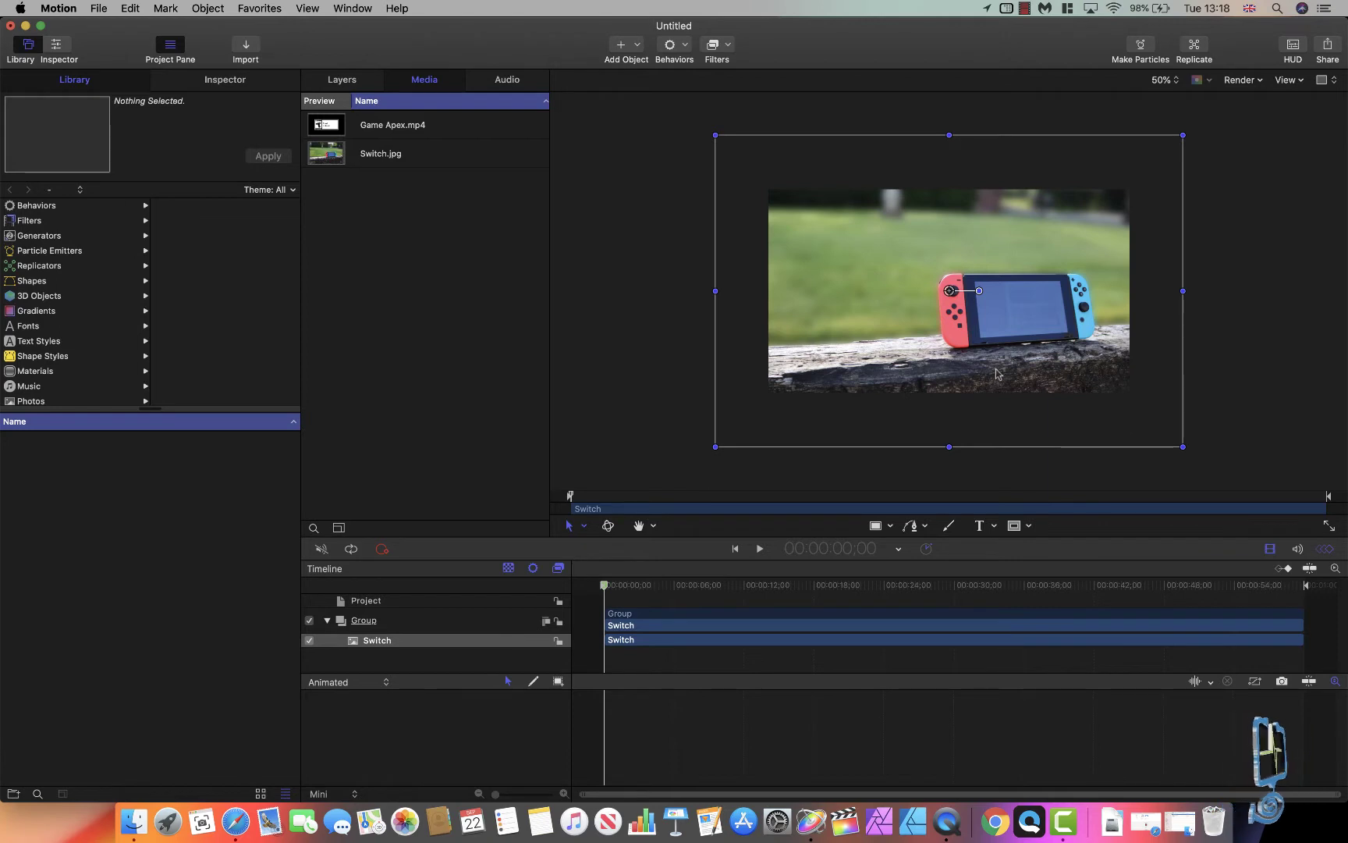
mouse_move(1000, 374)
left_mouse_down()
mouse_move(952, 375)
mouse_move(995, 372)
left_mouse_up()
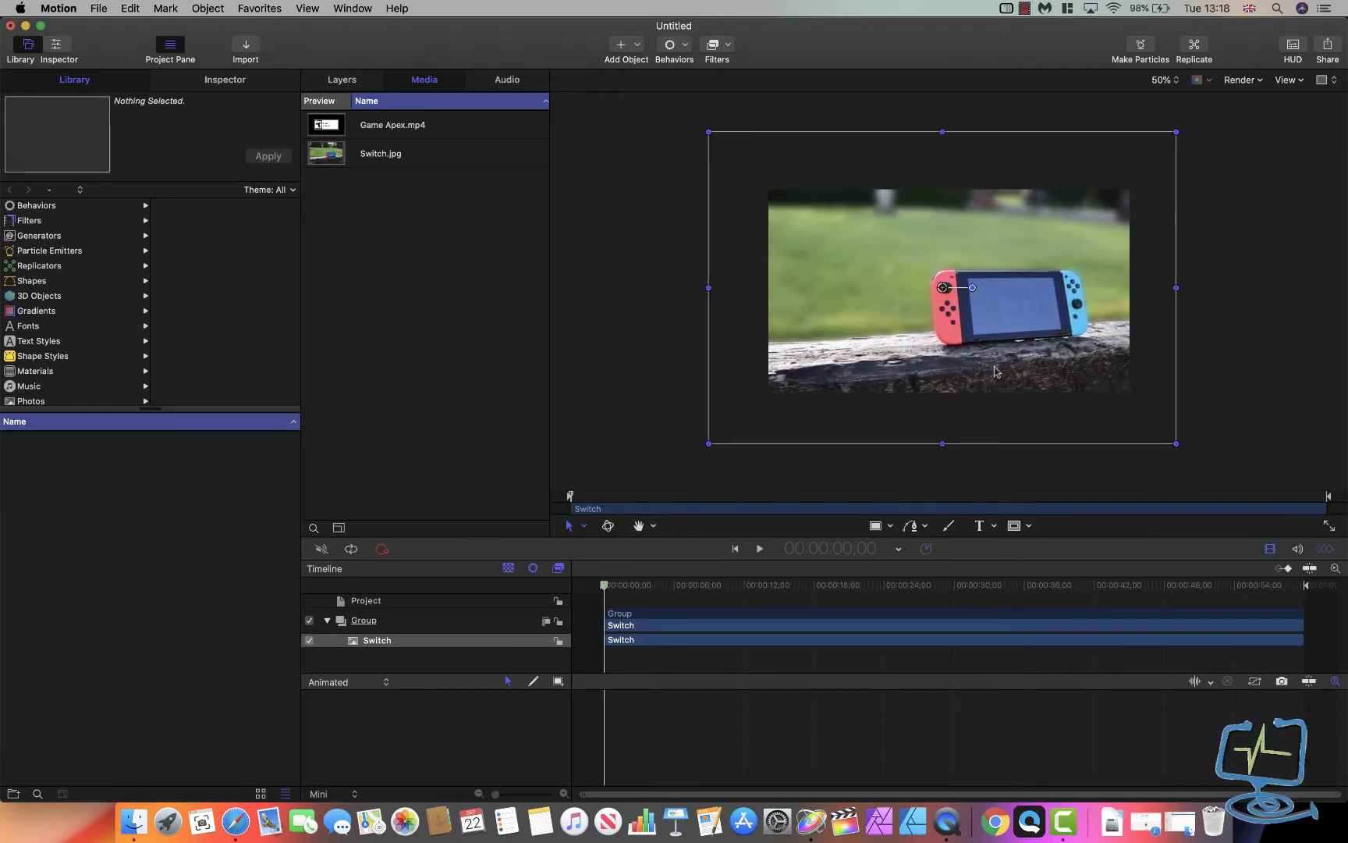
left_click_drag(709, 443, 669, 497)
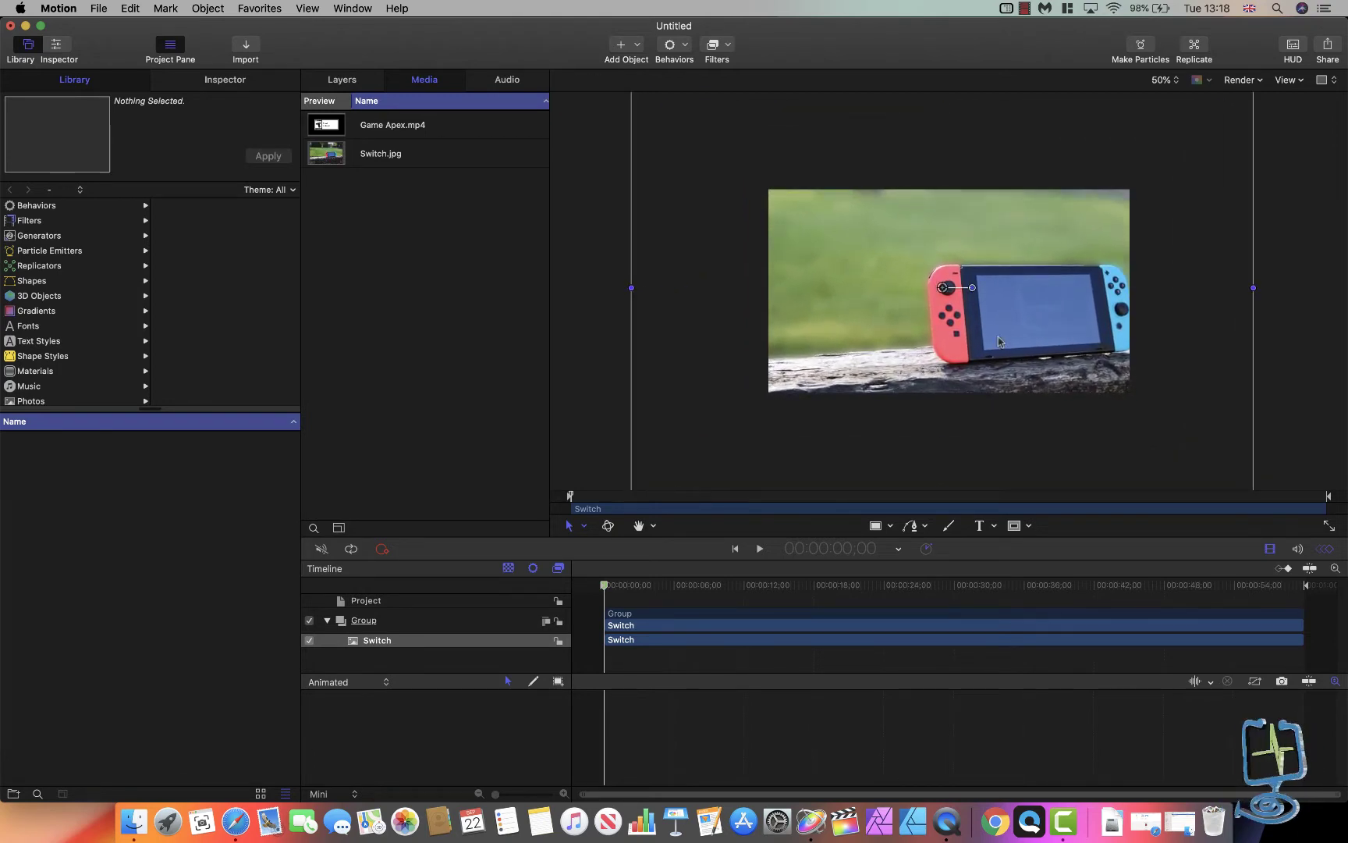
left_click_drag(1001, 341, 996, 302)
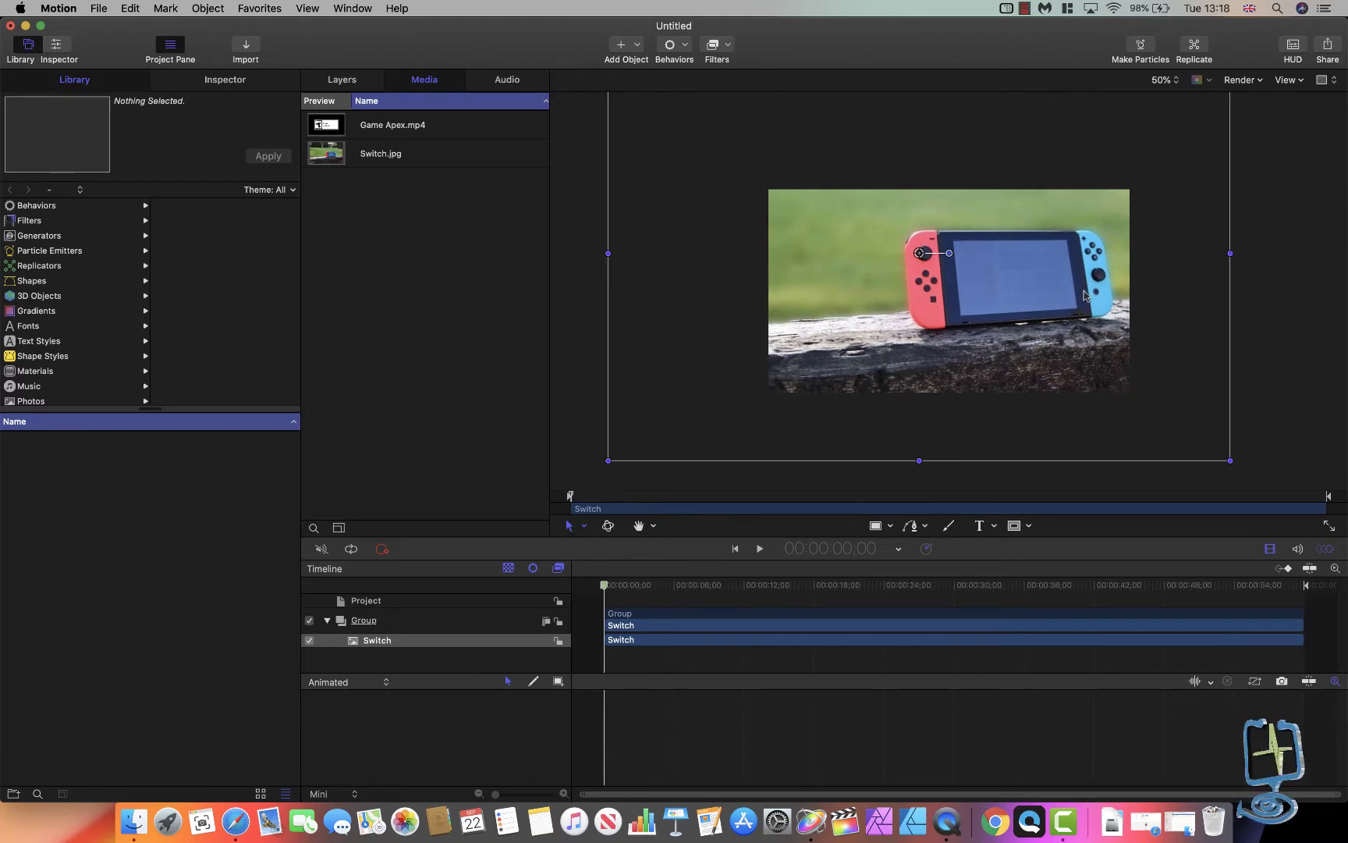
mouse_move(1085, 295)
left_mouse_down()
mouse_move(989, 293)
mouse_move(1096, 294)
left_mouse_up()
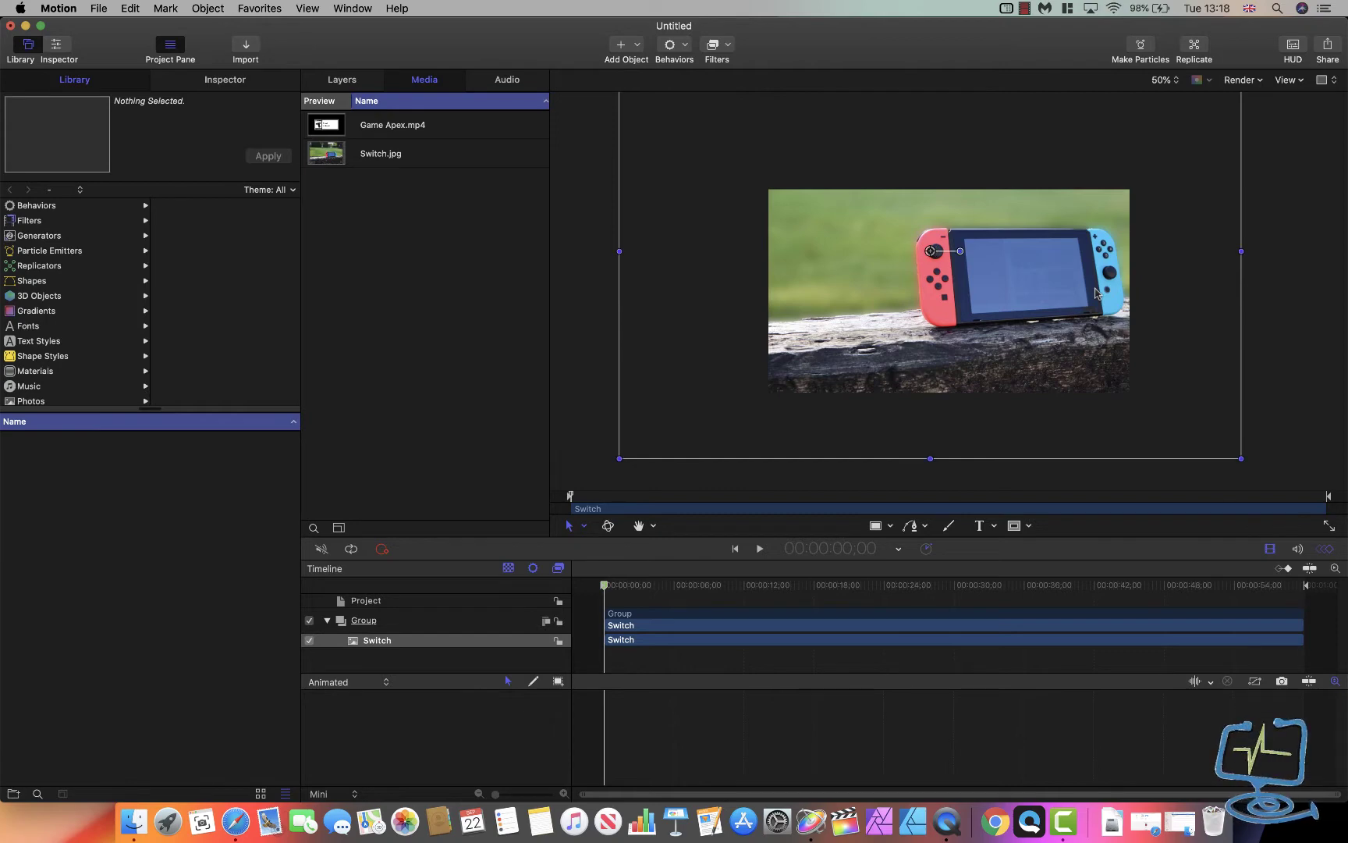
key("super+equal")
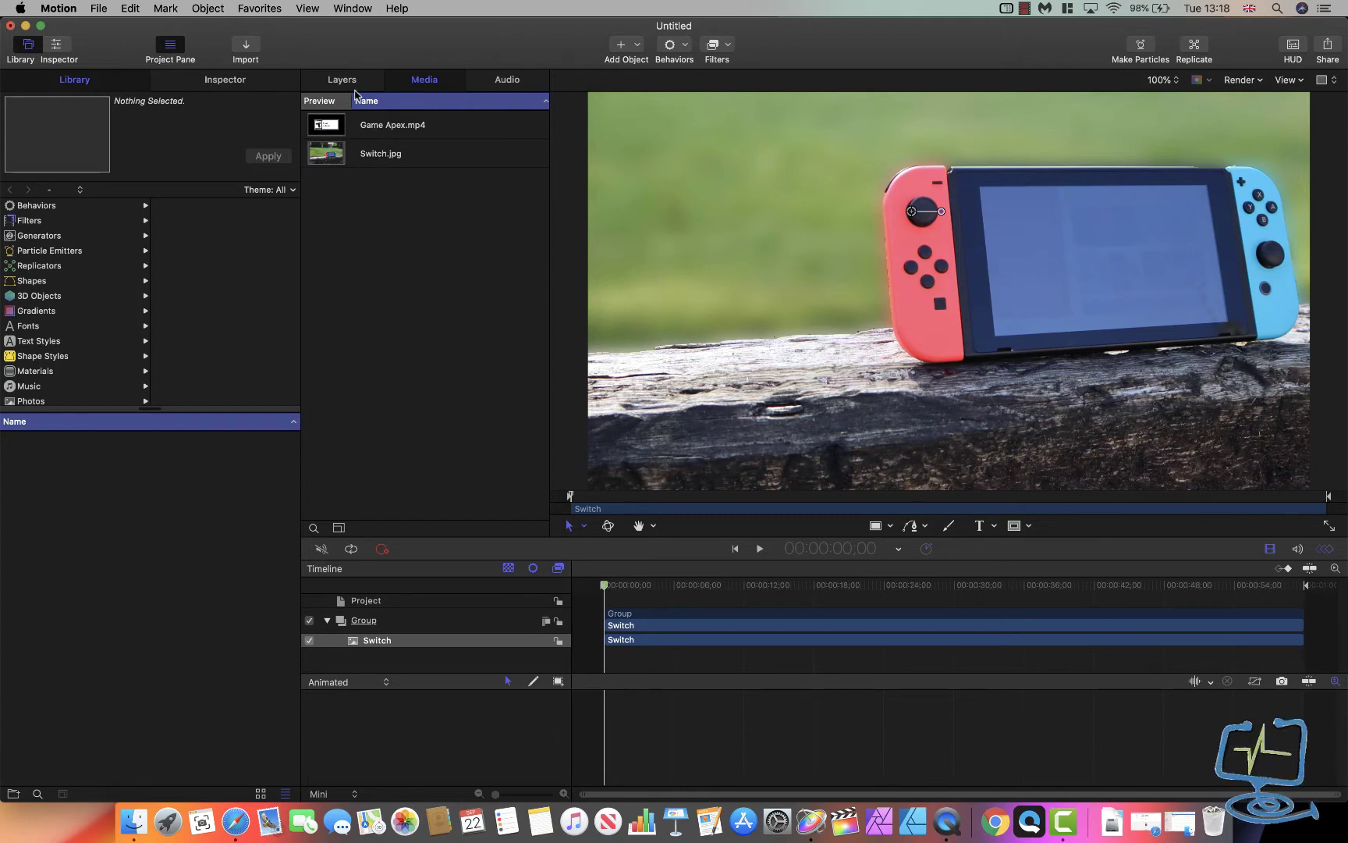
- Rename the group containing the Switch image as Main
left_click(361, 80)
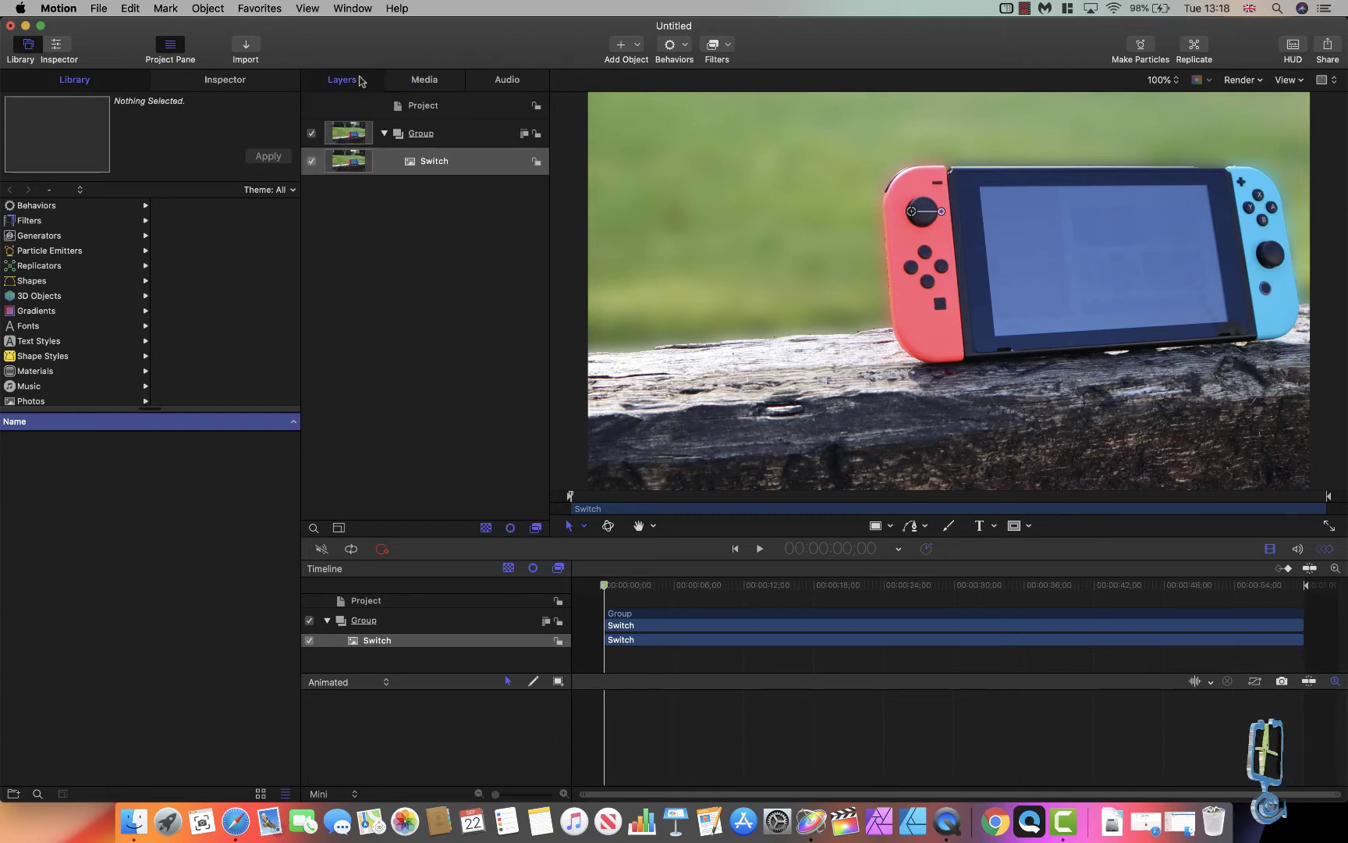
double_click(421, 133)
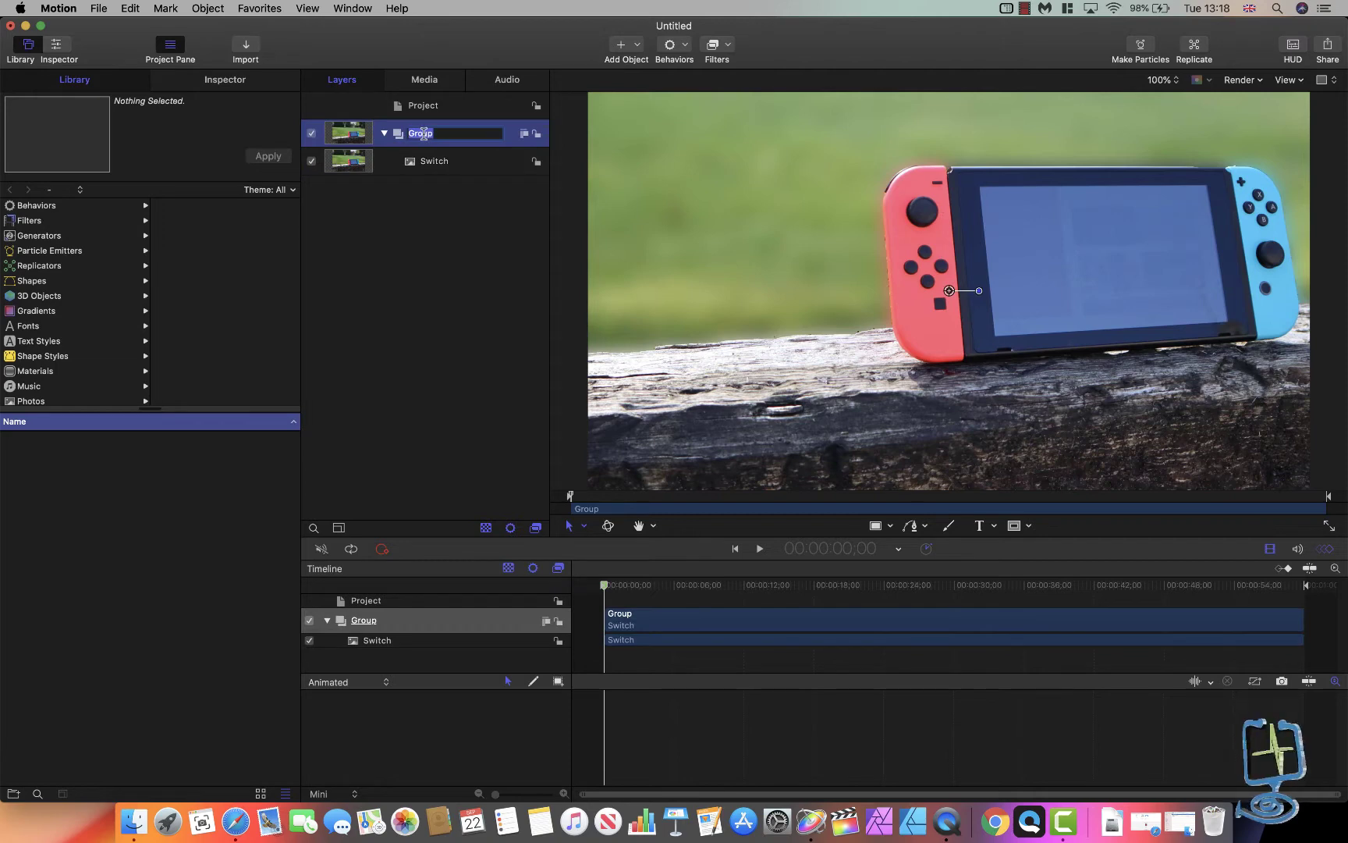
type("Main")
key("Return")
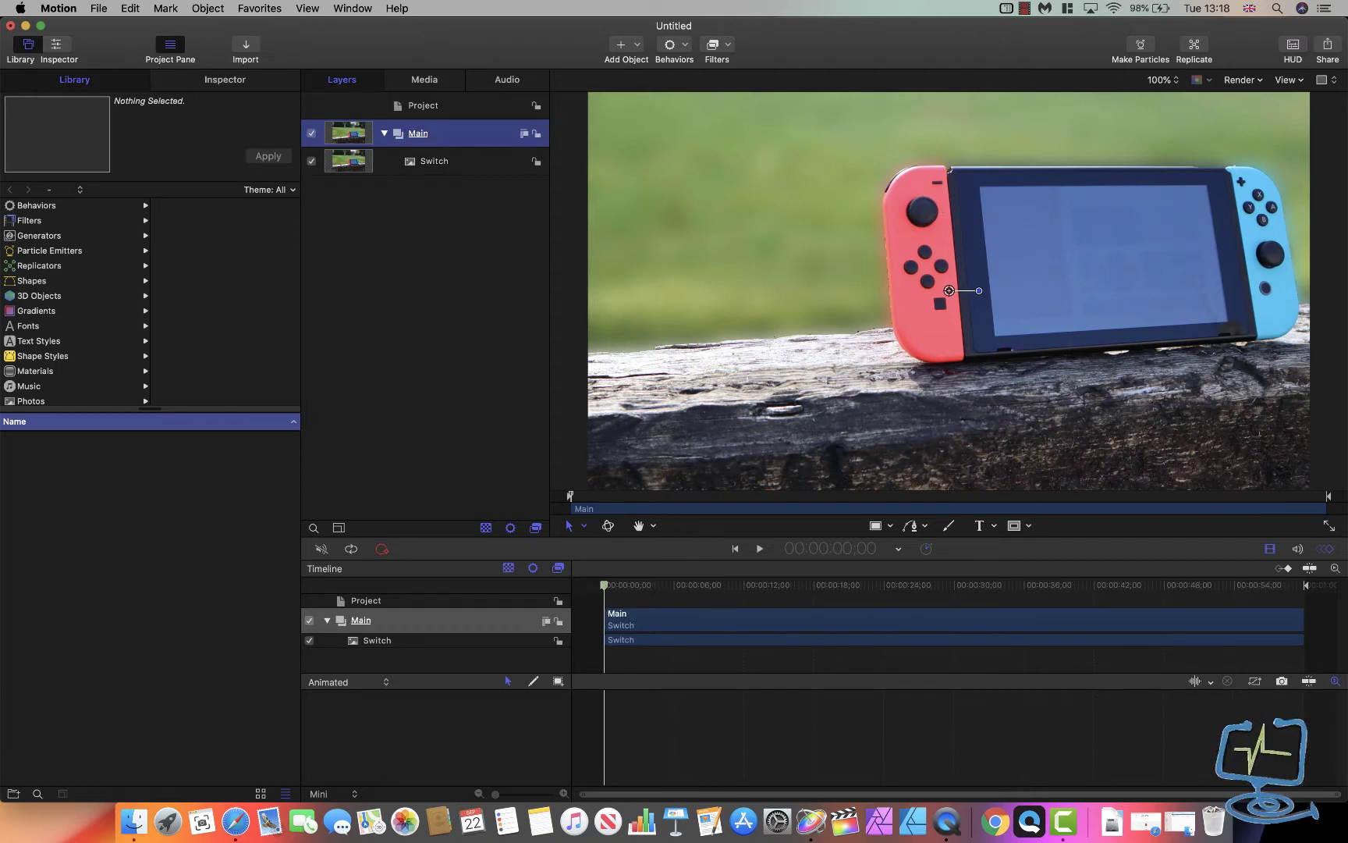
- Add Game Apex.mp4 from the project media to the timeline start as a new group above Main
left_click(426, 82)
left_click(337, 127)
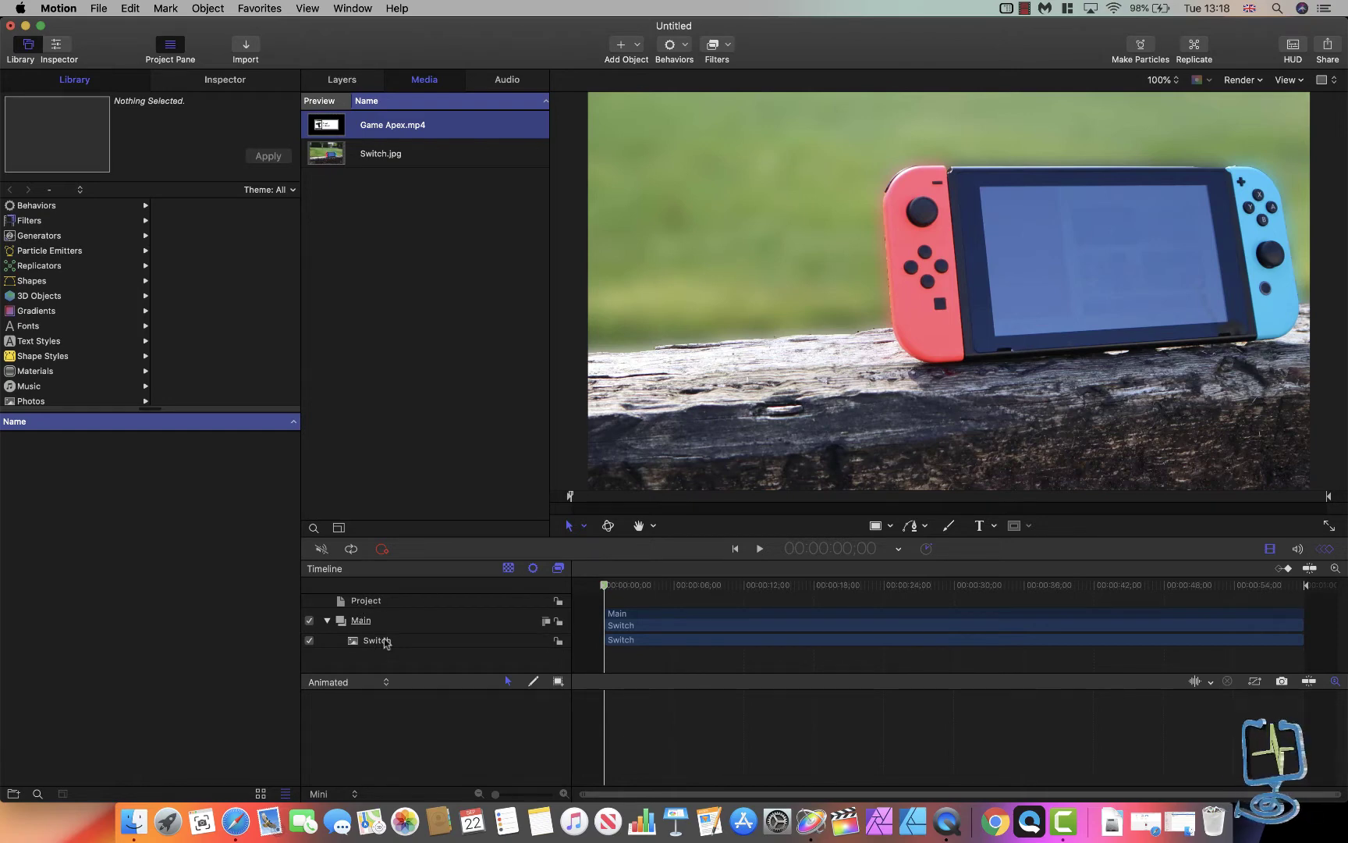
left_click_drag(333, 121, 617, 602)
left_click(620, 603)
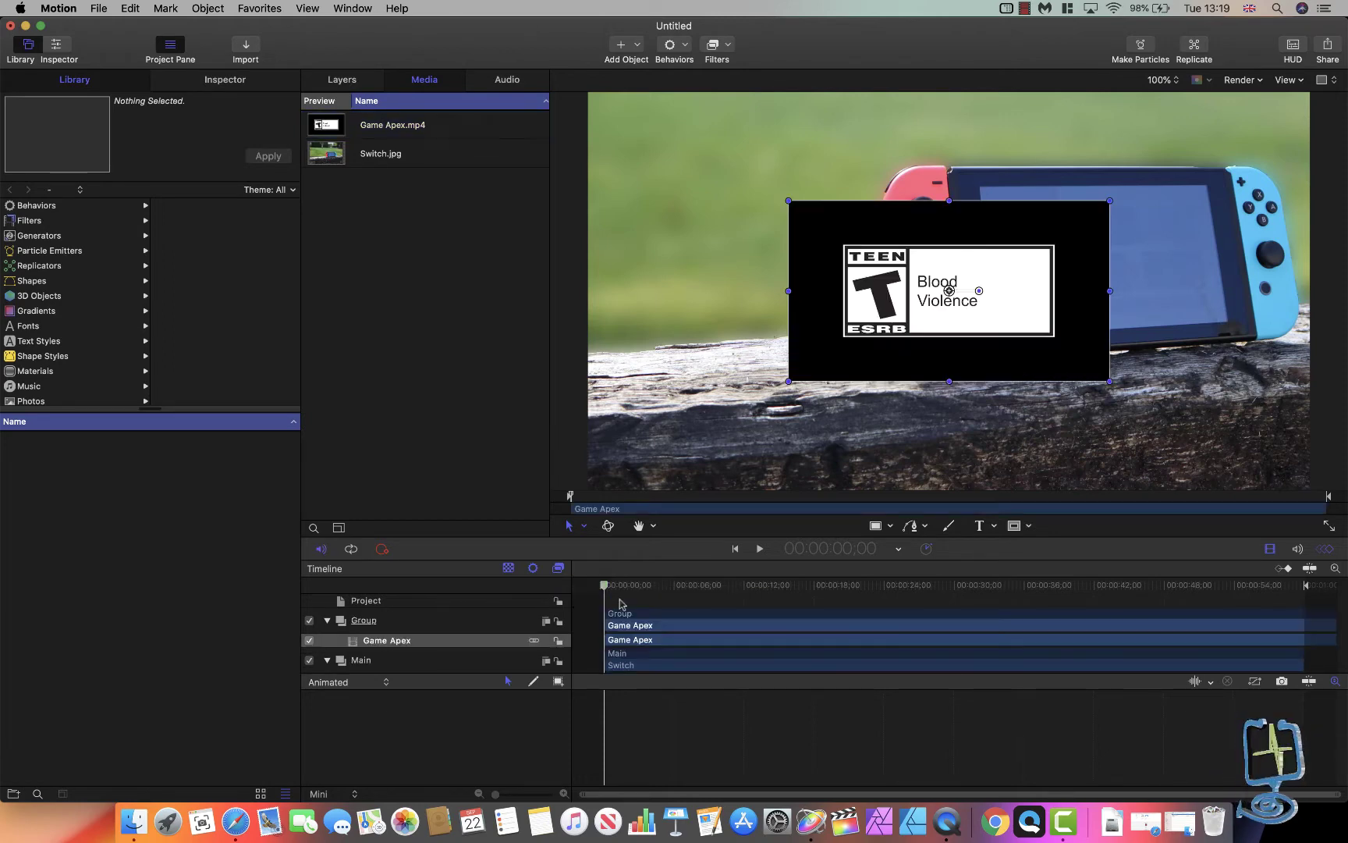
- Collapse the group holding Game Apex and enlarge the timeline's layer area to show the Main group's contents
left_click(361, 660)
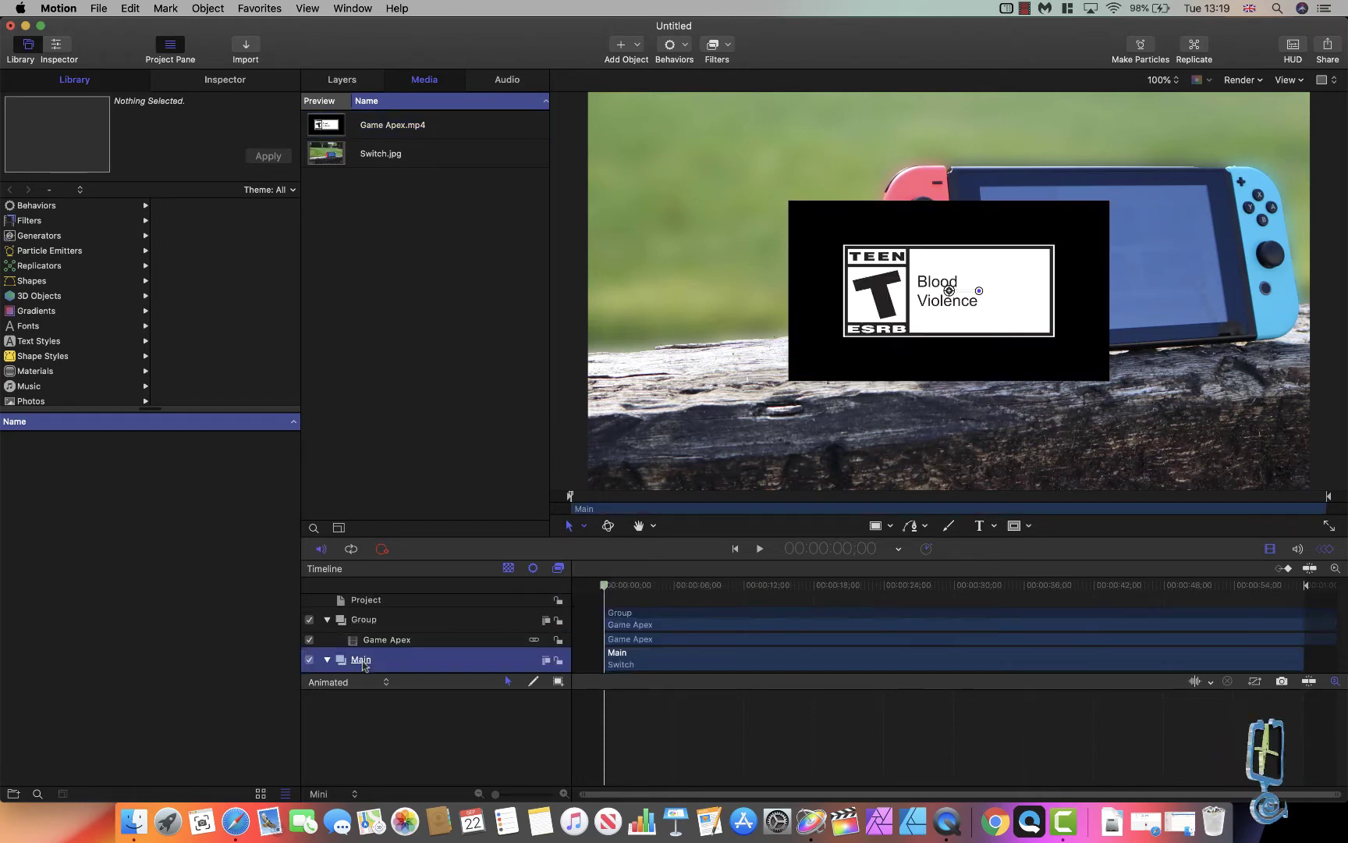
left_click(327, 621)
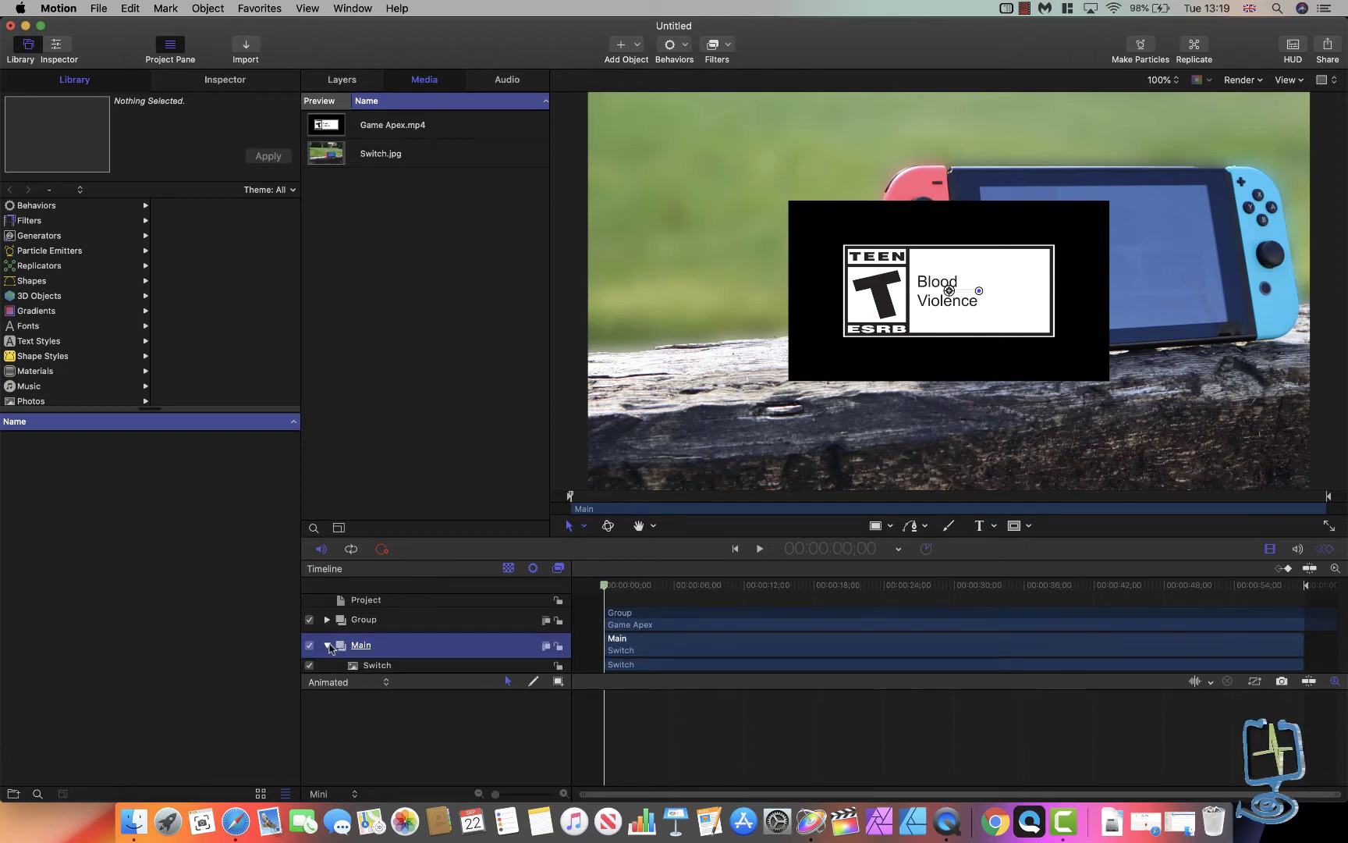
left_click(328, 645)
left_click(329, 646)
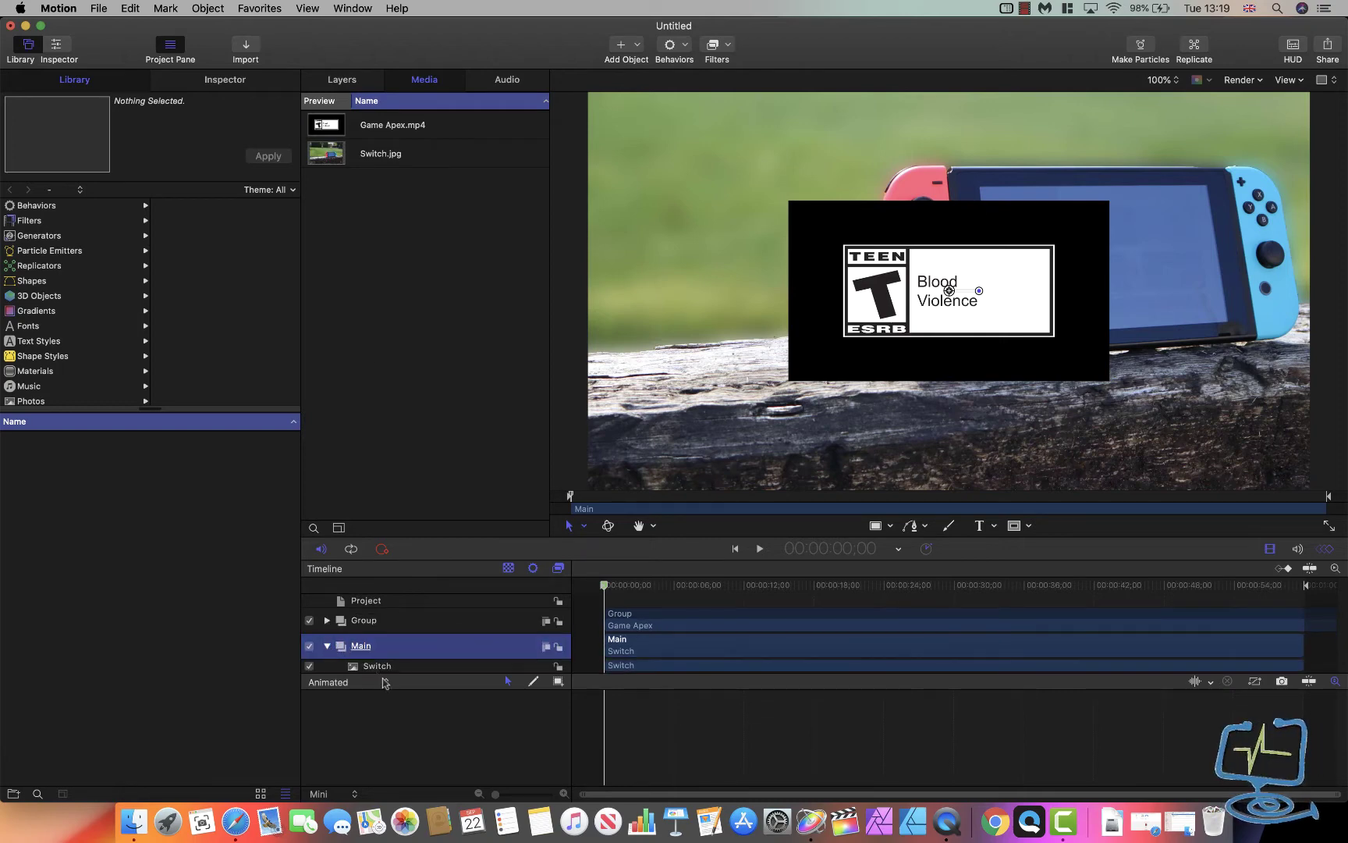
left_click_drag(416, 675, 415, 726)
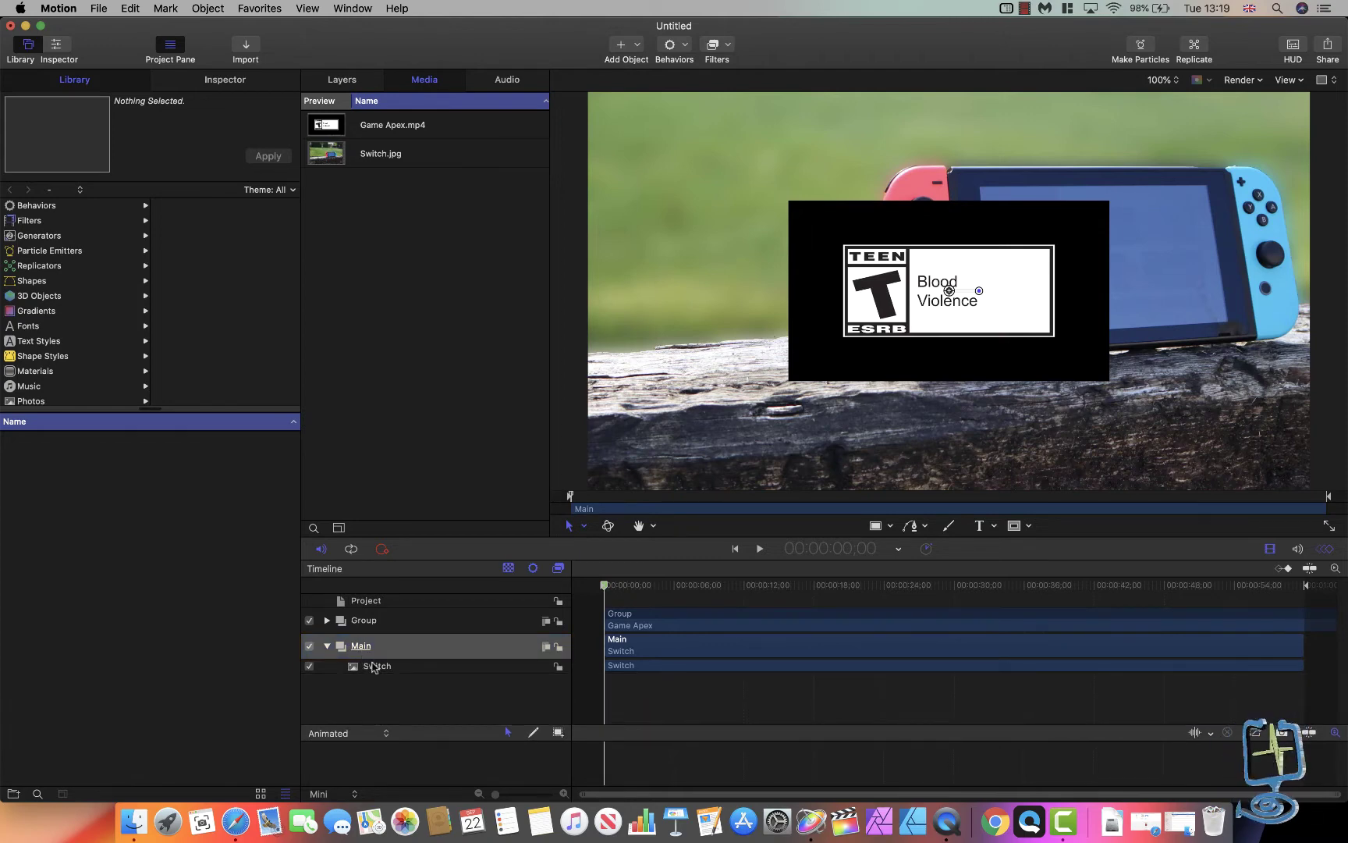
- Expand the group holding Game Apex, show the project's layer list, and select the Main group
left_click(328, 621)
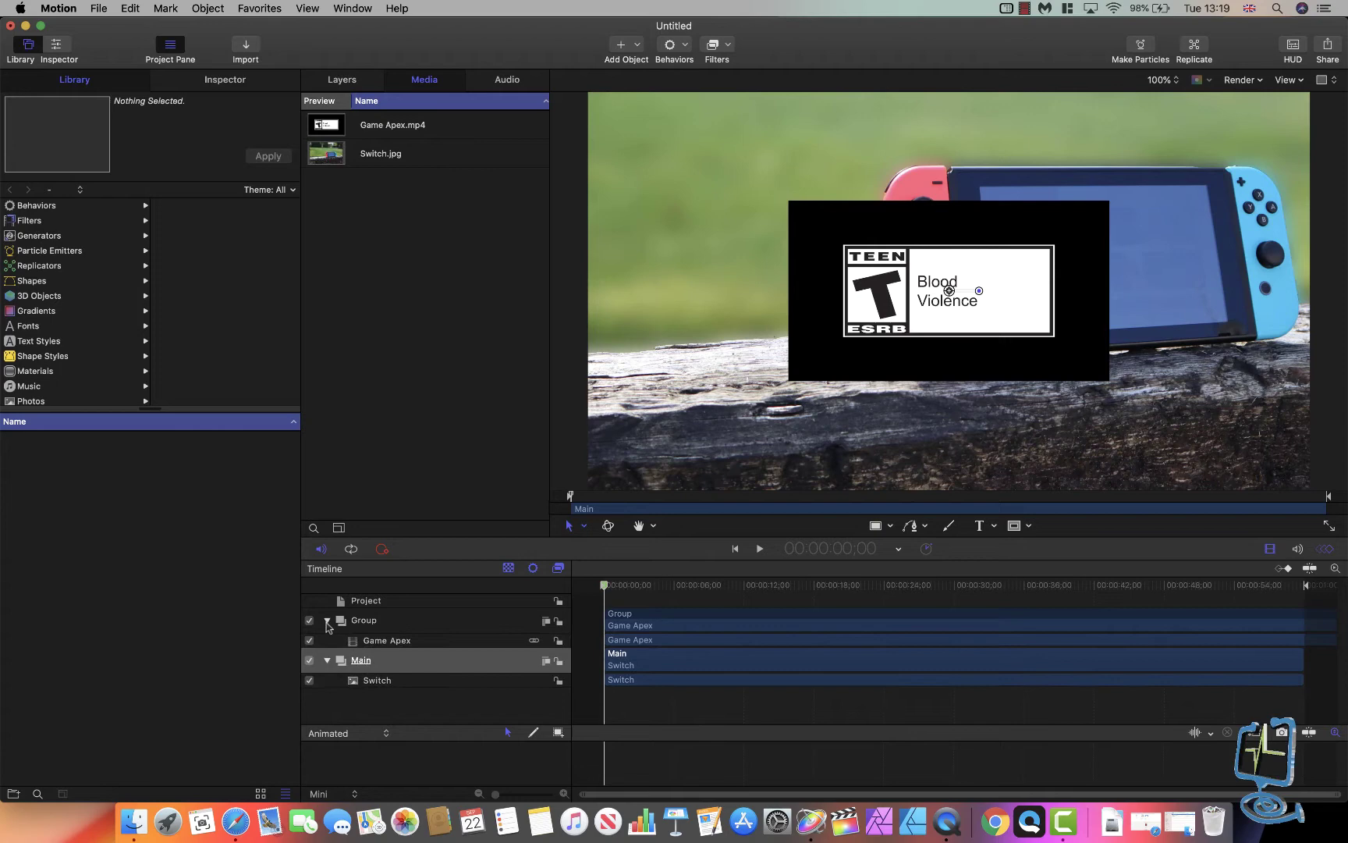
left_click(370, 642)
left_click(341, 82)
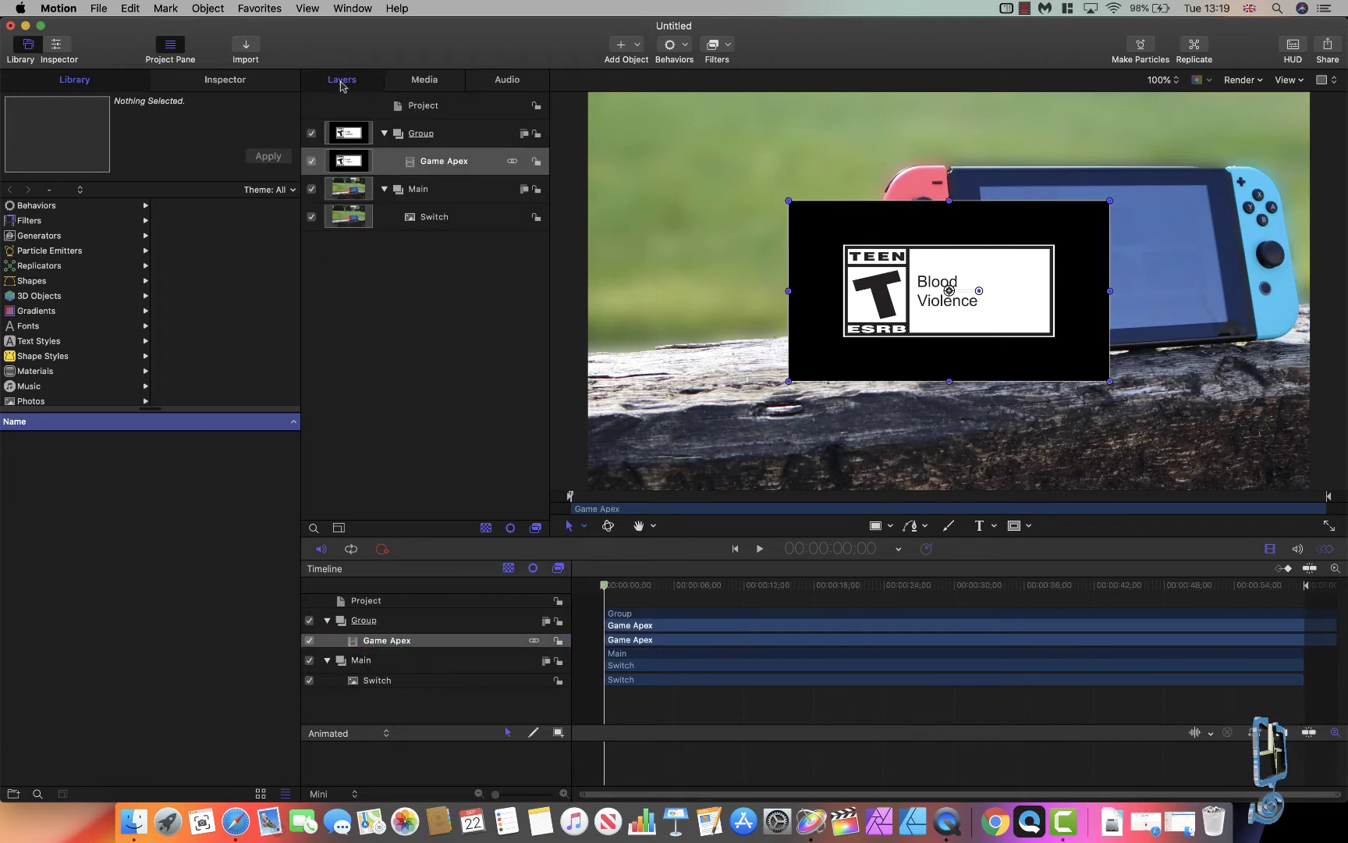
left_click(422, 191)
left_click(431, 139)
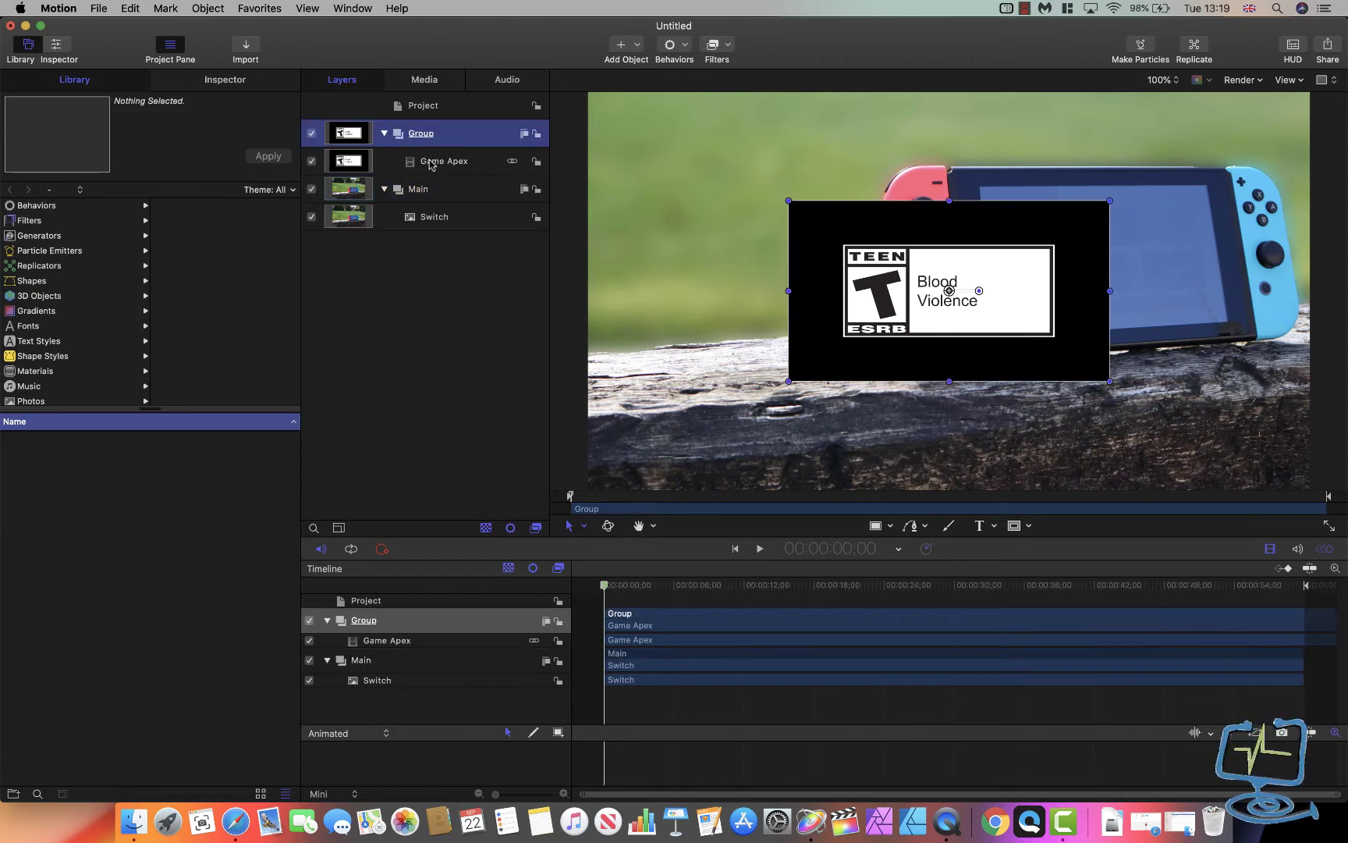
left_click(435, 193)
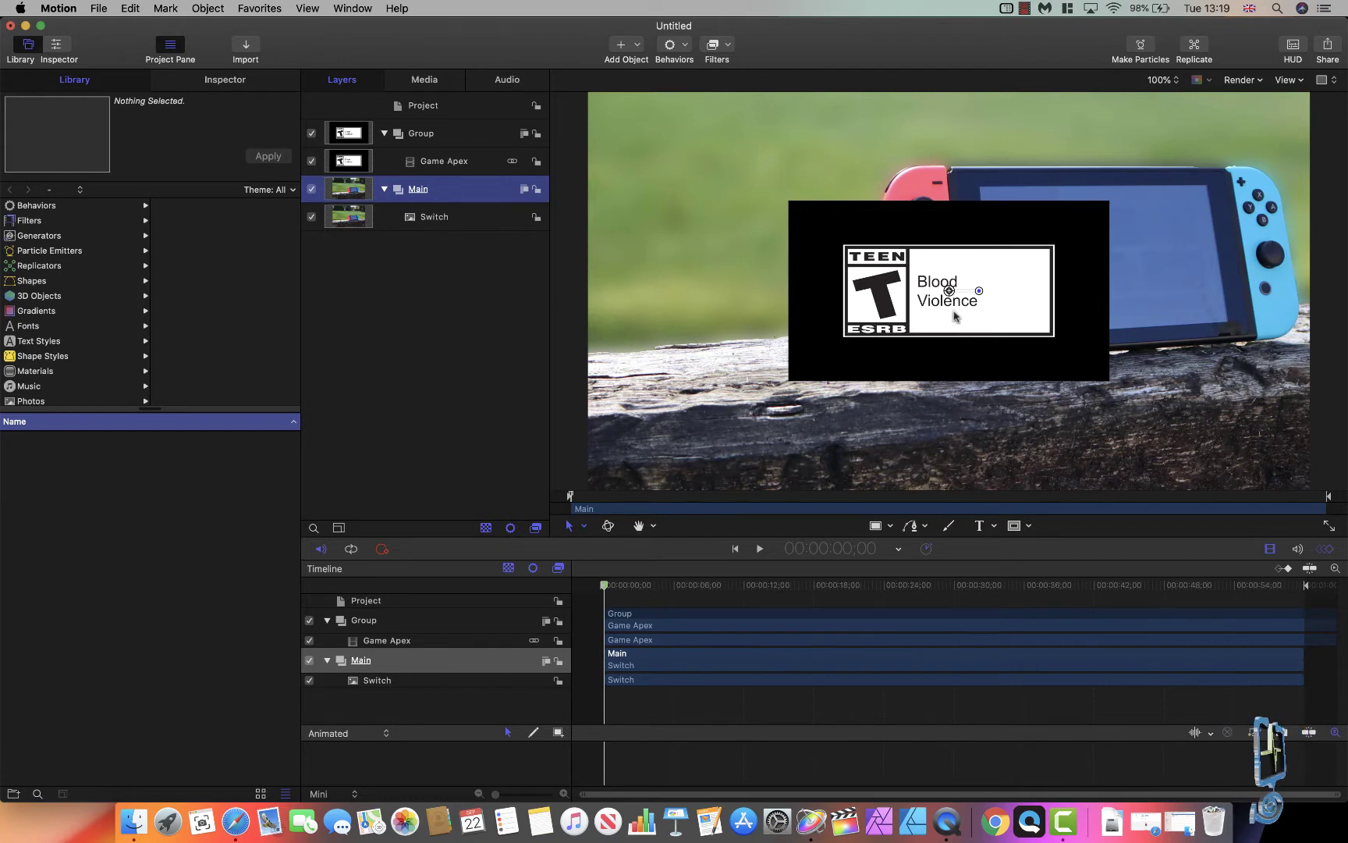
- Preview the Game Apex footage over the Switch photo and return the playhead to the start of the timeline
left_click(606, 586)
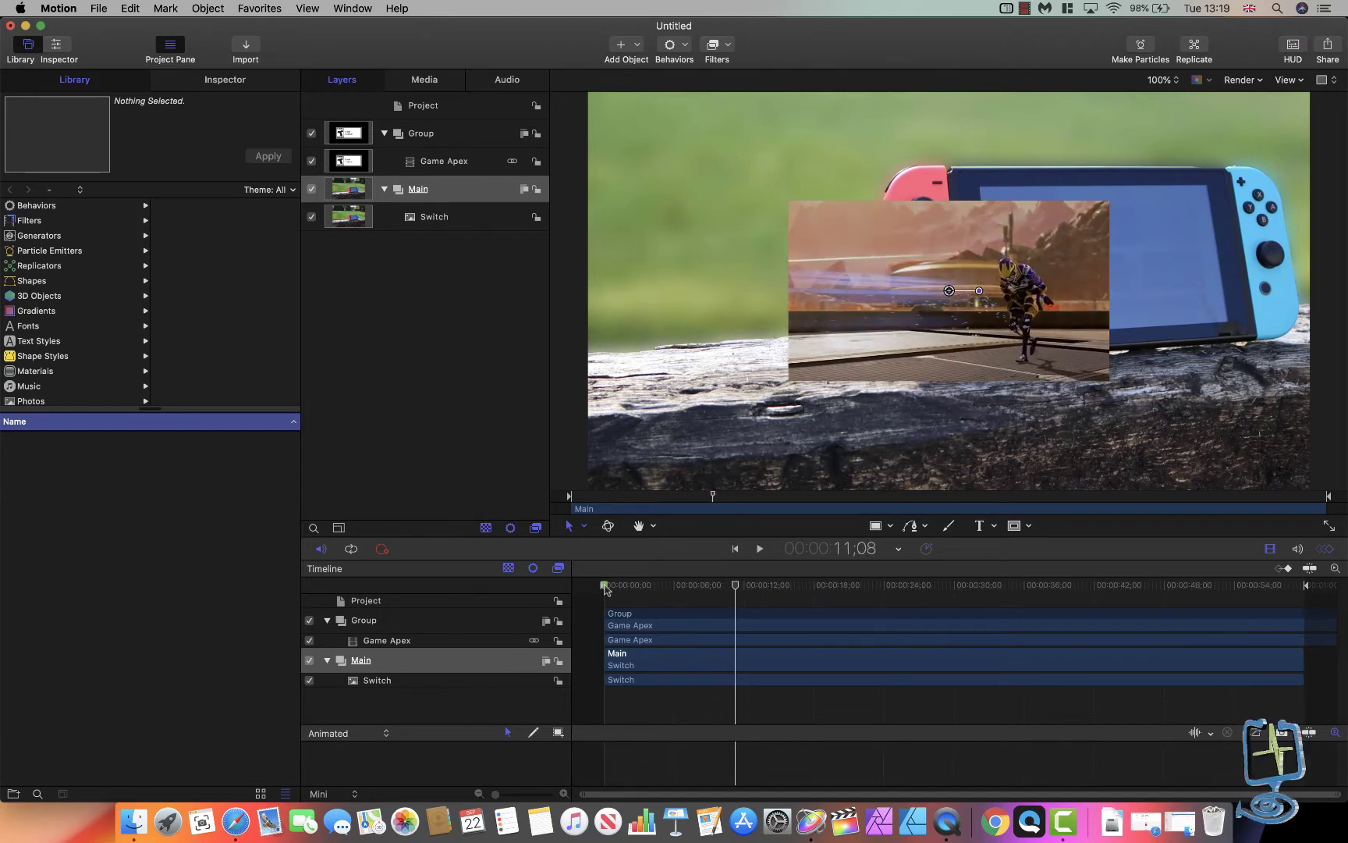
key("space")
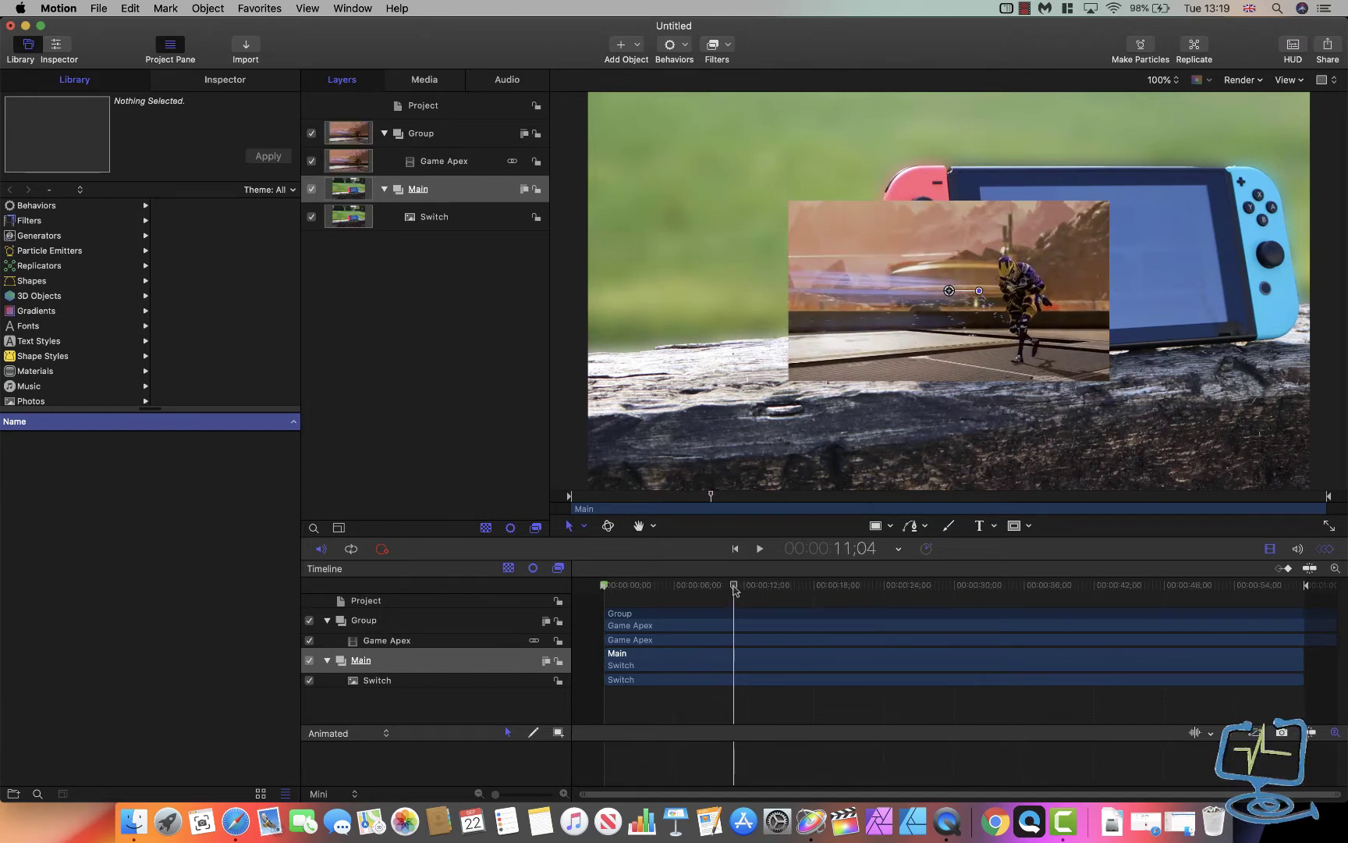
left_click_drag(734, 591, 604, 591)
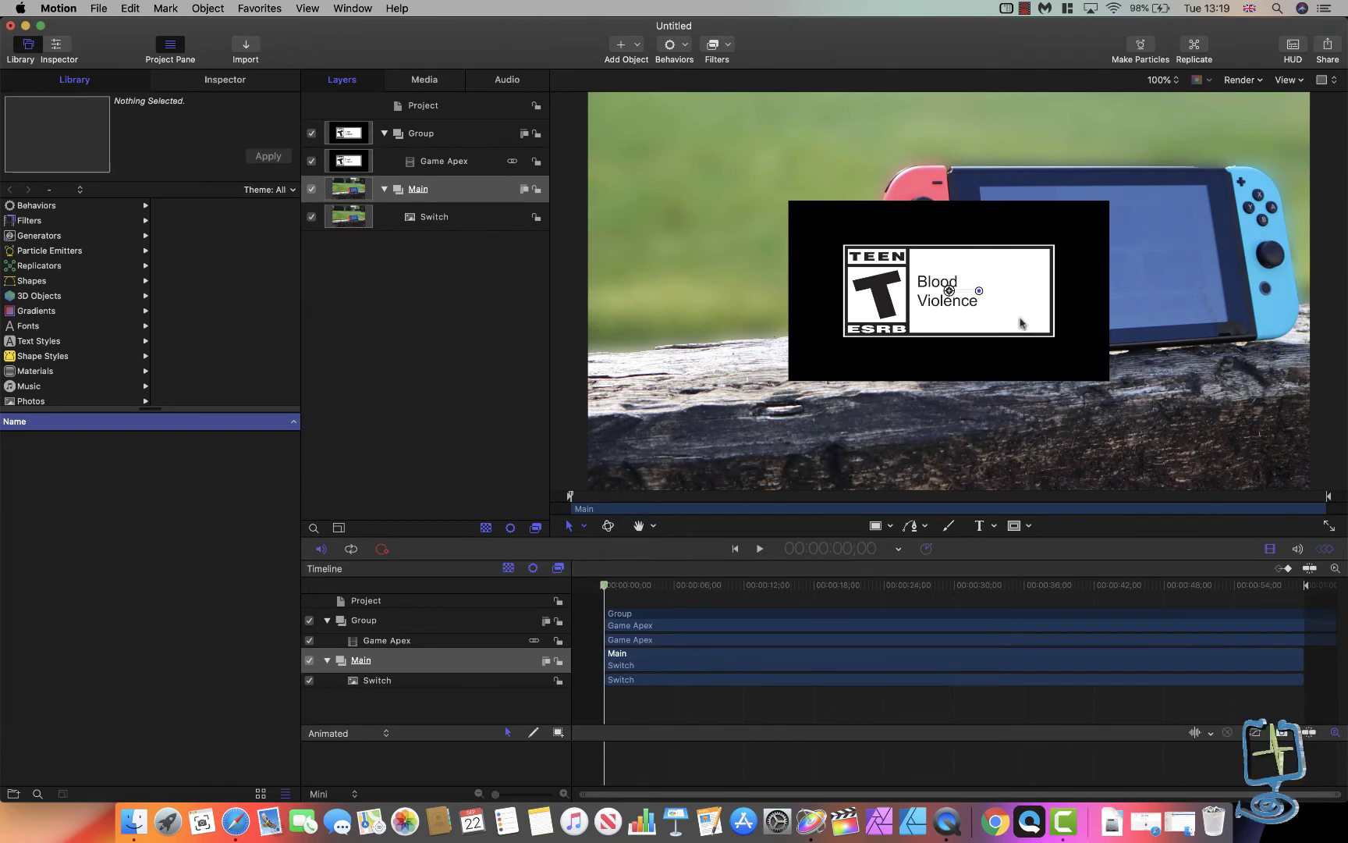
- Distort the Game Apex video so its four corners fit the screen of the Switch console, and deselect the video
left_click(433, 162)
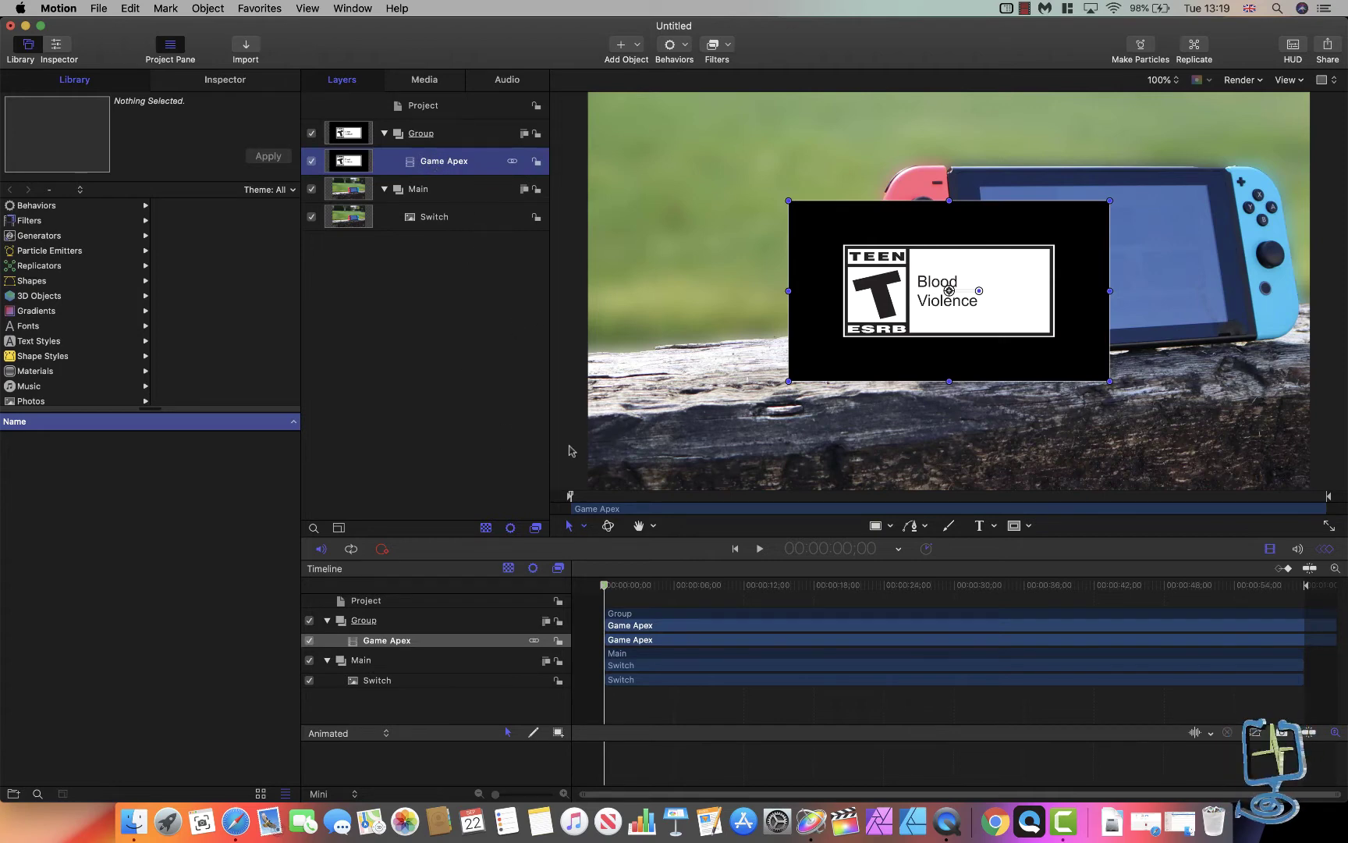
left_click(584, 526)
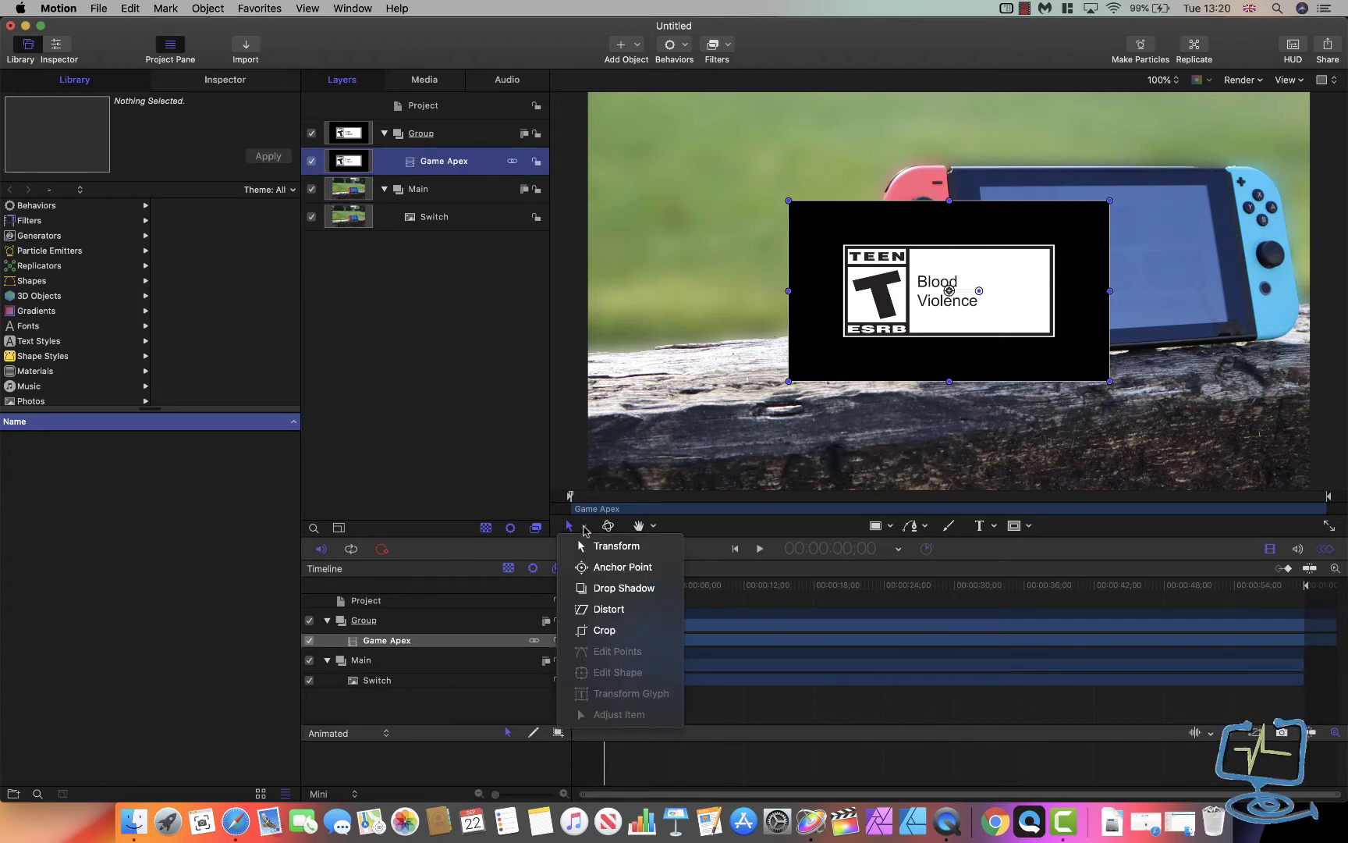
left_click(613, 609)
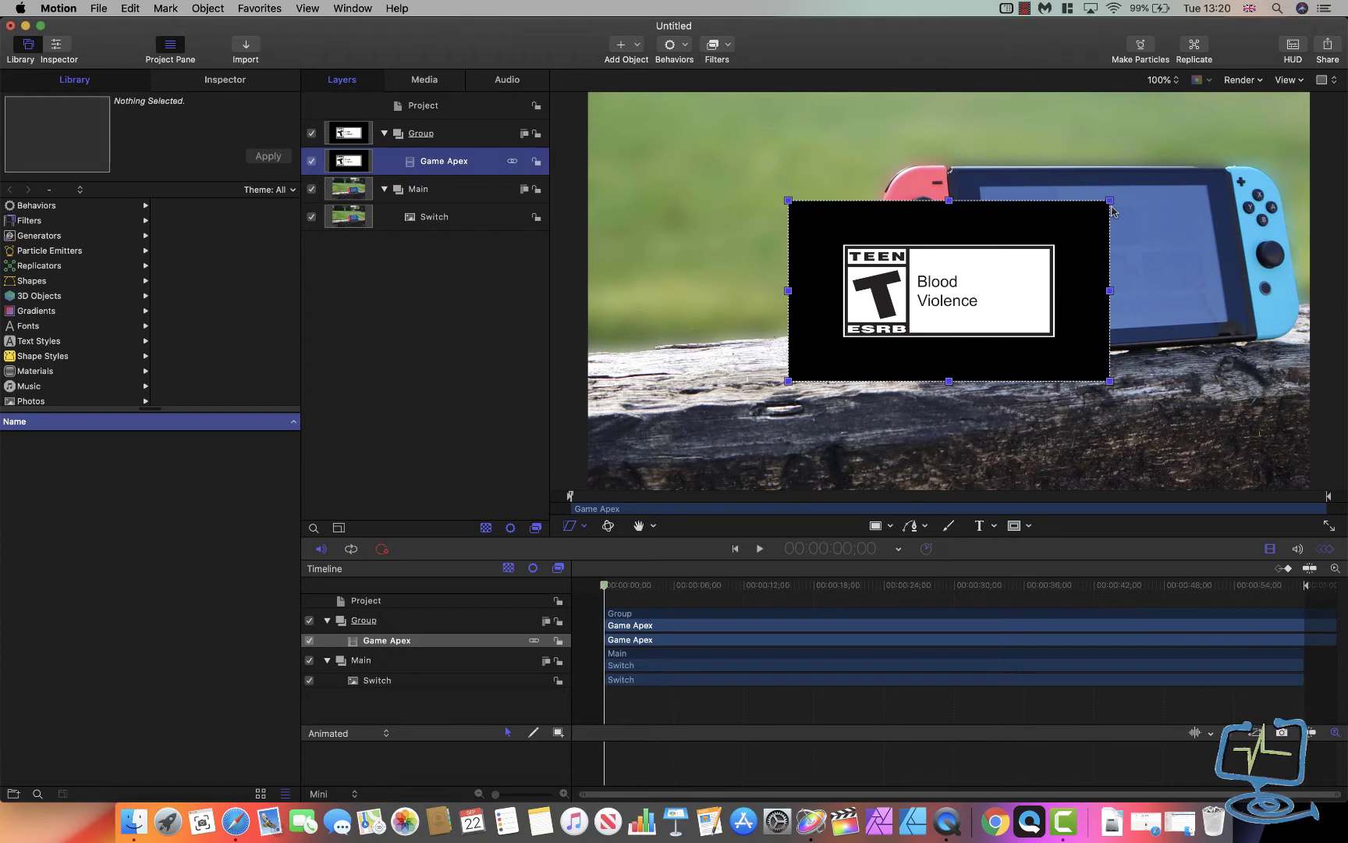
left_click_drag(1110, 202, 1211, 187)
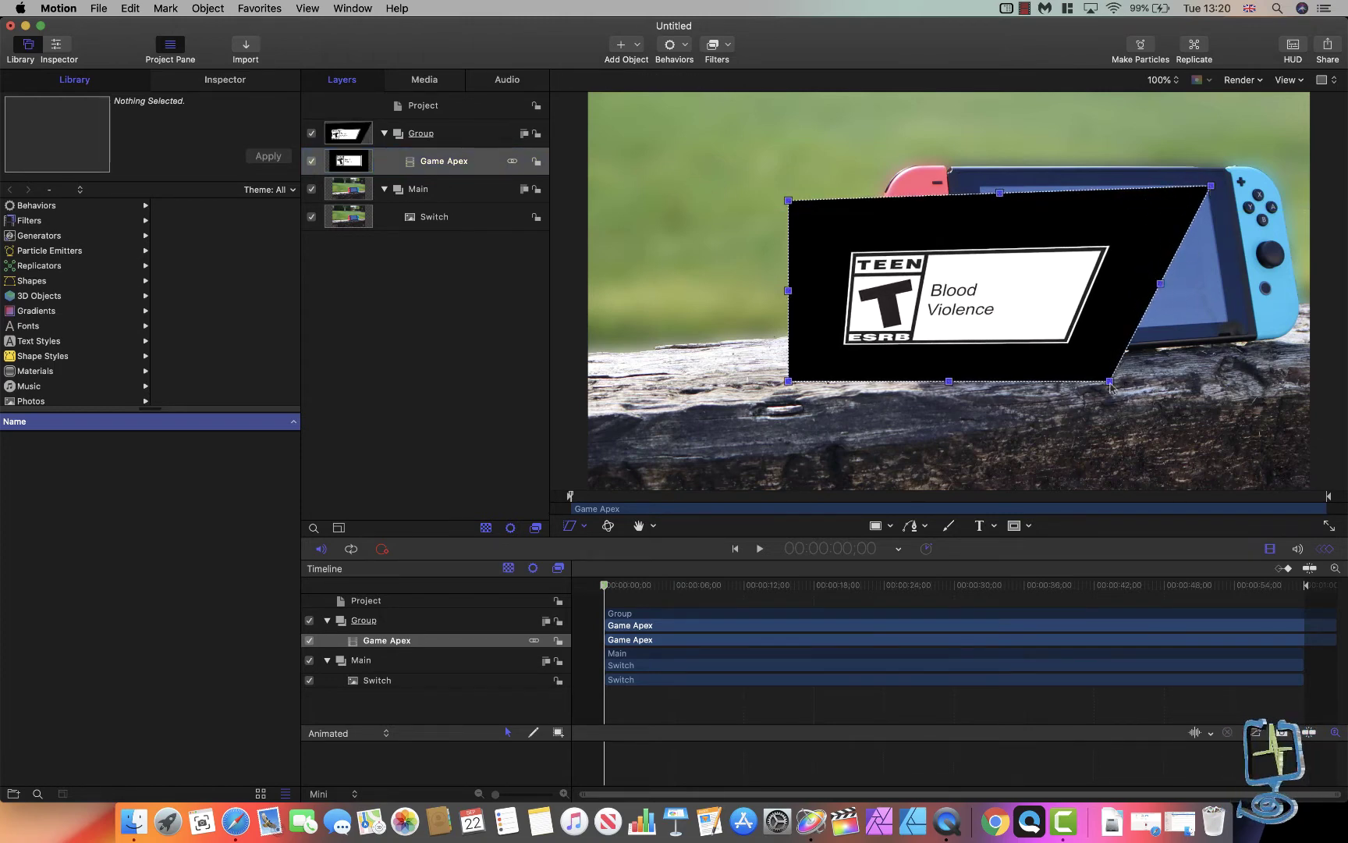
left_click_drag(1110, 381, 1233, 328)
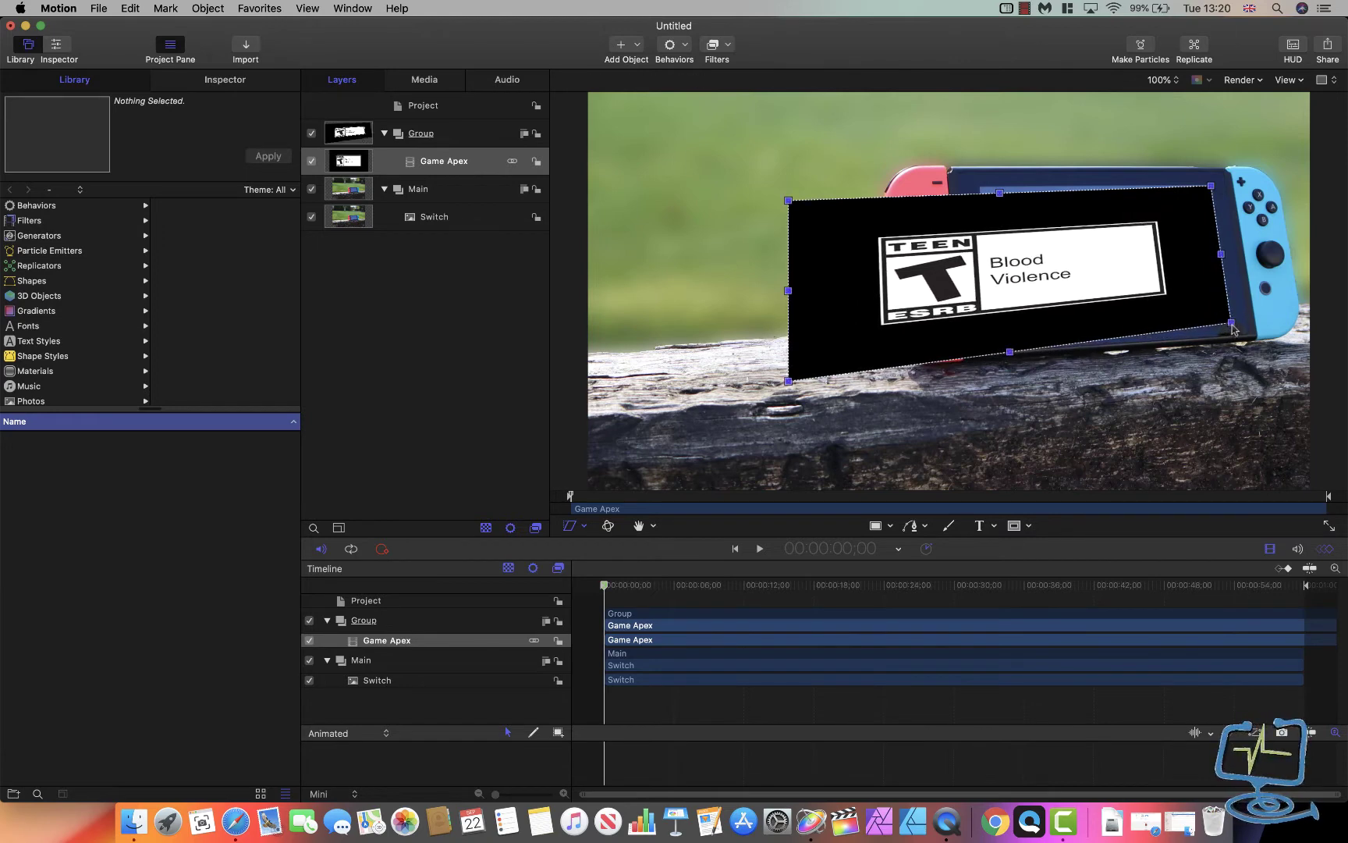
left_click_drag(788, 381, 1001, 340)
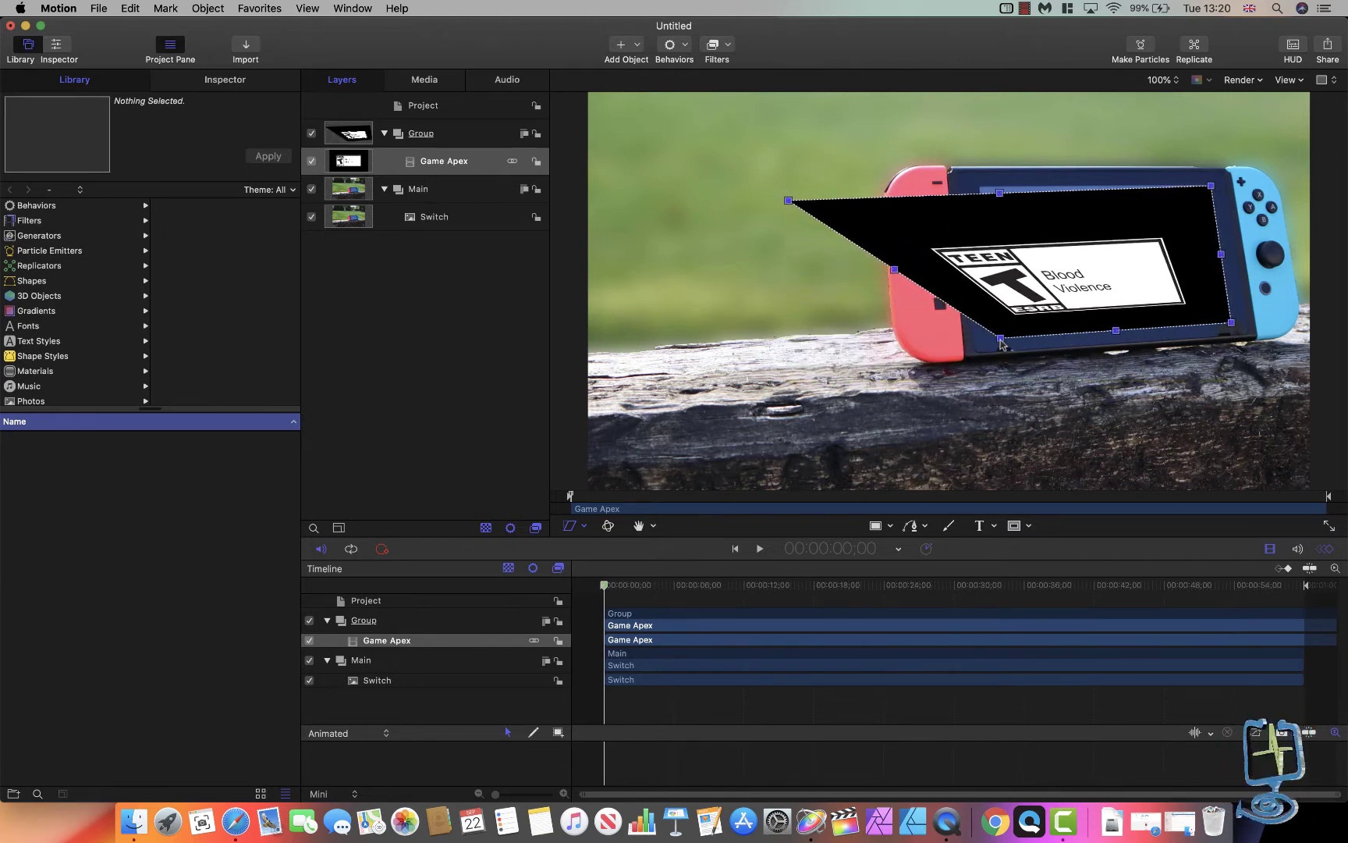
left_click_drag(784, 193, 979, 184)
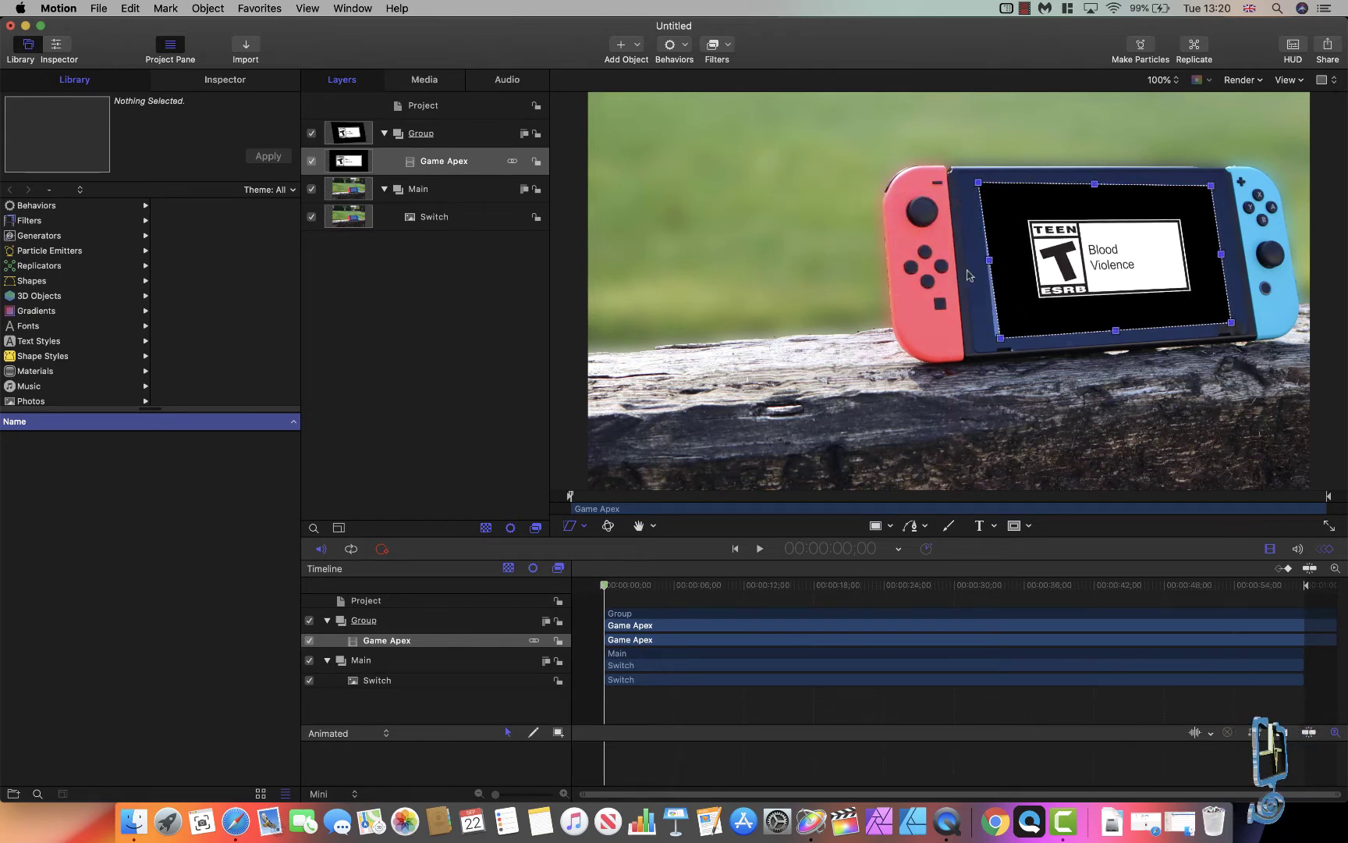
left_click_drag(1002, 337, 997, 338)
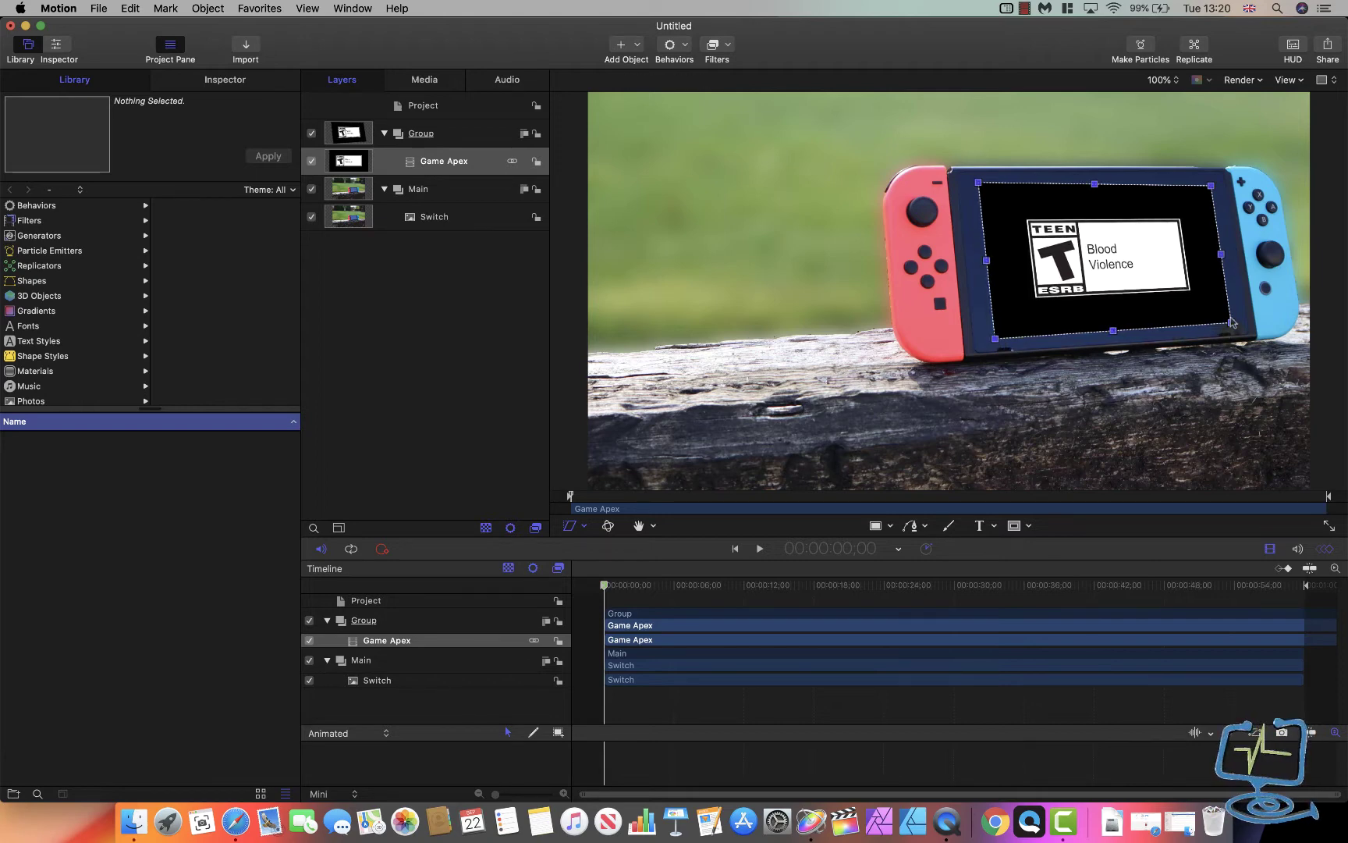
left_click_drag(1233, 325, 1233, 326)
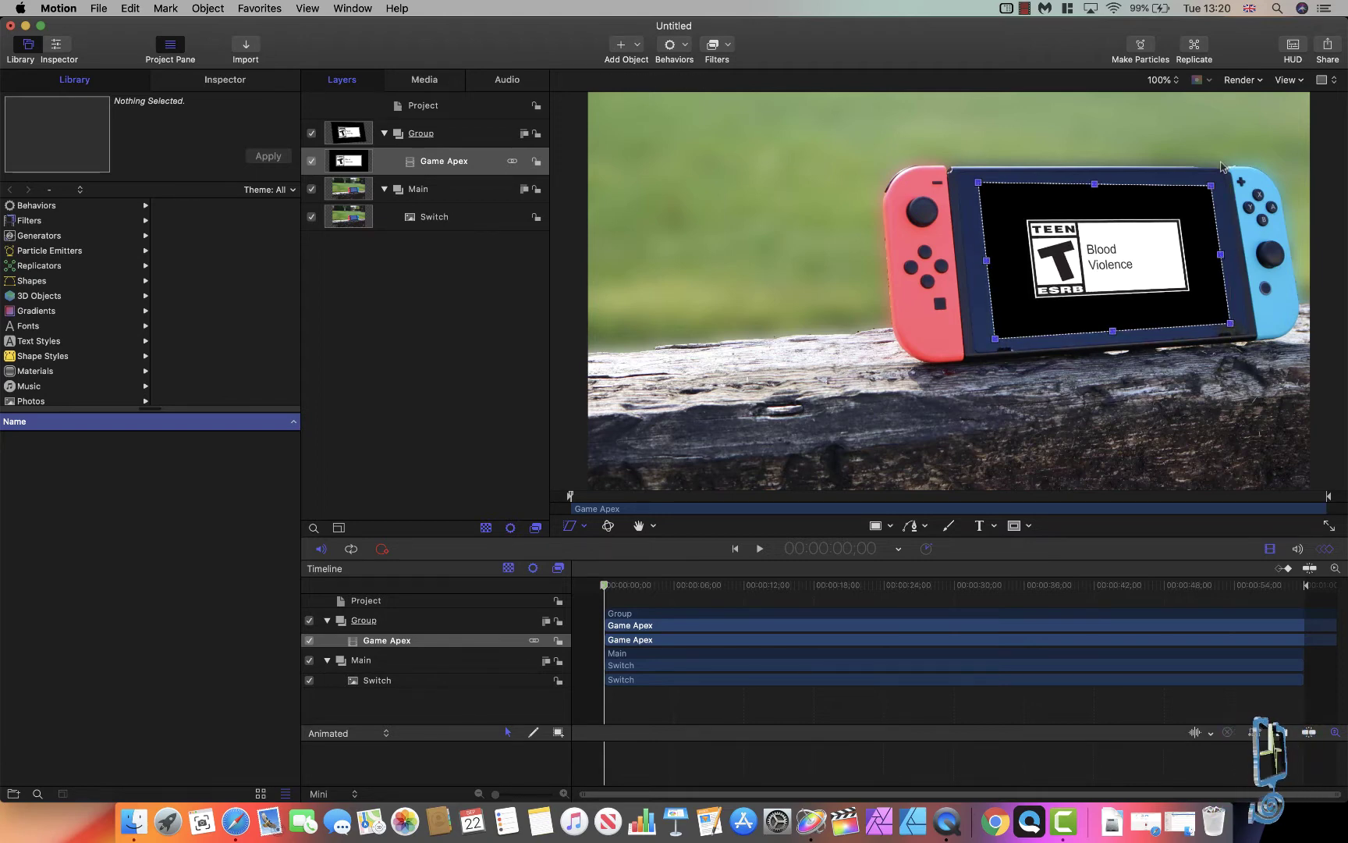
left_click(1170, 154)
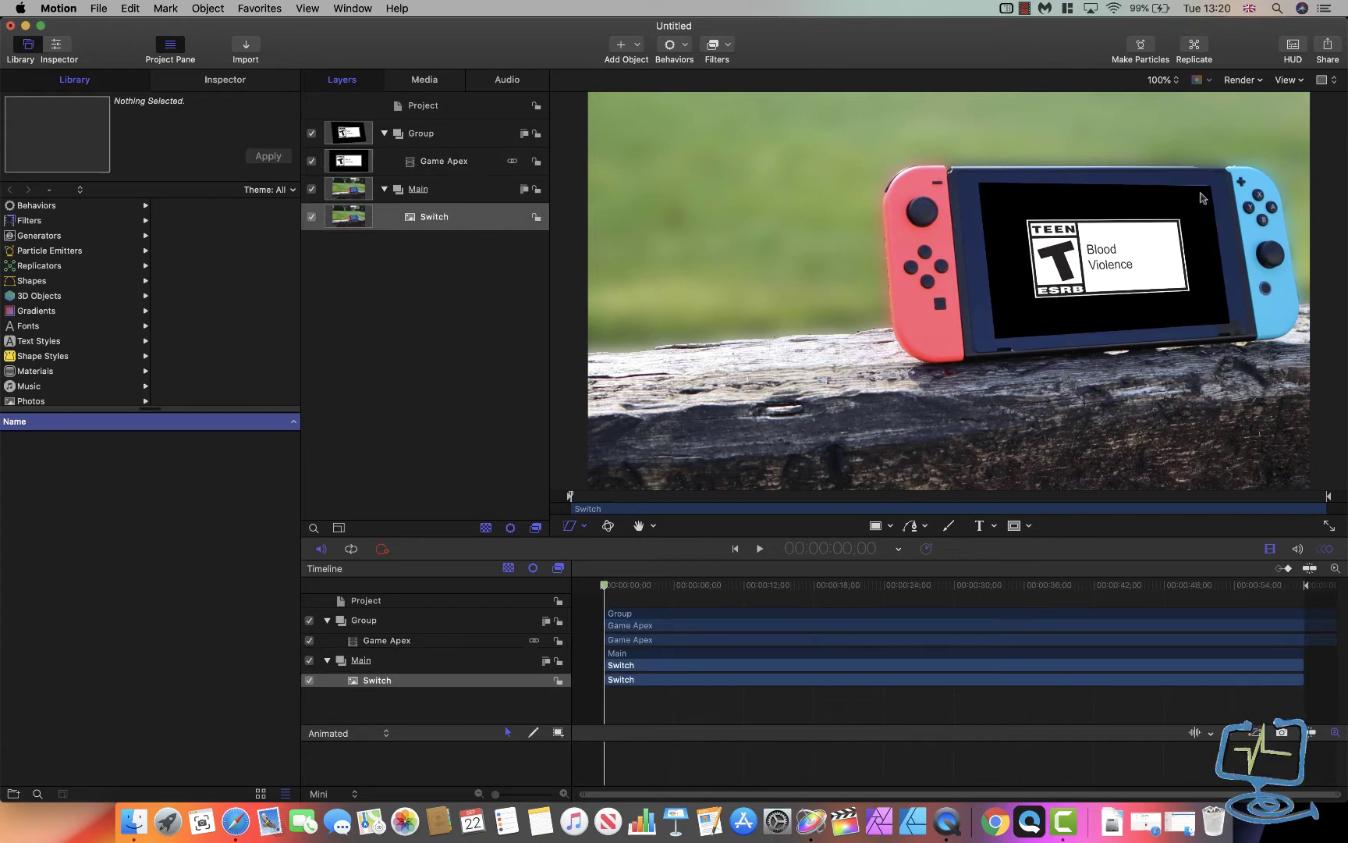
- Fine-tune the two upper corners of the distorted Game Apex video so its top edge follows the console screen
key("super+equal")
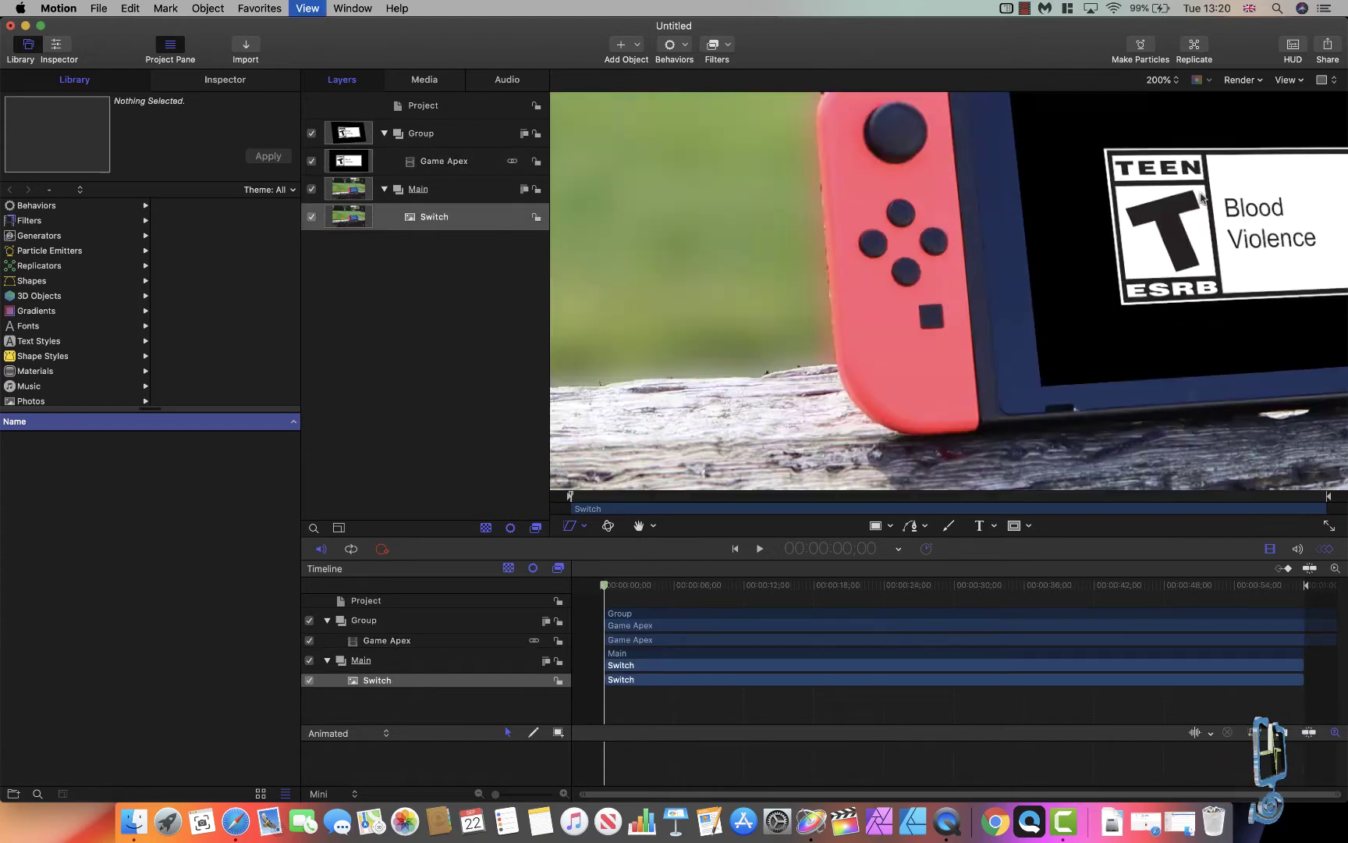
scroll(1192, 267, "right", 6)
scroll(1192, 267, "up", 3)
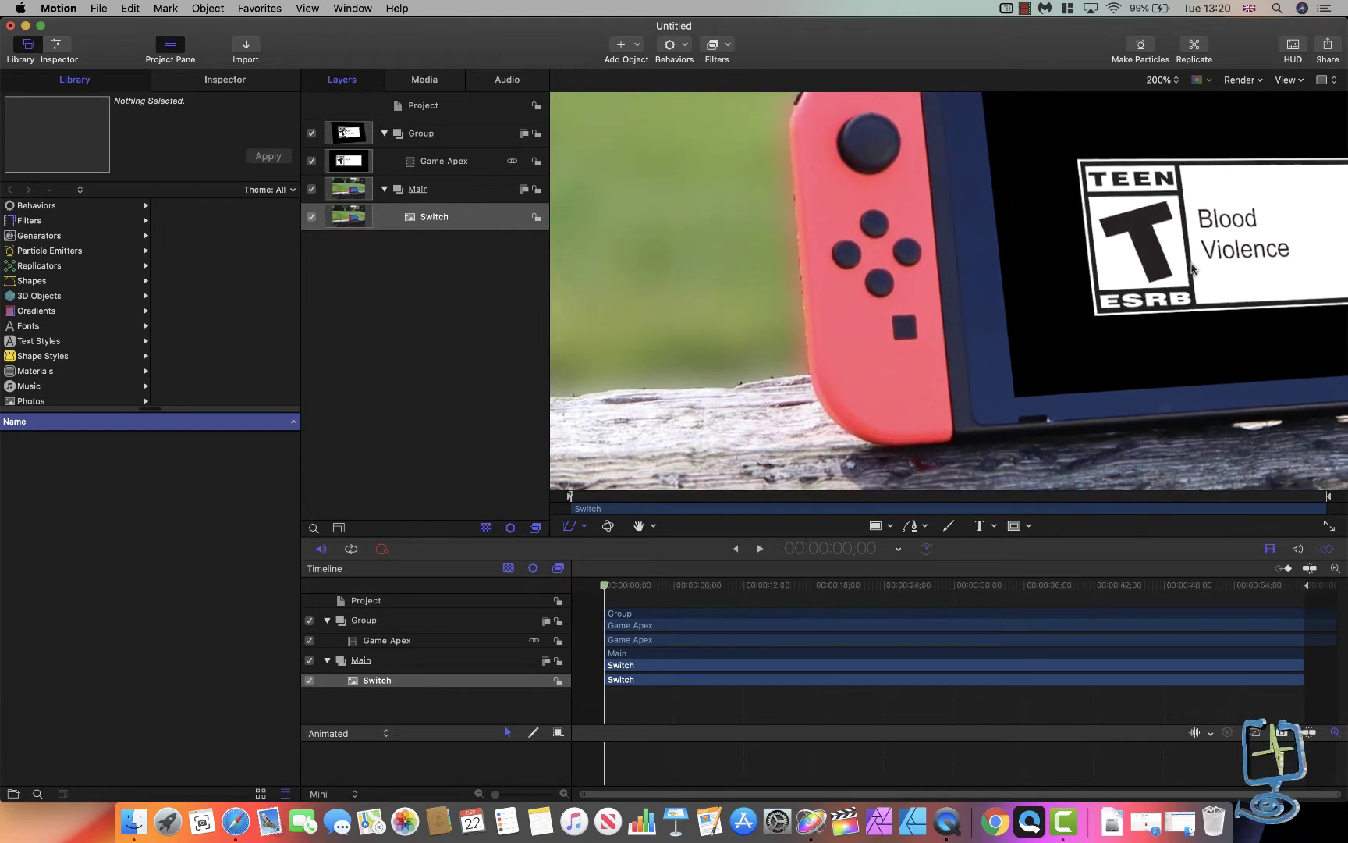
scroll(1192, 268, "right", 5)
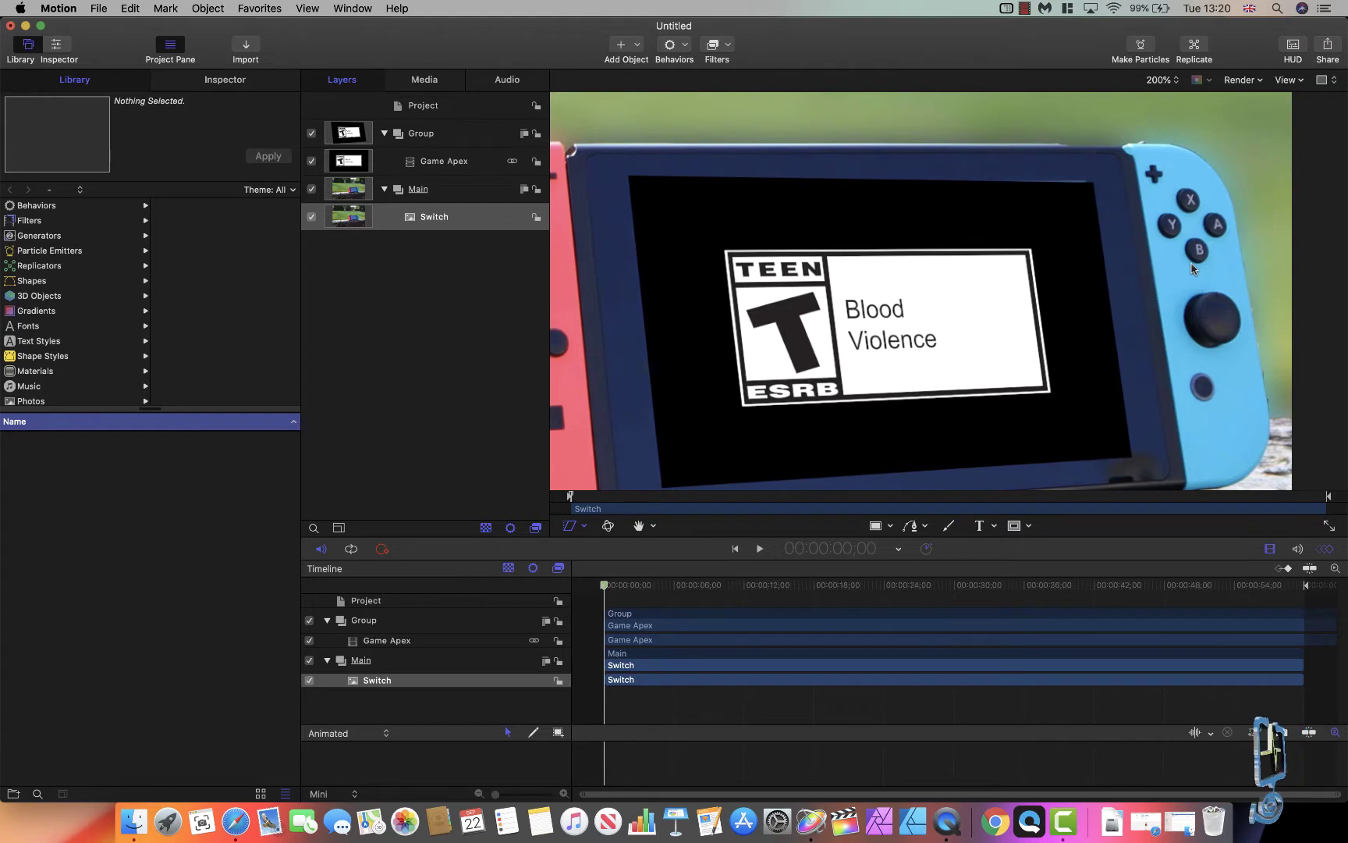
scroll(1192, 268, "left", 1)
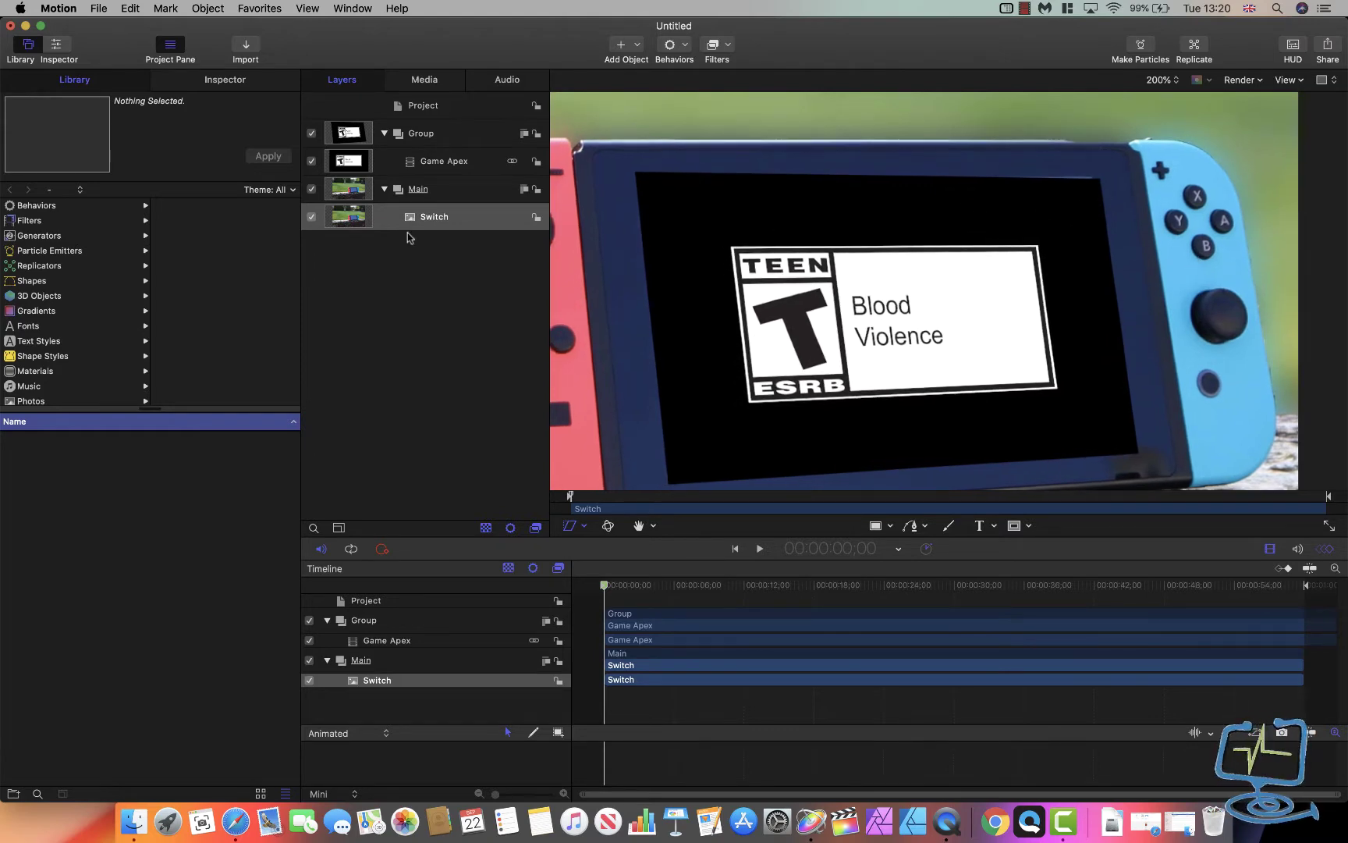
left_click(445, 162)
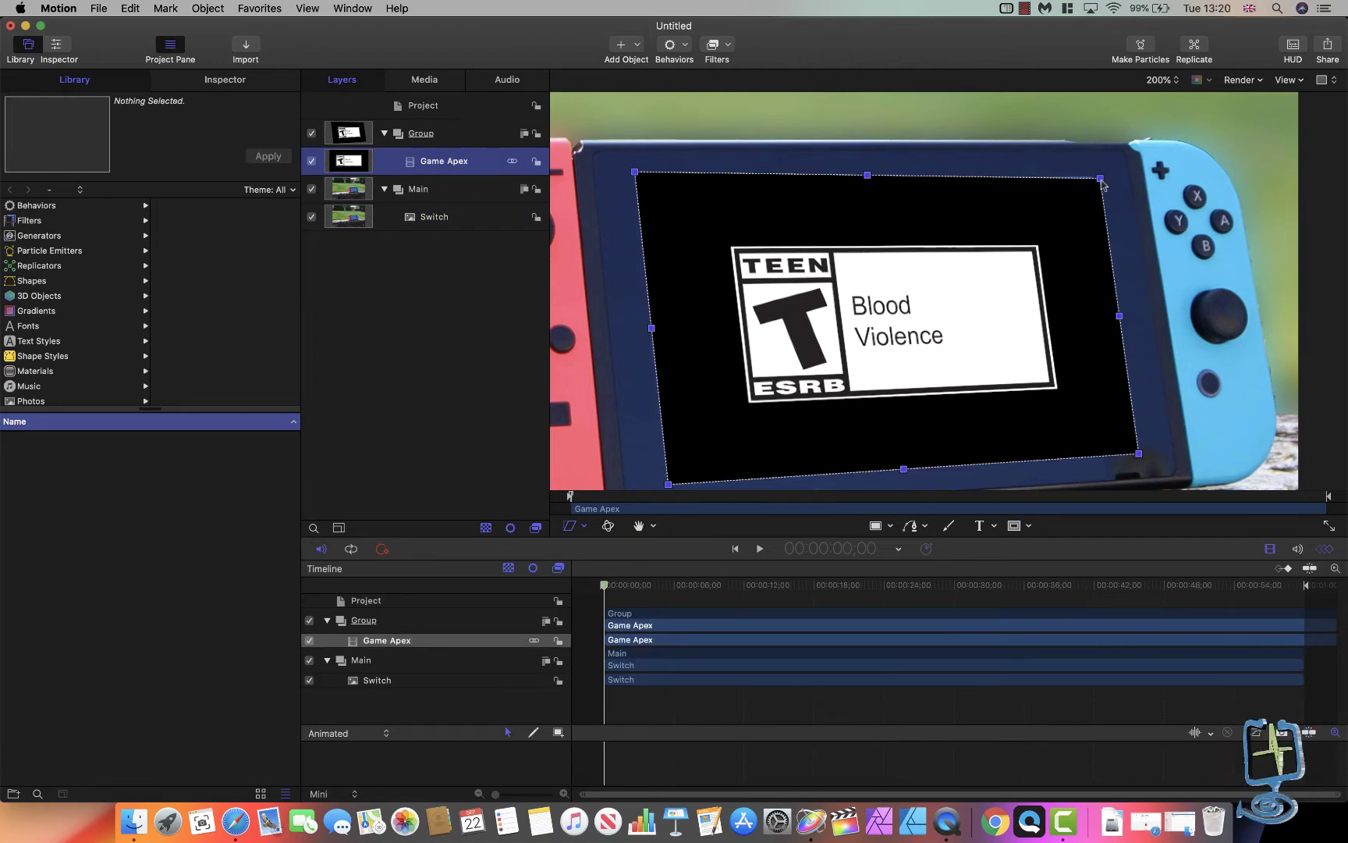
left_click_drag(636, 174, 638, 185)
left_click_drag(1101, 179, 1099, 174)
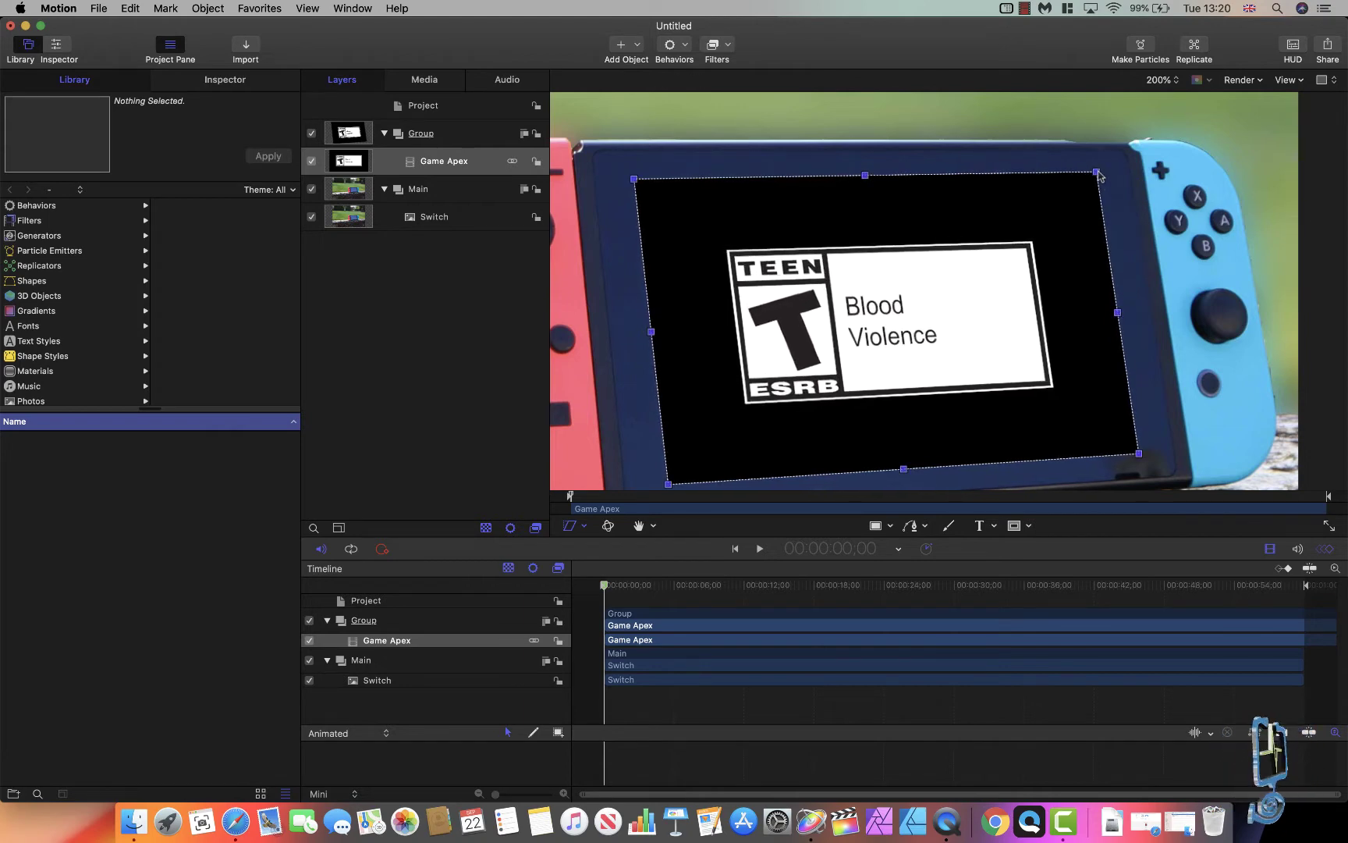
left_click(619, 319)
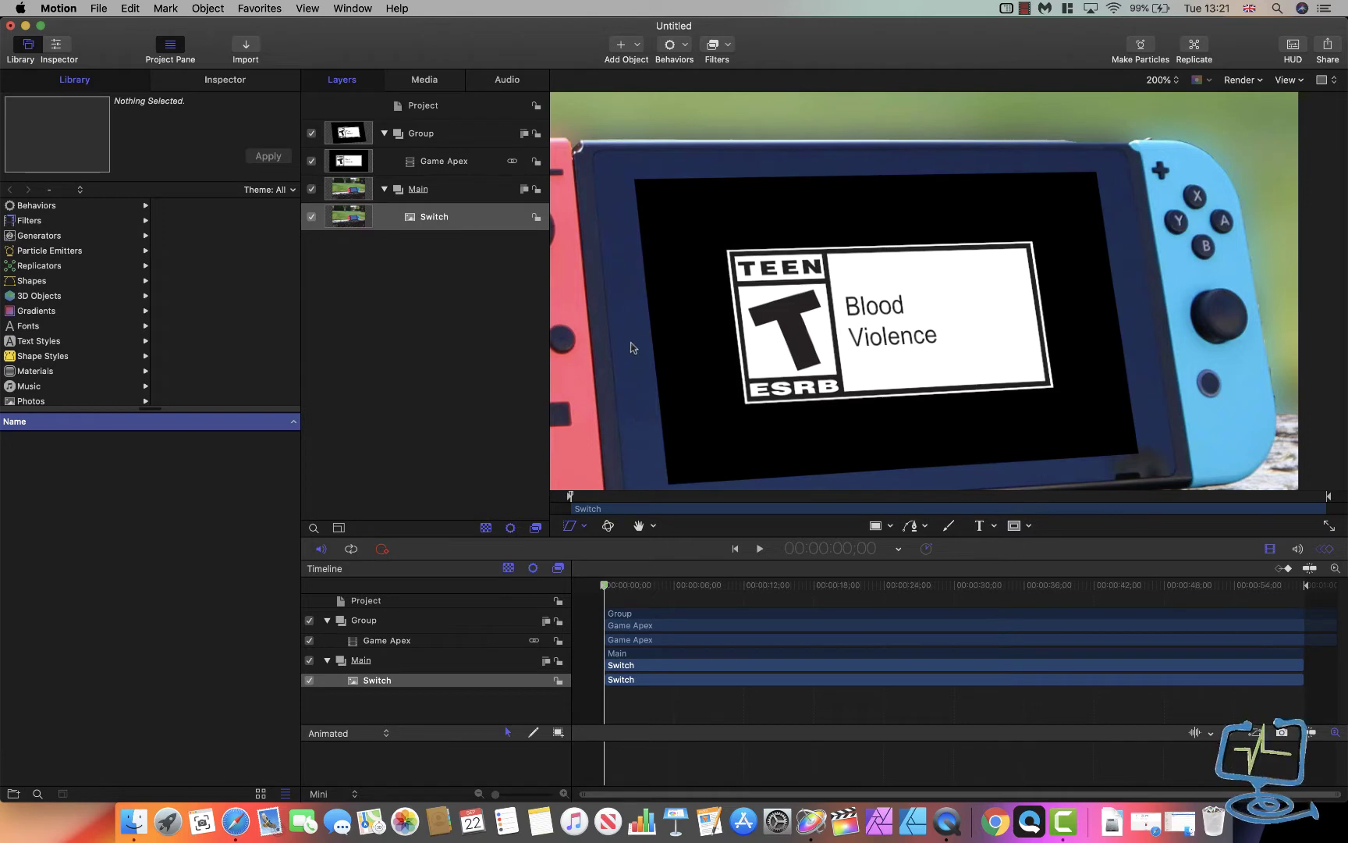
- With the canvas at 100% and the project selected, play the composite for about 15 seconds to check the video on the console screen
left_click(1176, 80)
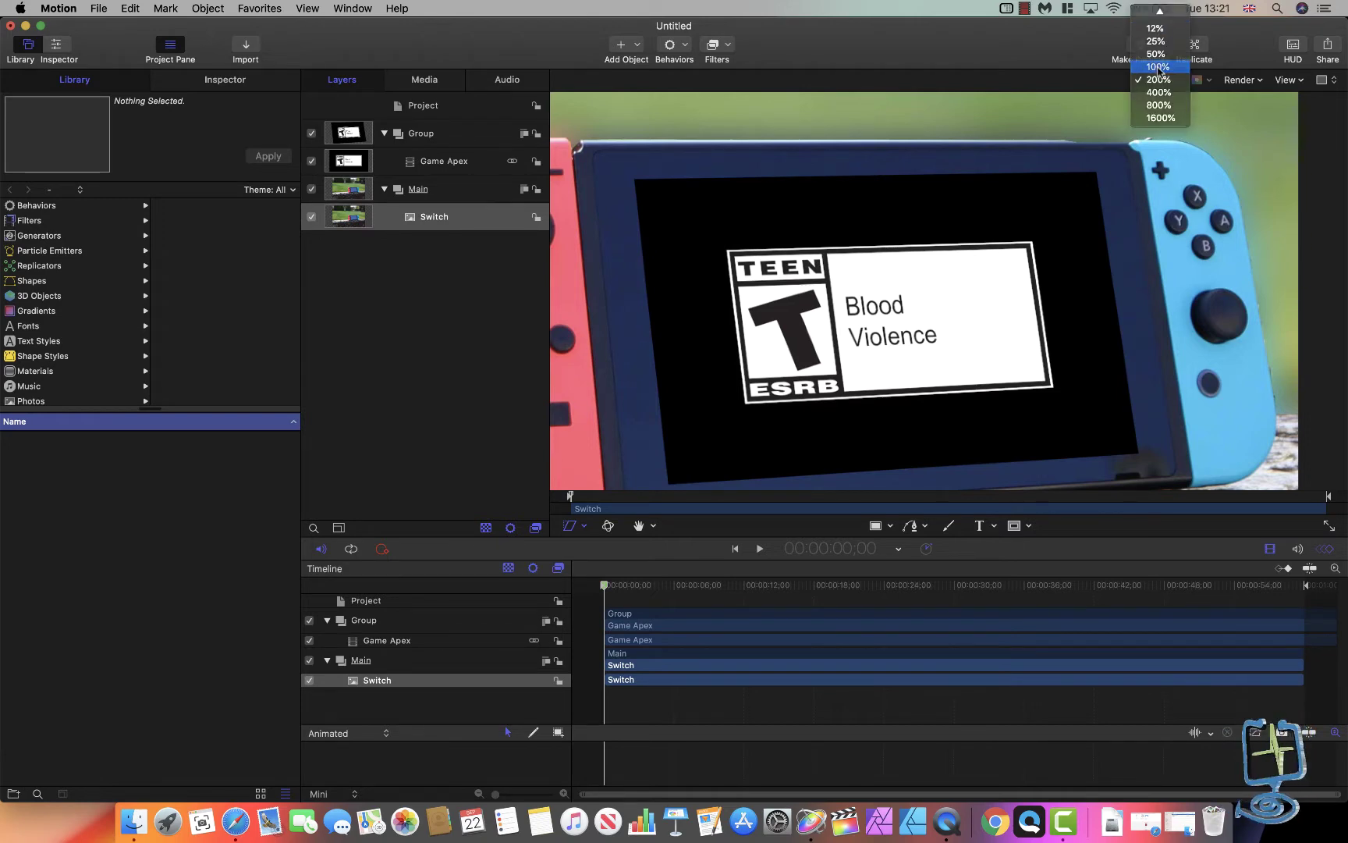
left_click(1159, 69)
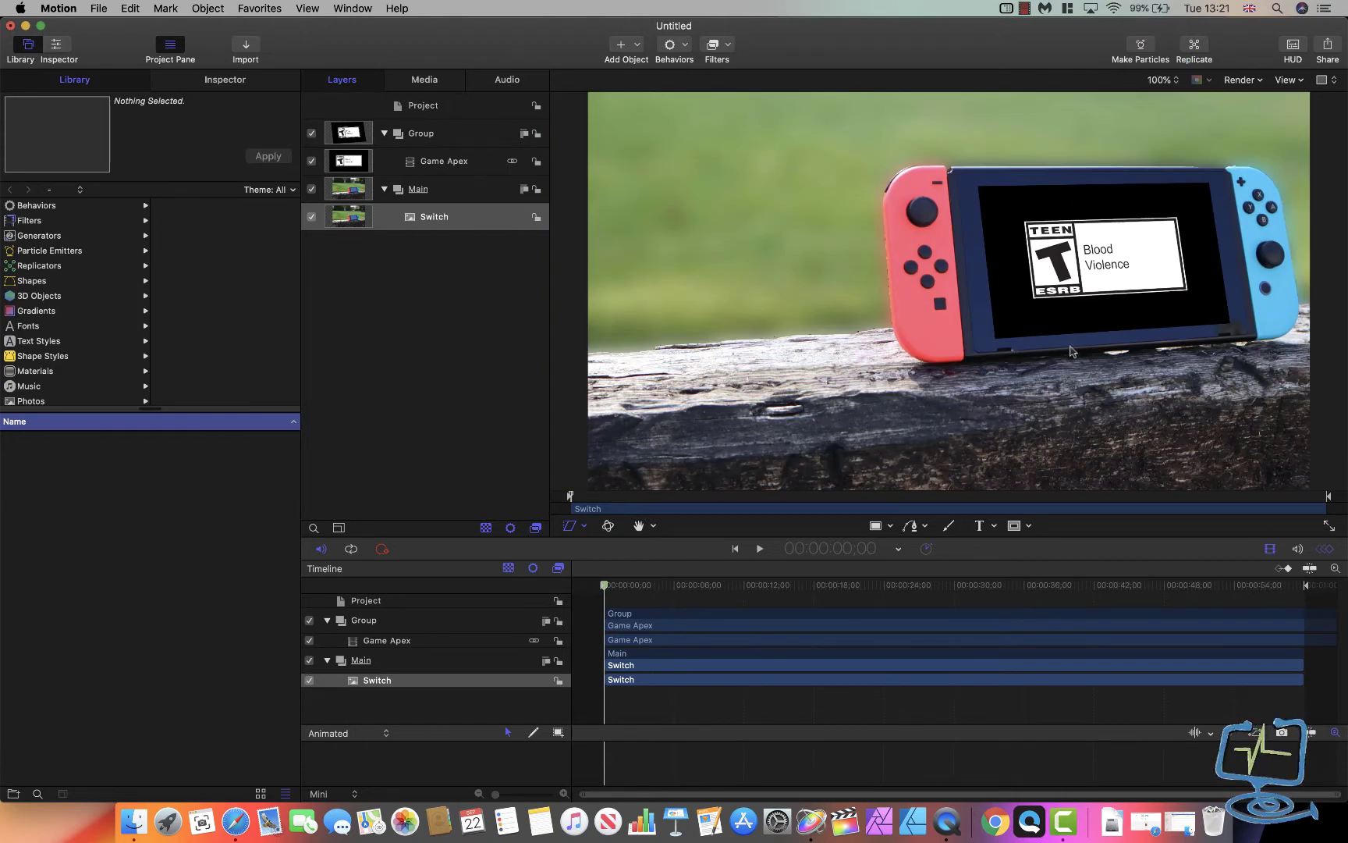
key("super+minus")
key("super+equal")
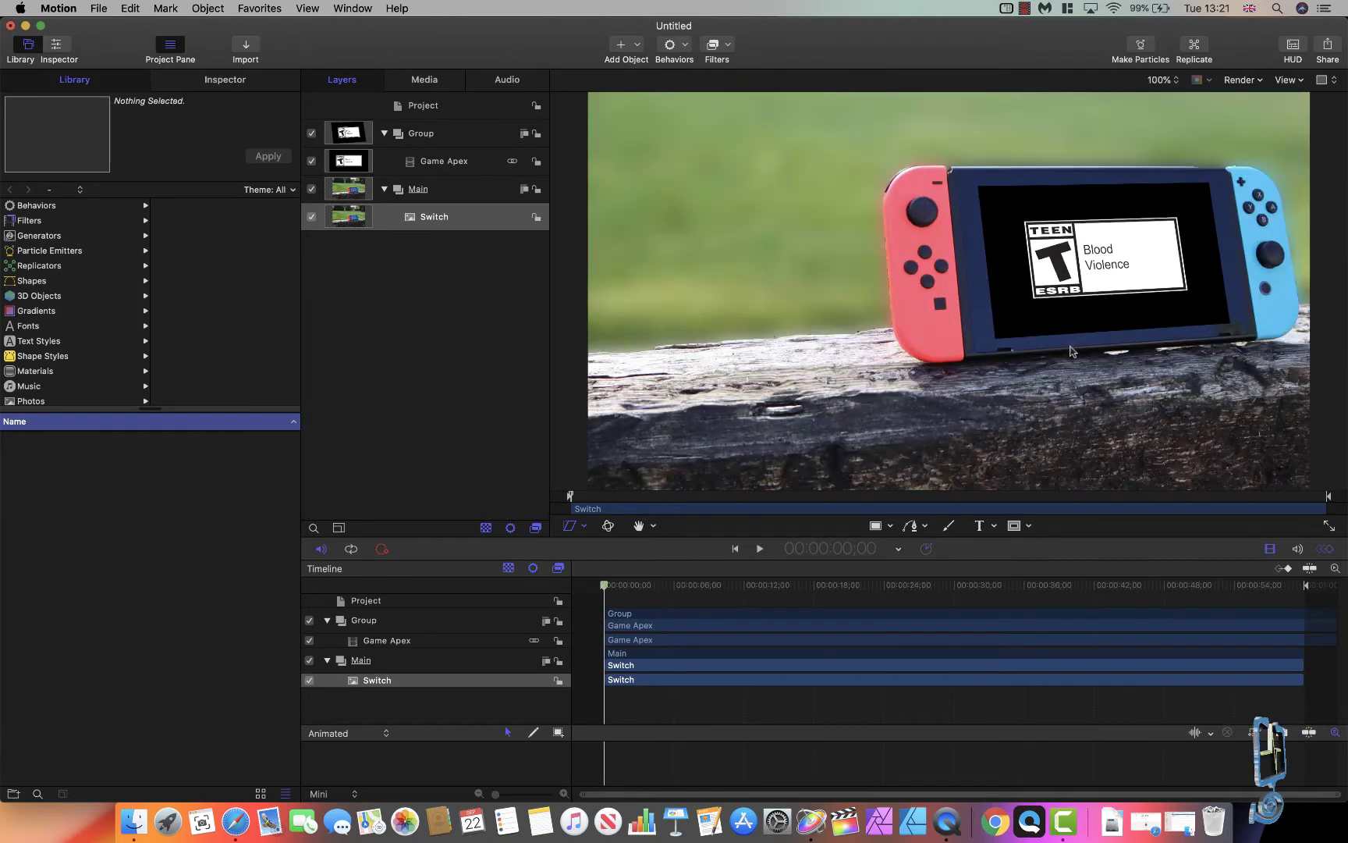
key("super+minus")
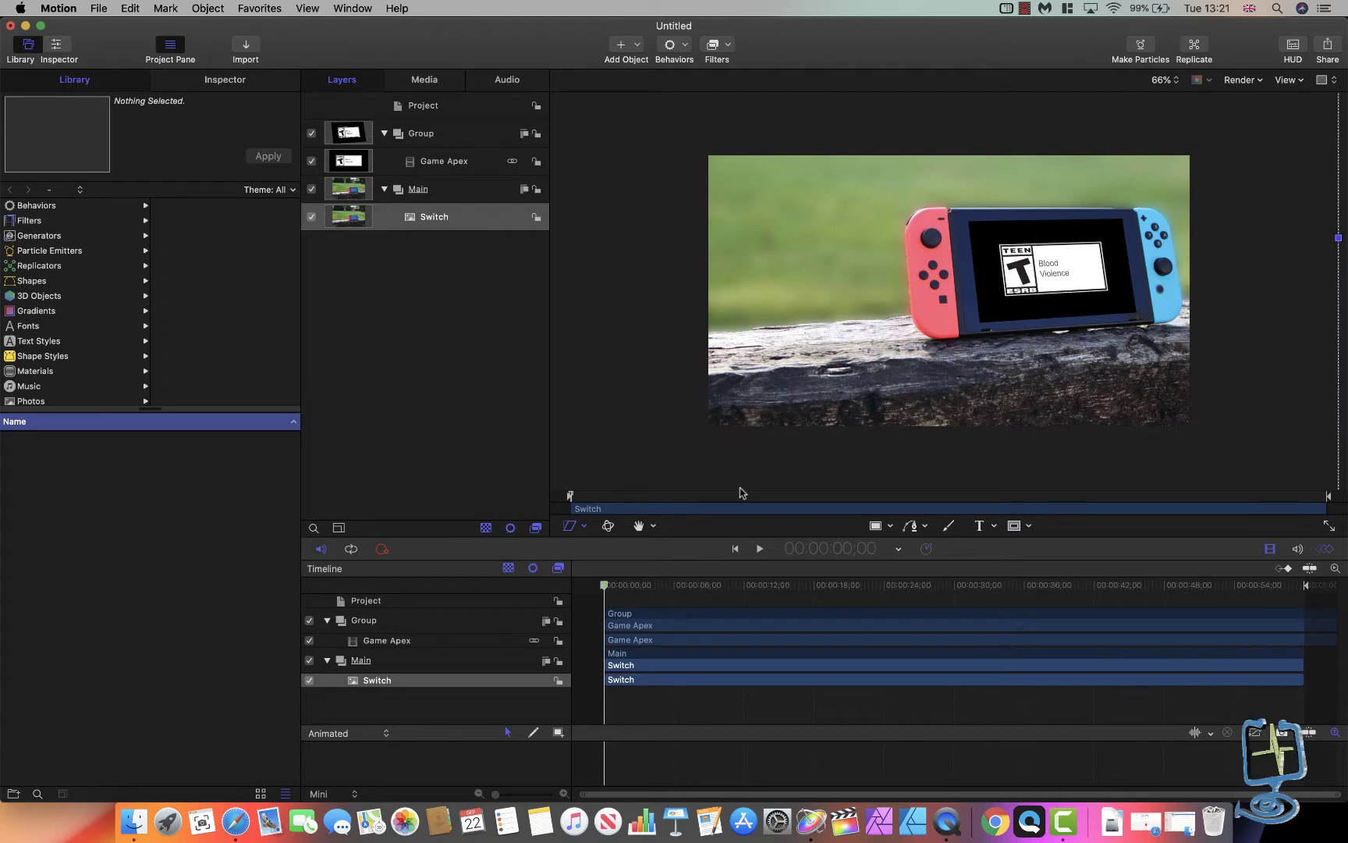
key("super+equal")
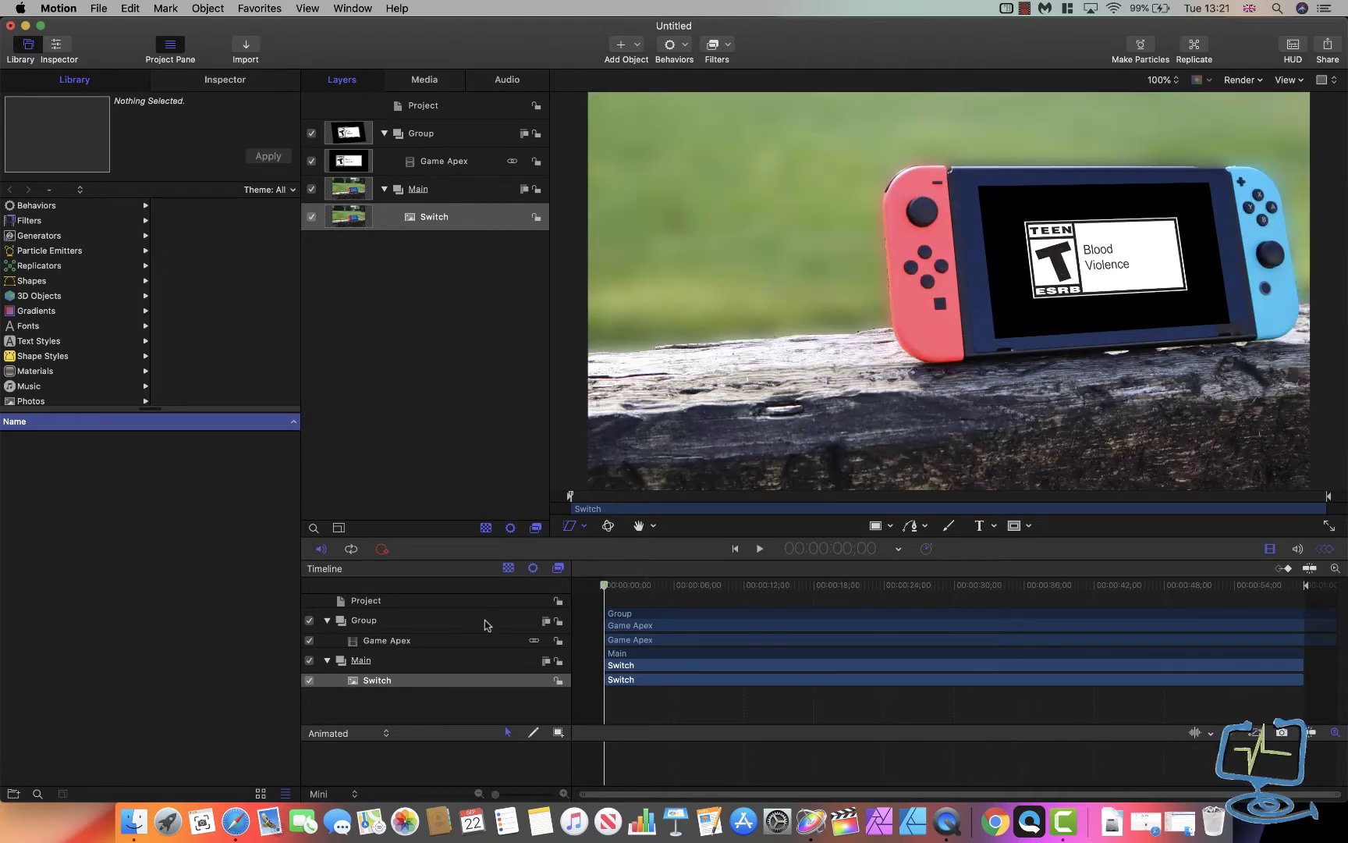
left_click(438, 108)
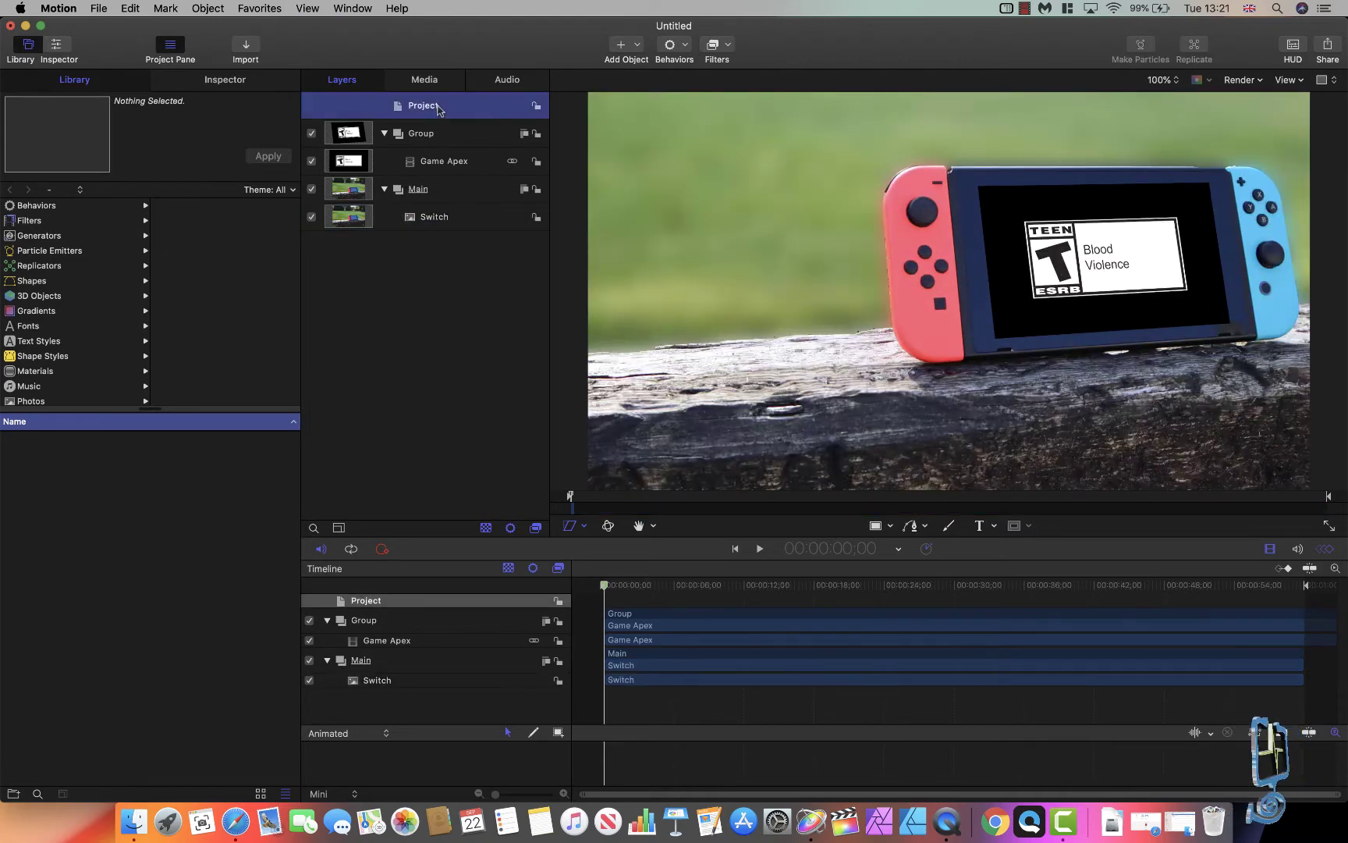
key("space")
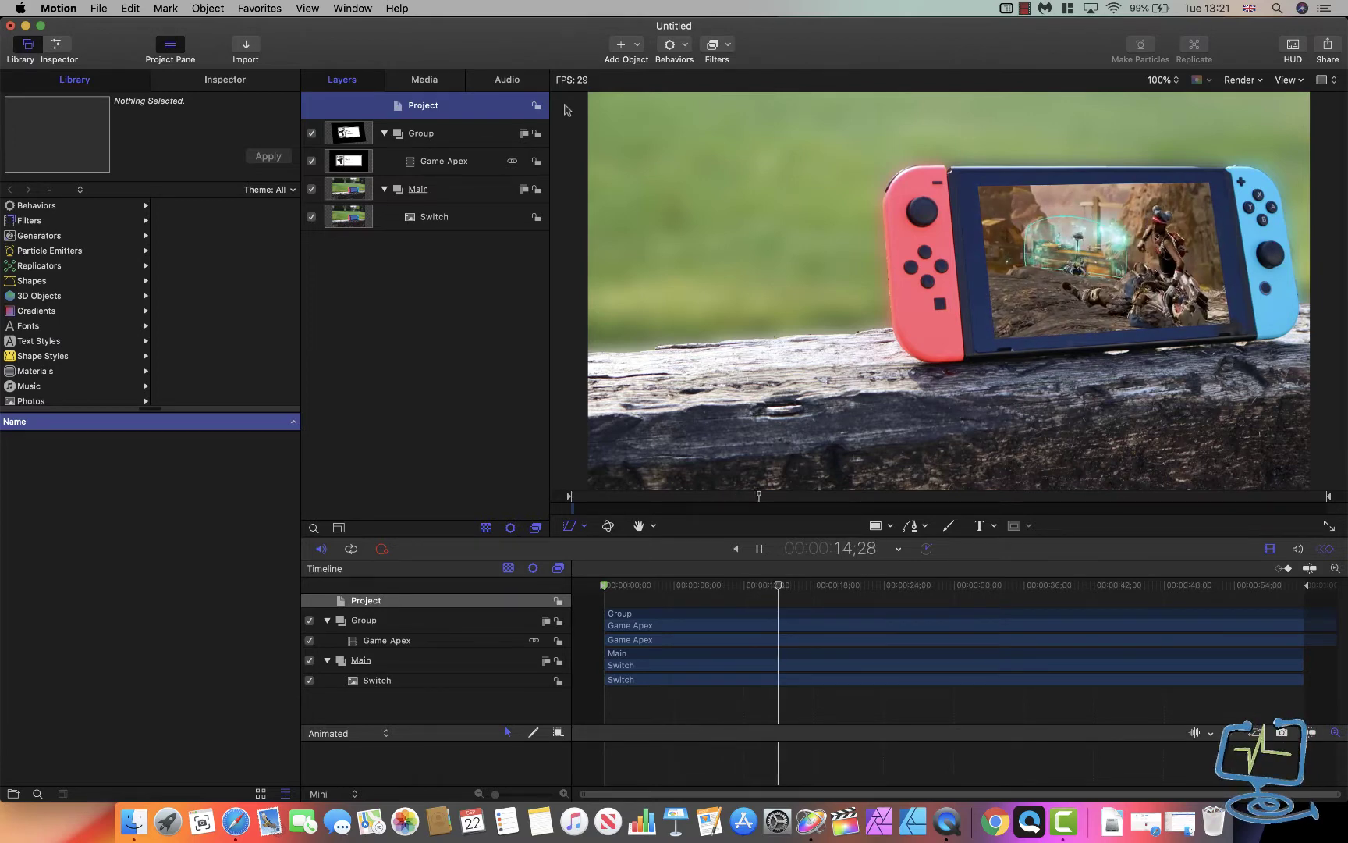
key("space")
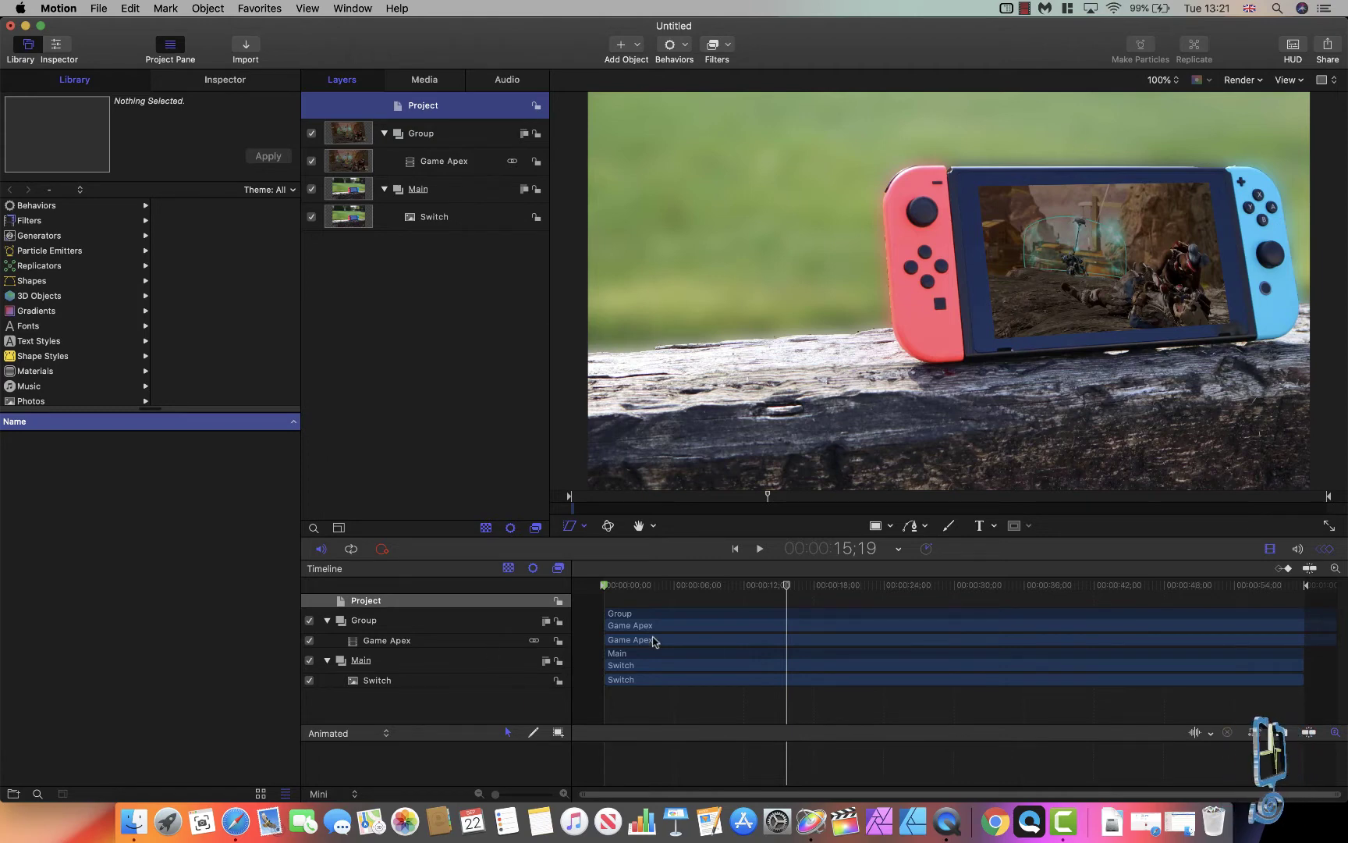
- Add a 2D text box above the Switch console reading "Apex on Nintendo Switch"
left_click(584, 526)
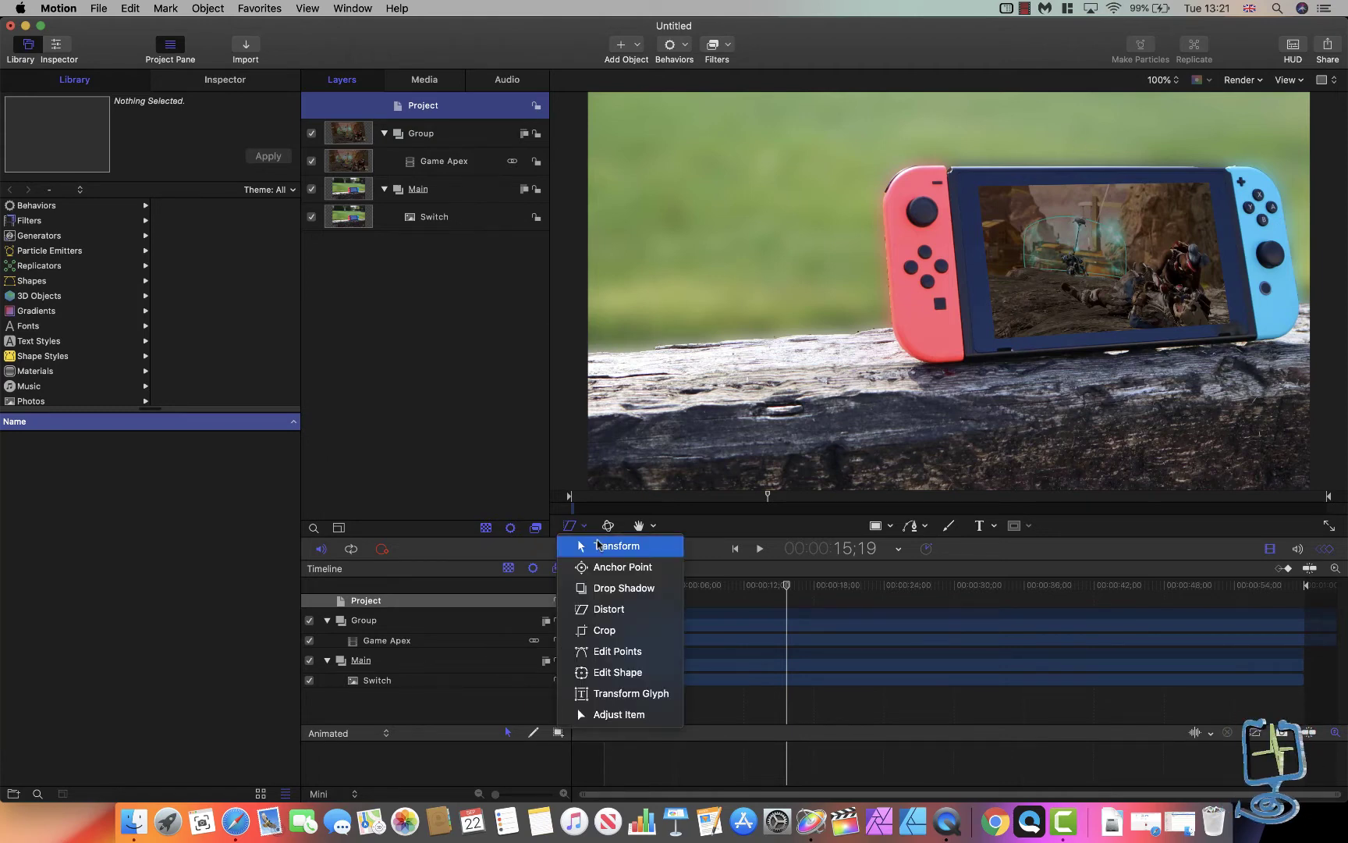
left_click(600, 544)
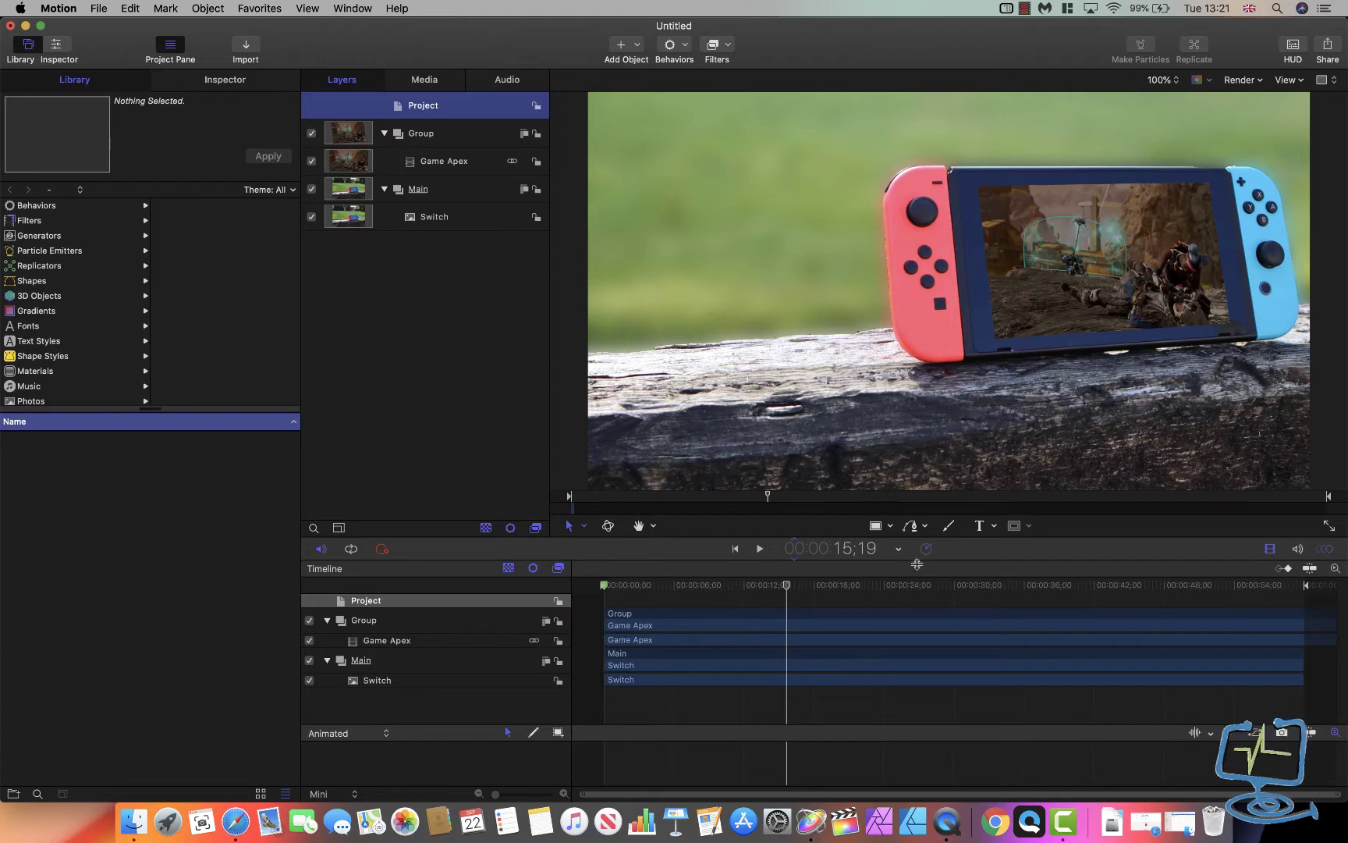
left_click(995, 527)
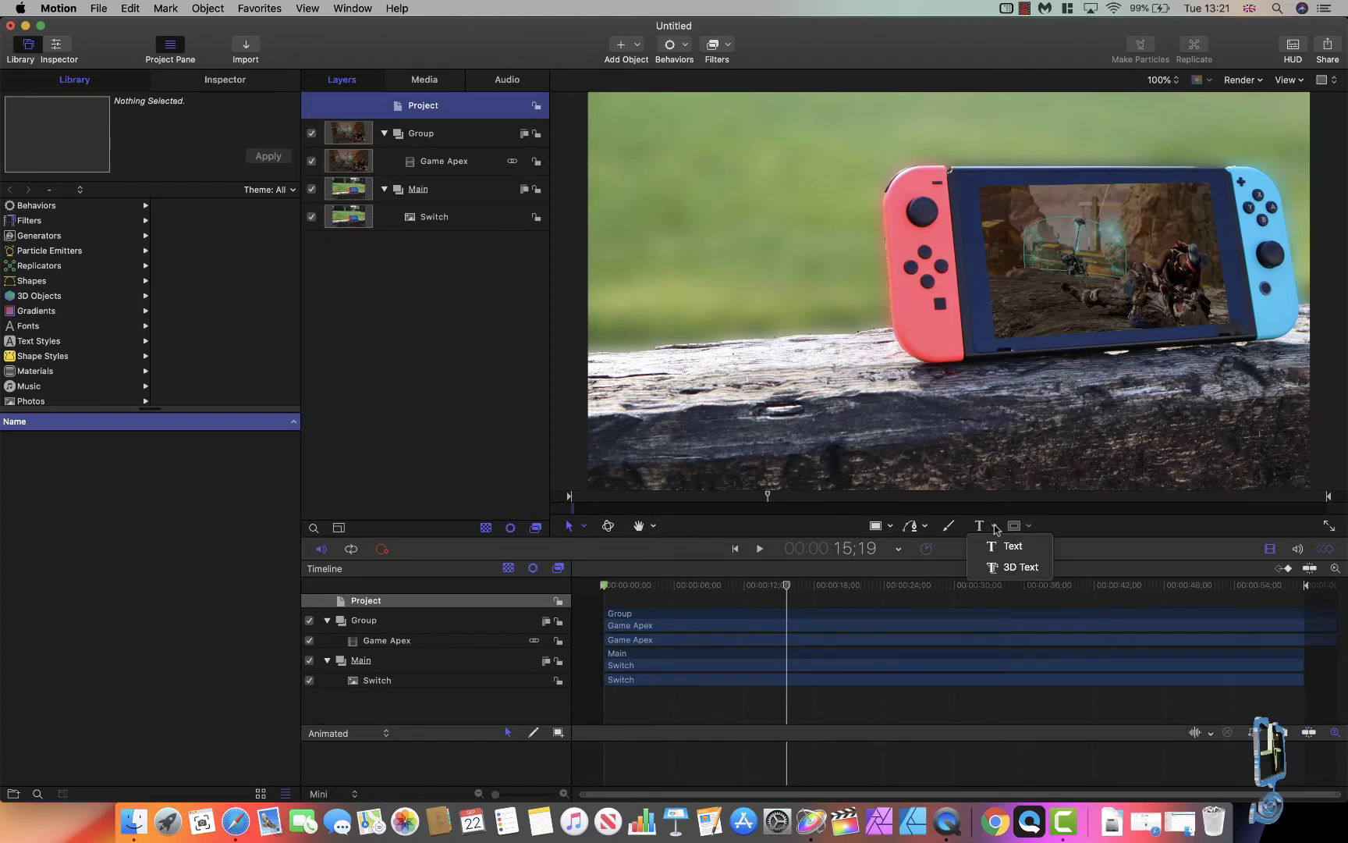
left_click(1012, 546)
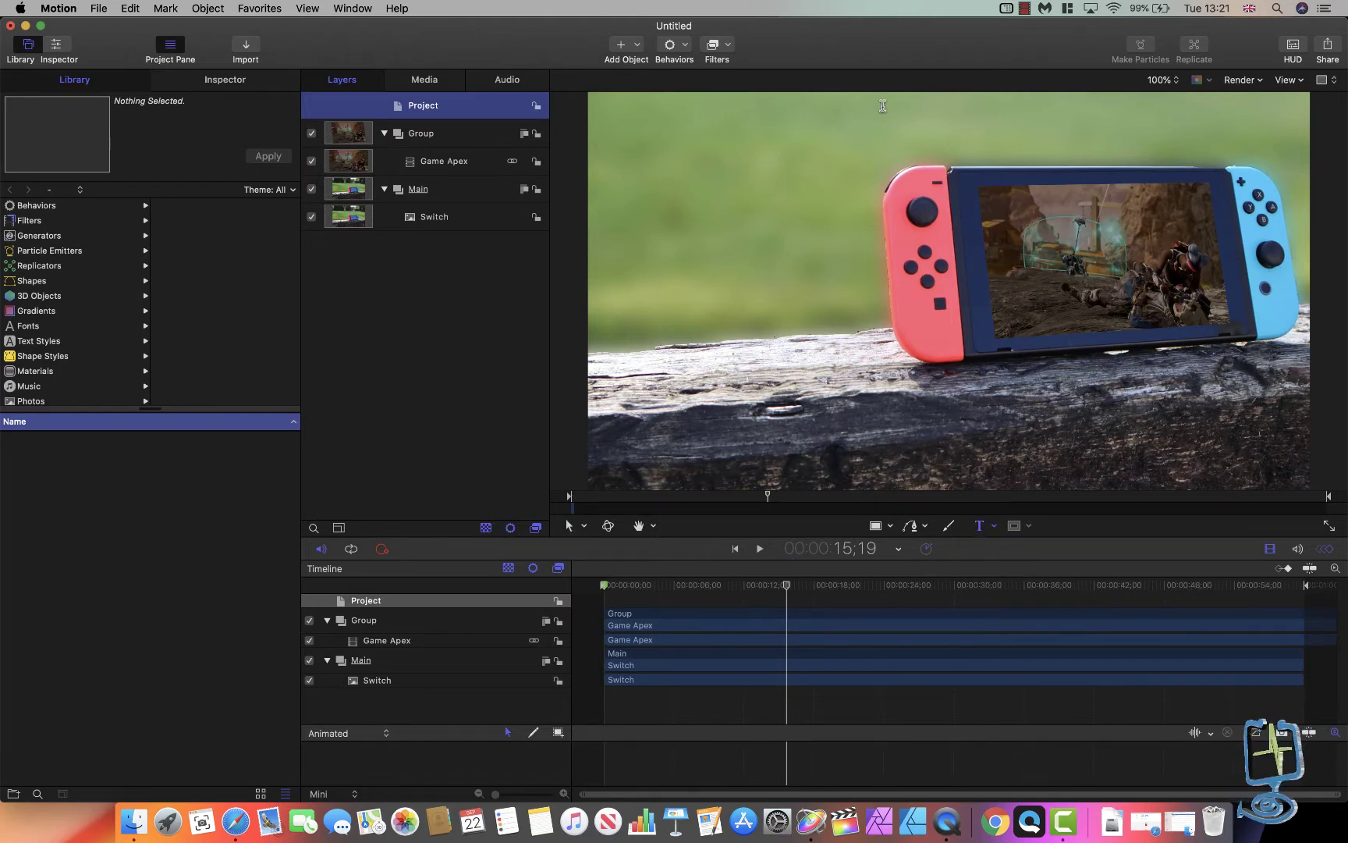
left_click_drag(882, 104, 1278, 162)
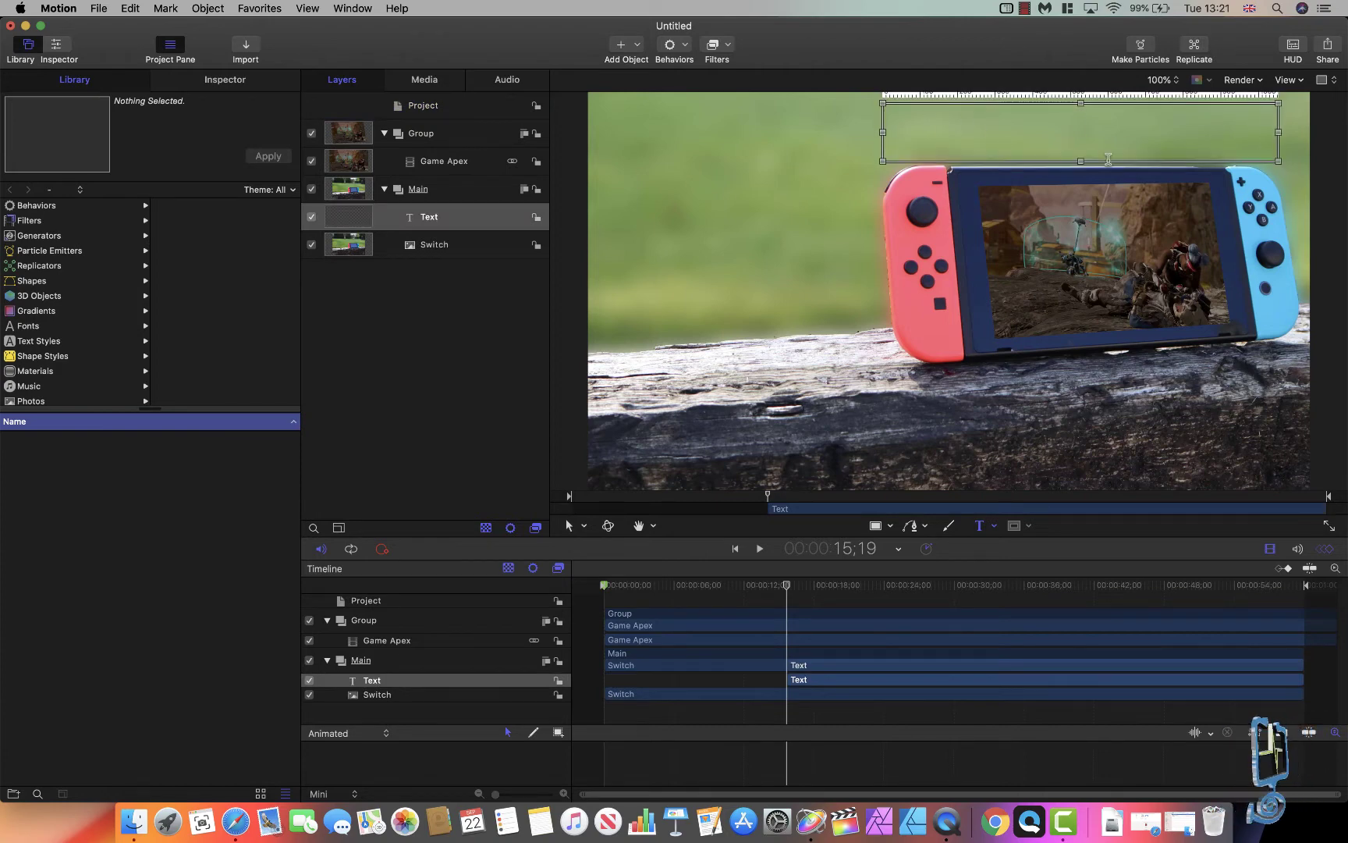
type("Apex on")
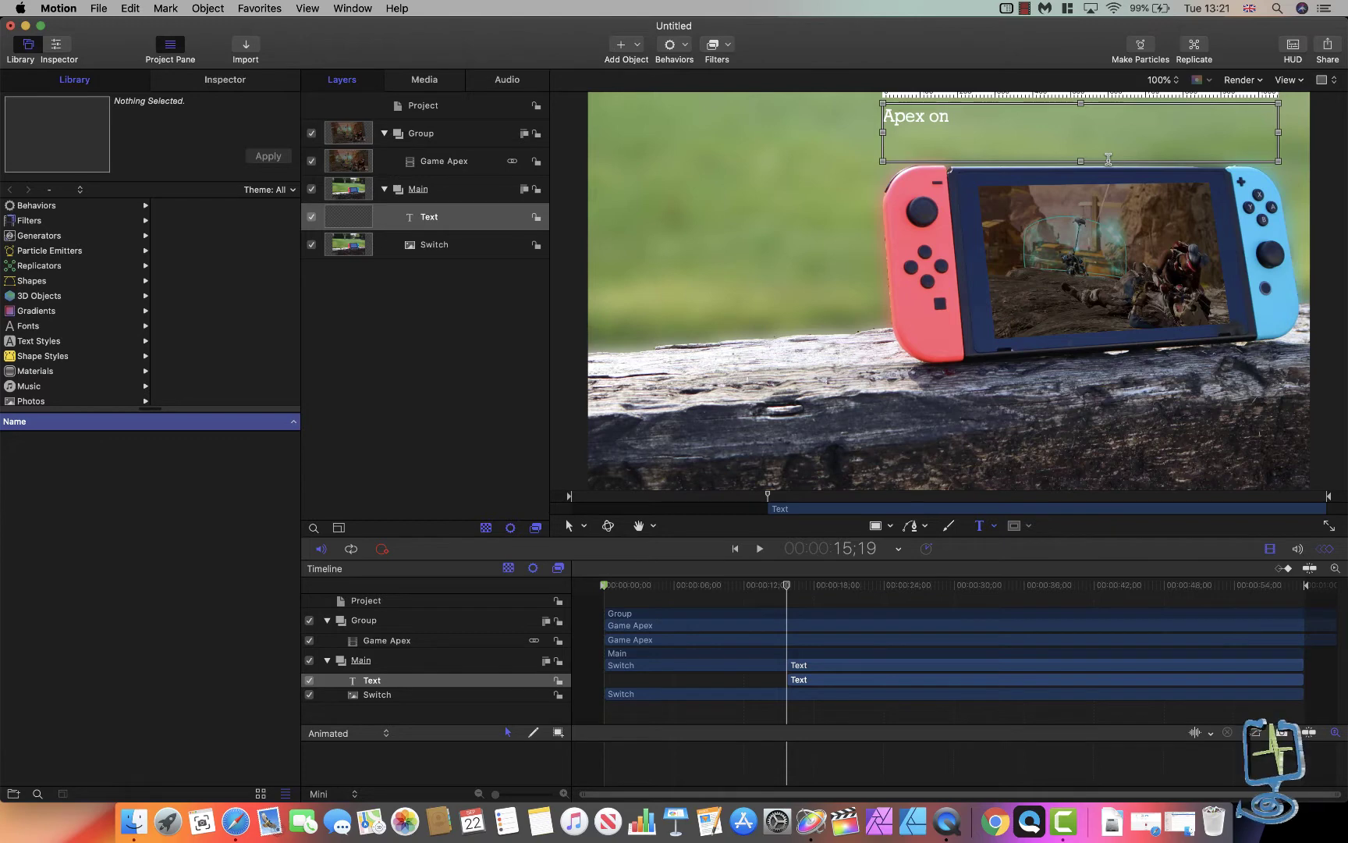
type("Ninte")
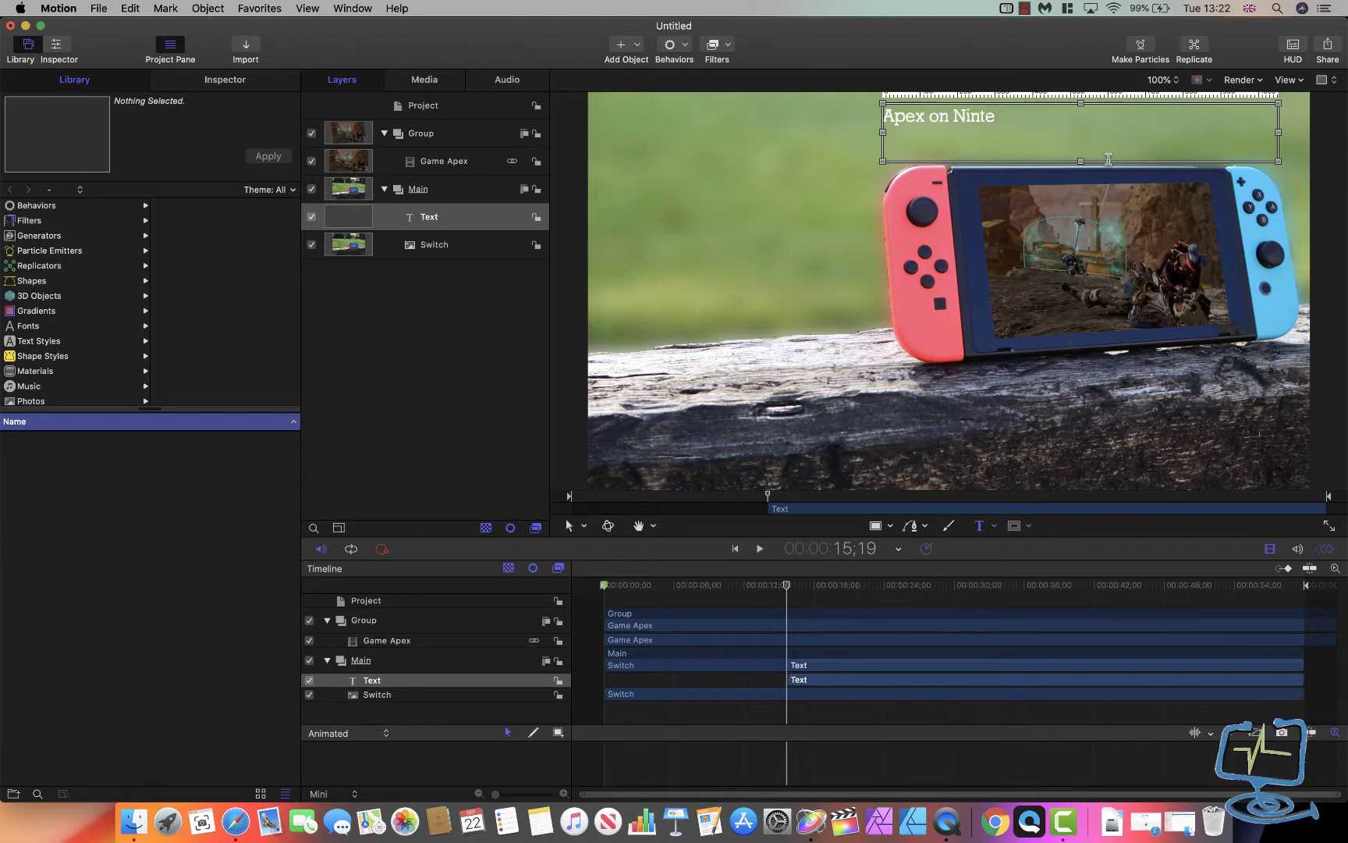
type("ndo ")
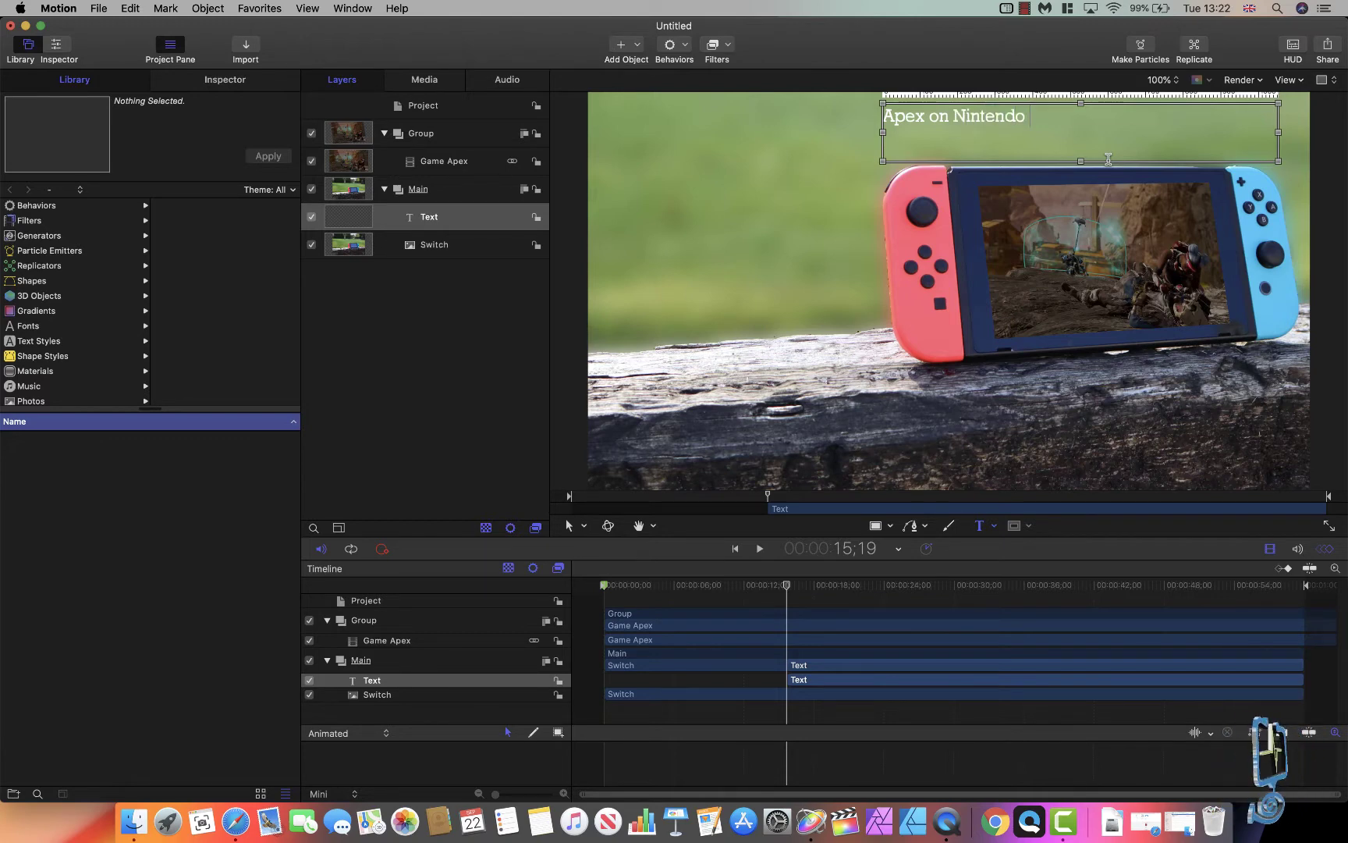
type("Switch")
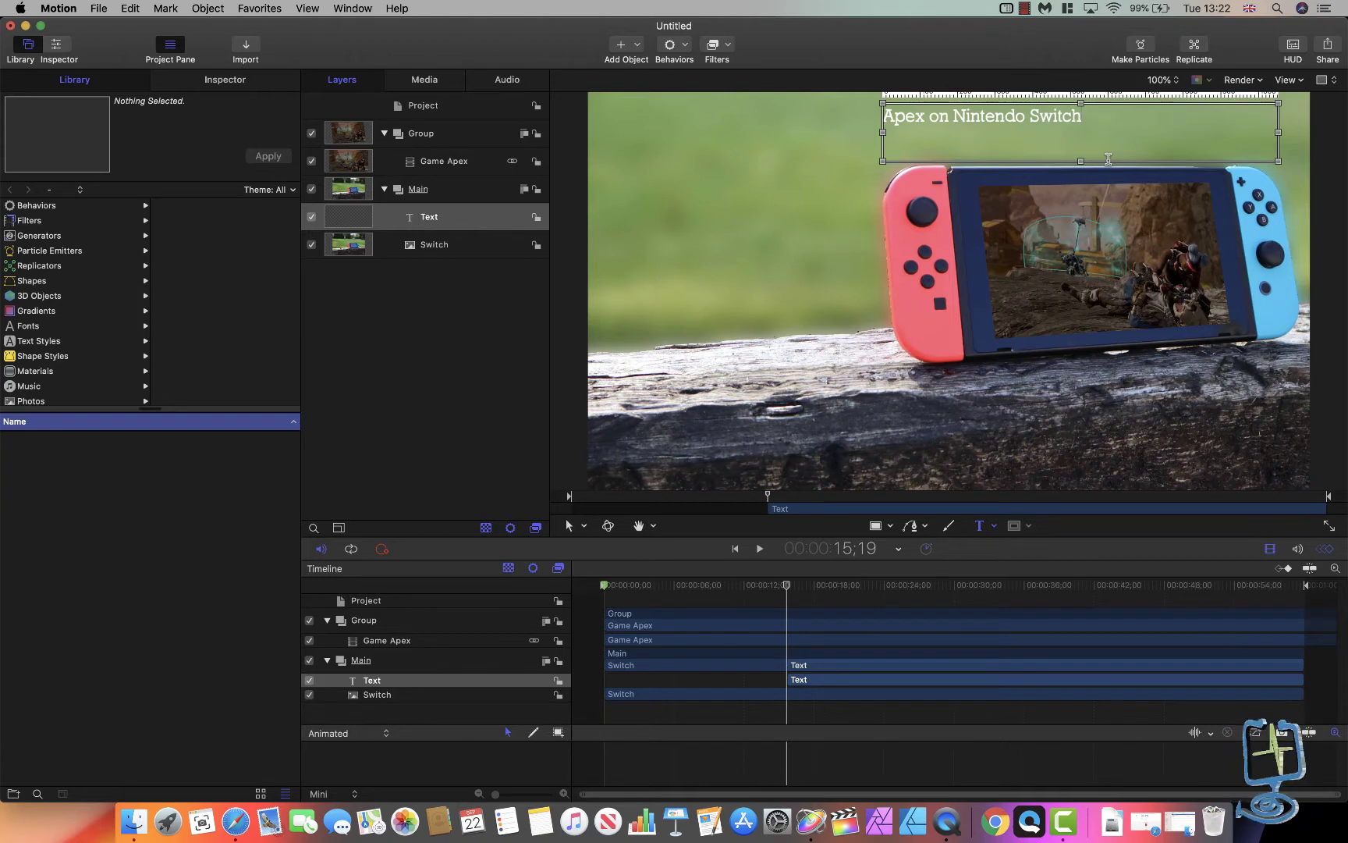
- Set the text's size to 93 with centre alignment, slightly reduce its box height from below, and deselect it
key("super+a")
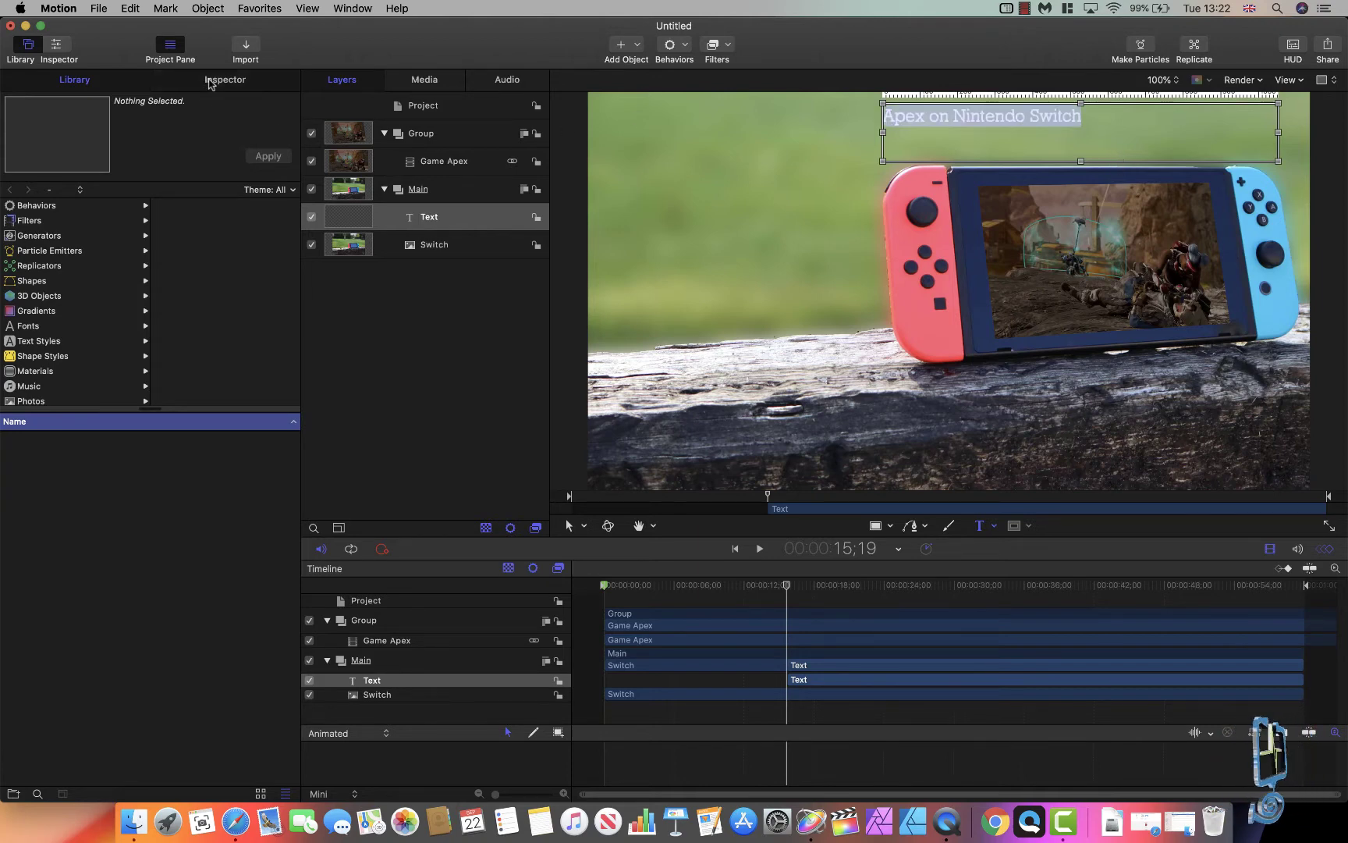
left_click(211, 83)
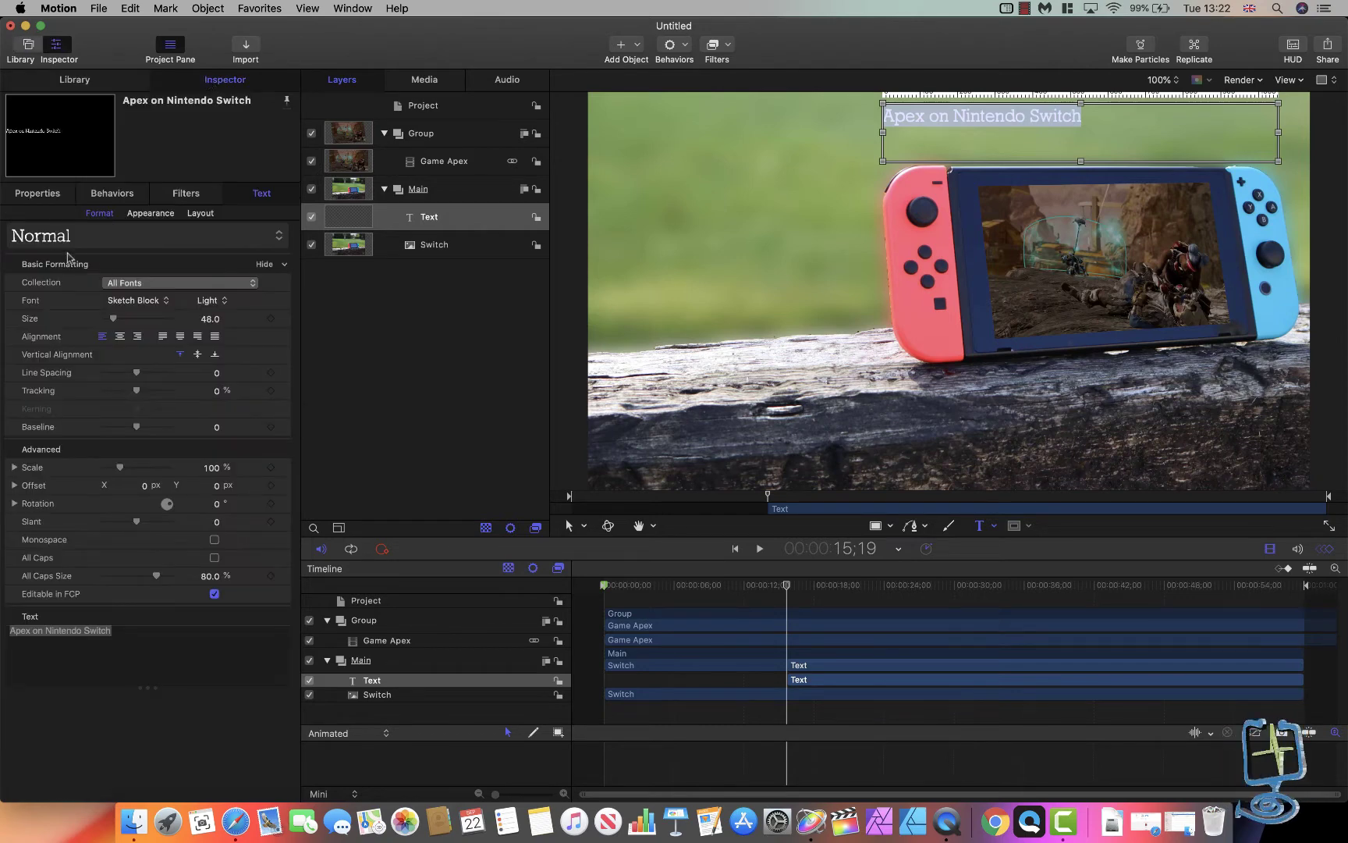
left_click_drag(114, 322, 125, 324)
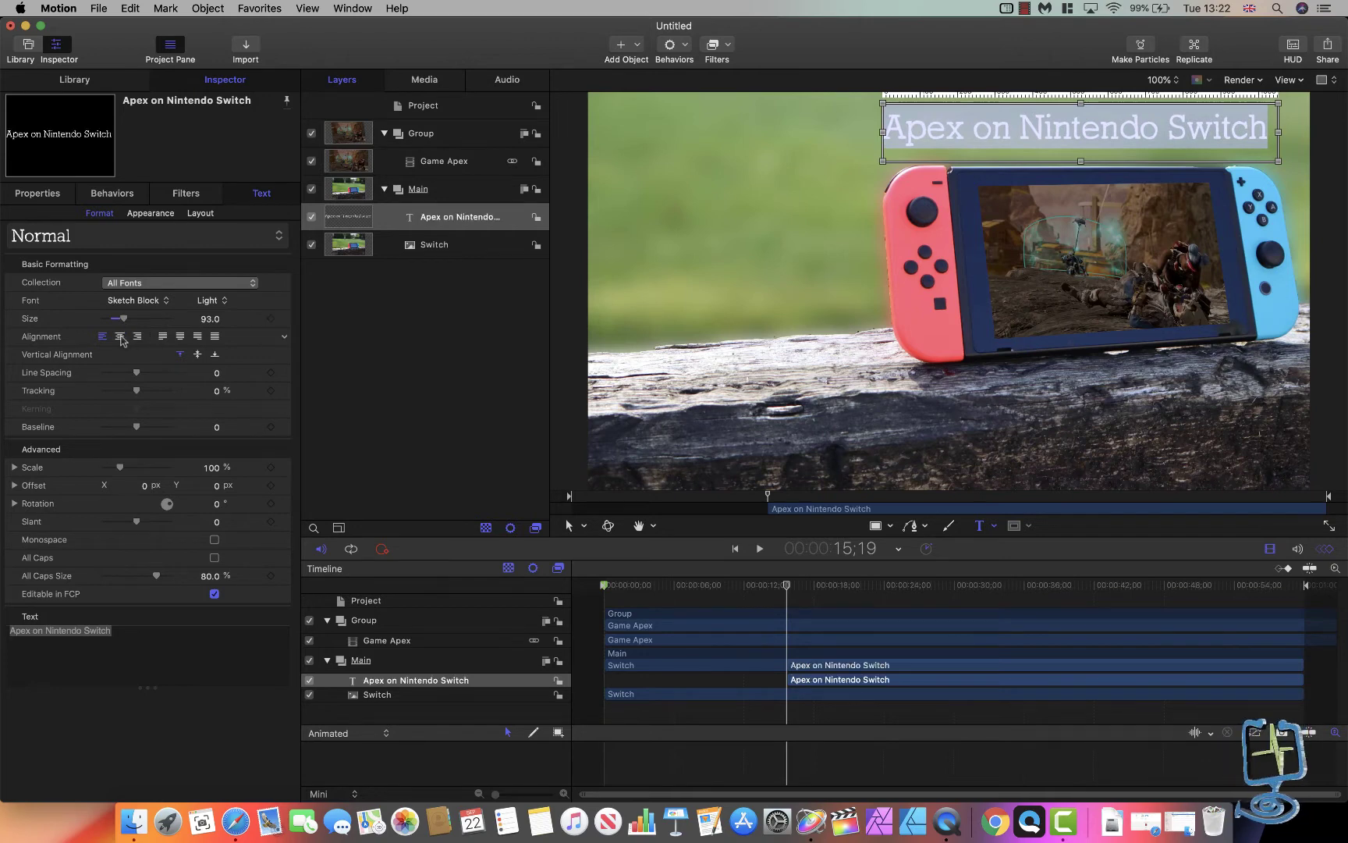
left_click(121, 337)
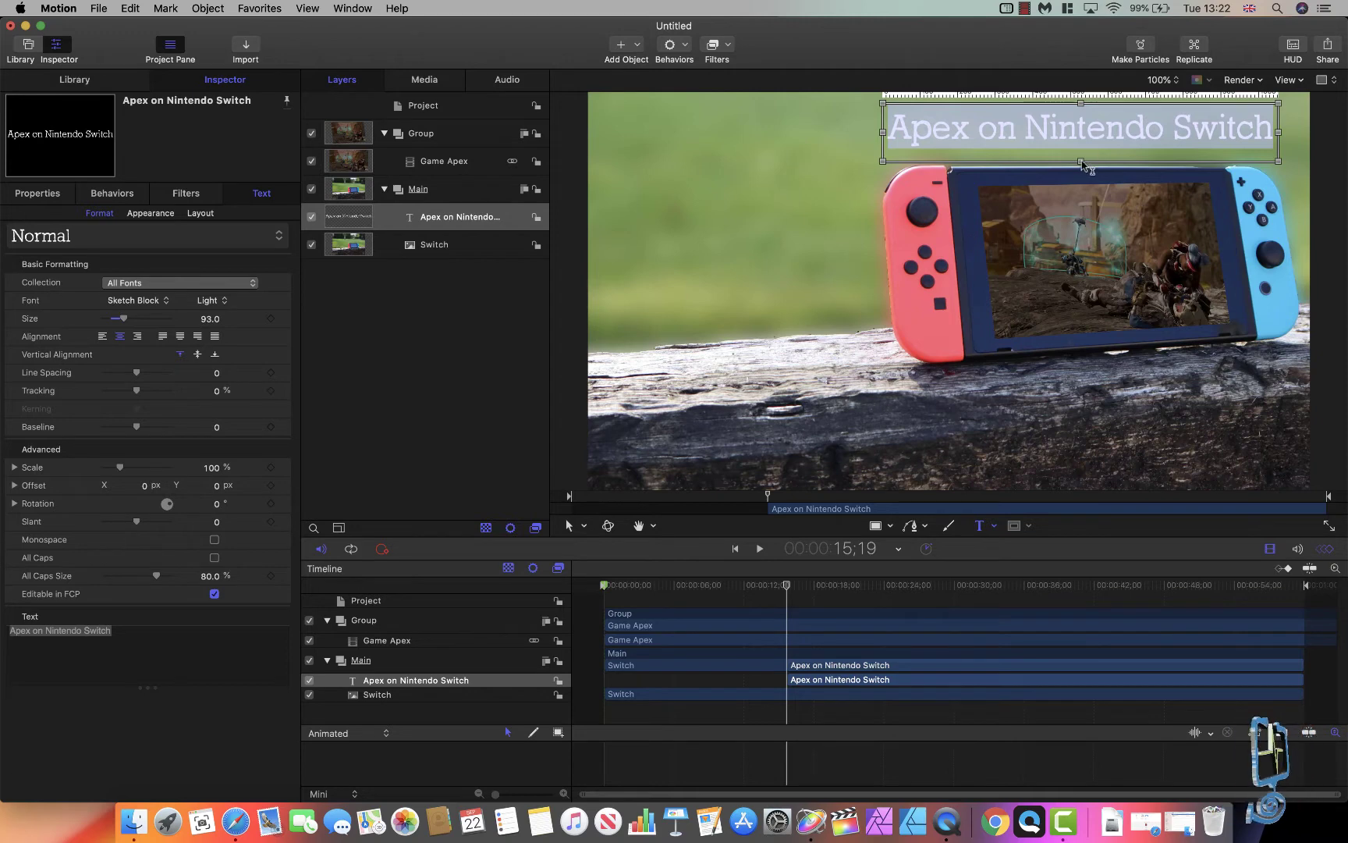
left_click_drag(1081, 161, 1083, 156)
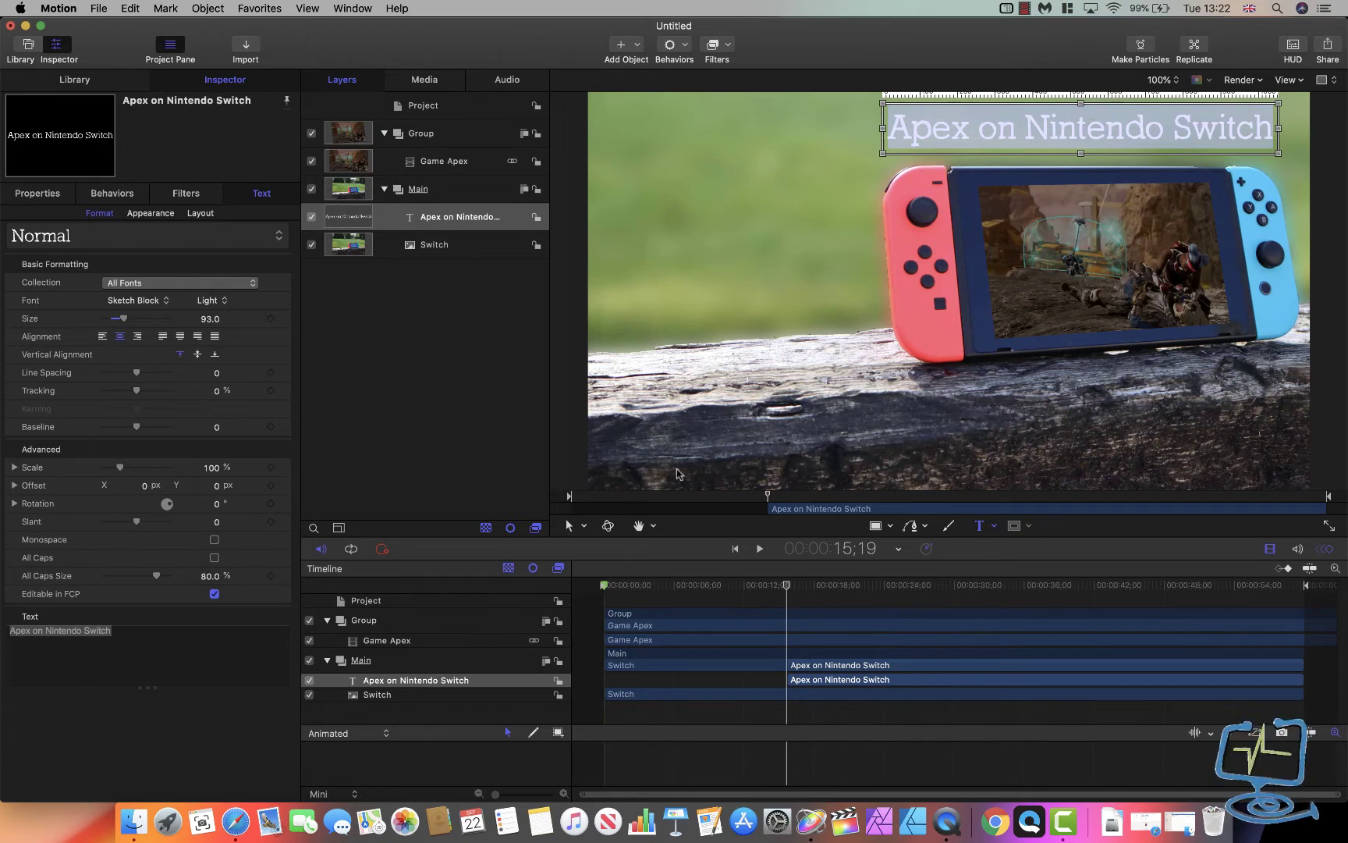
left_click(569, 525)
left_click(437, 107)
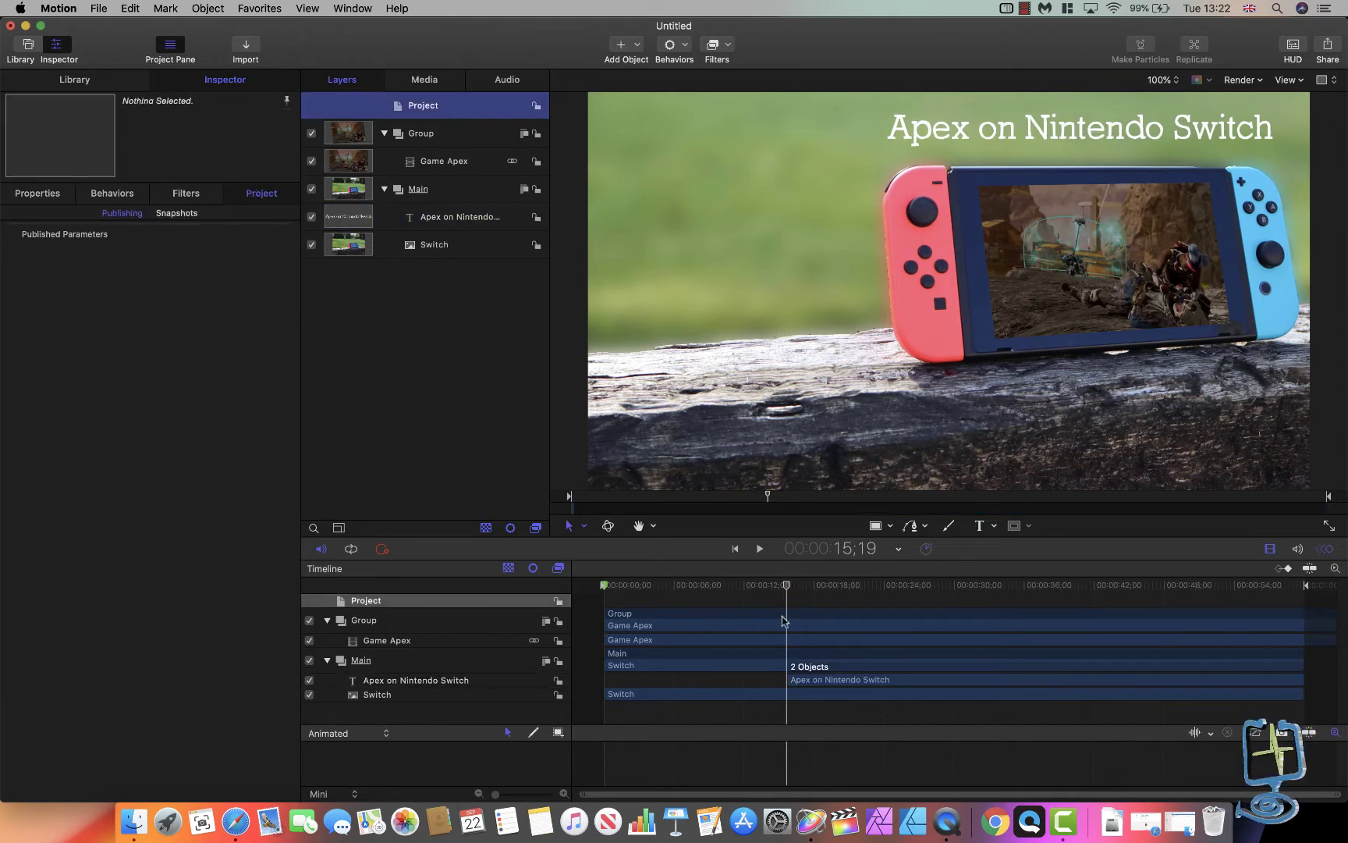
- Extend the start of the "Apex on Nintendo Switch" text clip back to the beginning of the timeline
left_click_drag(788, 589, 604, 599)
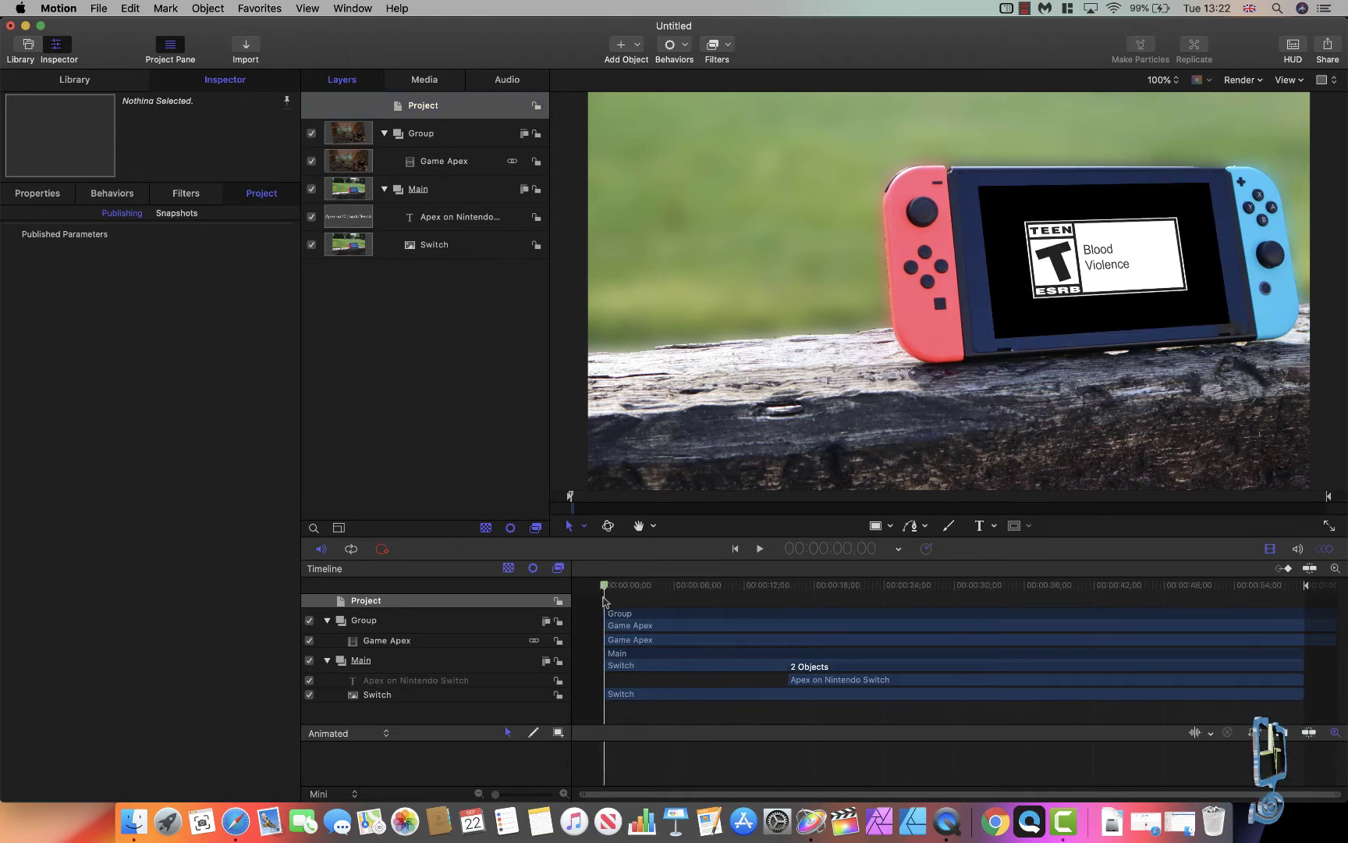
left_click(839, 680)
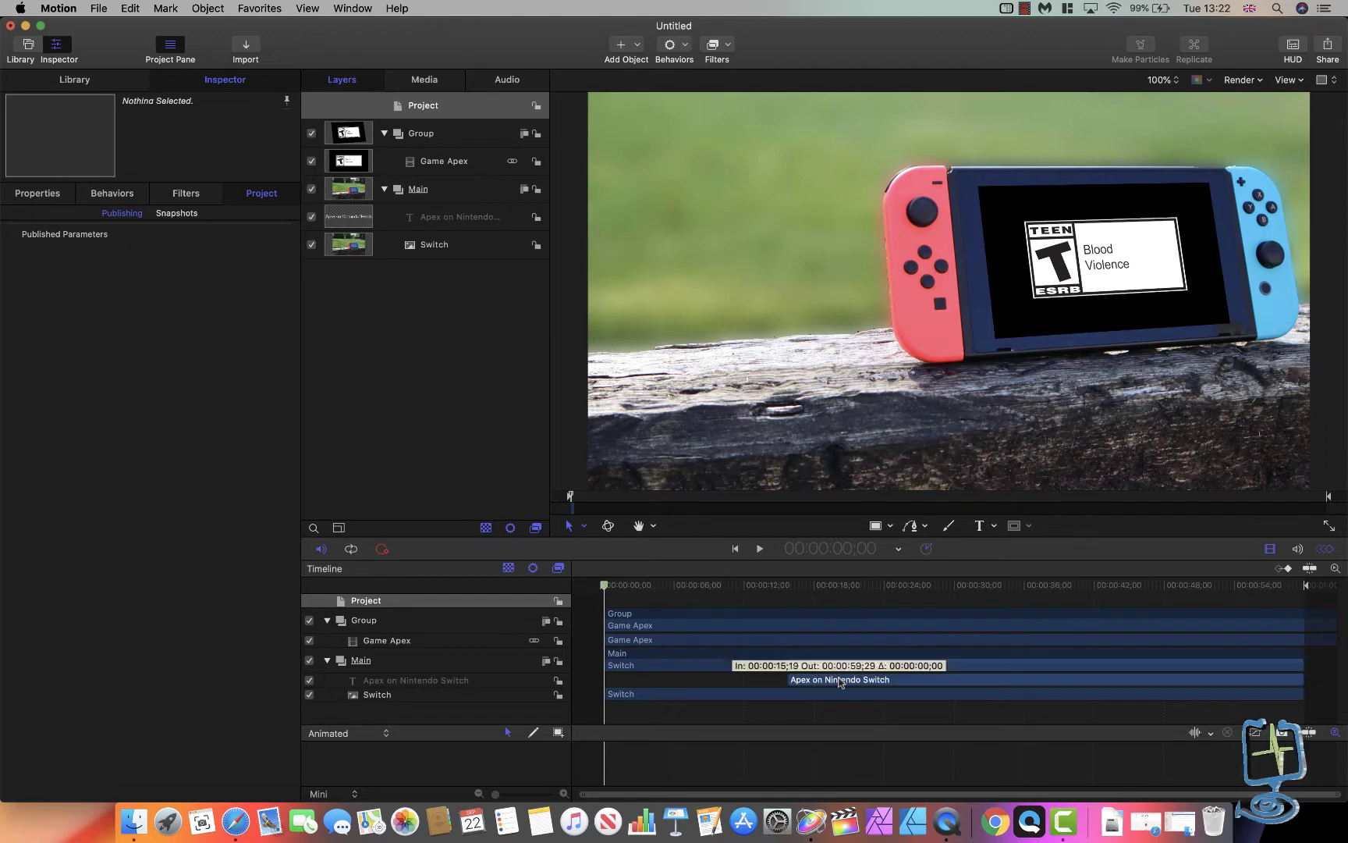
left_click_drag(790, 679, 607, 679)
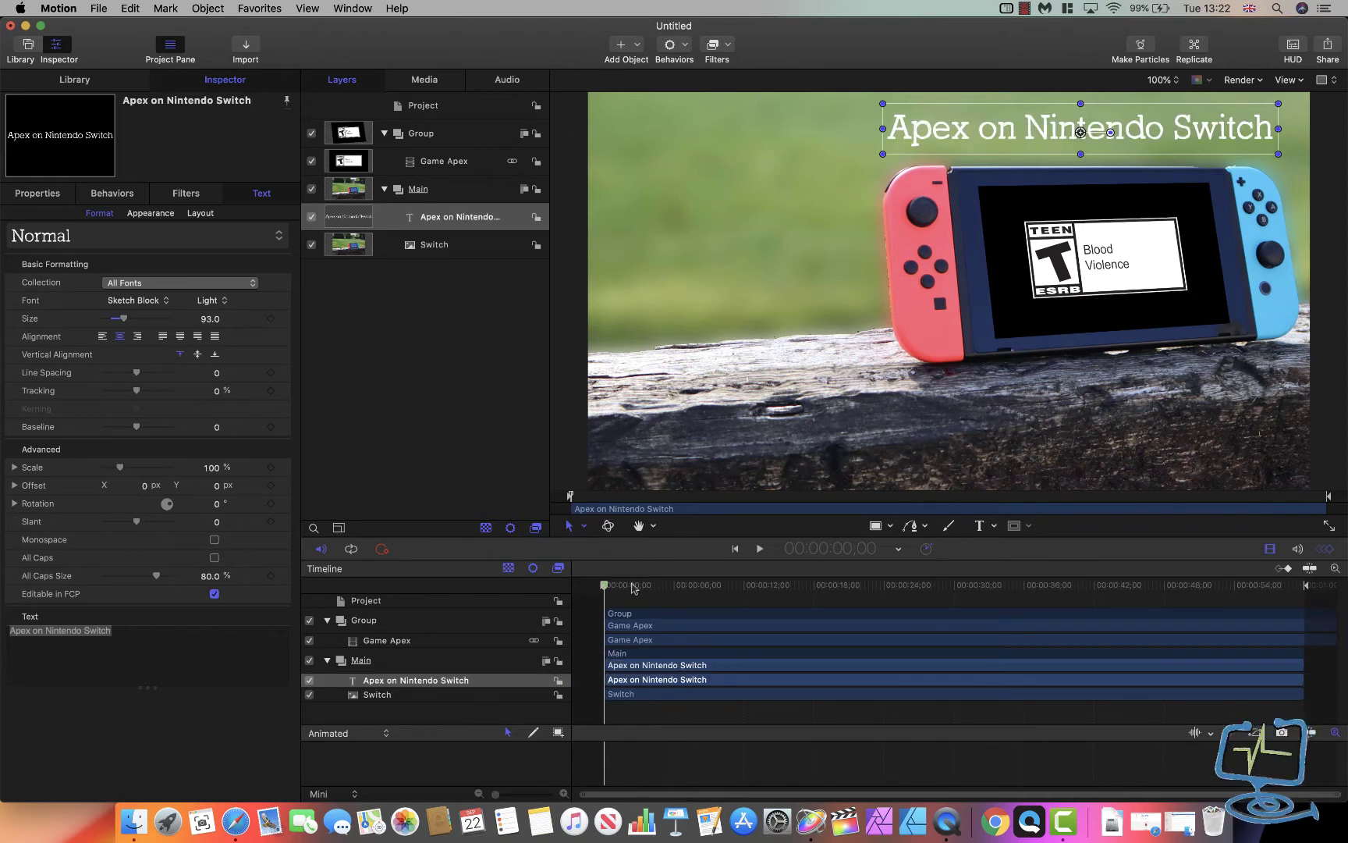
- Deselect the text, play the composite for about 11 seconds, and return the playhead to the start
left_click(441, 112)
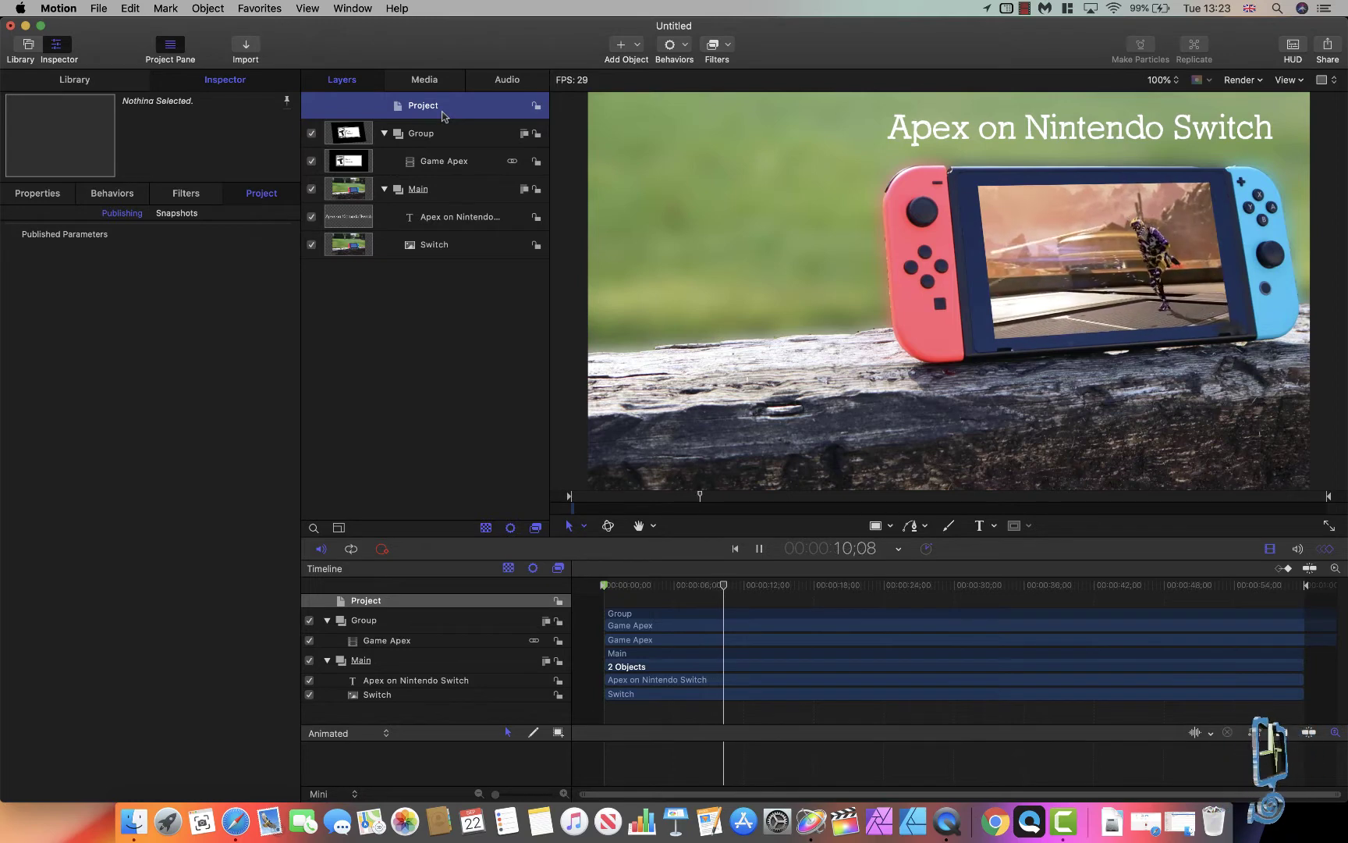
key("space")
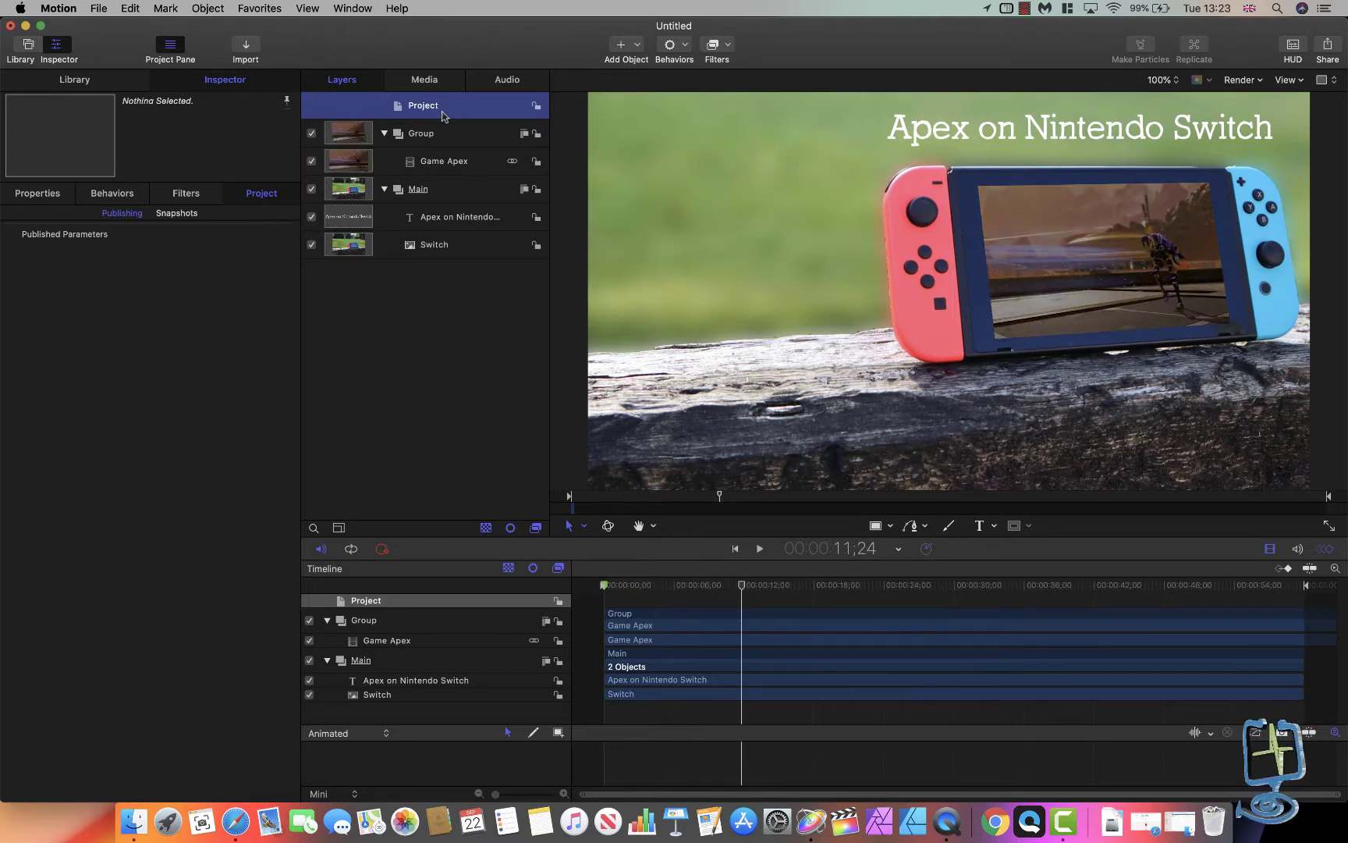
left_click_drag(745, 590, 604, 585)
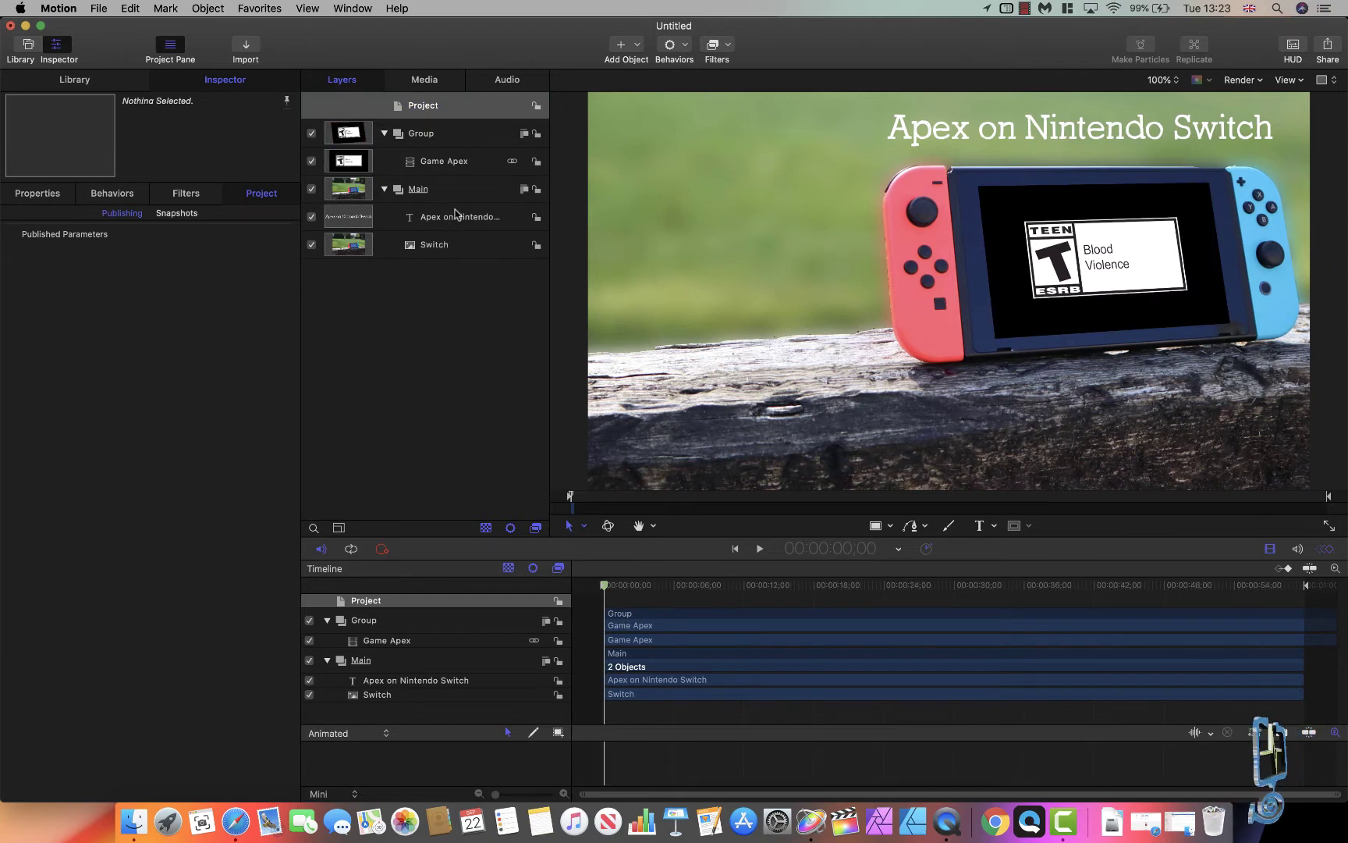
- Create a new group named Text and move the "Apex on Nintendo Switch" text layer from the Main group into it
left_click(450, 219)
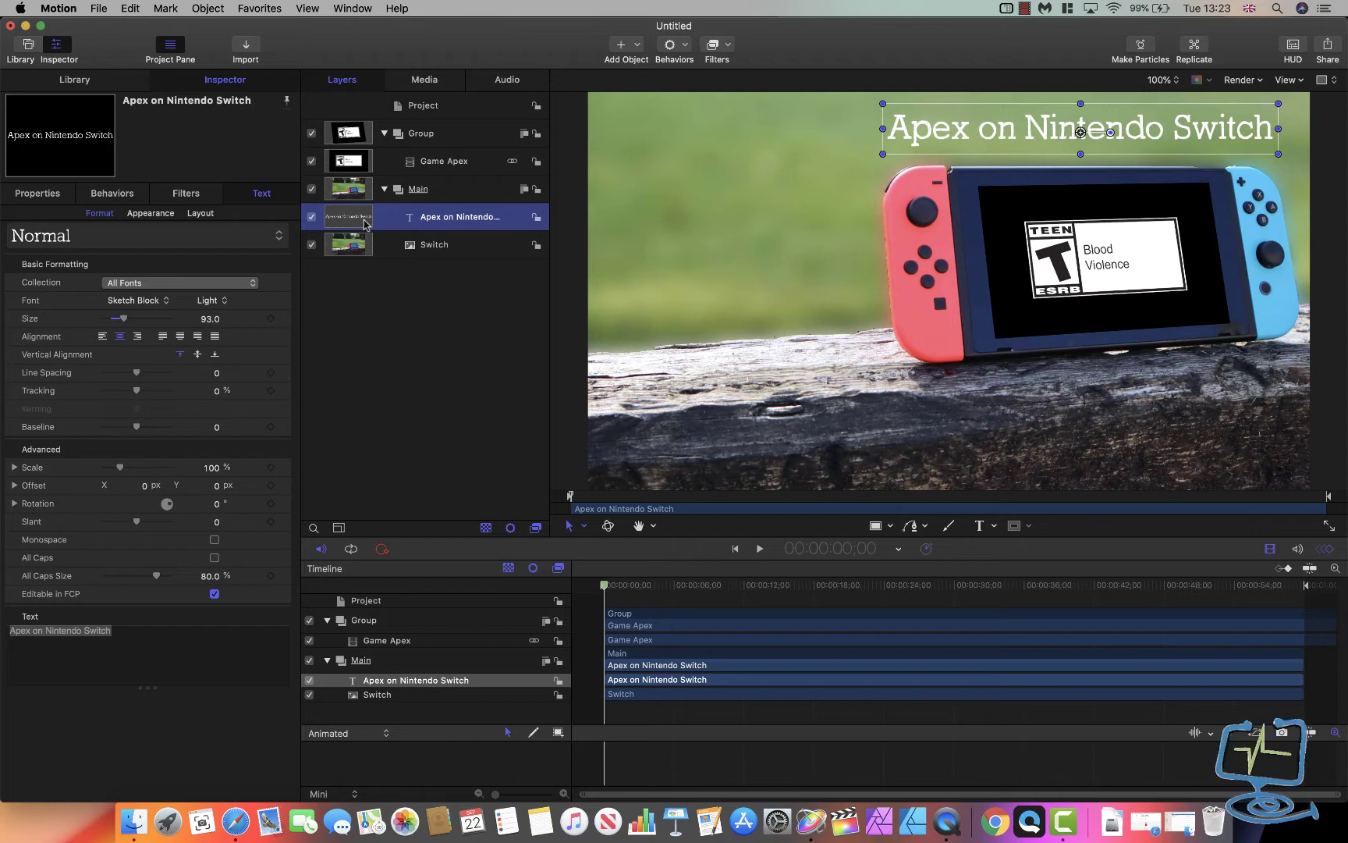
right_click(379, 306)
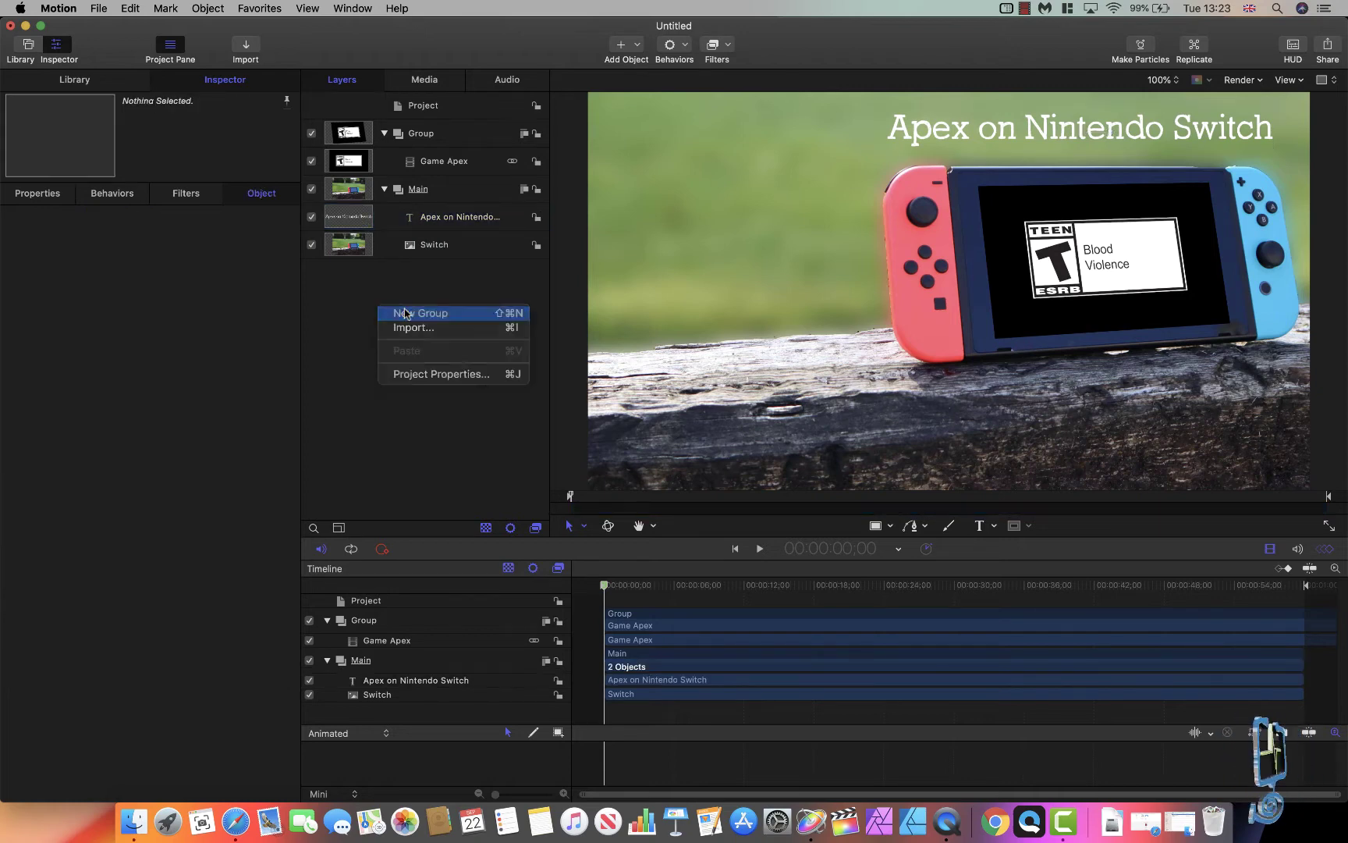
left_click(405, 313)
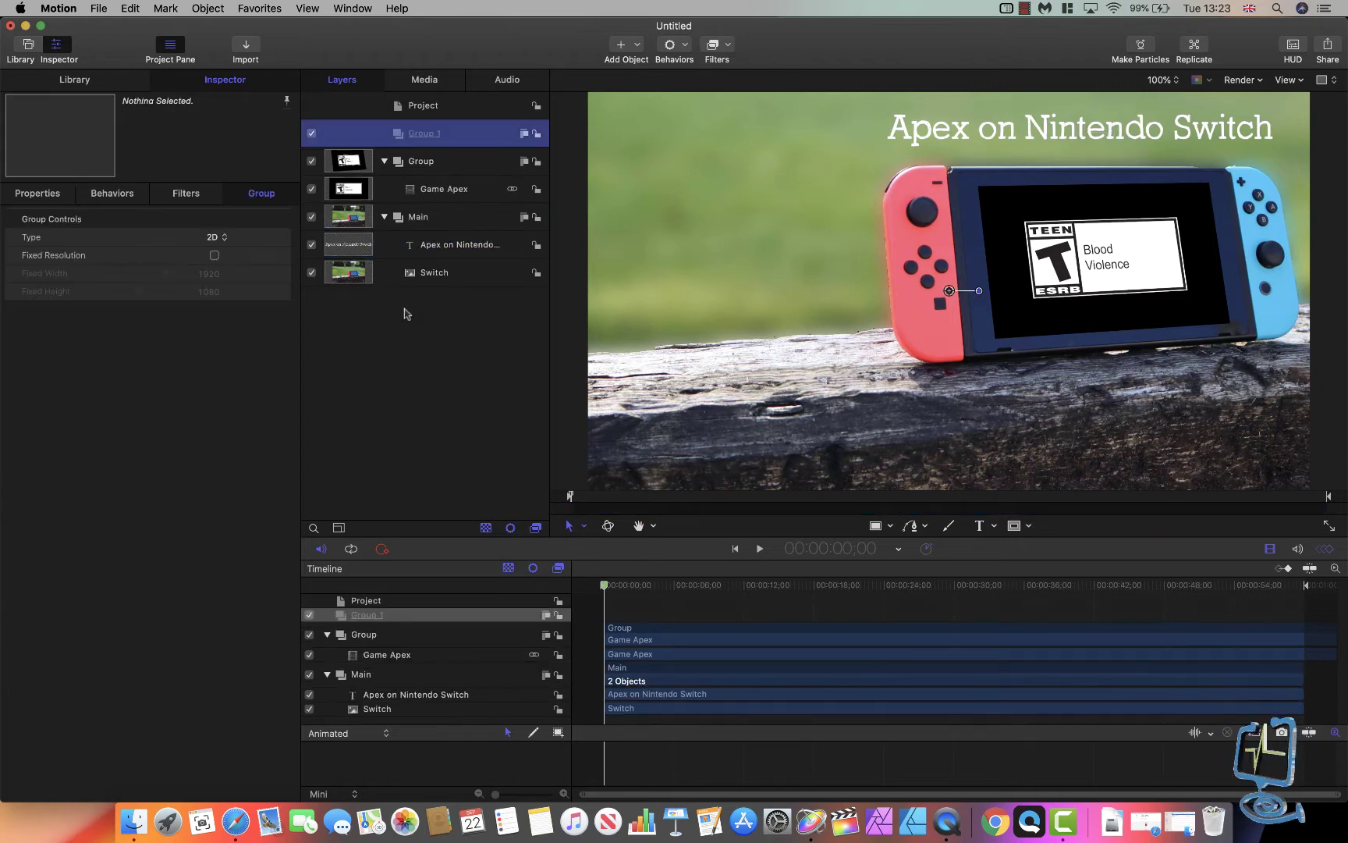
double_click(419, 133)
type("T")
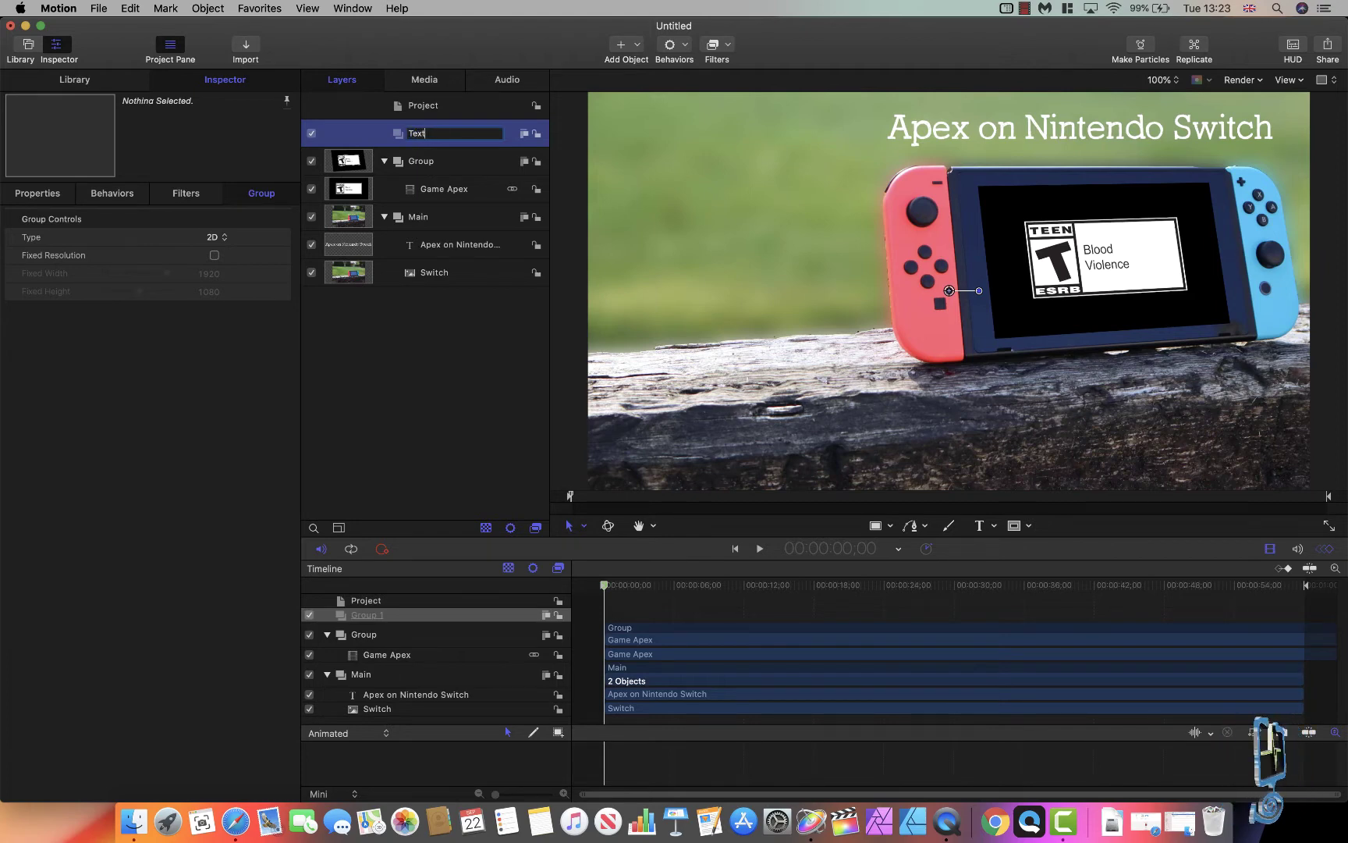
type("ext")
key("Return")
left_click(438, 245)
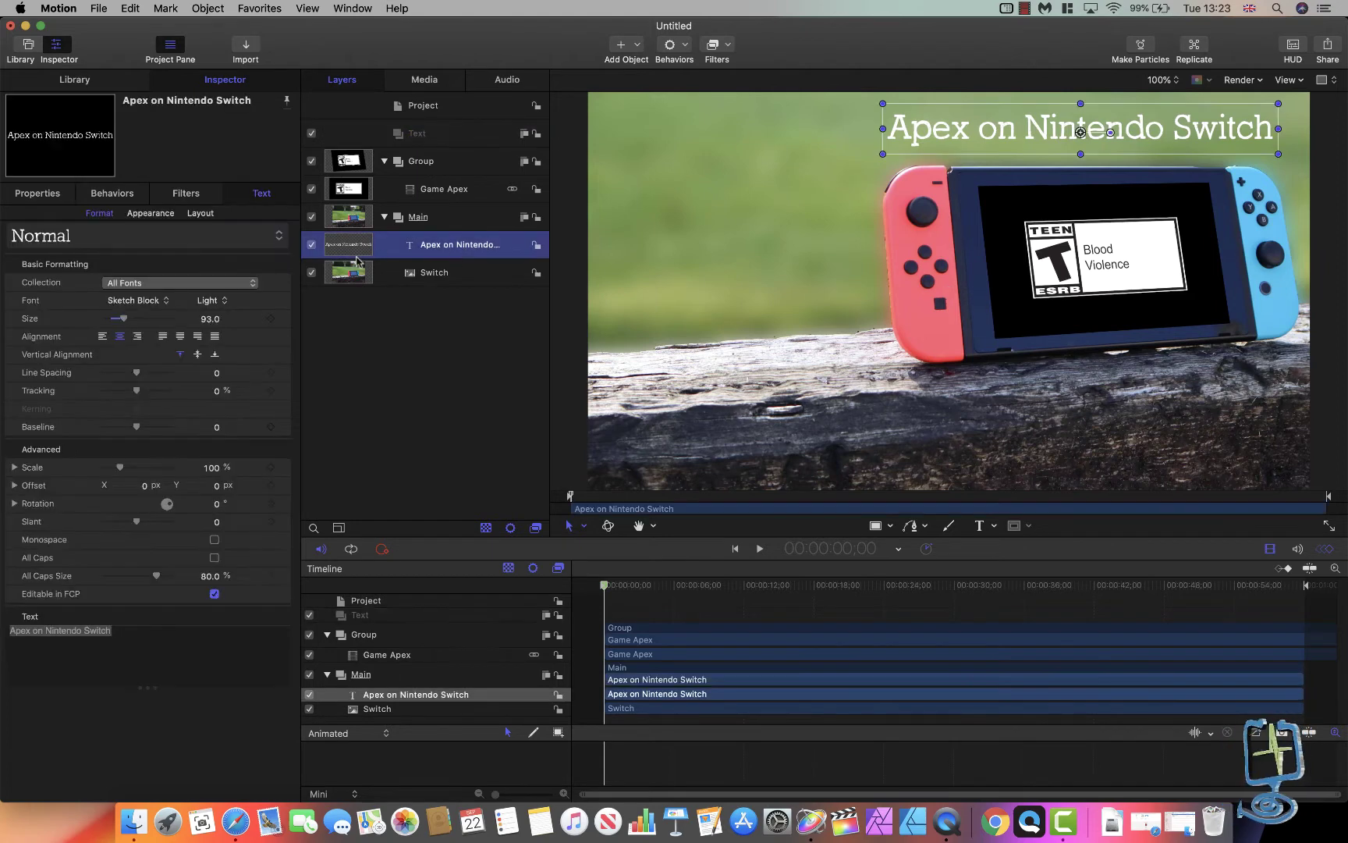
left_click_drag(360, 251, 398, 138)
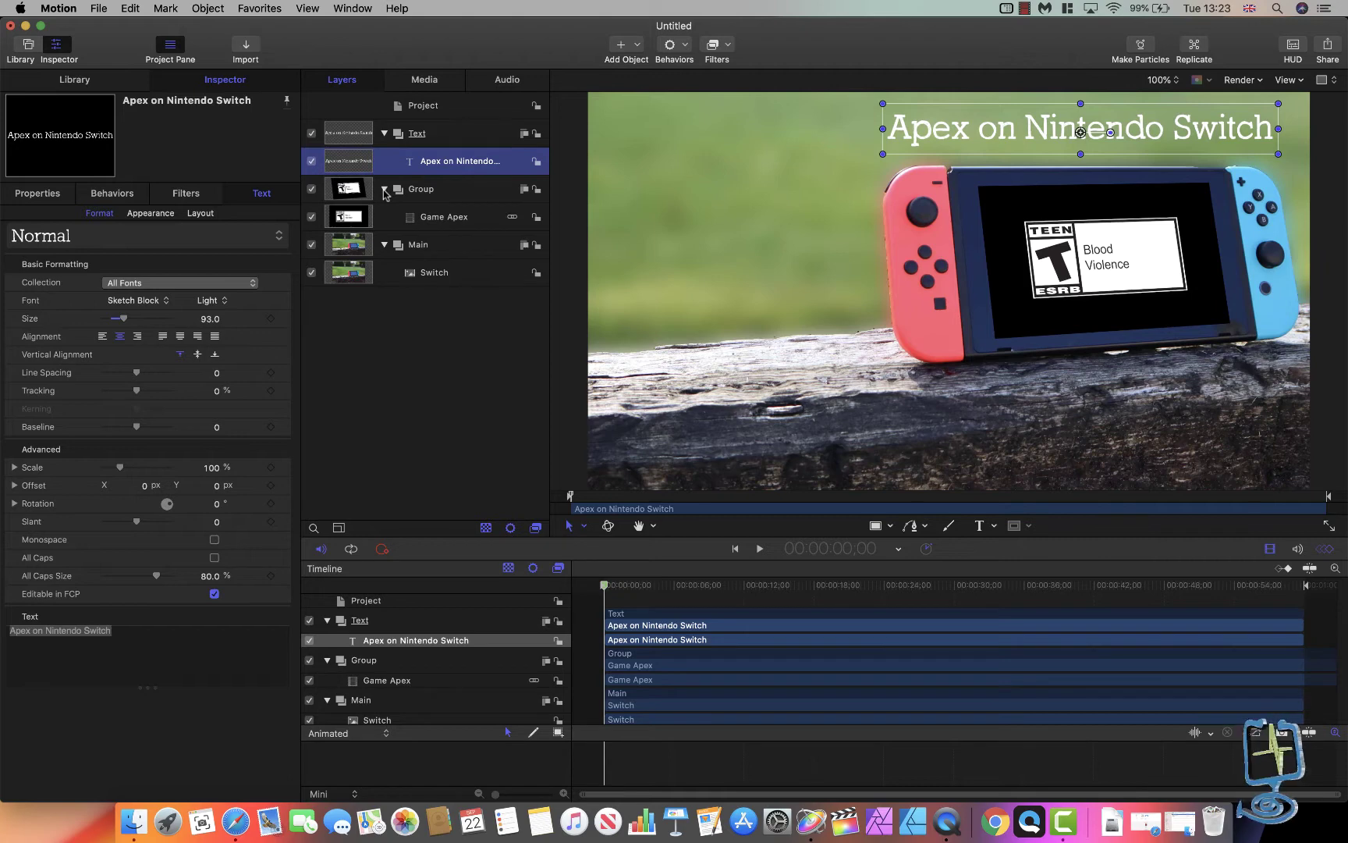
- Rename the group holding Game Apex as Video and the Main group as Switch Picture
double_click(420, 191)
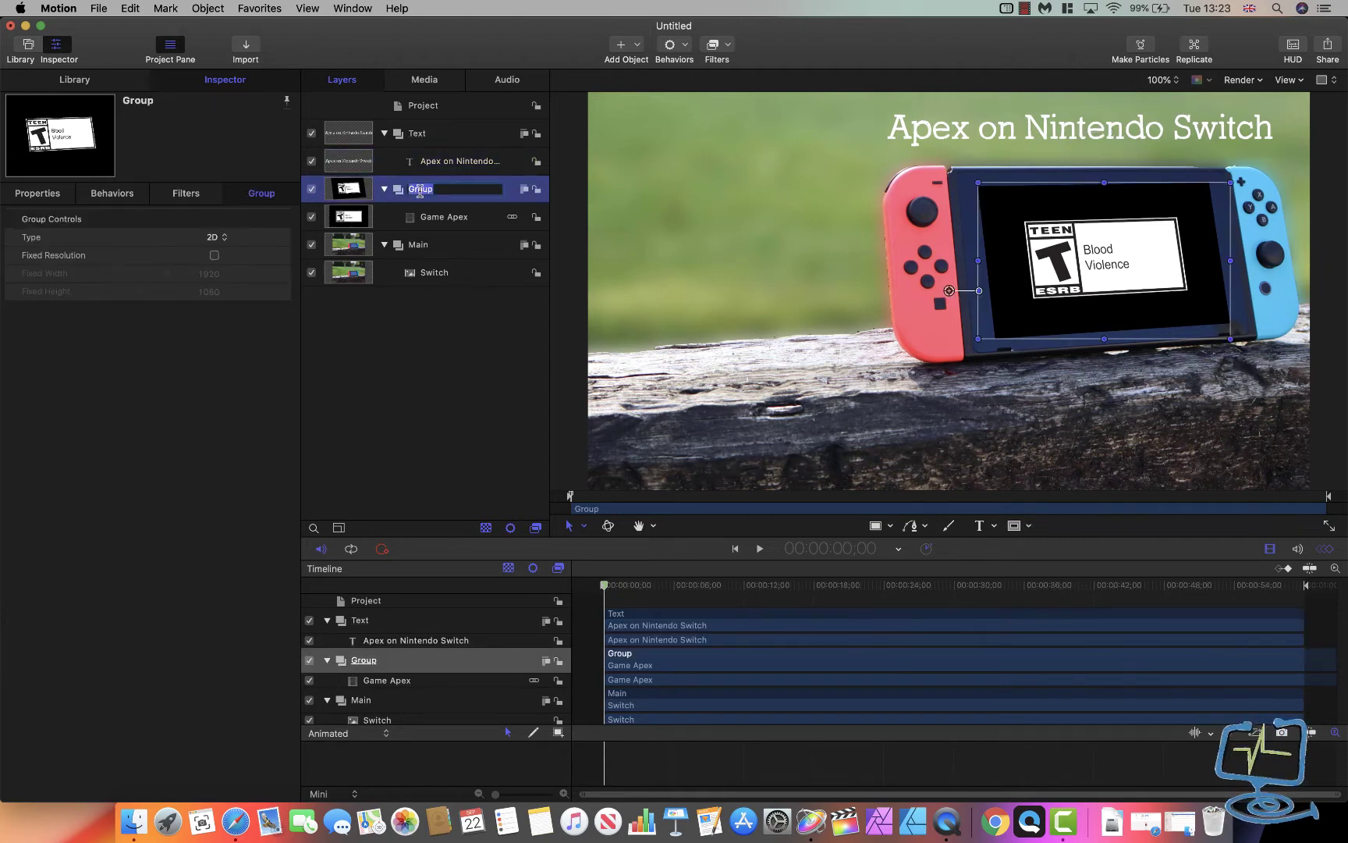
type("Video")
key("Return")
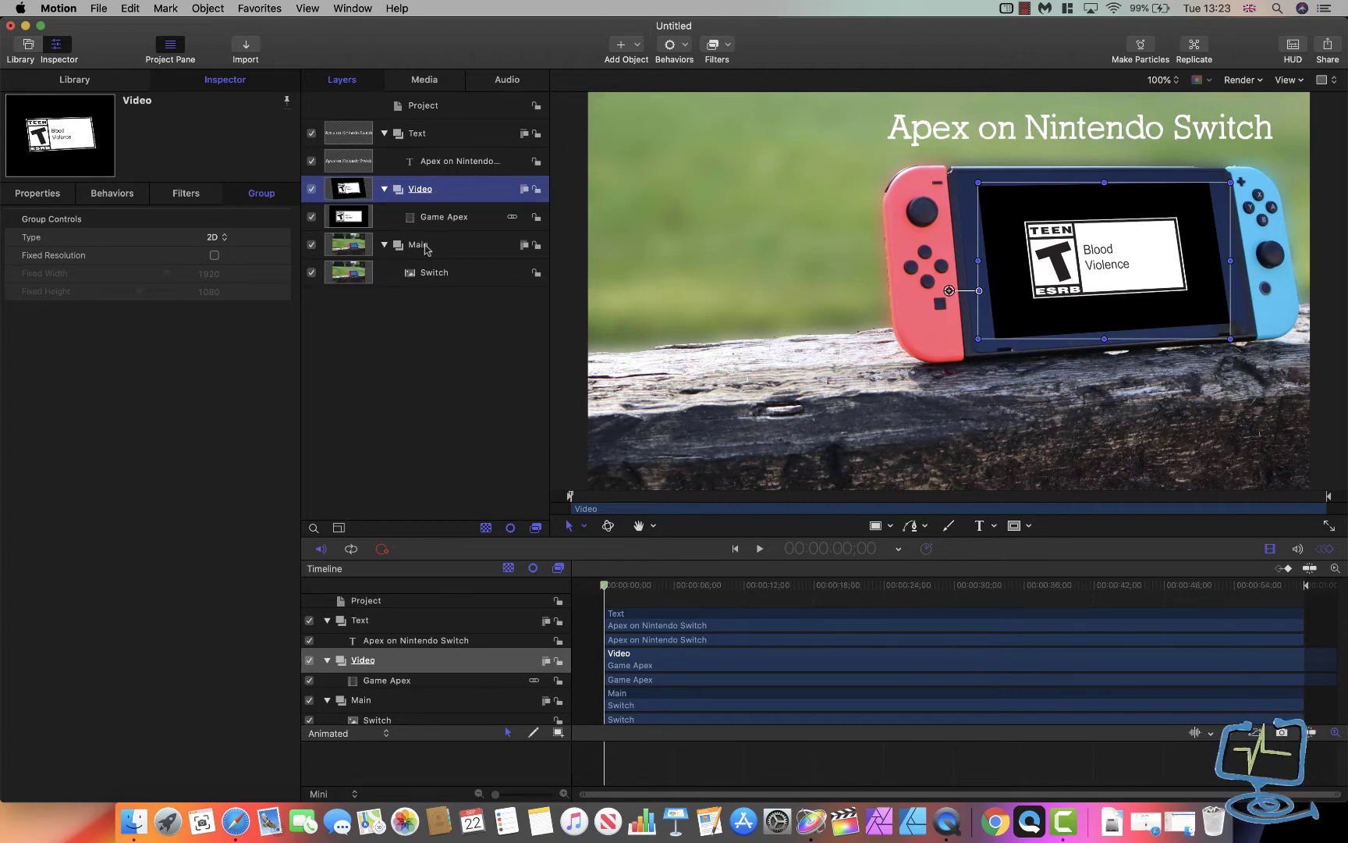
double_click(425, 246)
type("Switch Picture")
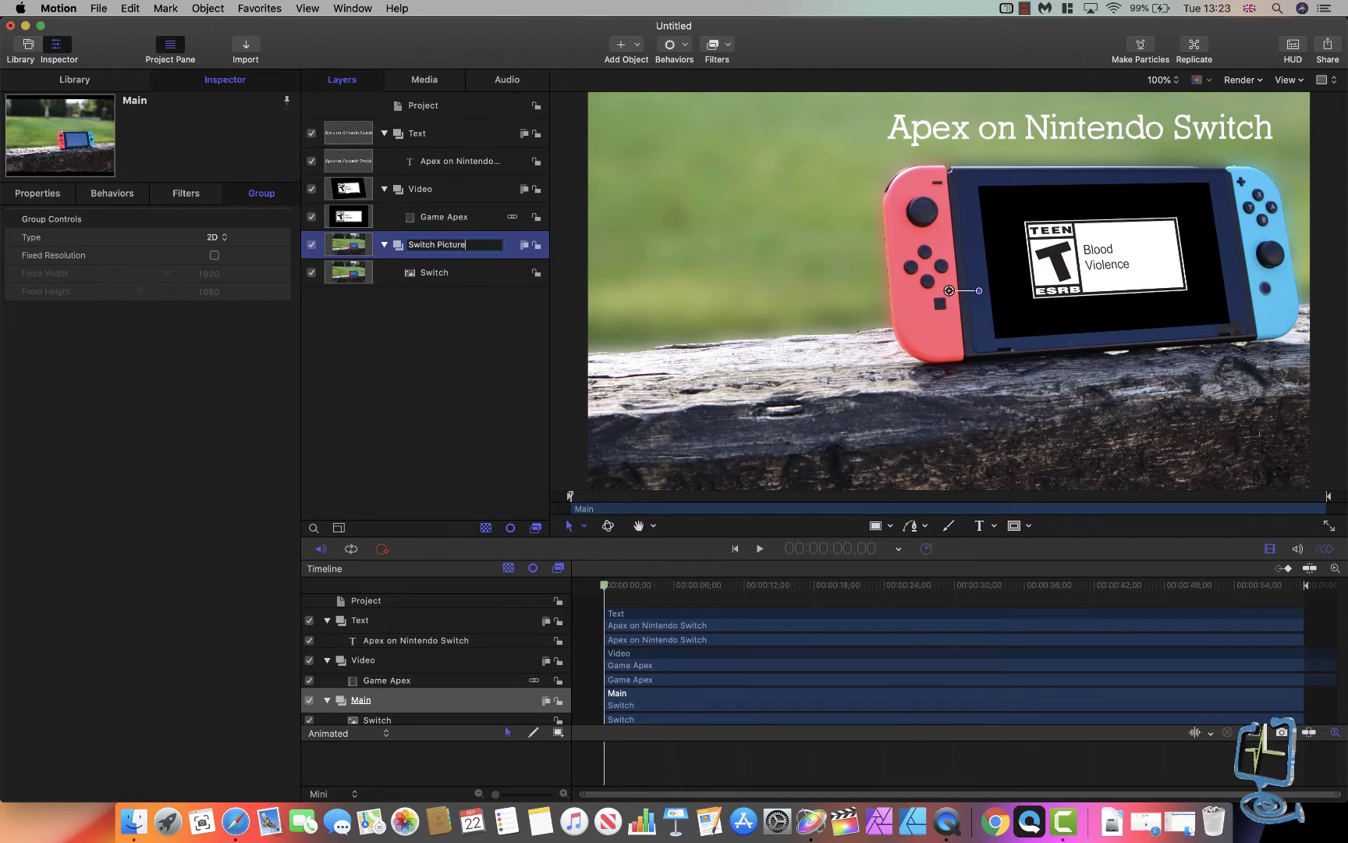
key("Return")
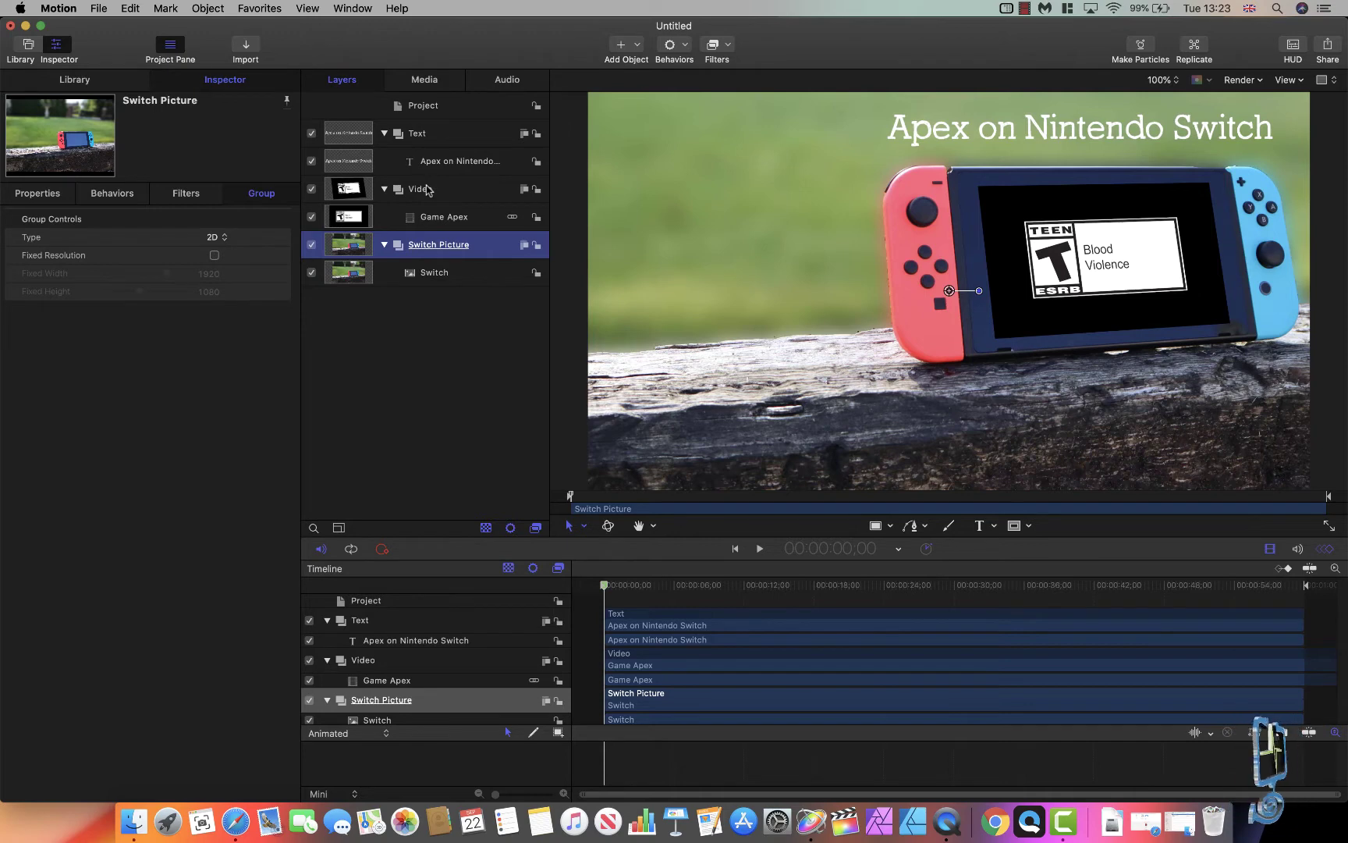
- Collapse the Video, Text and Switch Picture groups in the layer list
left_click(385, 189)
left_click(385, 133)
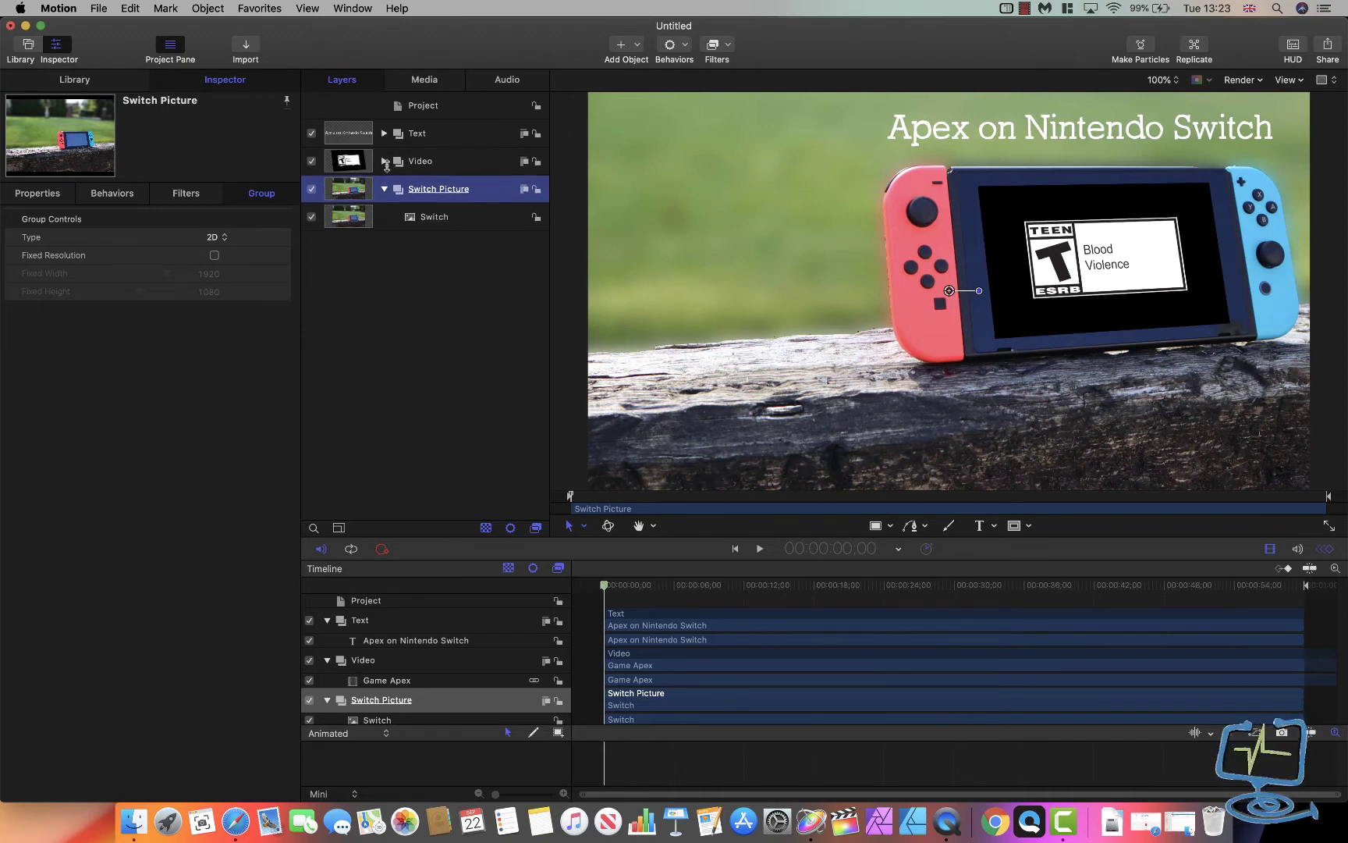
left_click(385, 189)
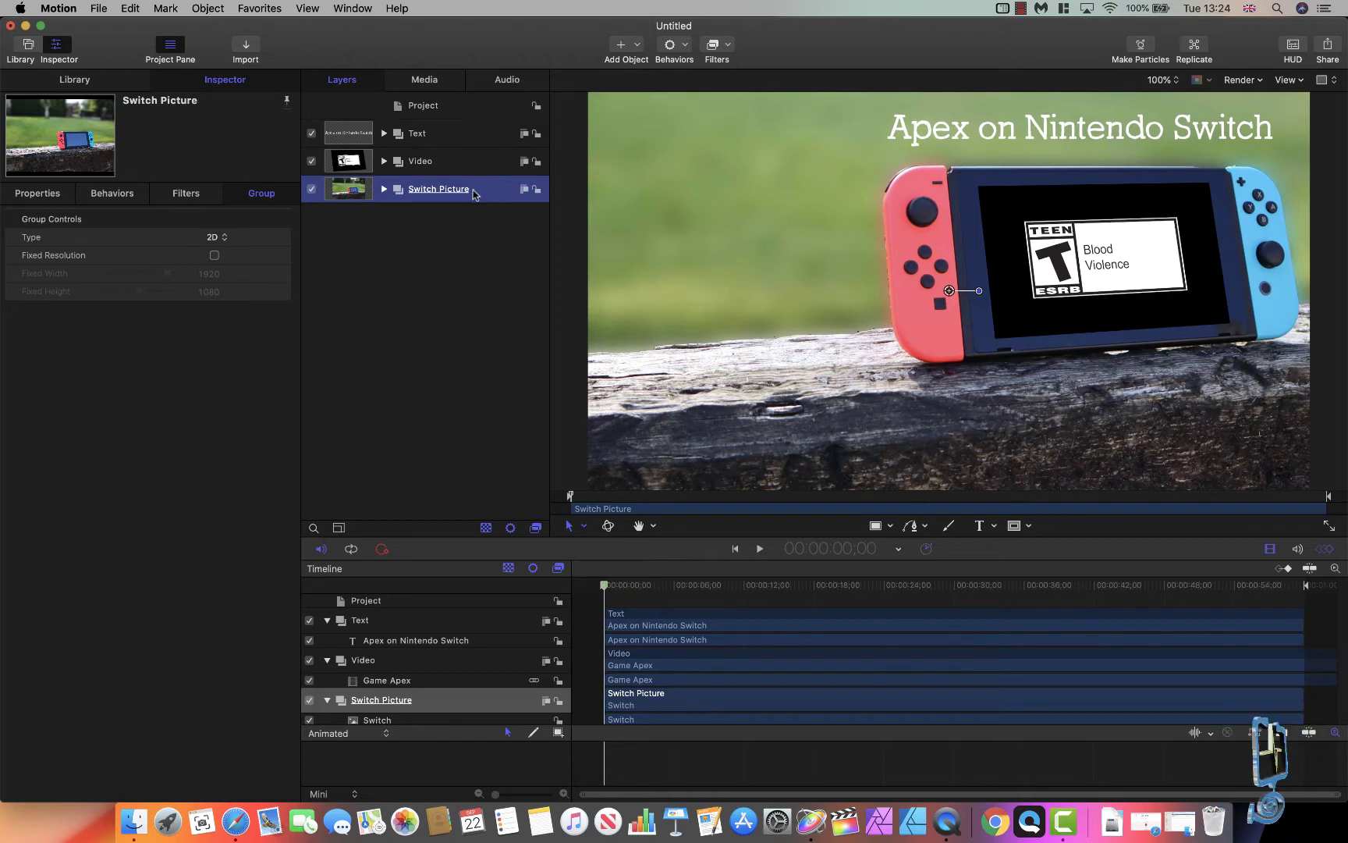
- Expand the Video group in the layer list and select its Game Apex clip
left_click(450, 169)
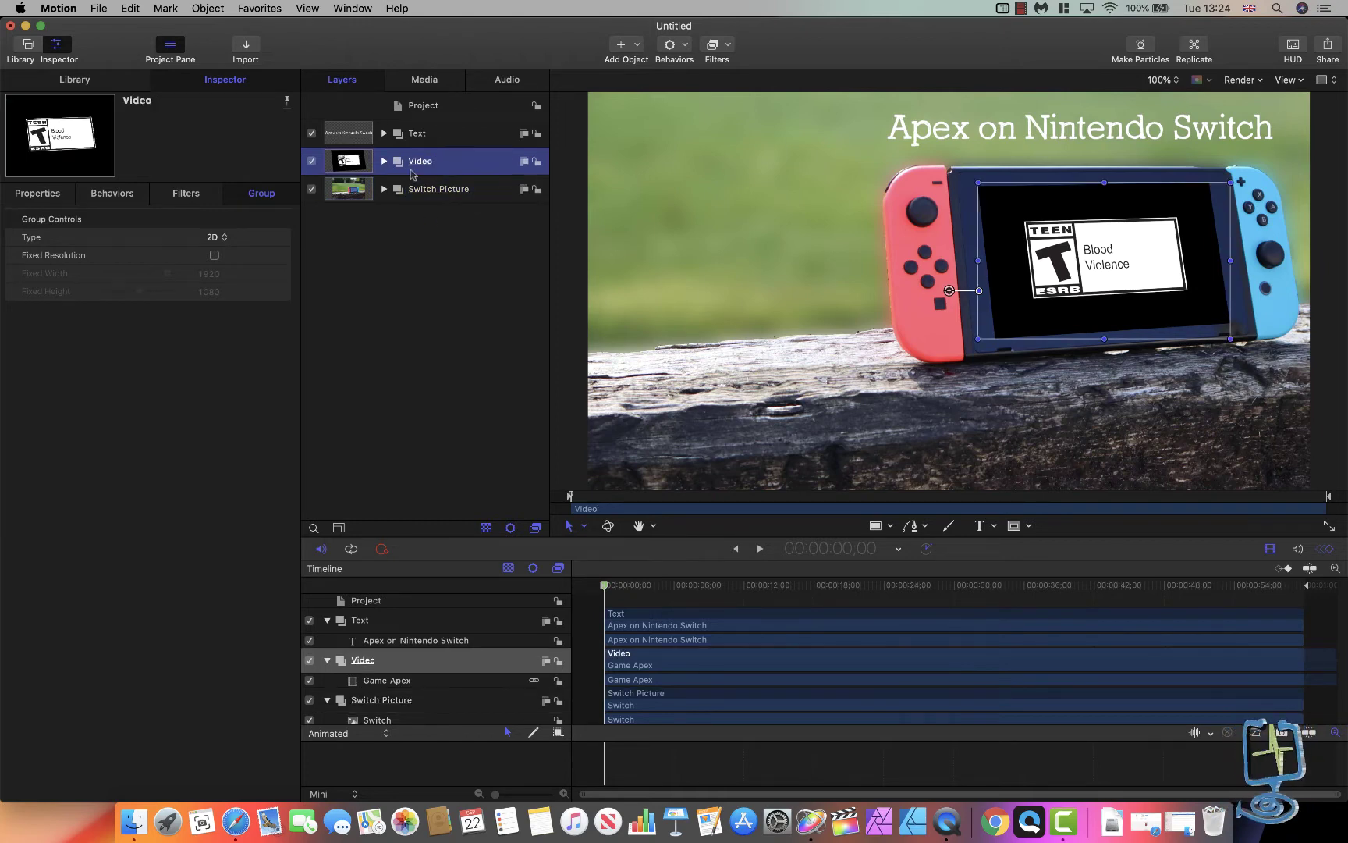
left_click(383, 162)
left_click(416, 190)
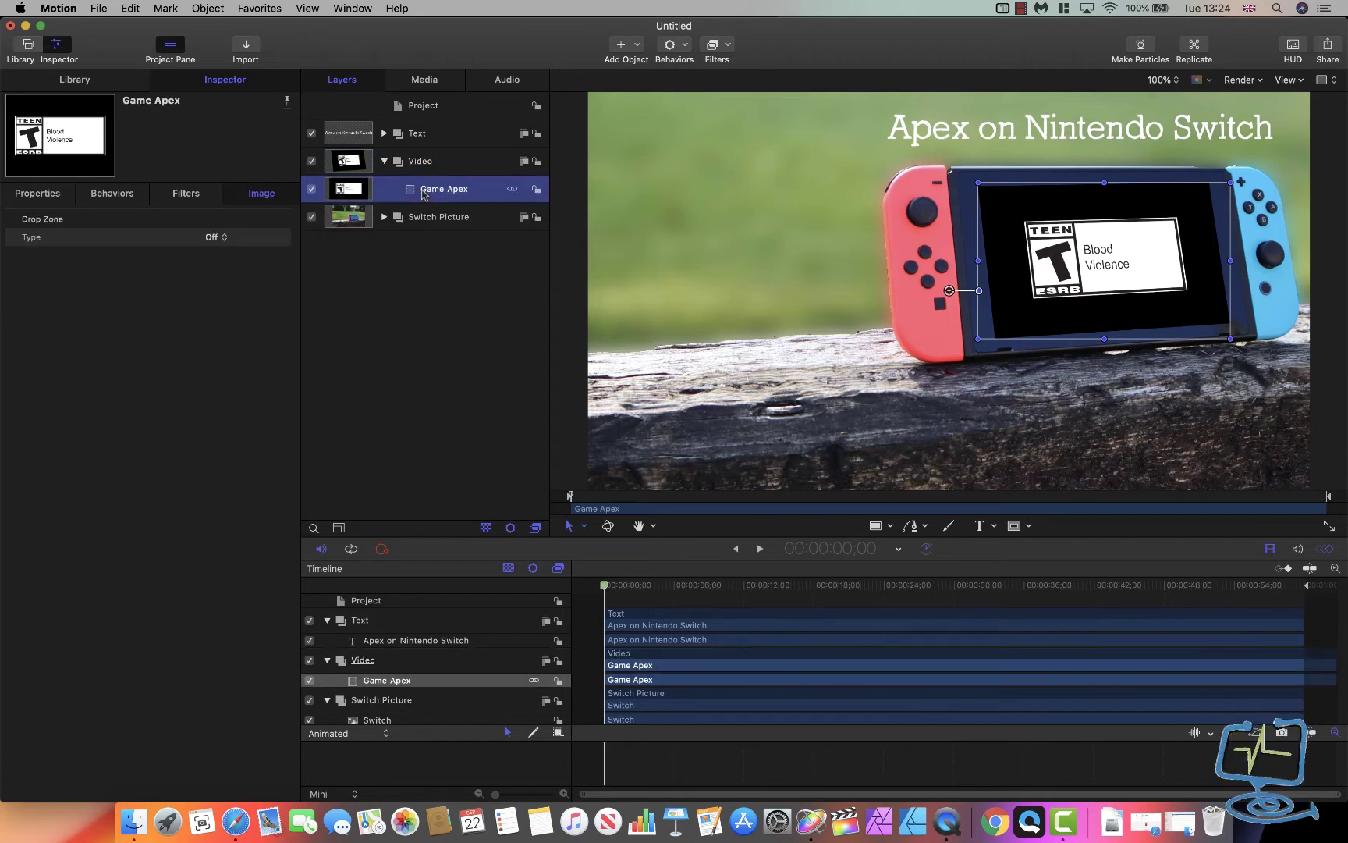
- Move the Video group into the Switch Picture group and collapse it in the layer list
left_click(417, 163)
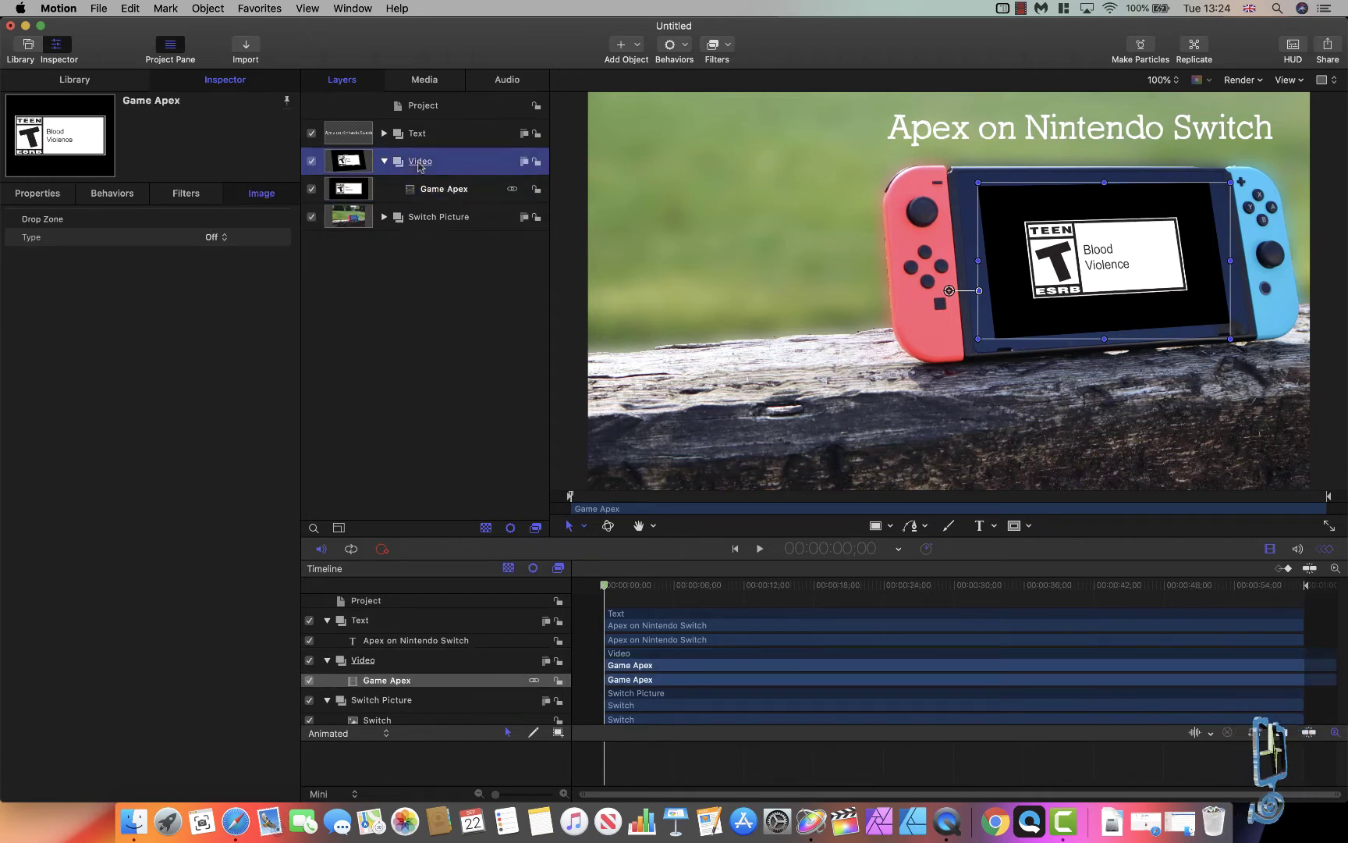
left_click_drag(427, 167, 412, 228)
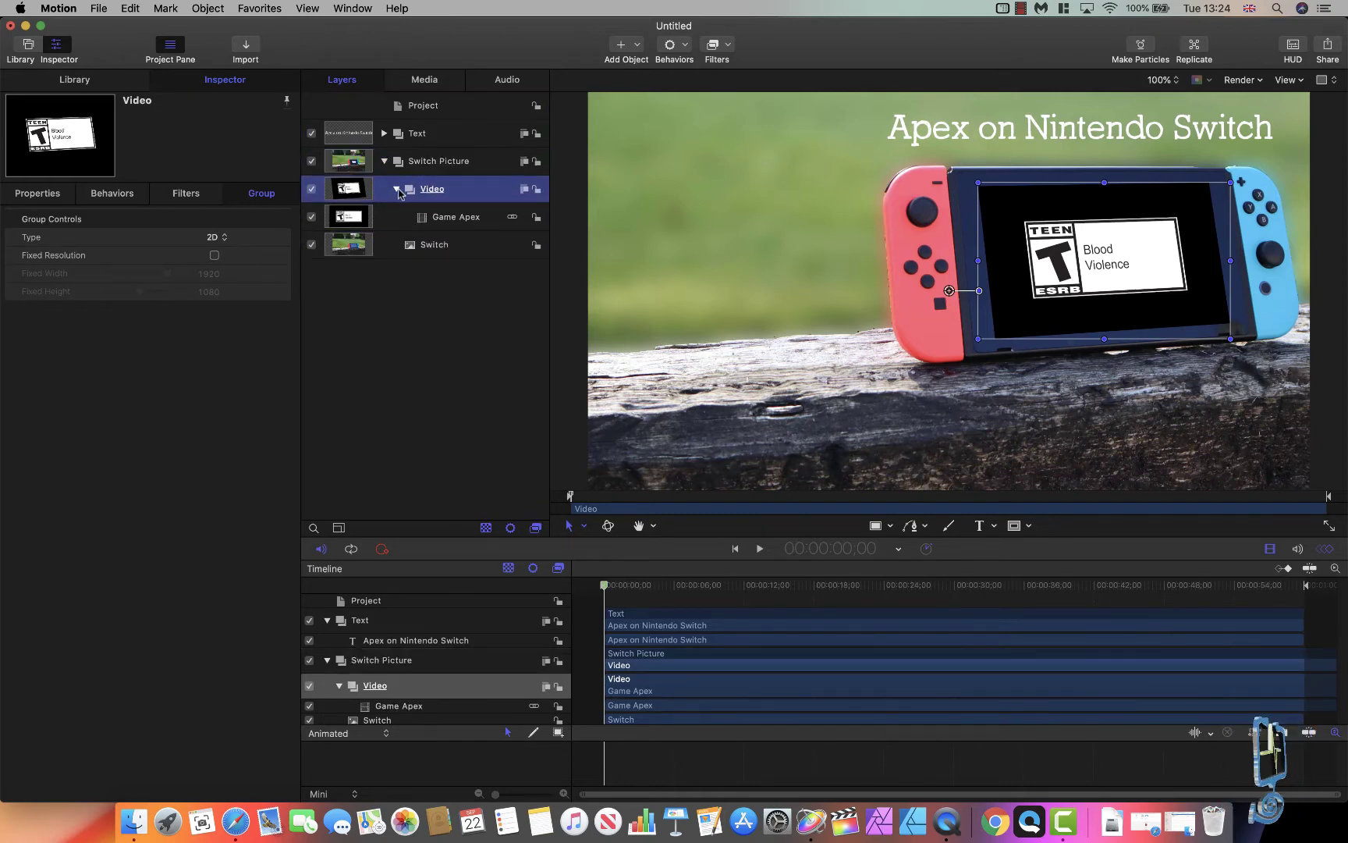
left_click(397, 189)
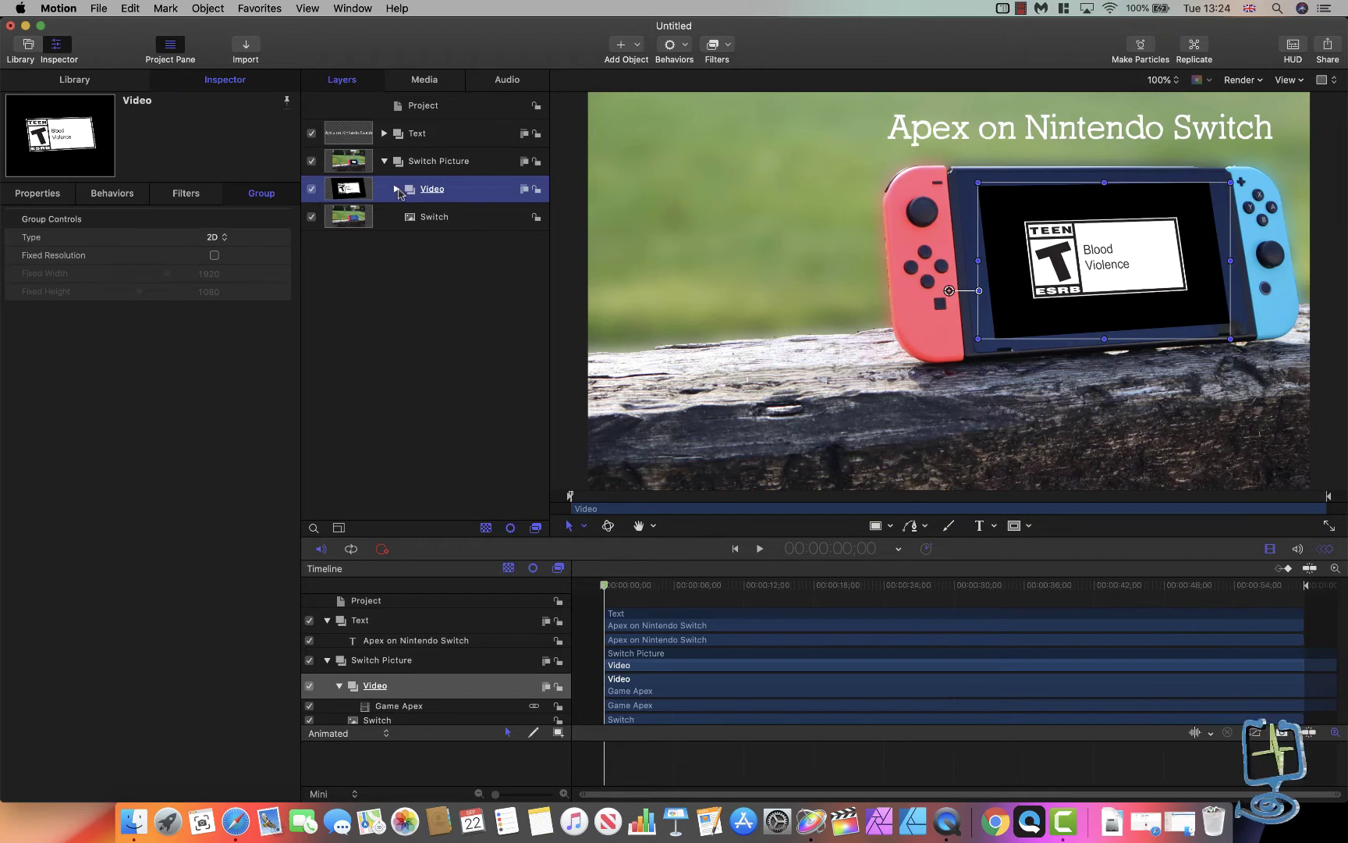
- Add a Position keyframe to the Switch Picture group at the start of the timeline
left_click(437, 166)
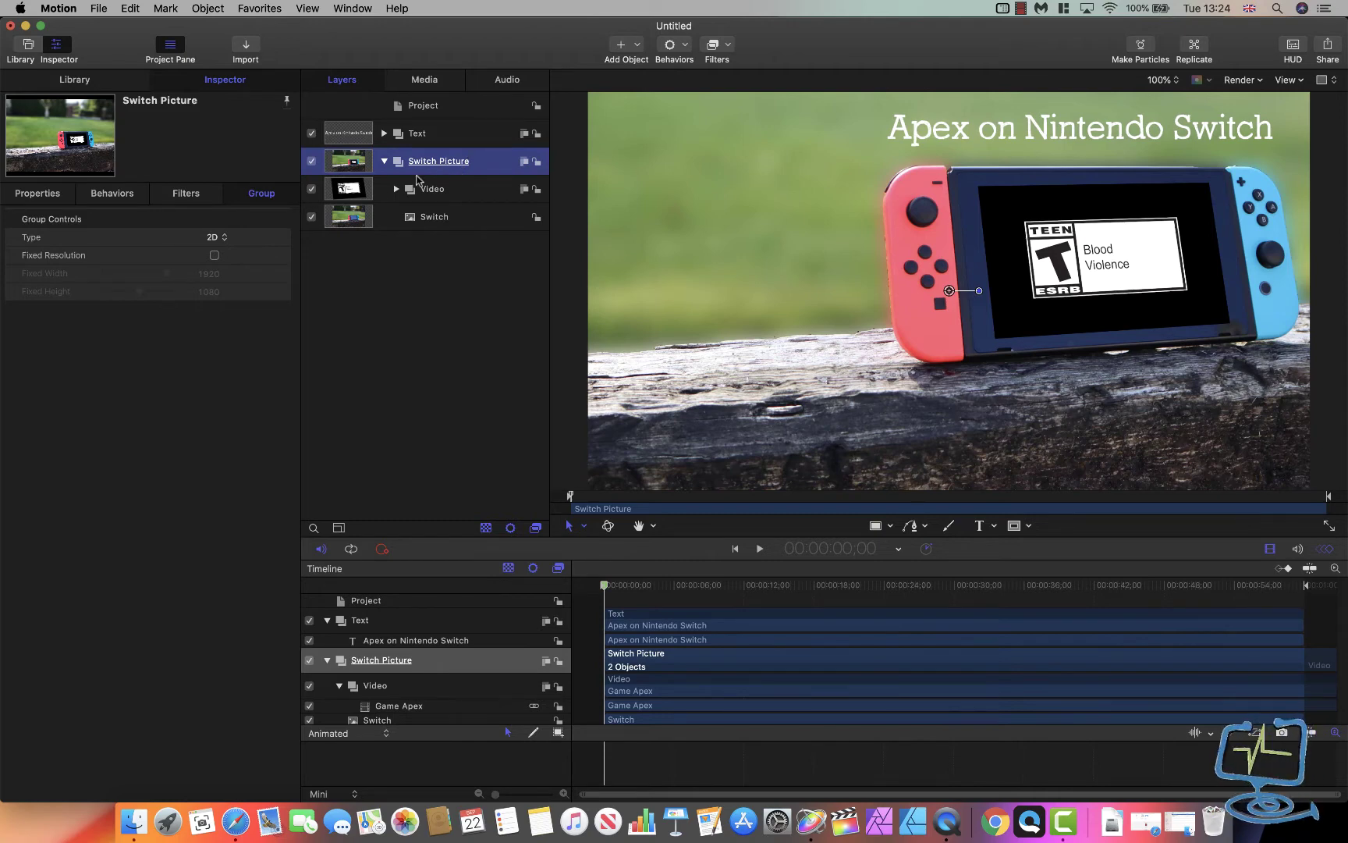
left_click(39, 194)
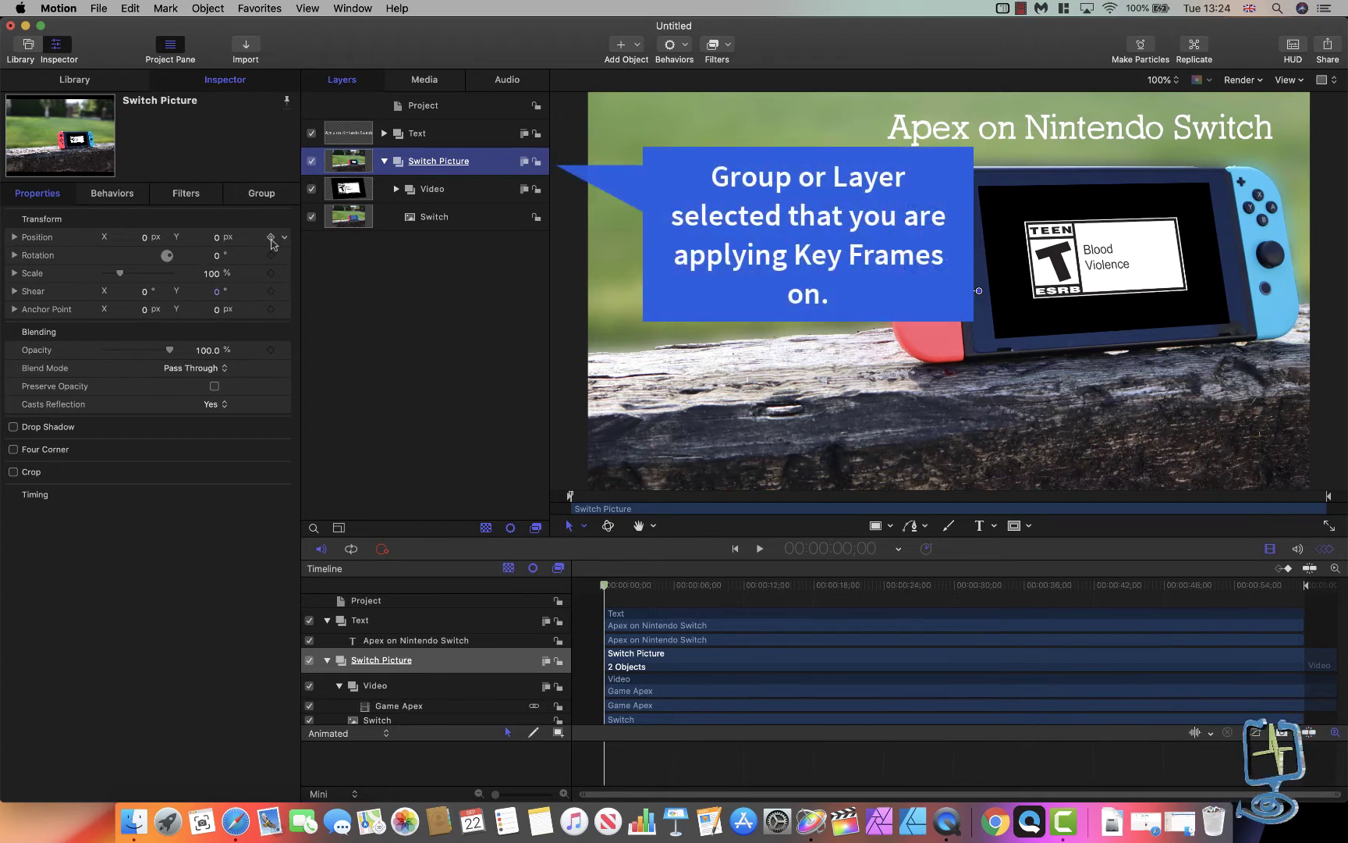
left_click(607, 589)
left_click_drag(607, 589, 595, 585)
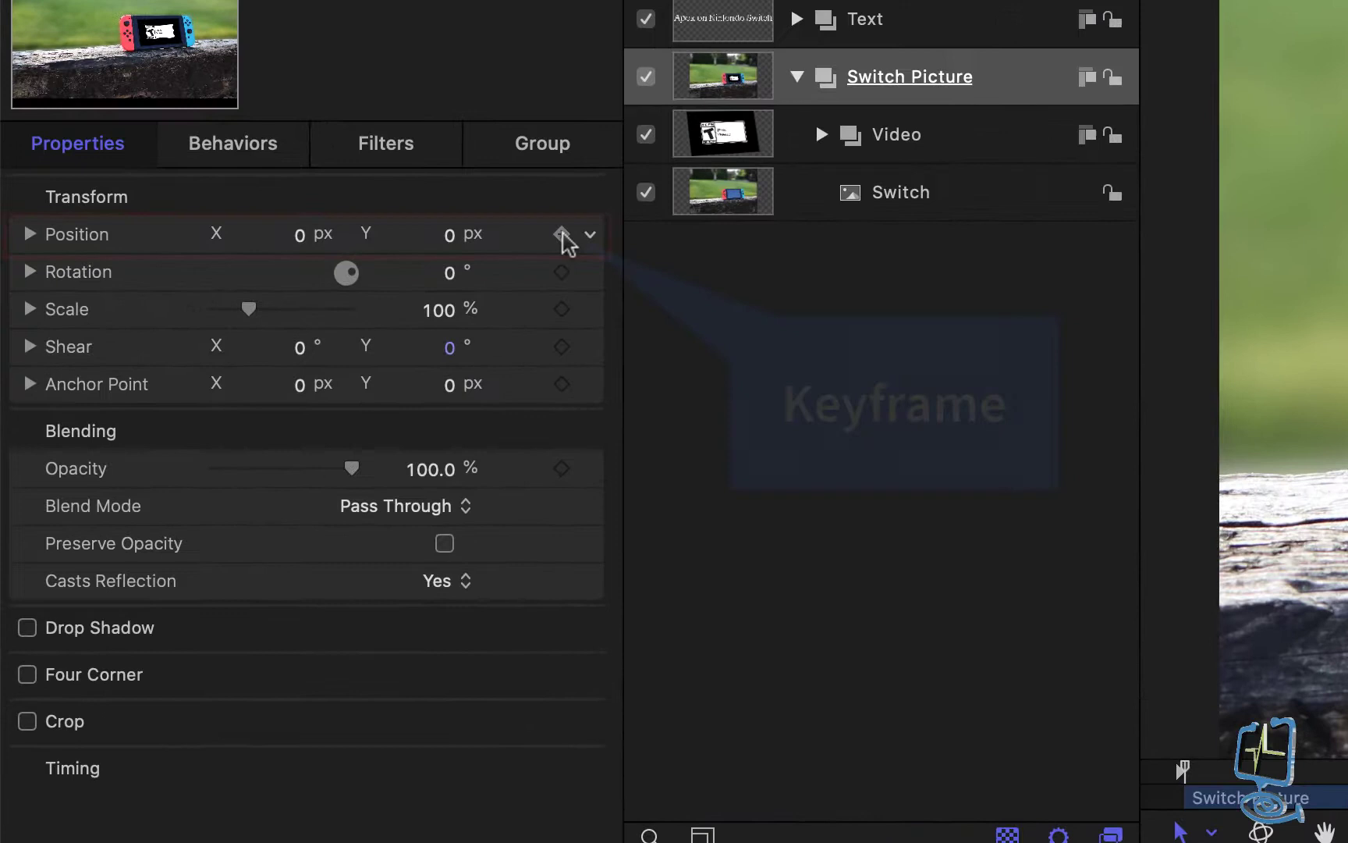
left_click(563, 234)
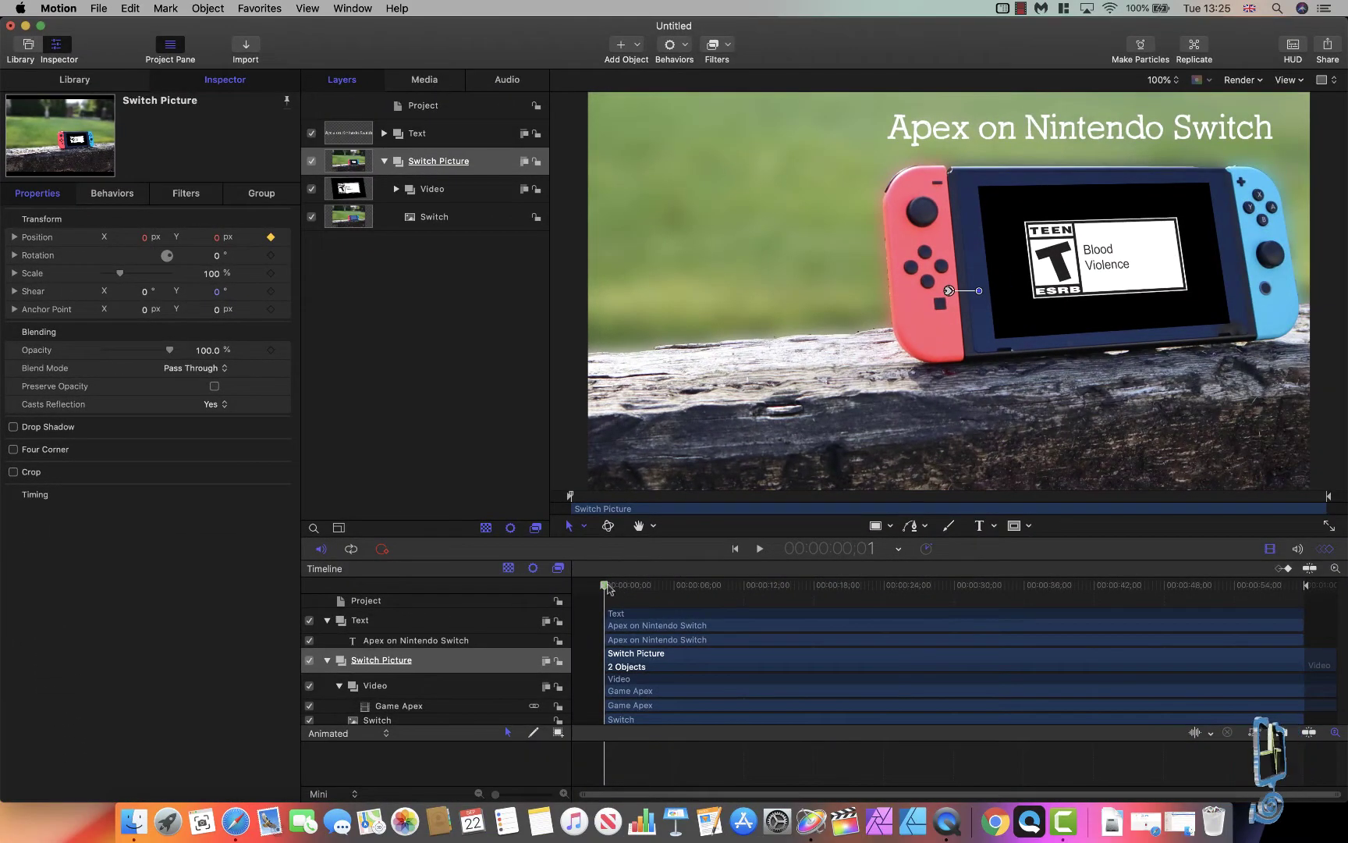
- Keyframe the Switch Picture group's X position at -580 px at the 30-second mark
left_click_drag(609, 589, 956, 597)
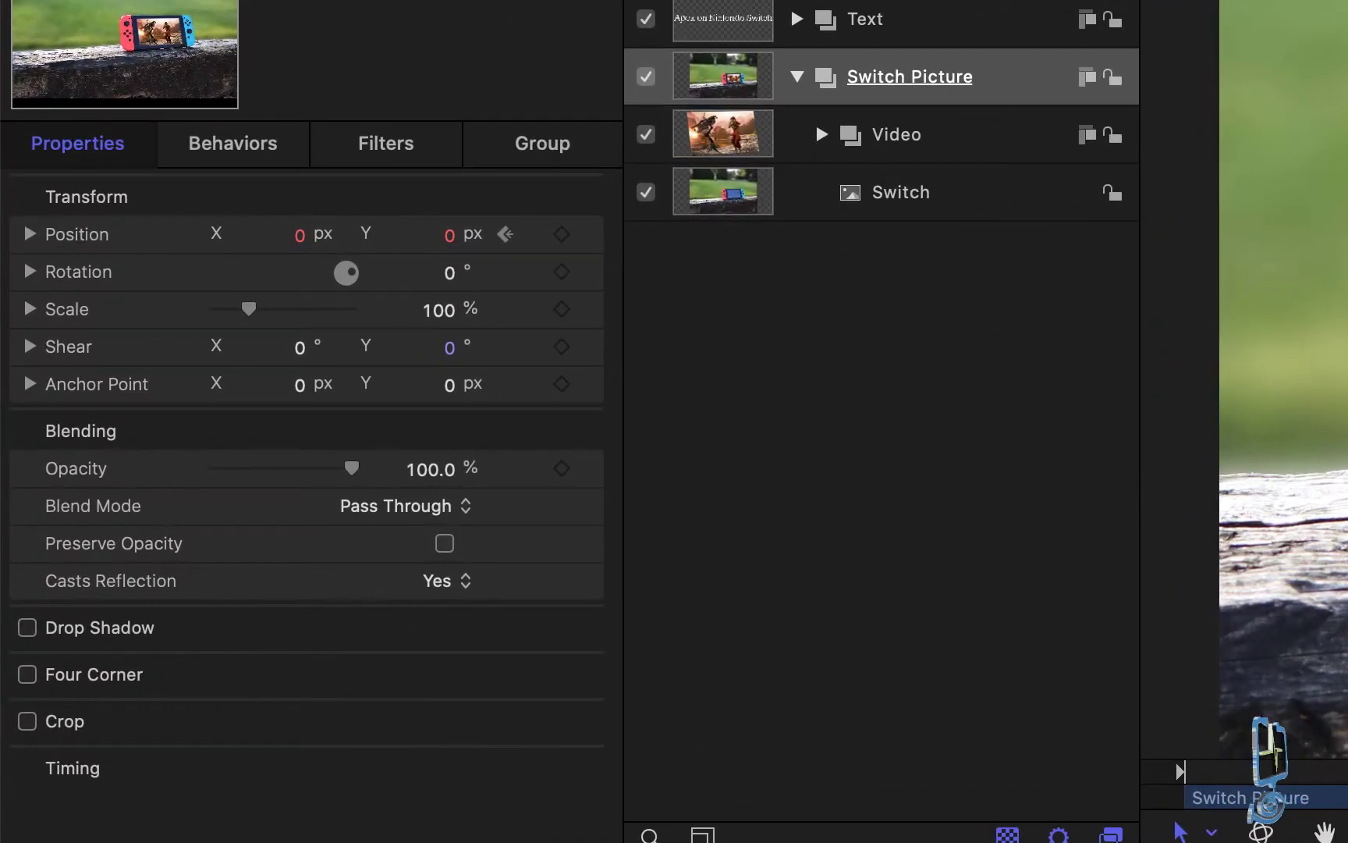
left_click(299, 236)
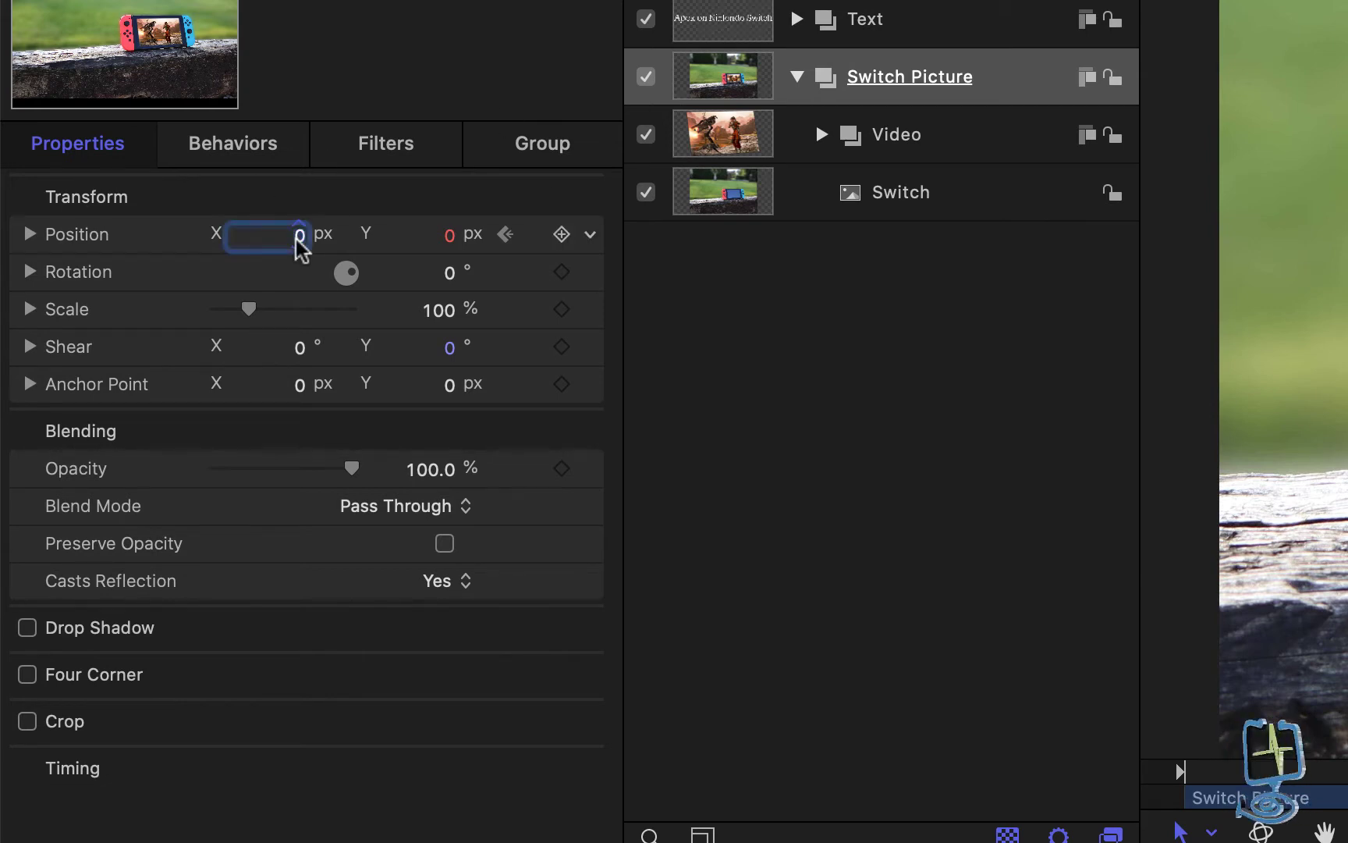
left_click_drag(297, 239, 287, 239)
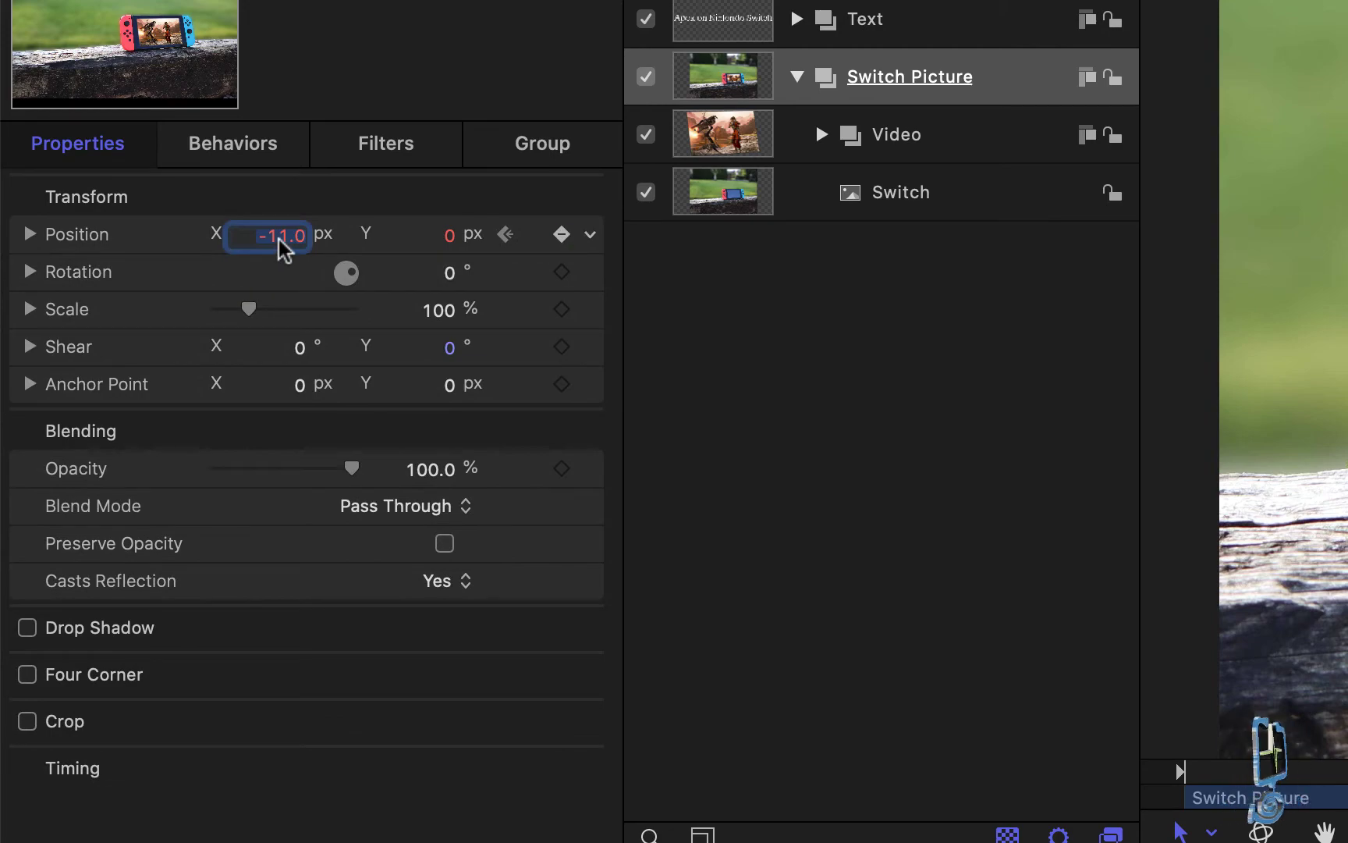
left_click_drag(285, 248, 64, 237)
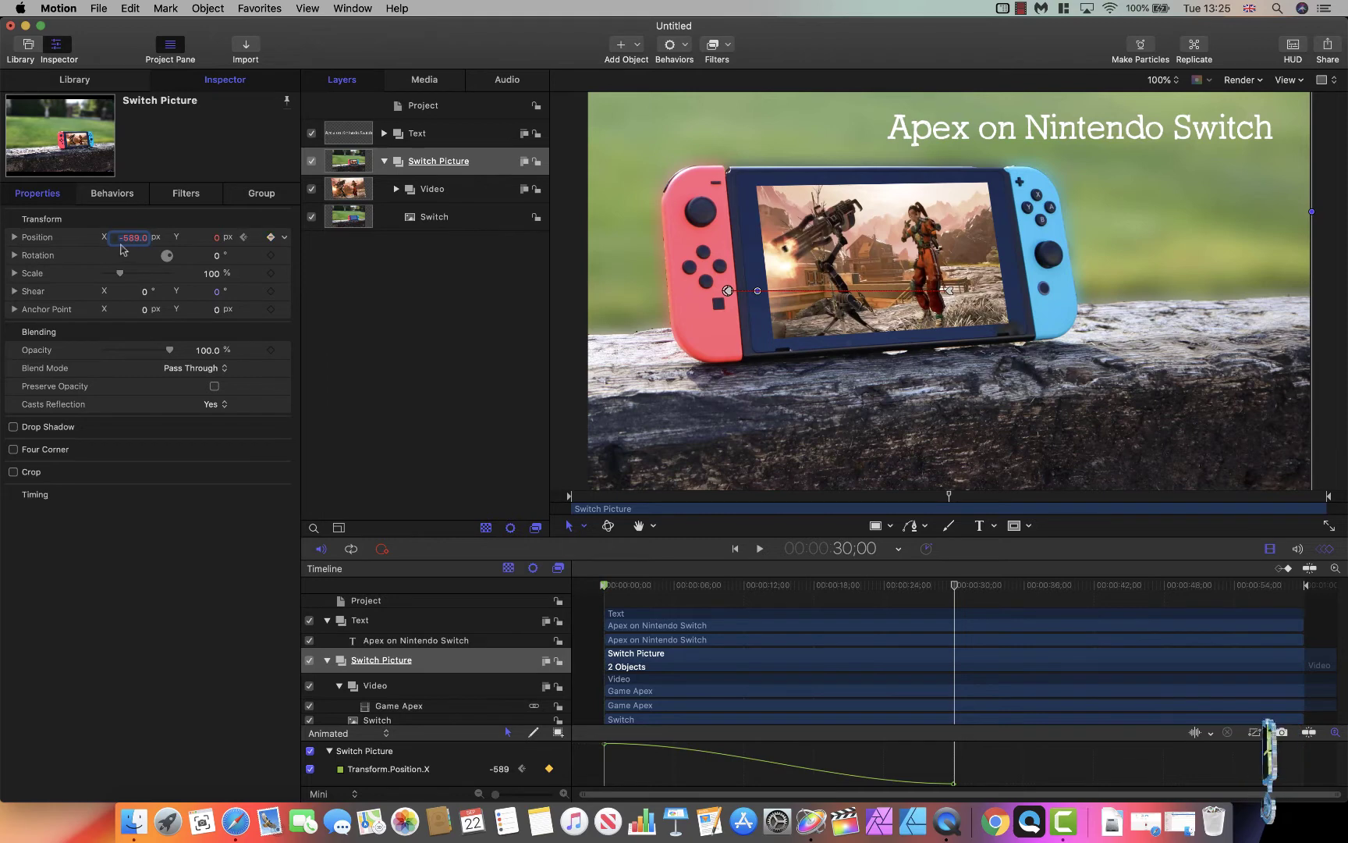
key("BackSpace")
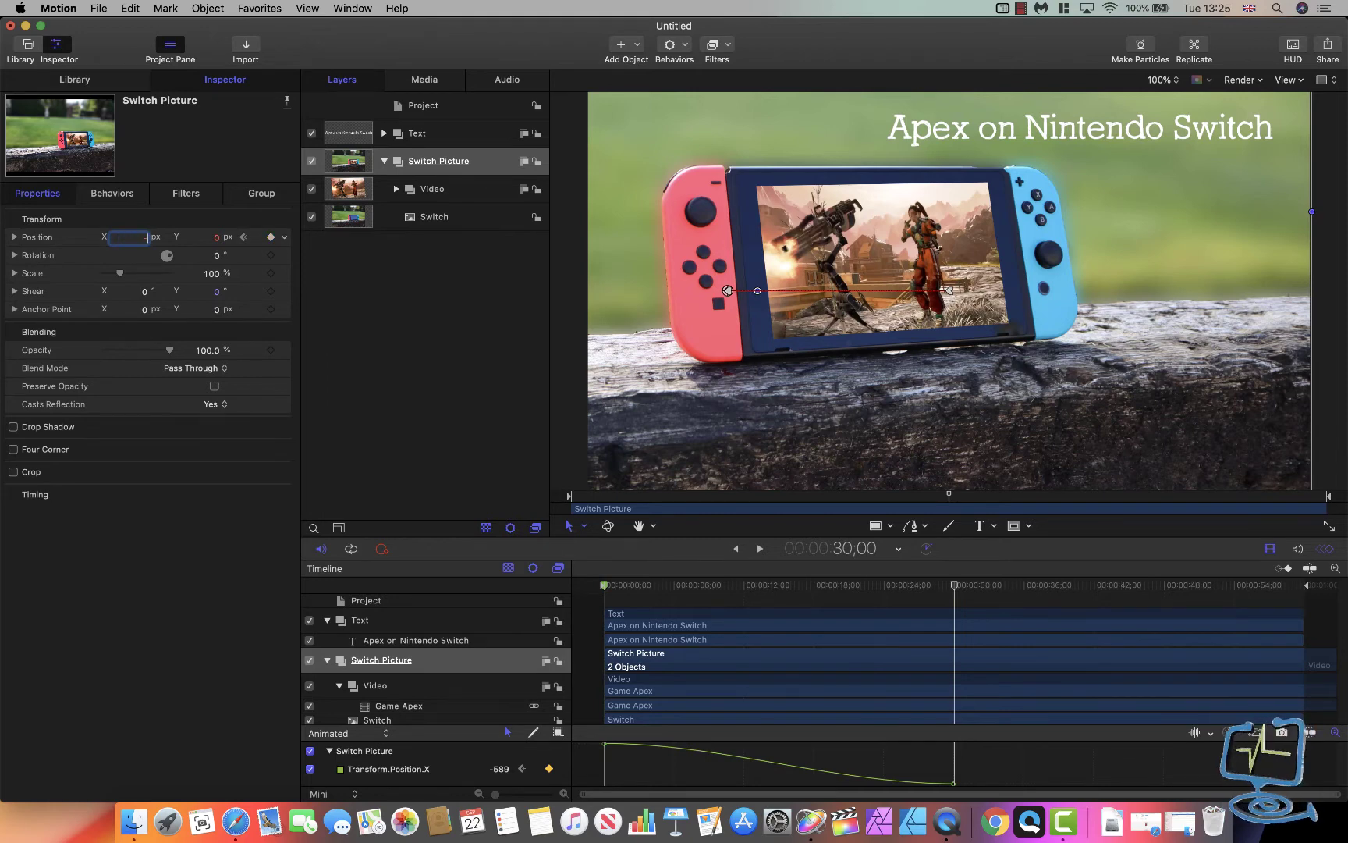
key("Return")
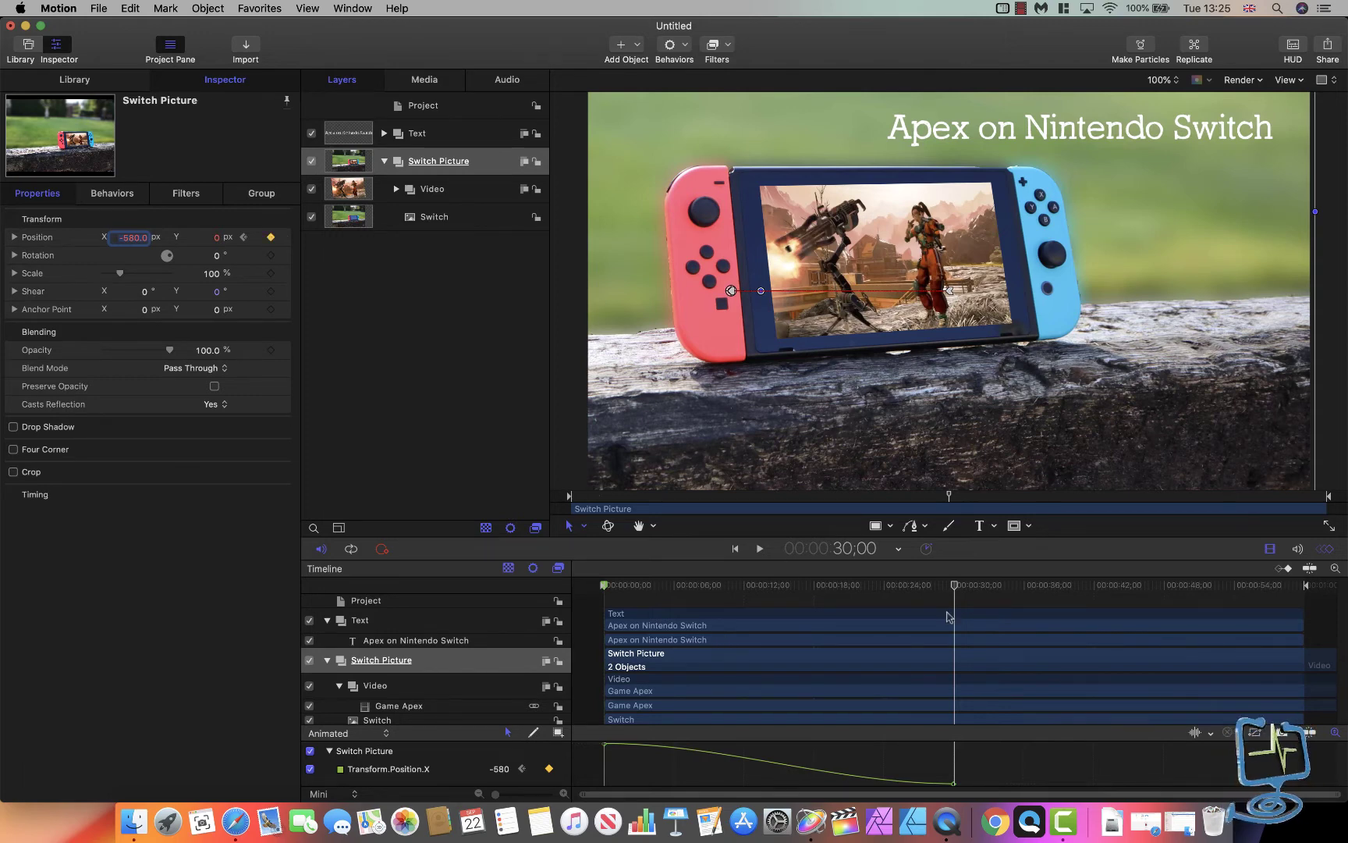
- Play the Switch Picture animation from the start with nothing selected, and return the playhead to the beginning
left_click_drag(955, 590, 607, 602)
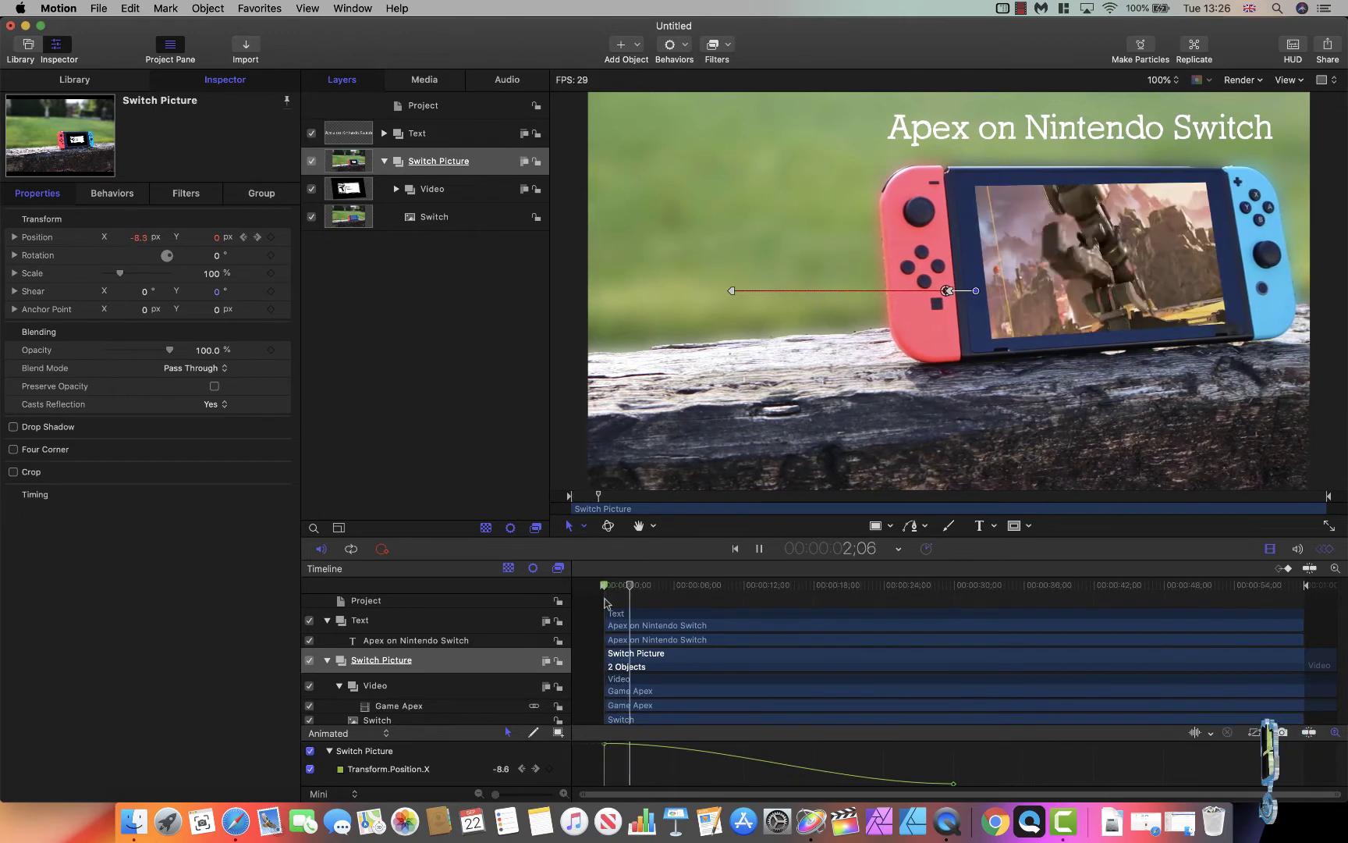
left_click(436, 107)
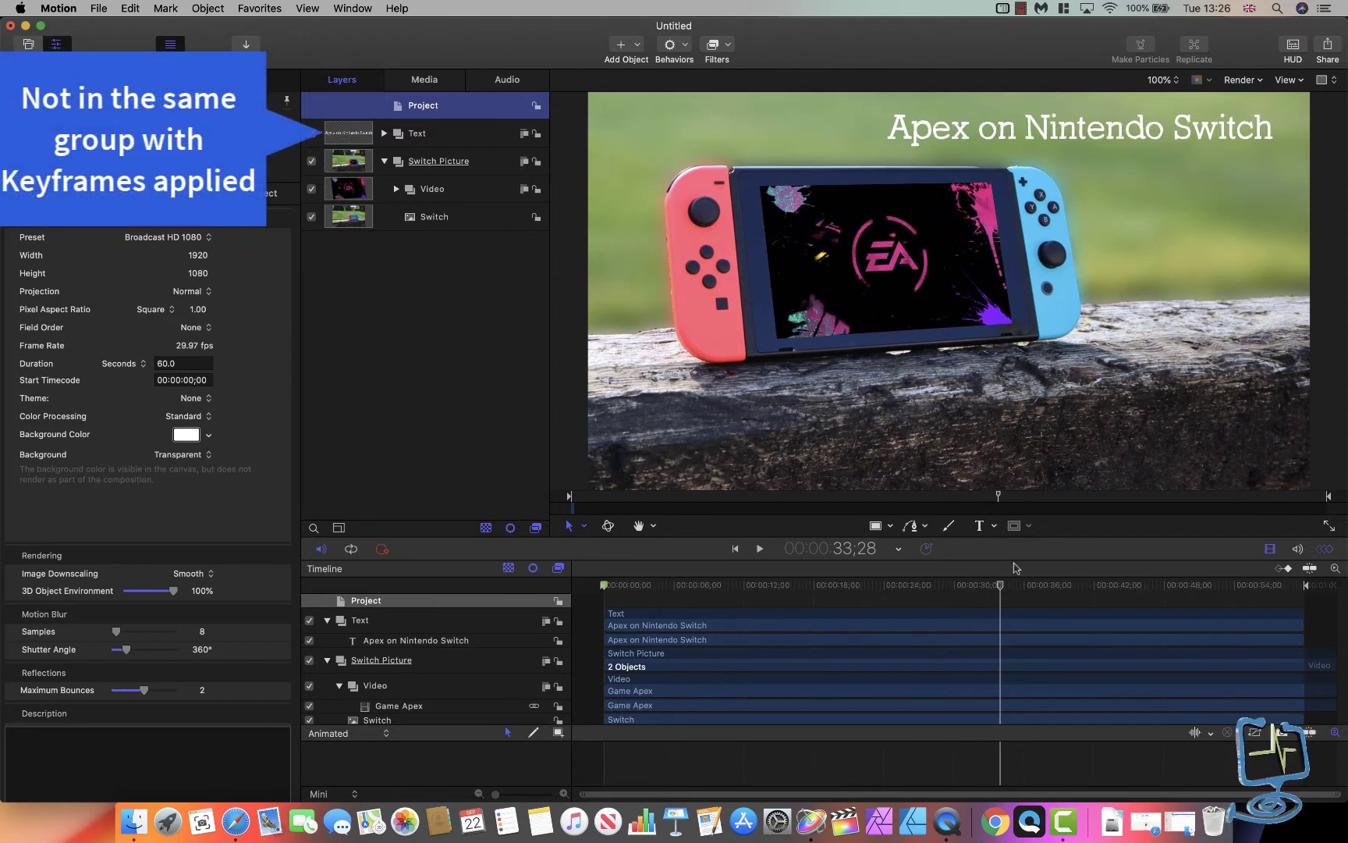
left_click(1002, 593)
left_click_drag(1003, 593, 603, 586)
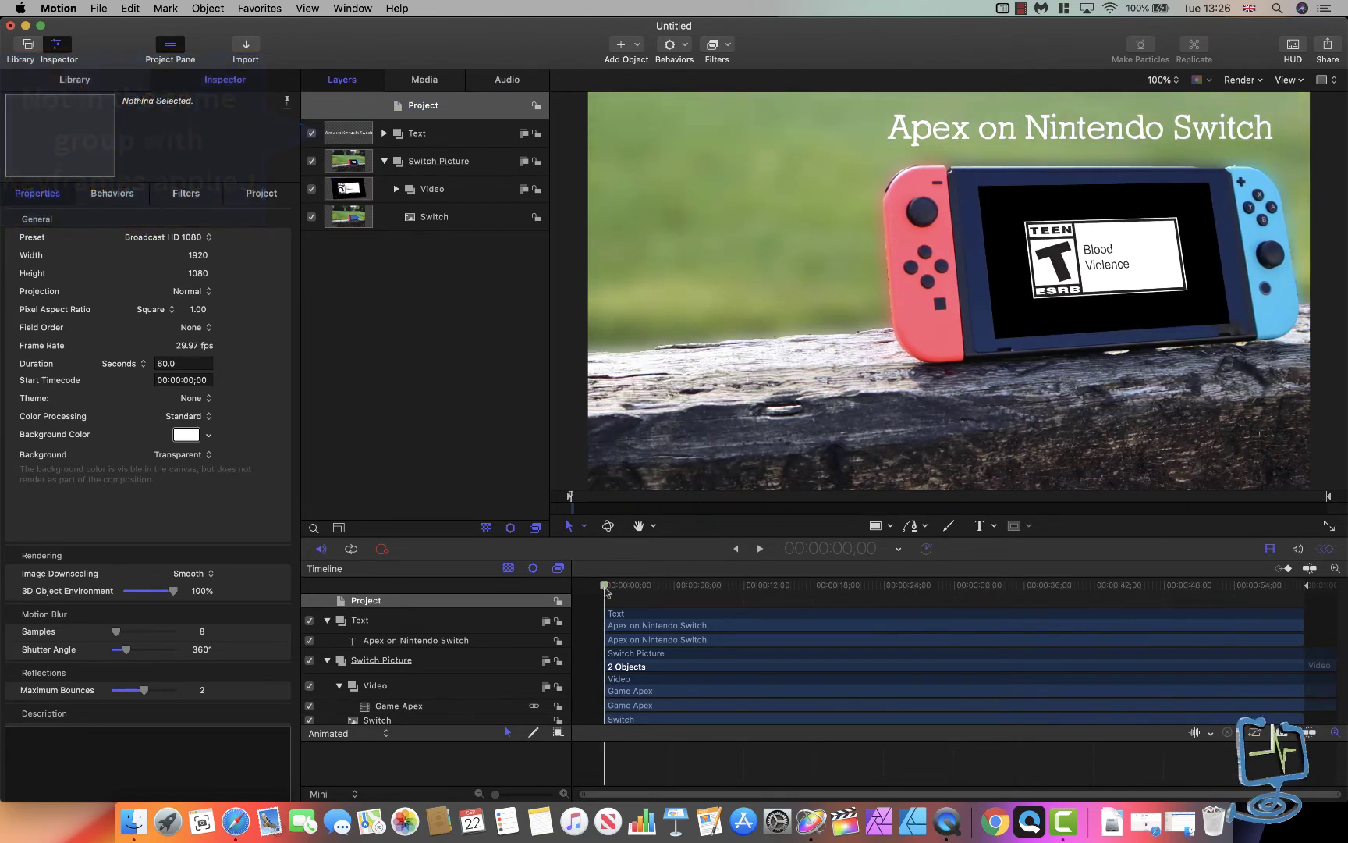
- Move the Text group into the Switch Picture group so the title shares its keyframed motion
left_click(465, 142)
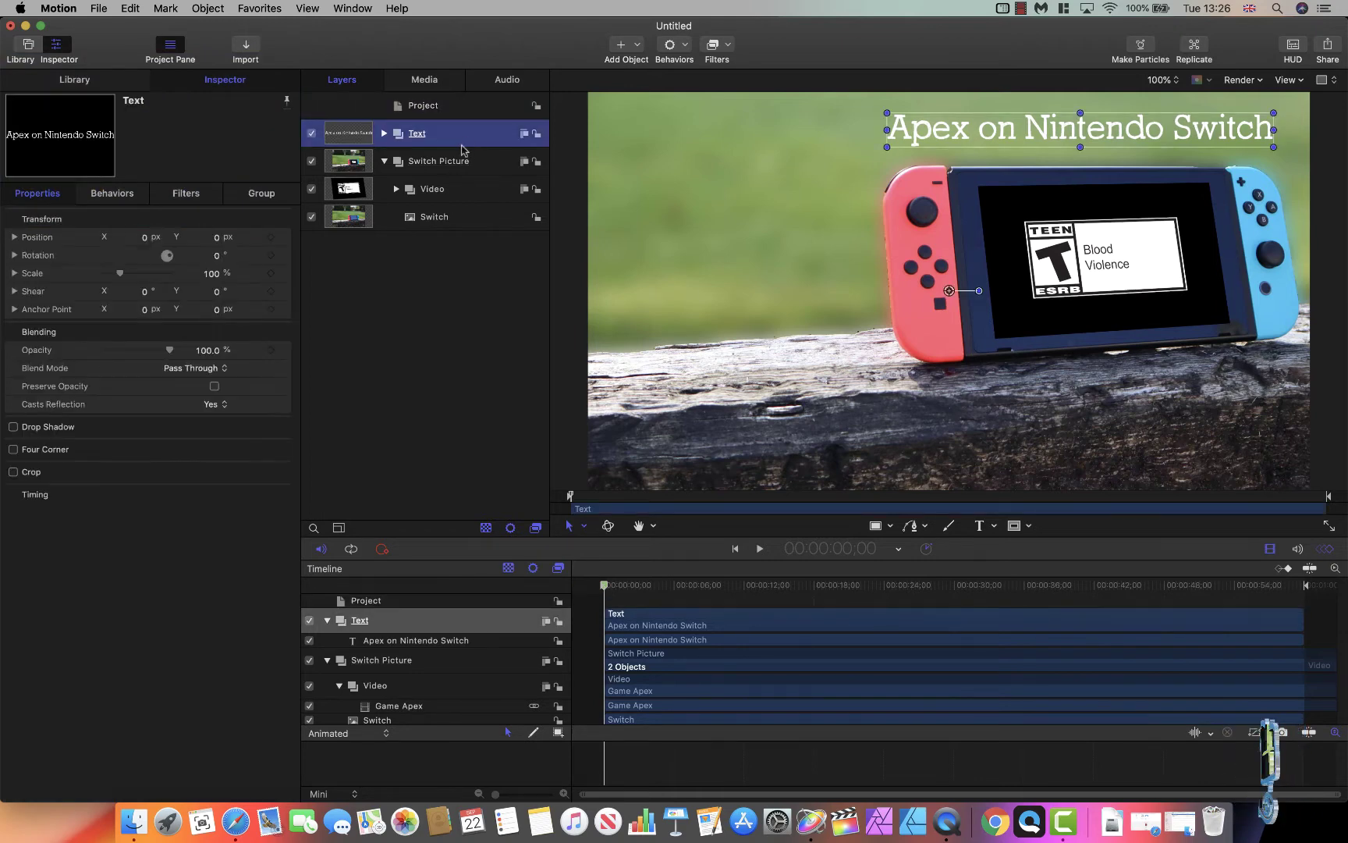
left_click(454, 164)
left_click(458, 139)
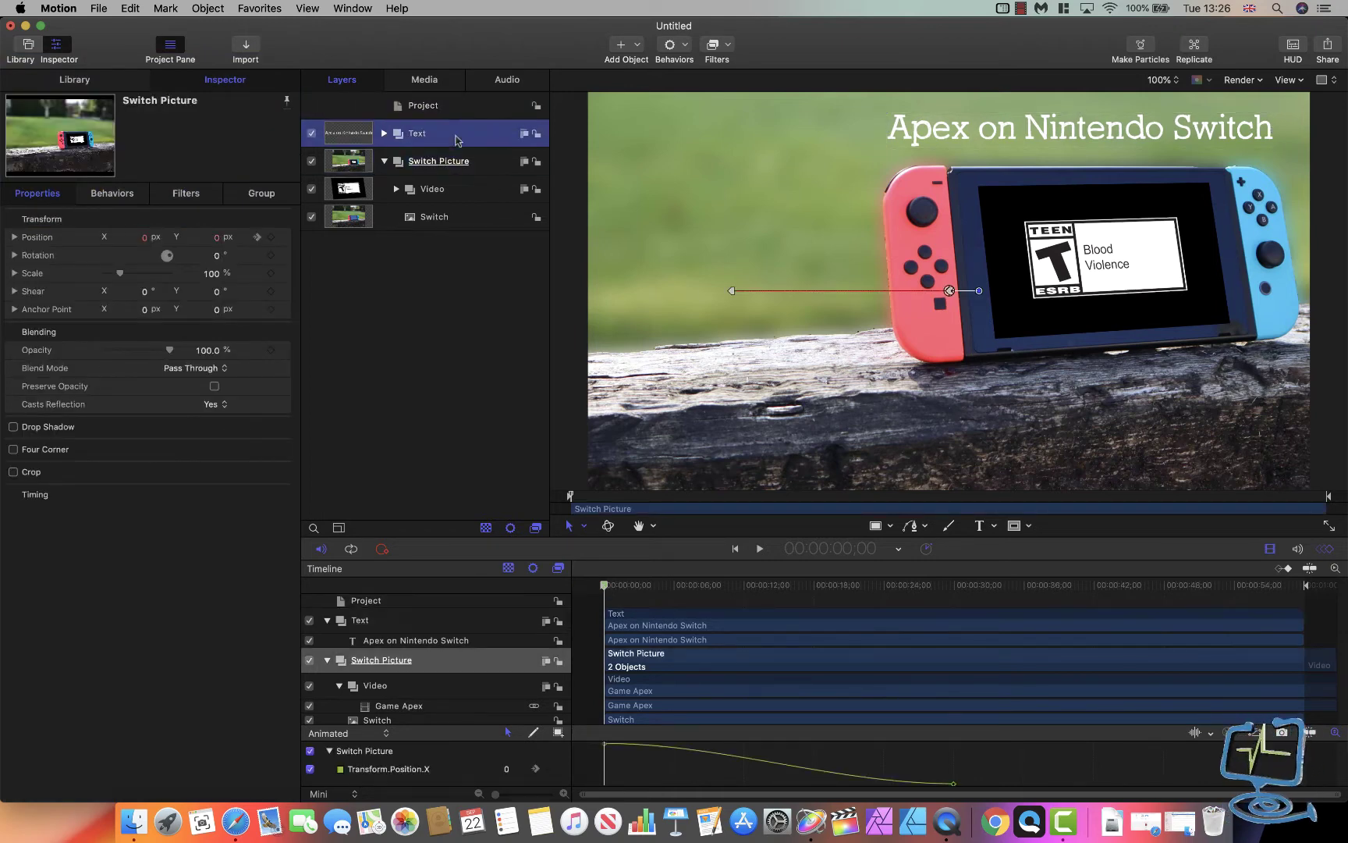
left_click_drag(607, 585, 748, 586)
left_click(600, 586)
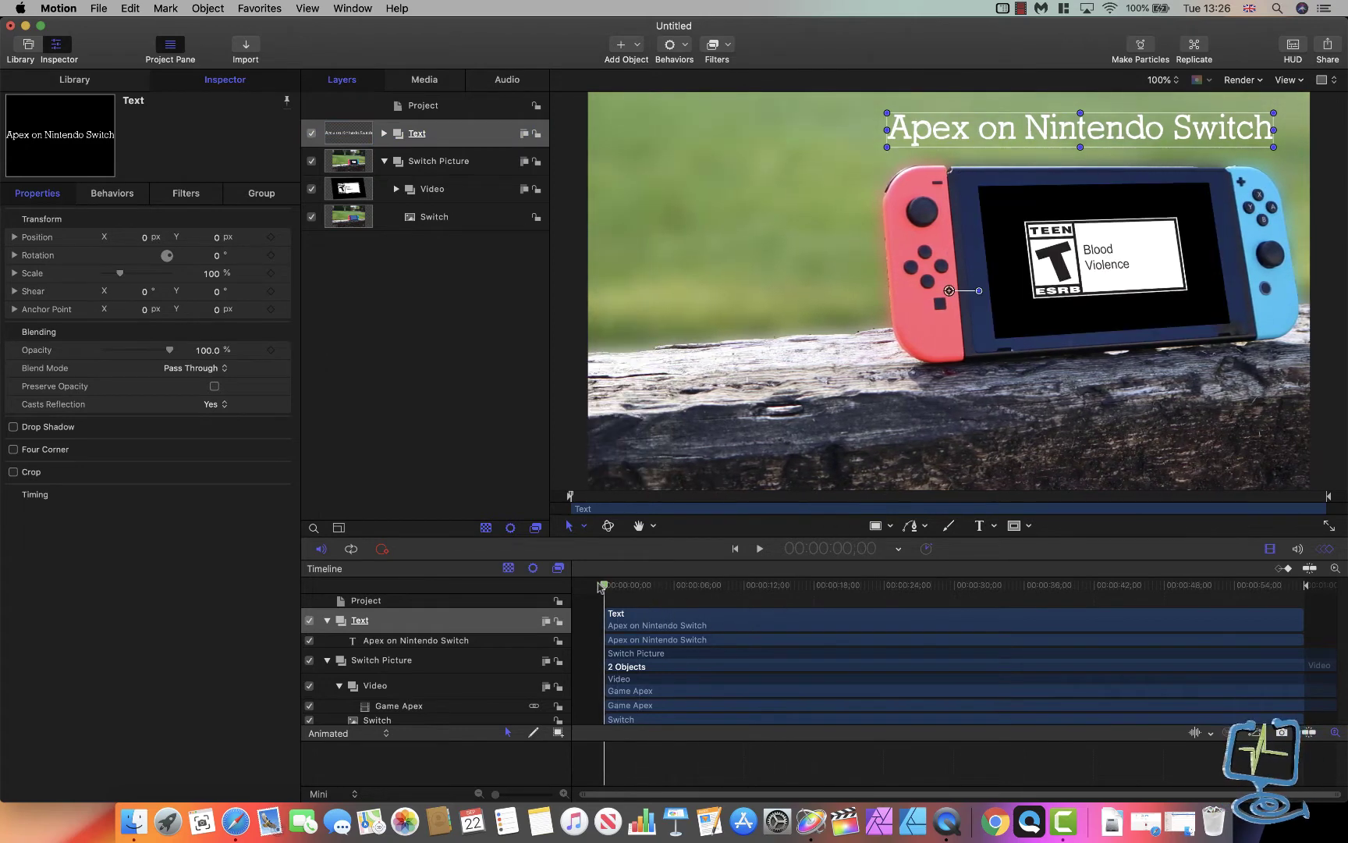
left_click(412, 138)
left_click_drag(411, 139, 413, 173)
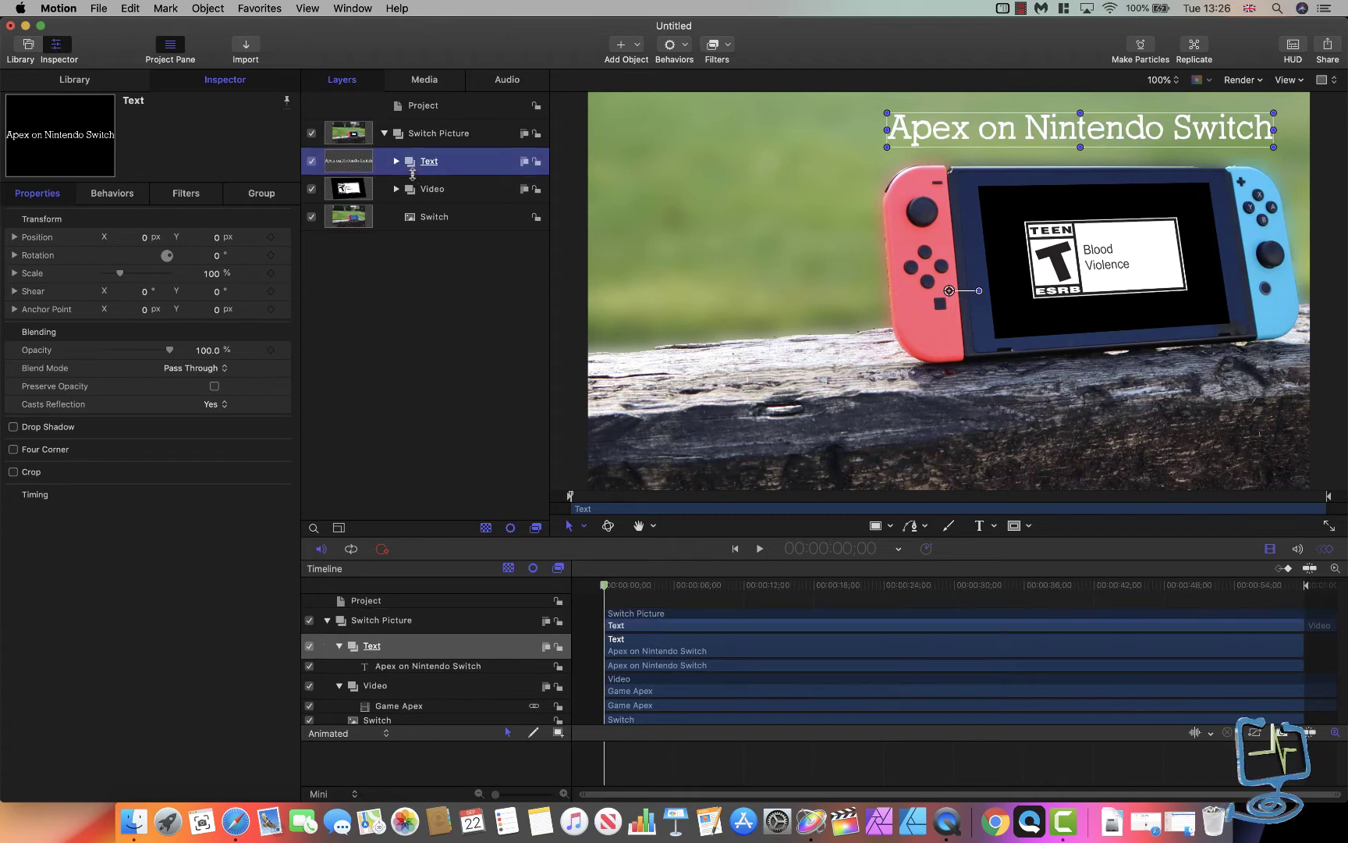
- Play back the Switch Picture animation without its on-screen motion path and stop it after the 30-second keyframe
left_click(430, 135)
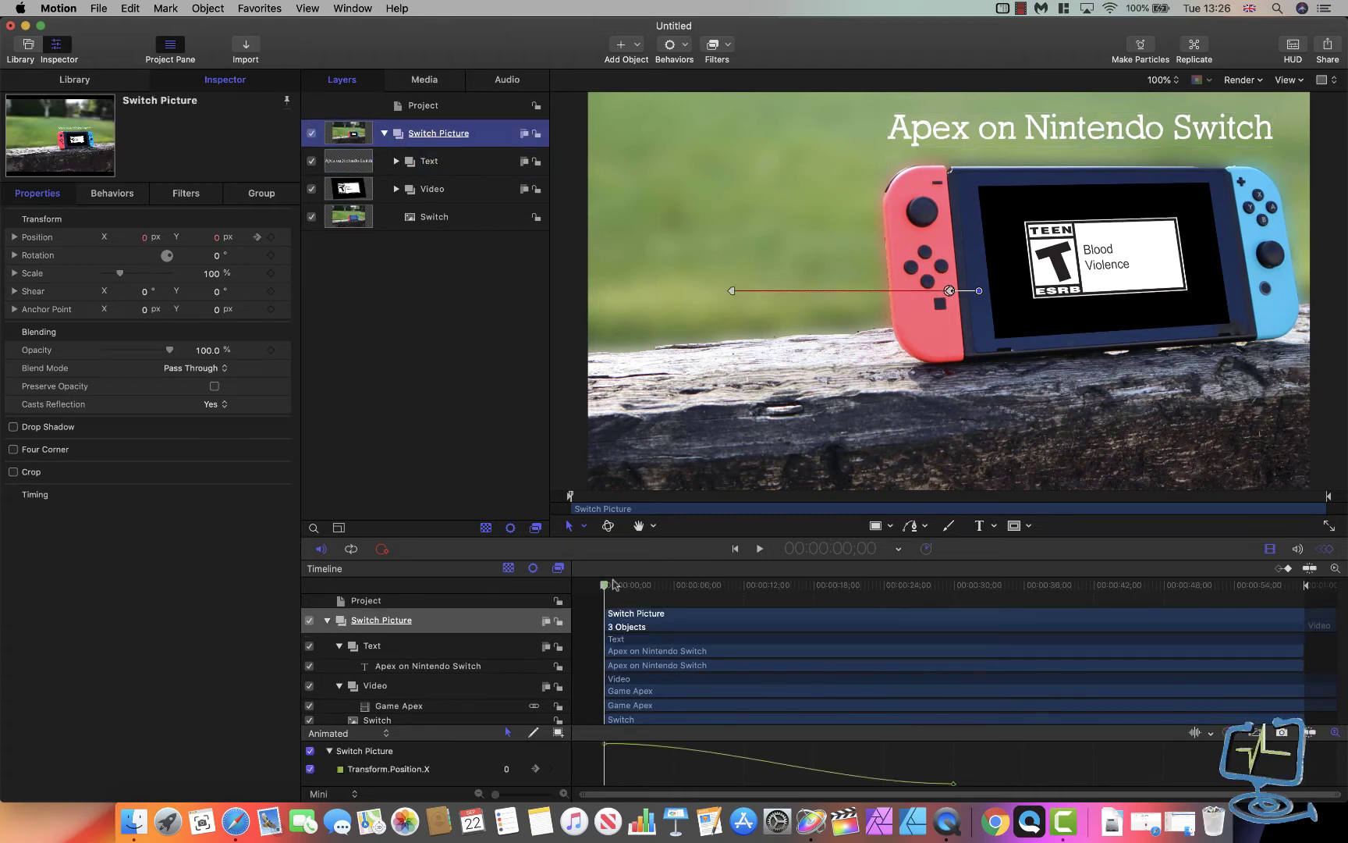
left_click(473, 106)
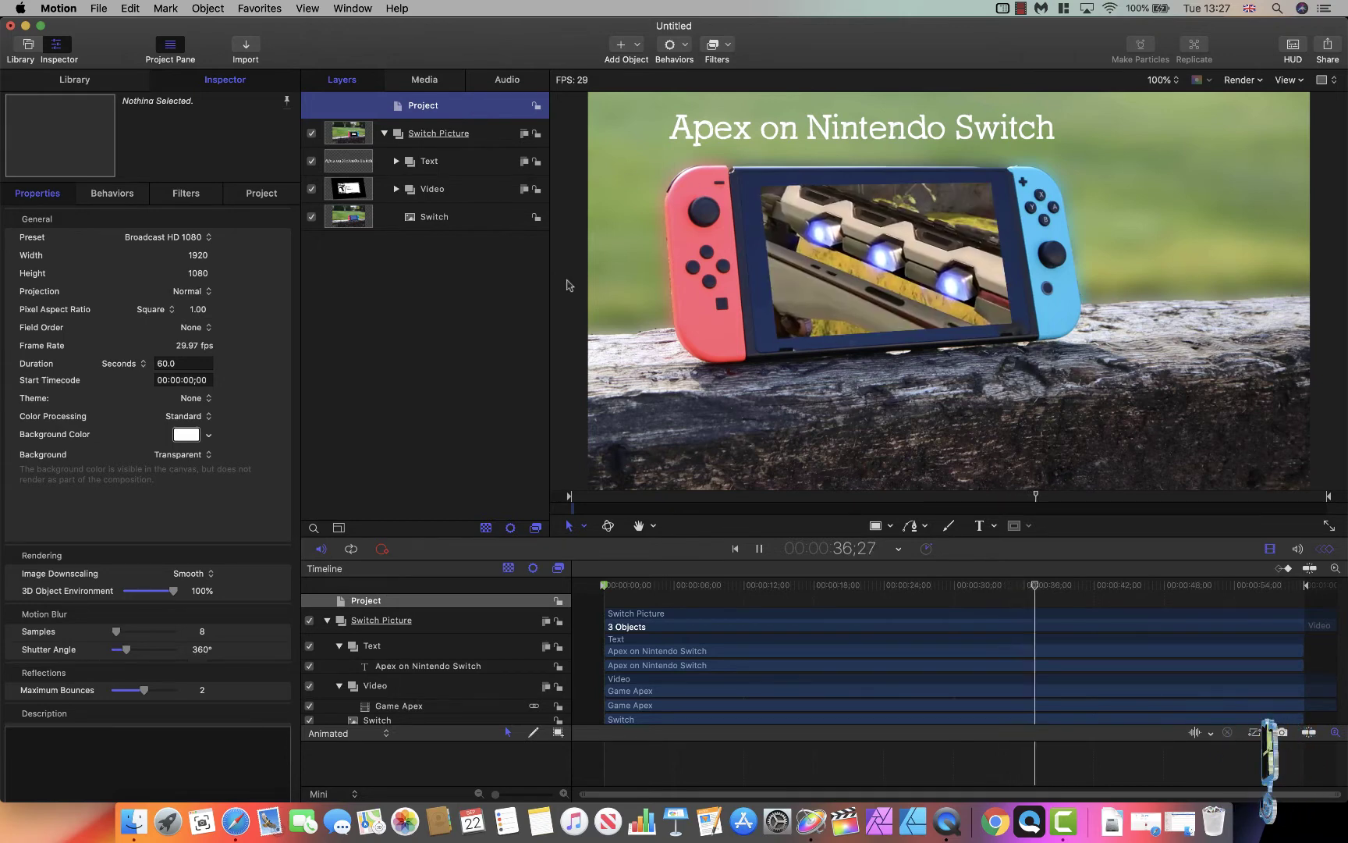
left_click(760, 549)
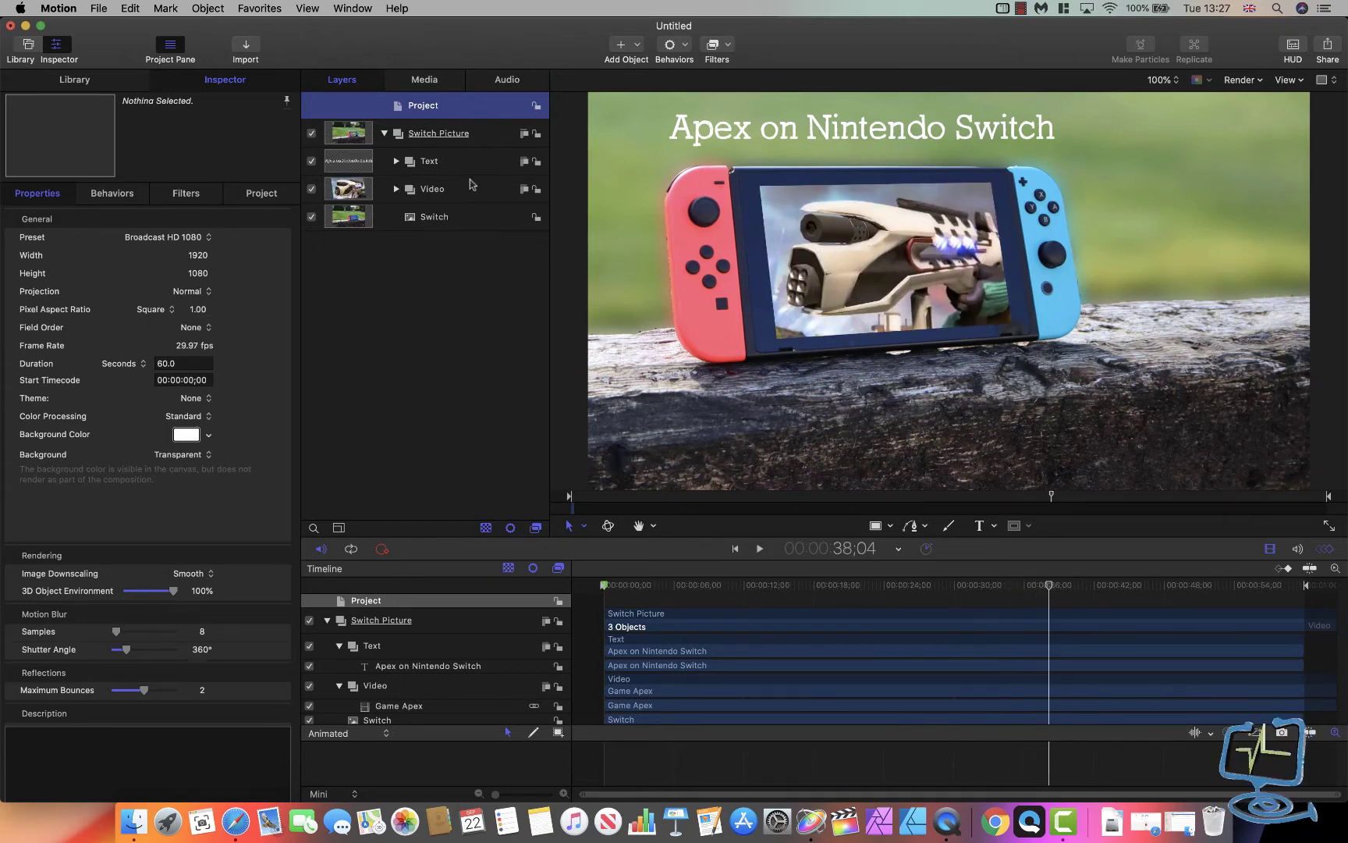
- Keyframe the Switch Picture group's X position at 0 px on the project's last frame, 59;29
left_click(486, 142)
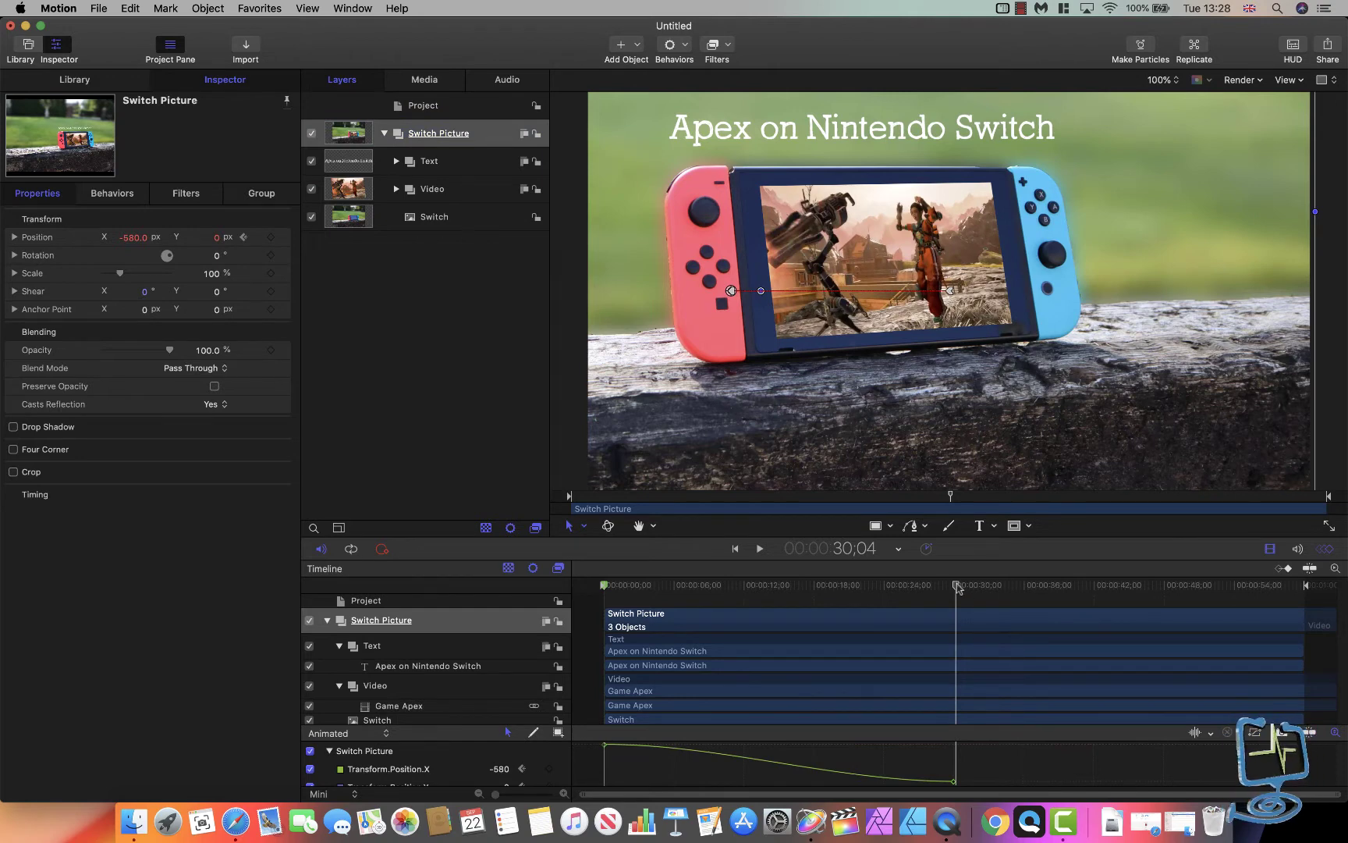
left_click_drag(958, 589, 1308, 632)
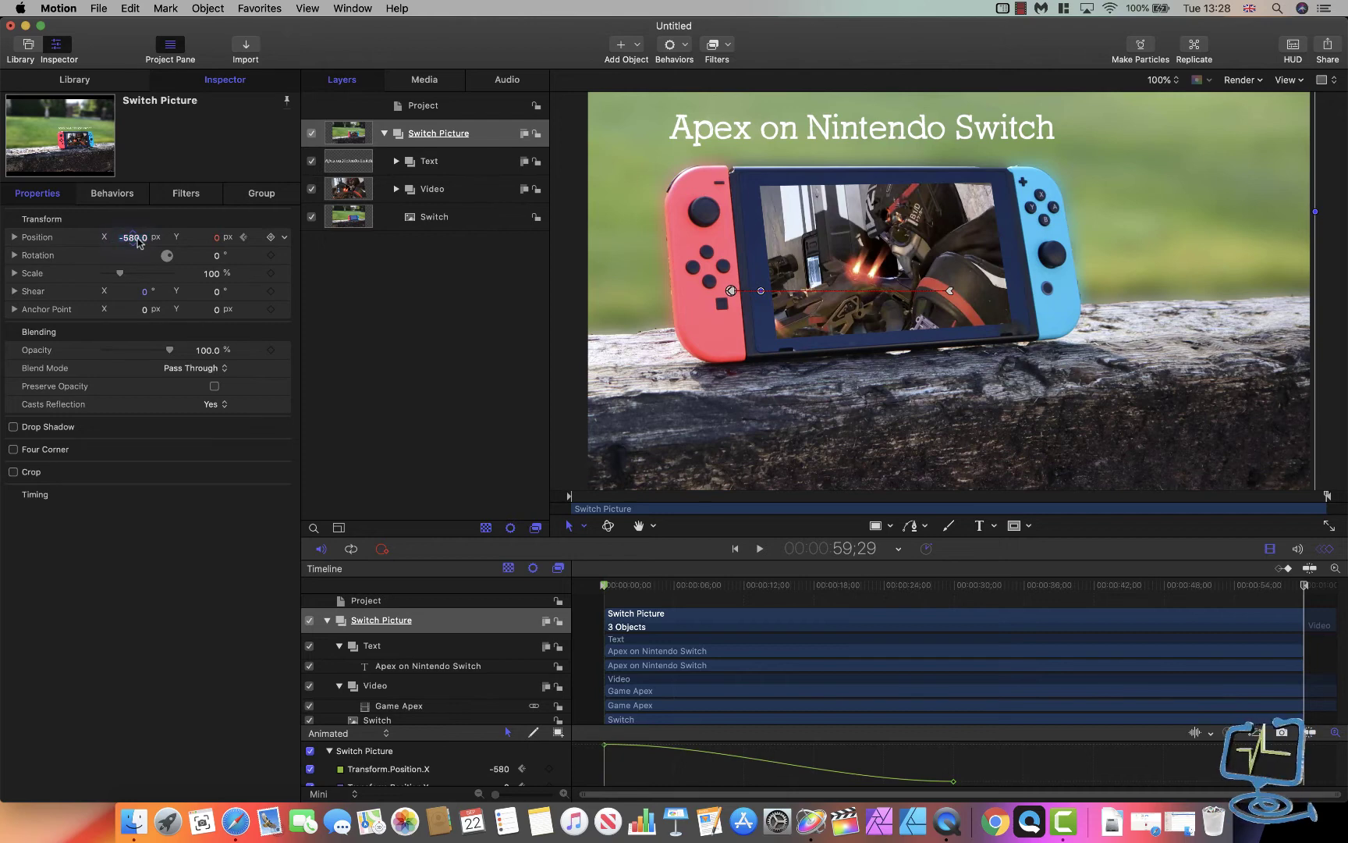
key("Return")
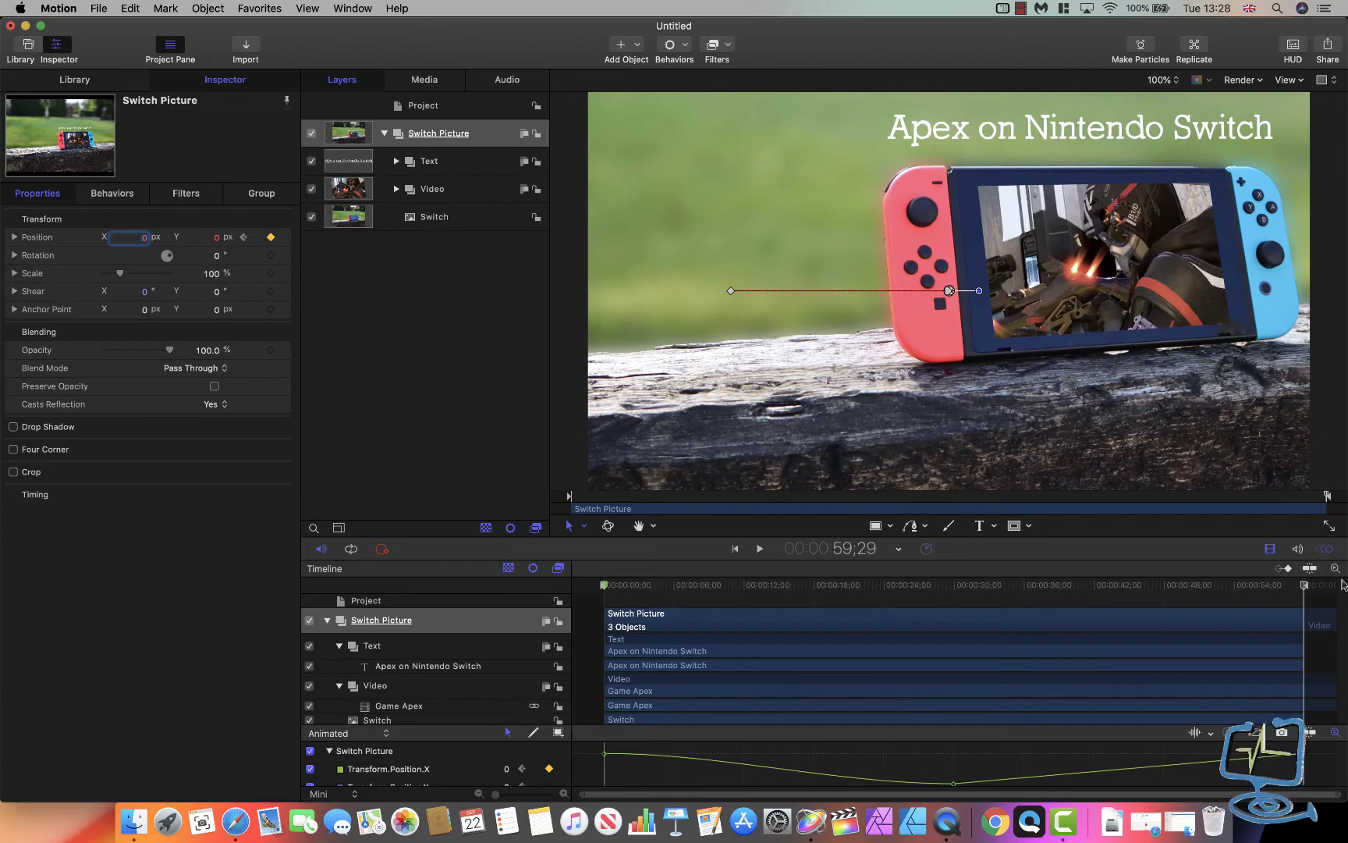
- Play the full out-and-back animation from the project's first frame, deselect the group and stop playback
left_click_drag(1305, 589, 591, 591)
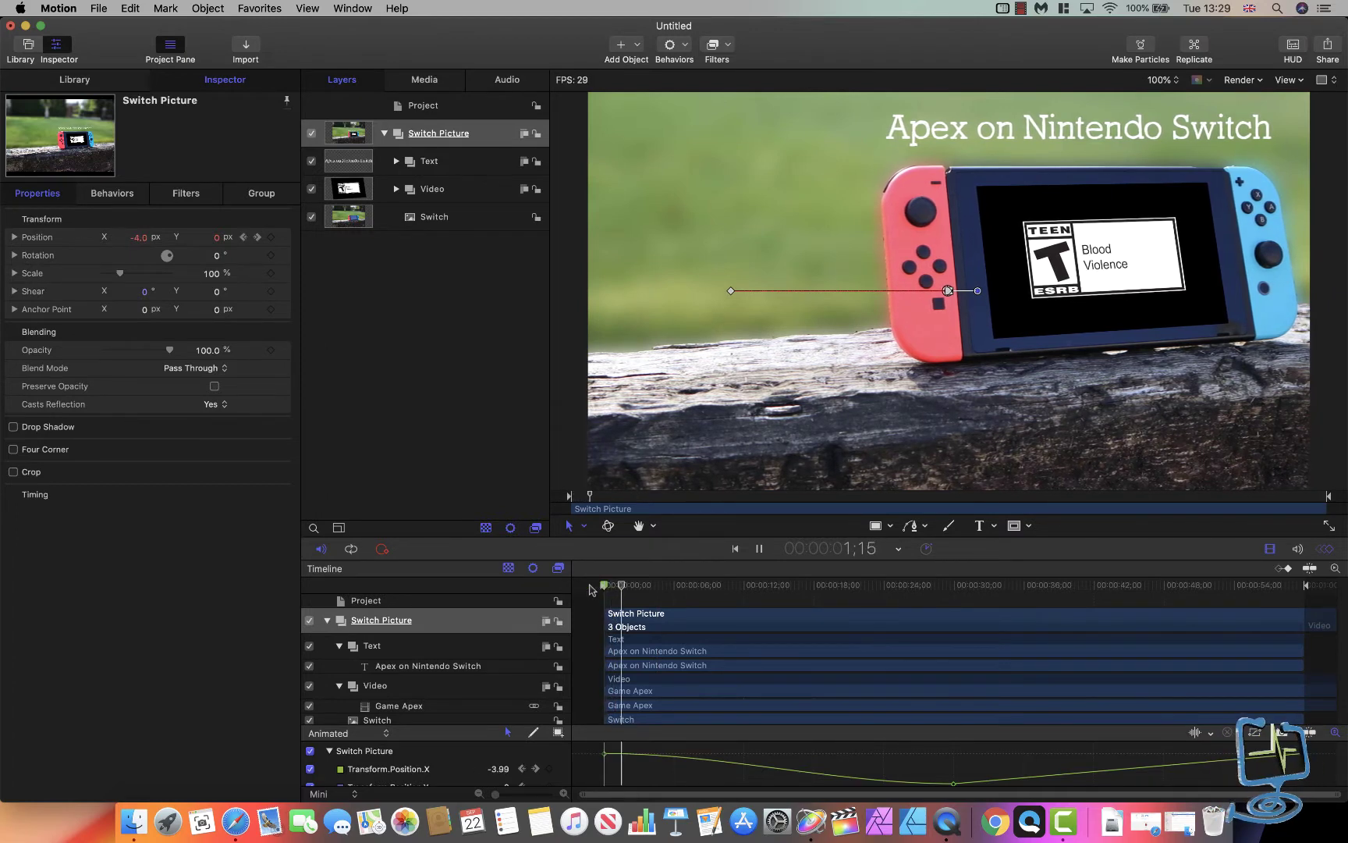
left_click(445, 105)
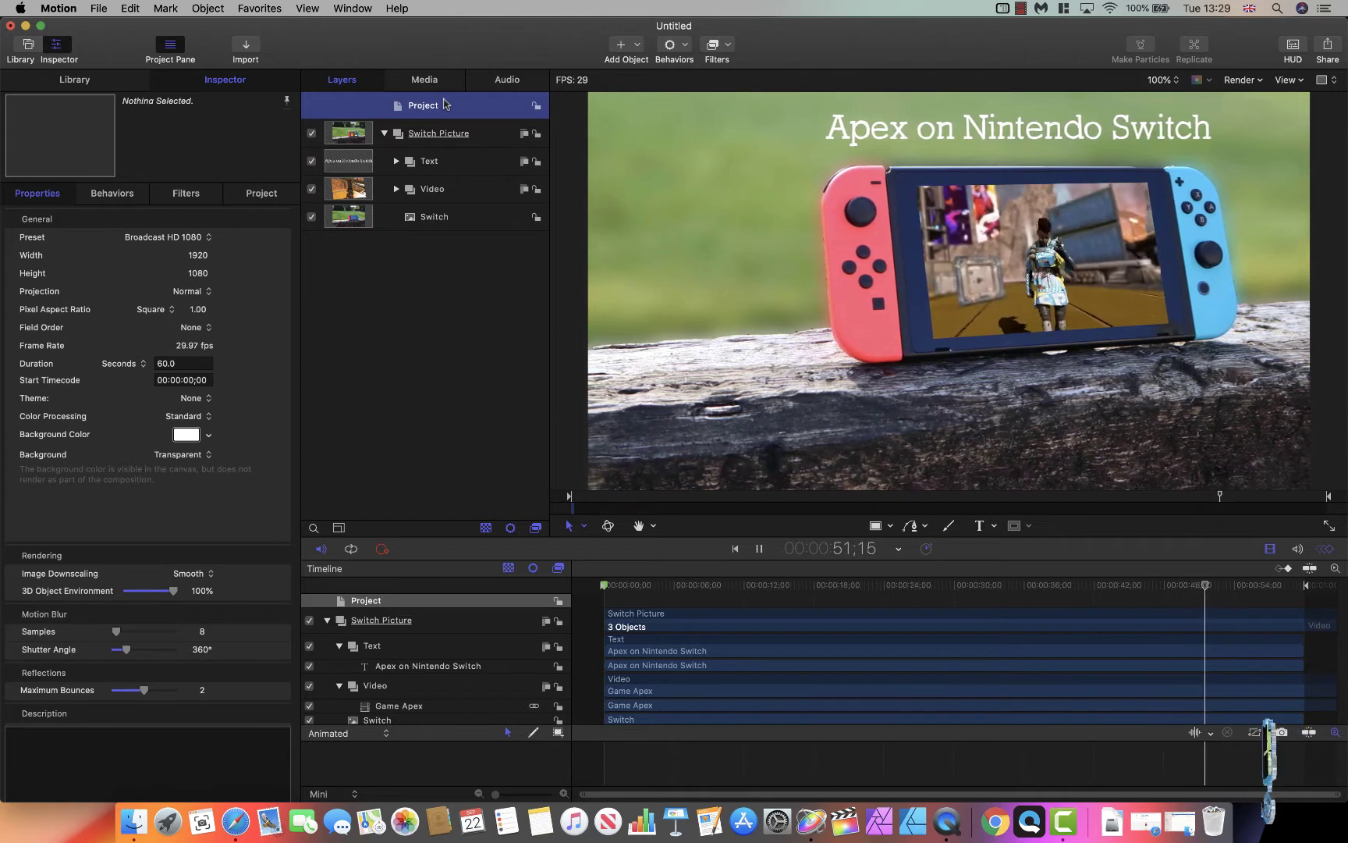
key("space")
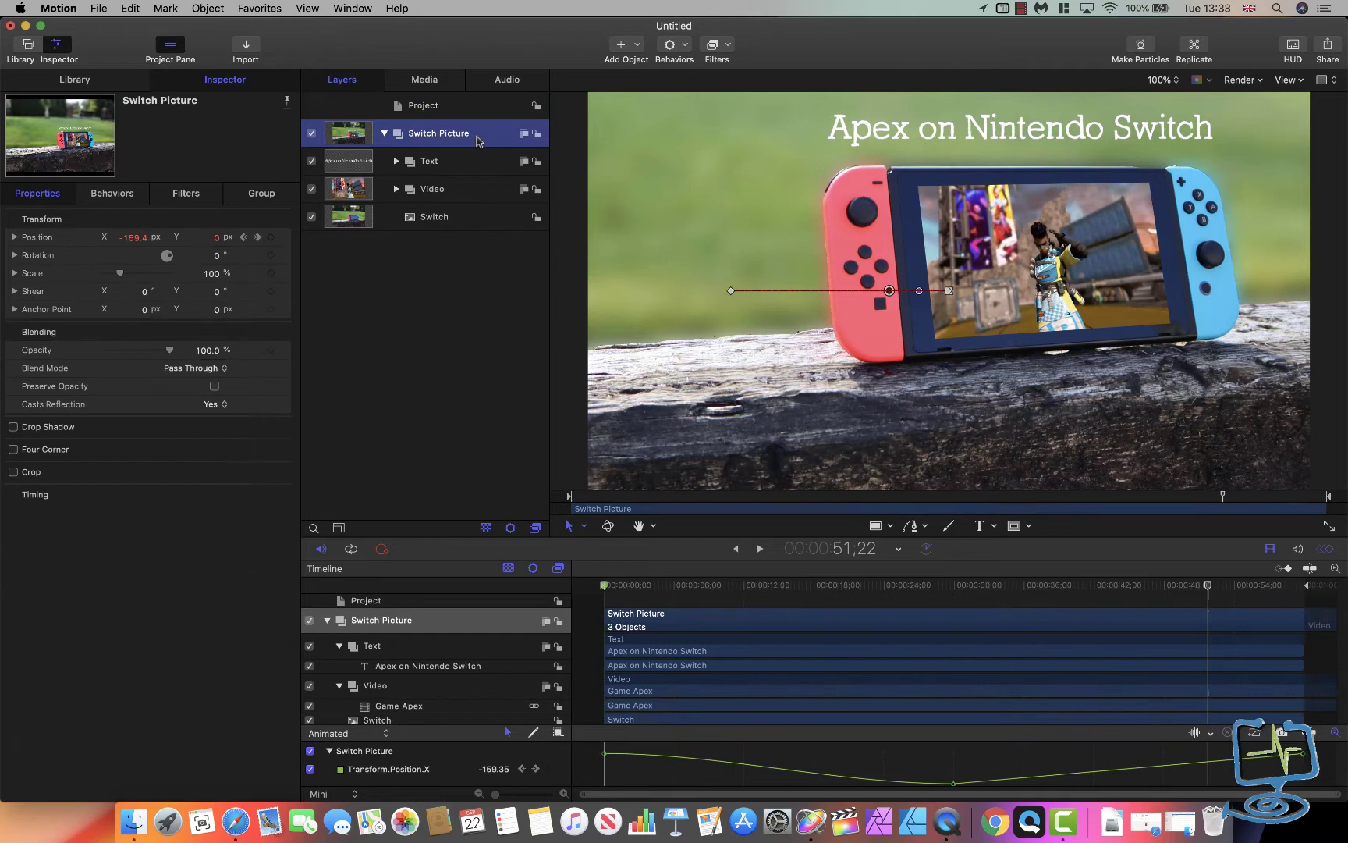
- Delete the Switch Picture group with all its contents, check the project's media list and return the playhead to the start
key("Delete")
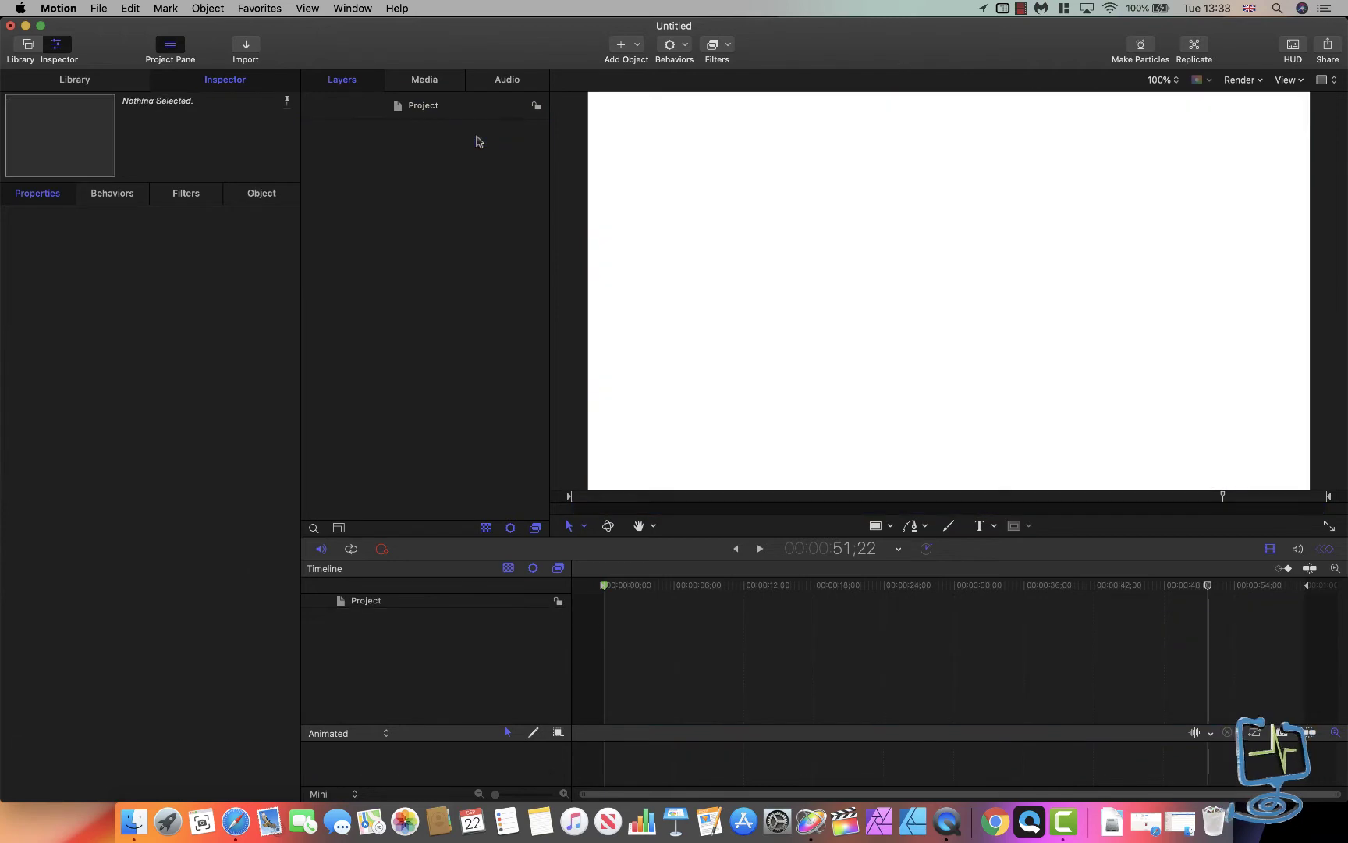
left_click(432, 116)
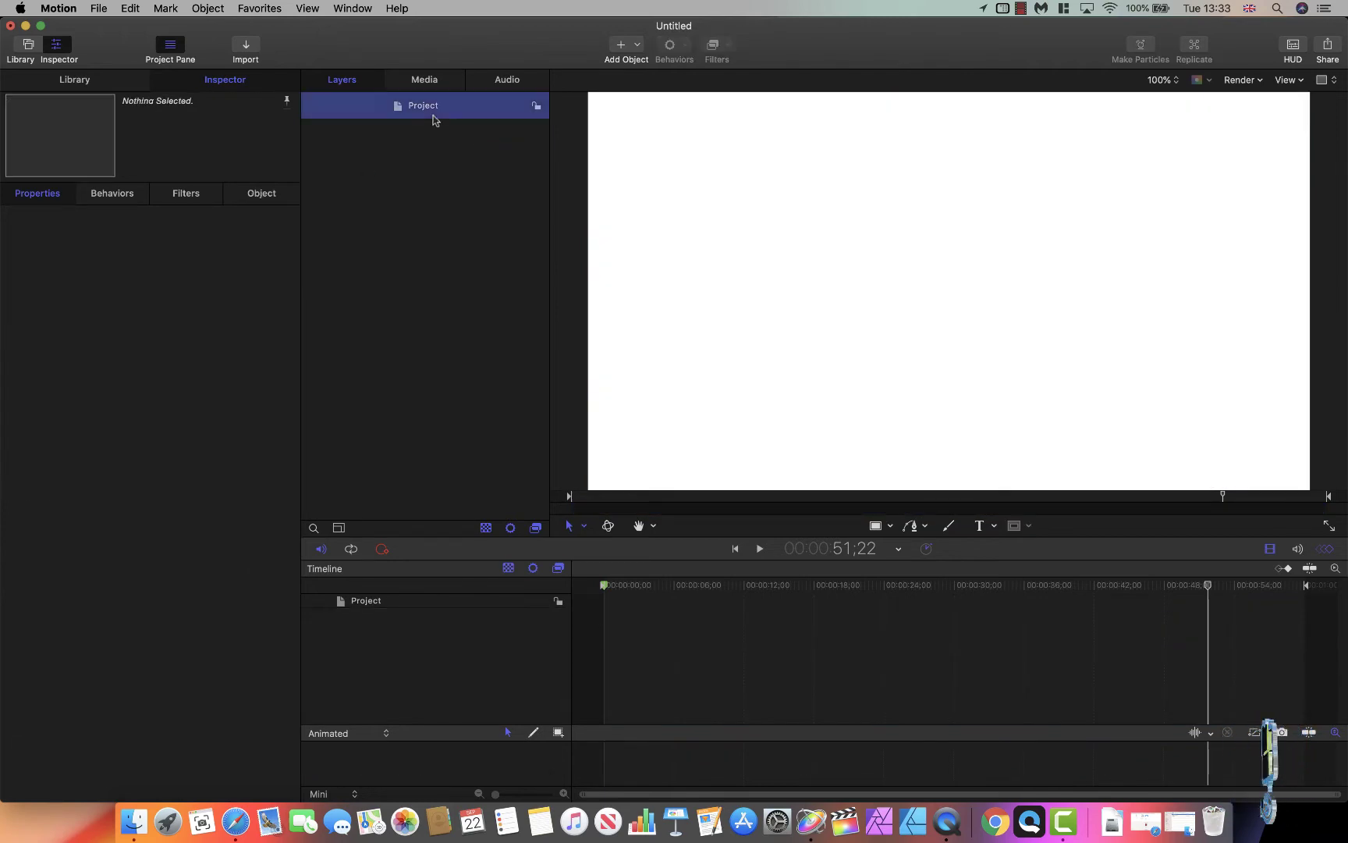
left_click(435, 82)
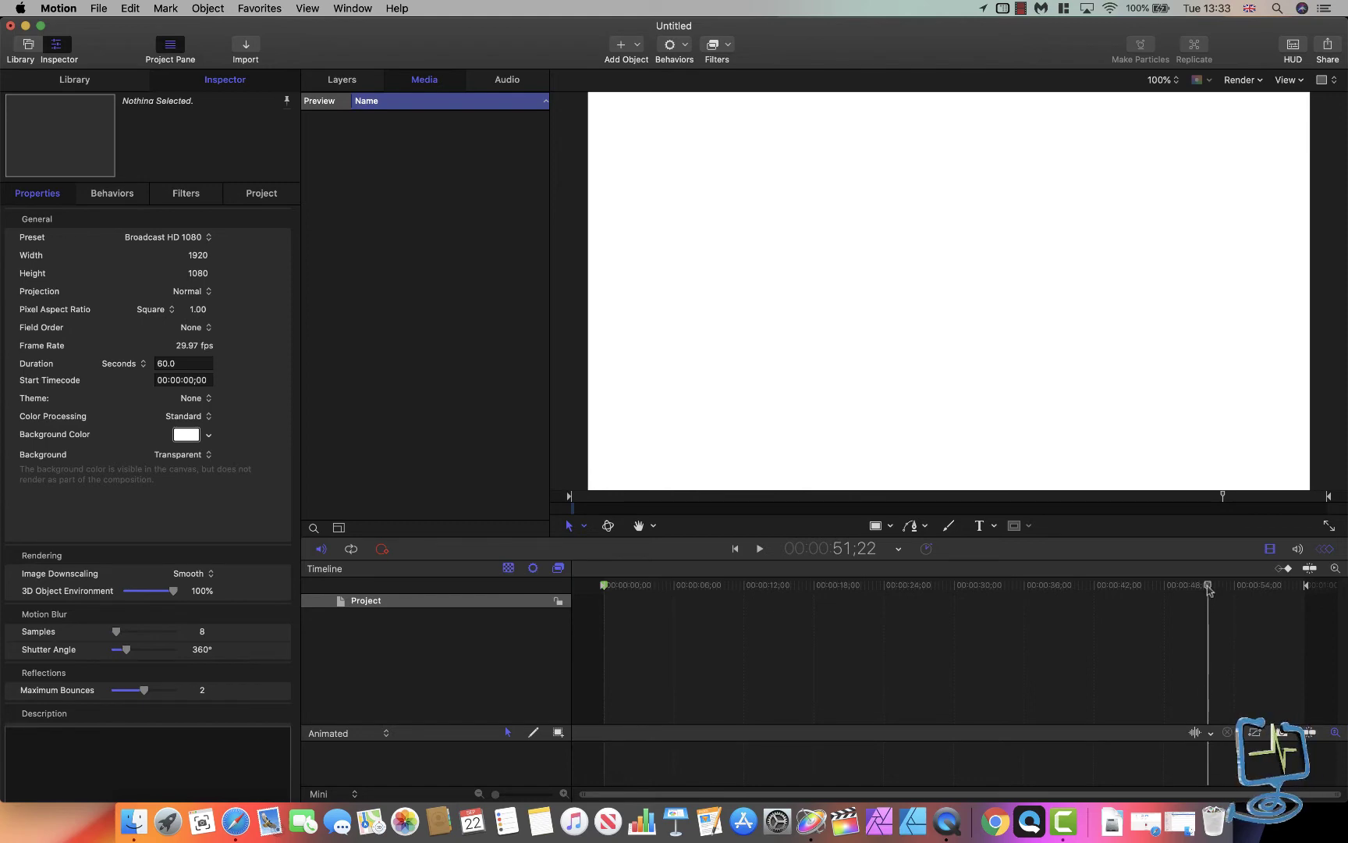
left_click_drag(1208, 590, 482, 655)
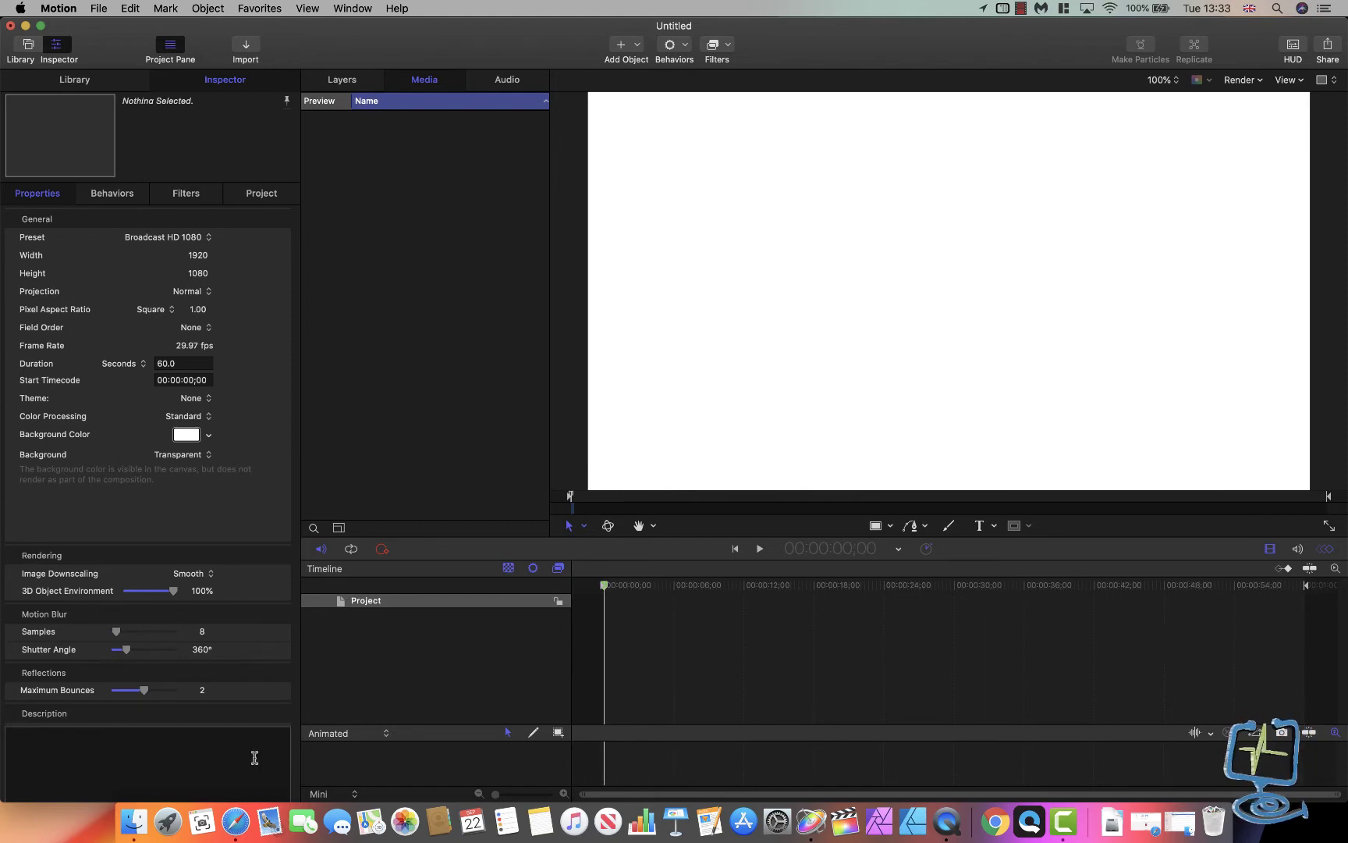
- Import GoPro Slow Footage.MOV from the Text Tracking folder in Finder and place it at the start of the Motion timeline
left_click(135, 821)
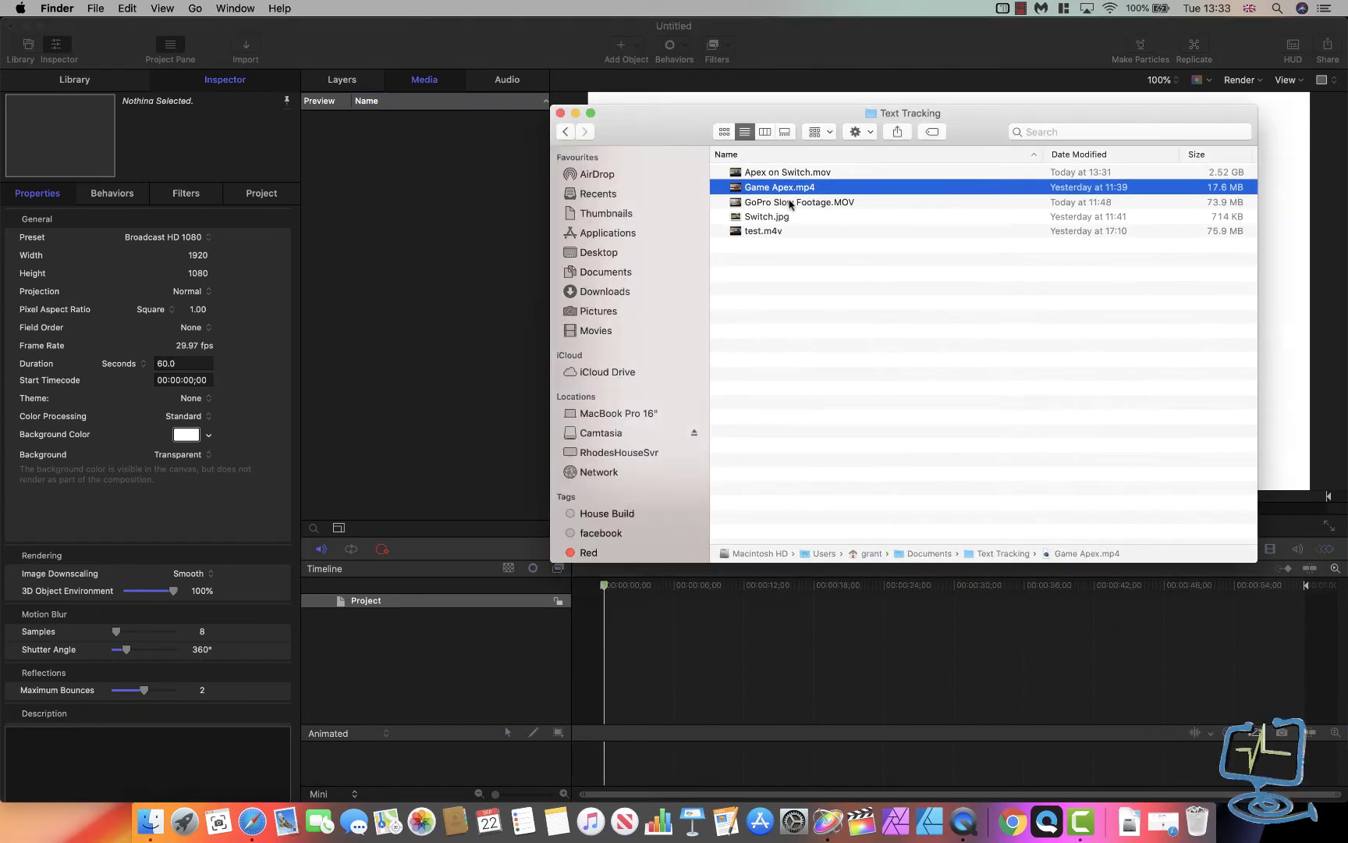
left_click(792, 203)
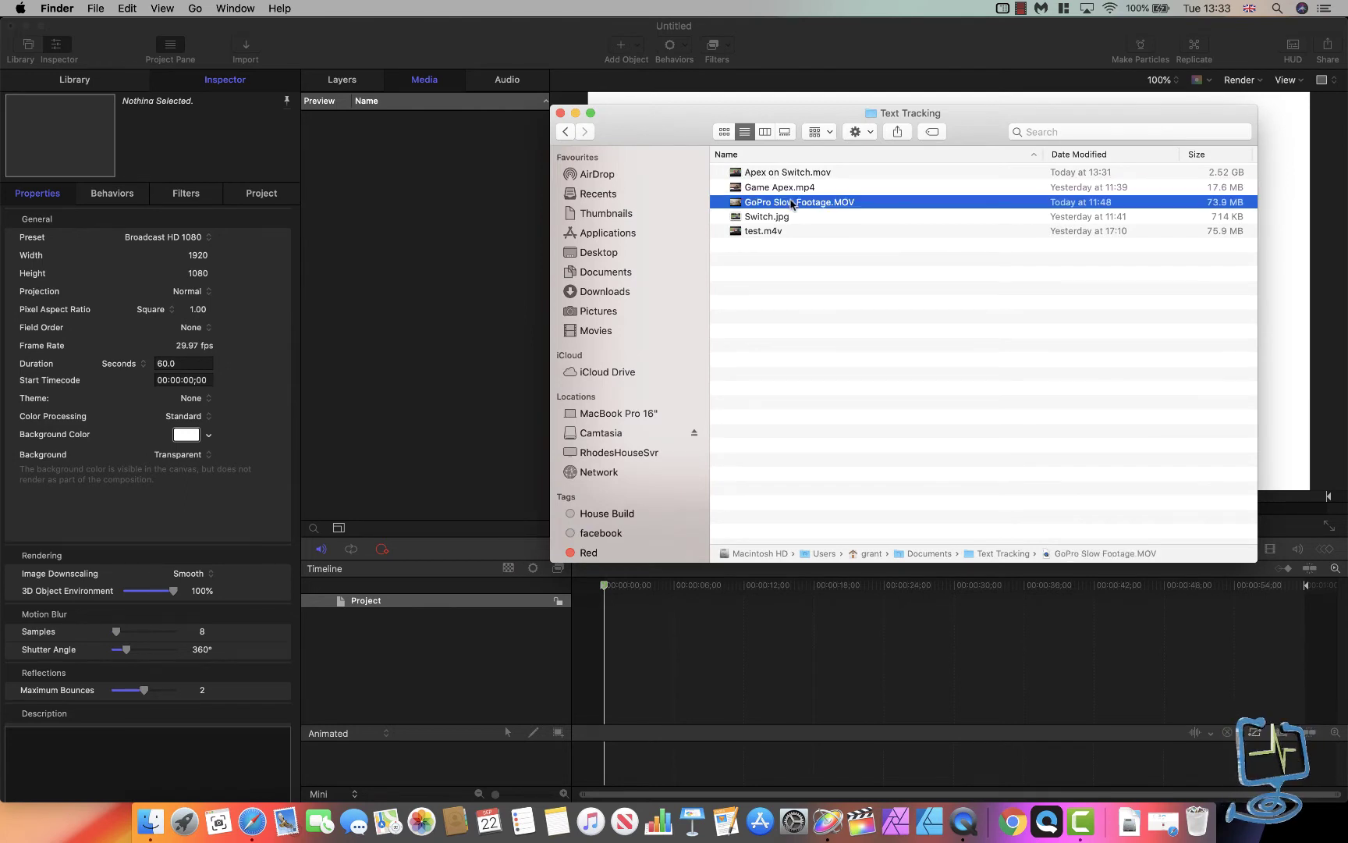
left_click_drag(738, 202, 443, 211)
left_click(399, 216)
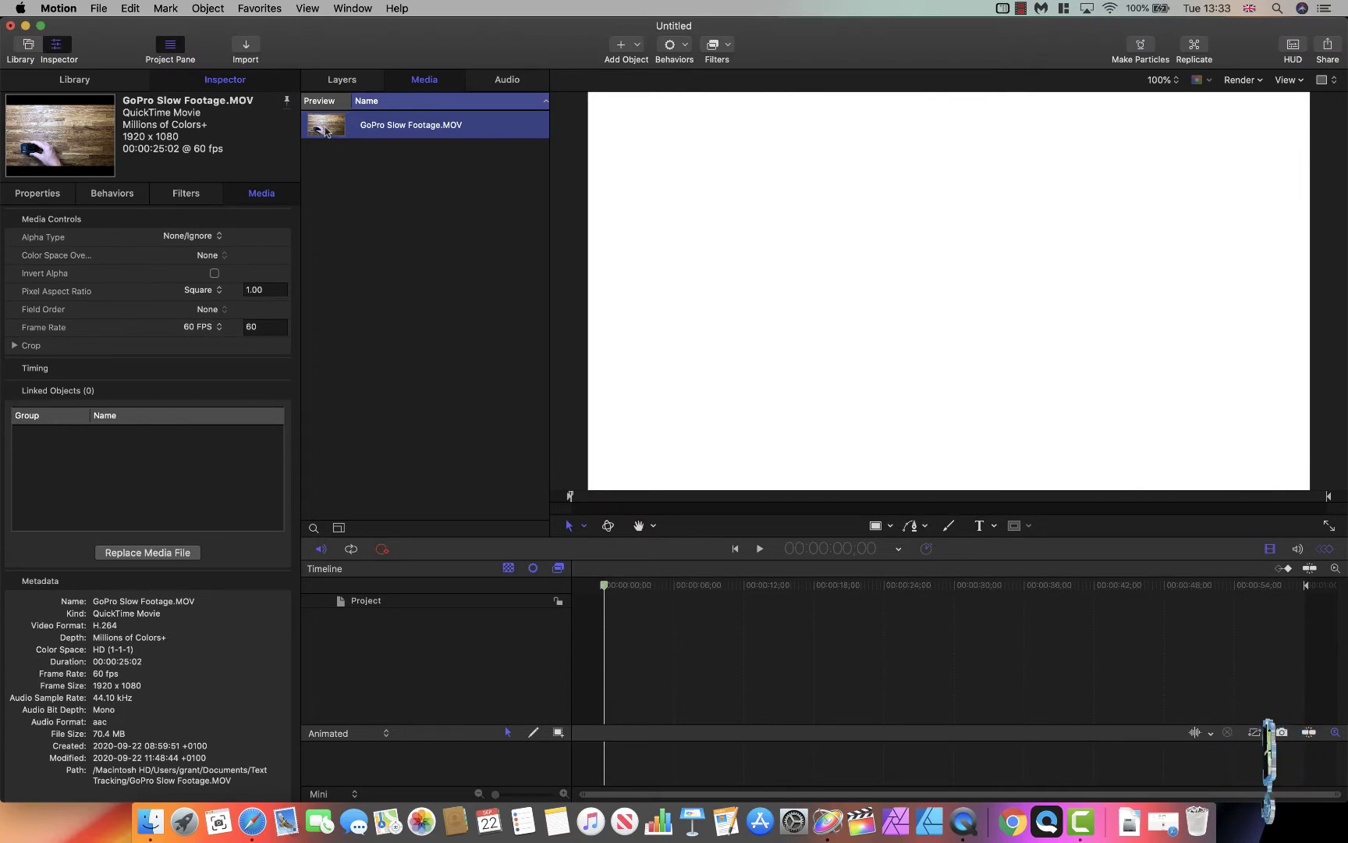
left_click_drag(530, 468, 639, 645)
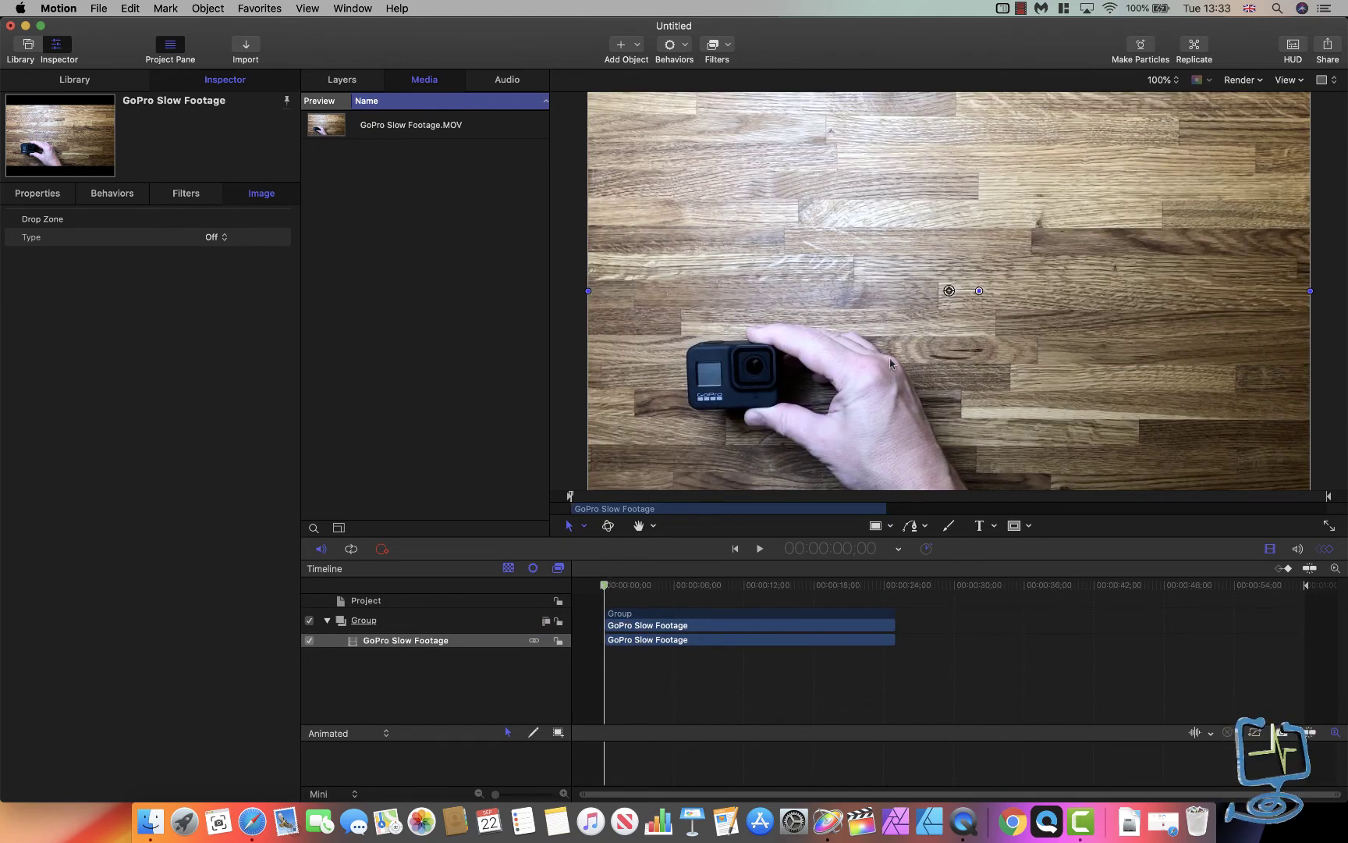
- Play the footage past its end, stop playback and scrub back to 21;22 within the clip
left_click(1344, 383)
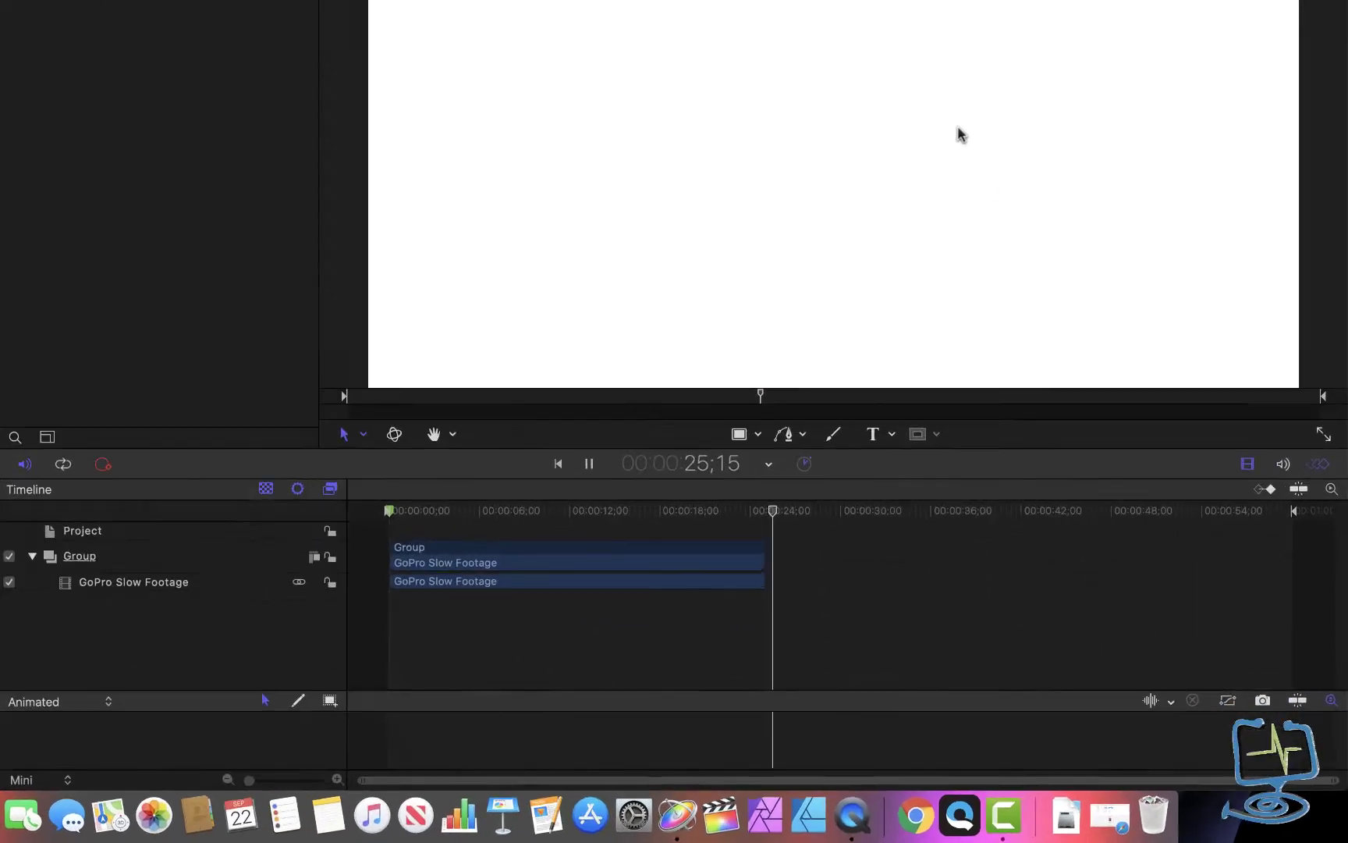
key("space")
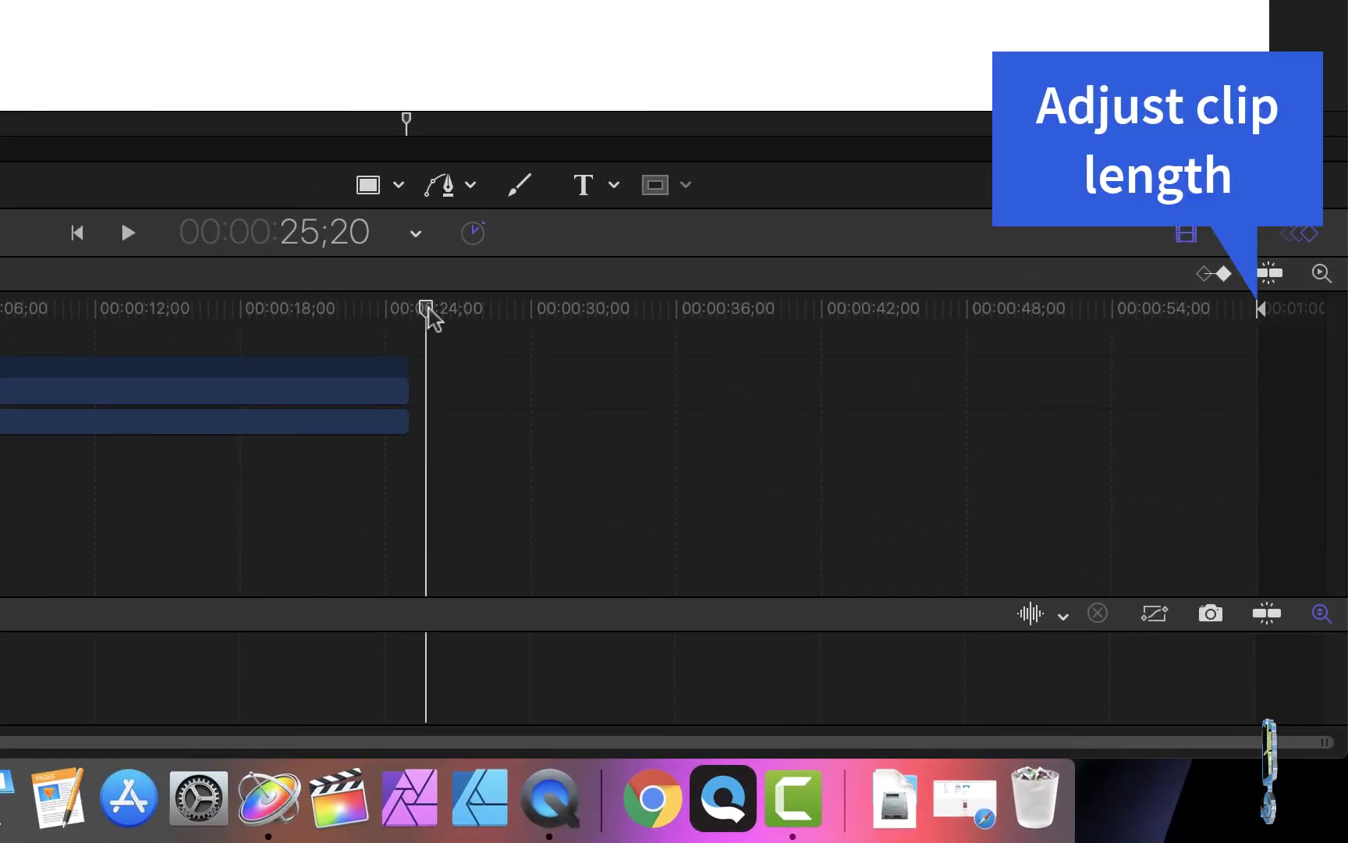
left_click_drag(428, 312, 333, 316)
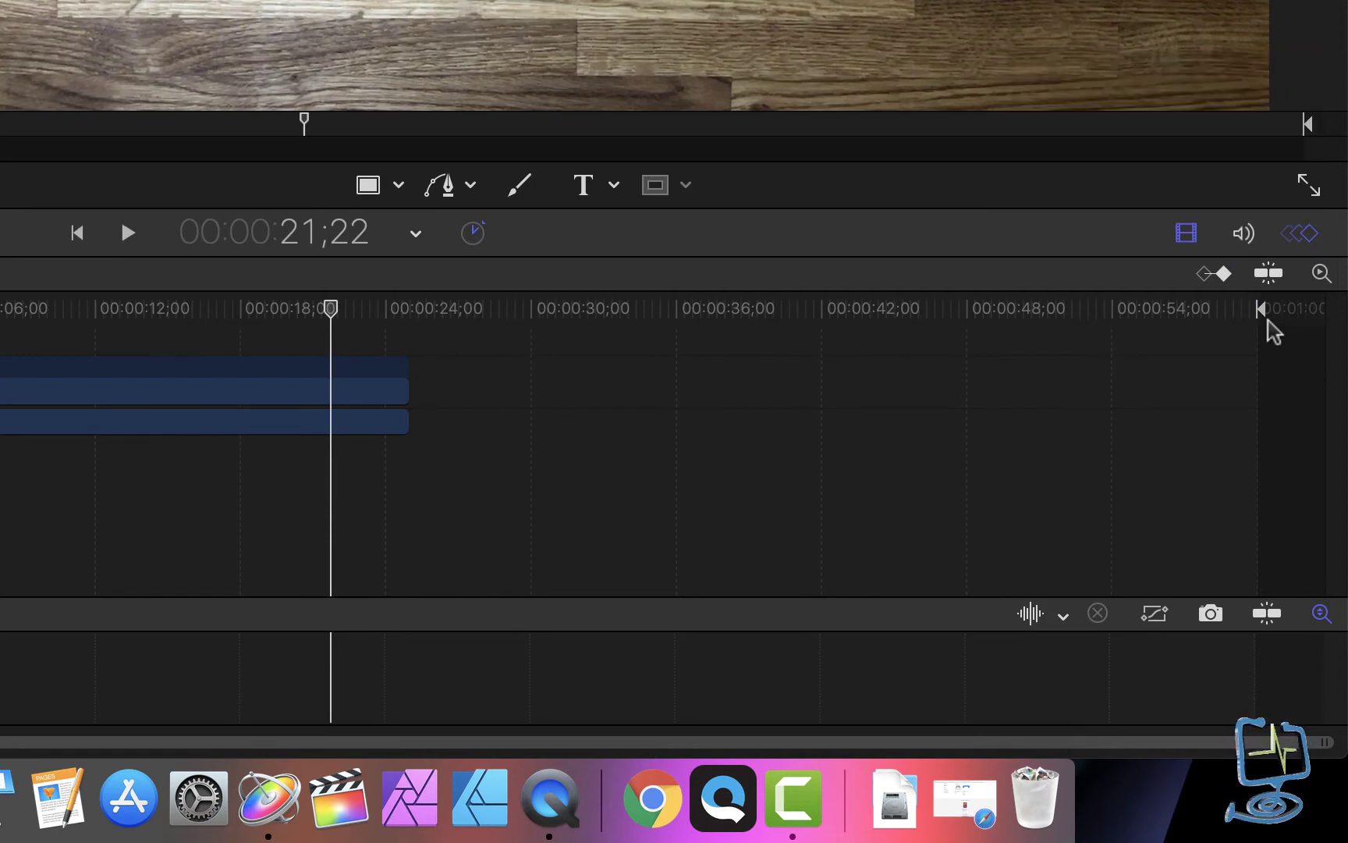
- Shorten the project's play range to the end of the GoPro footage and return the playhead to the beginning
mouse_move(1267, 320)
left_mouse_down()
mouse_move(1090, 346)
mouse_move(698, 355)
mouse_move(544, 316)
mouse_move(423, 314)
left_mouse_up()
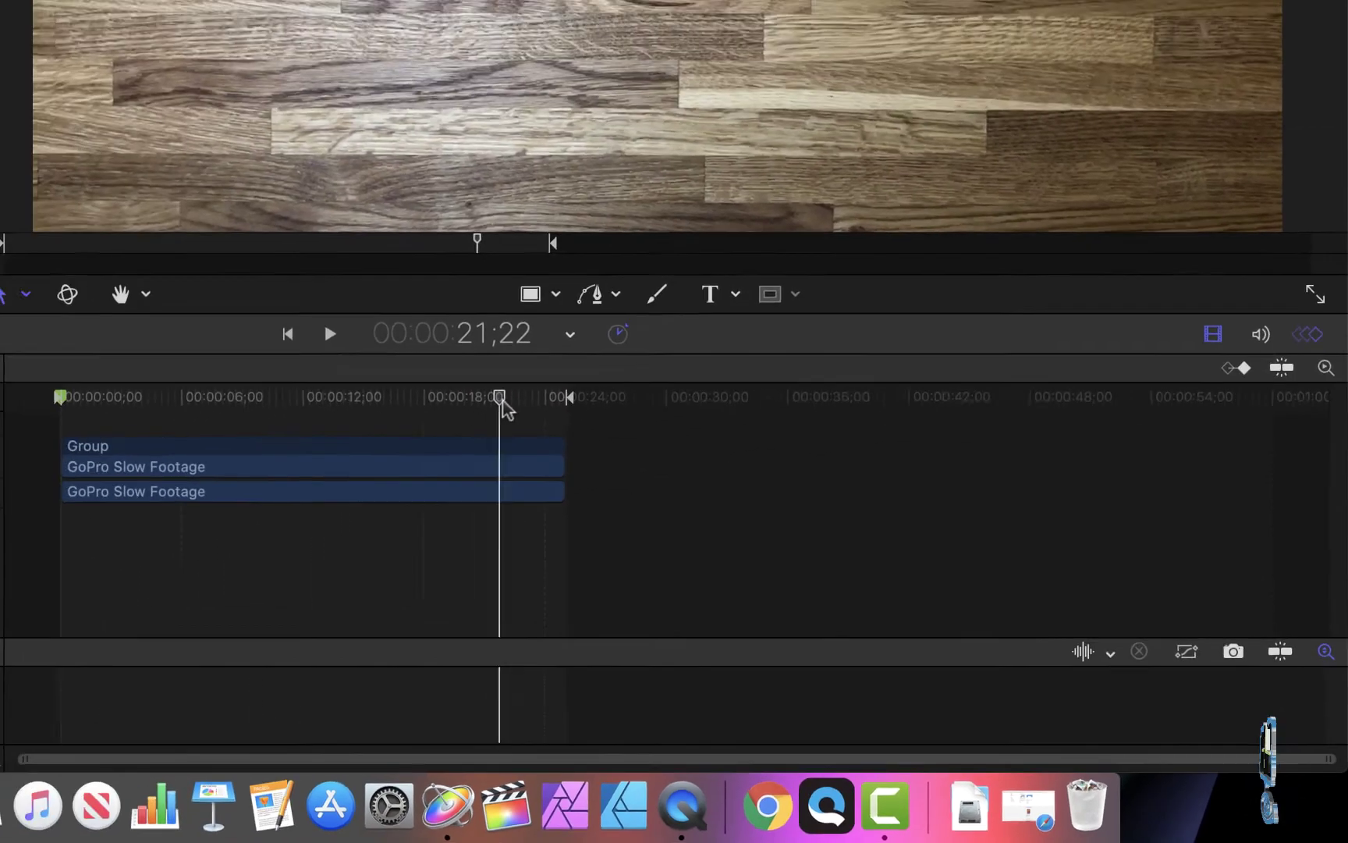
left_click_drag(332, 320, 223, 316)
left_click_drag(718, 607, 604, 614)
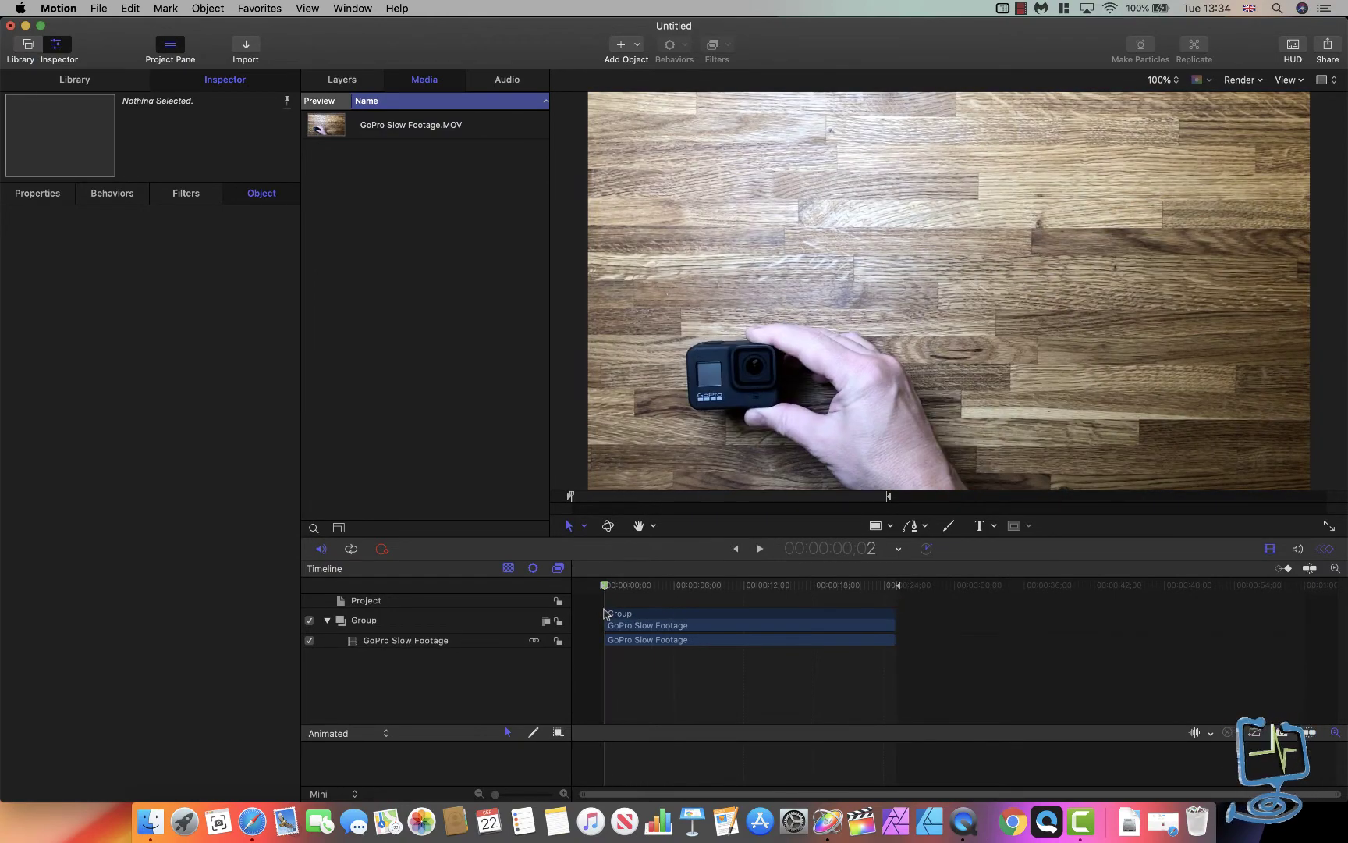
left_click(606, 613)
- Add a new group above the GoPro footage group and name it Text
left_click(477, 109)
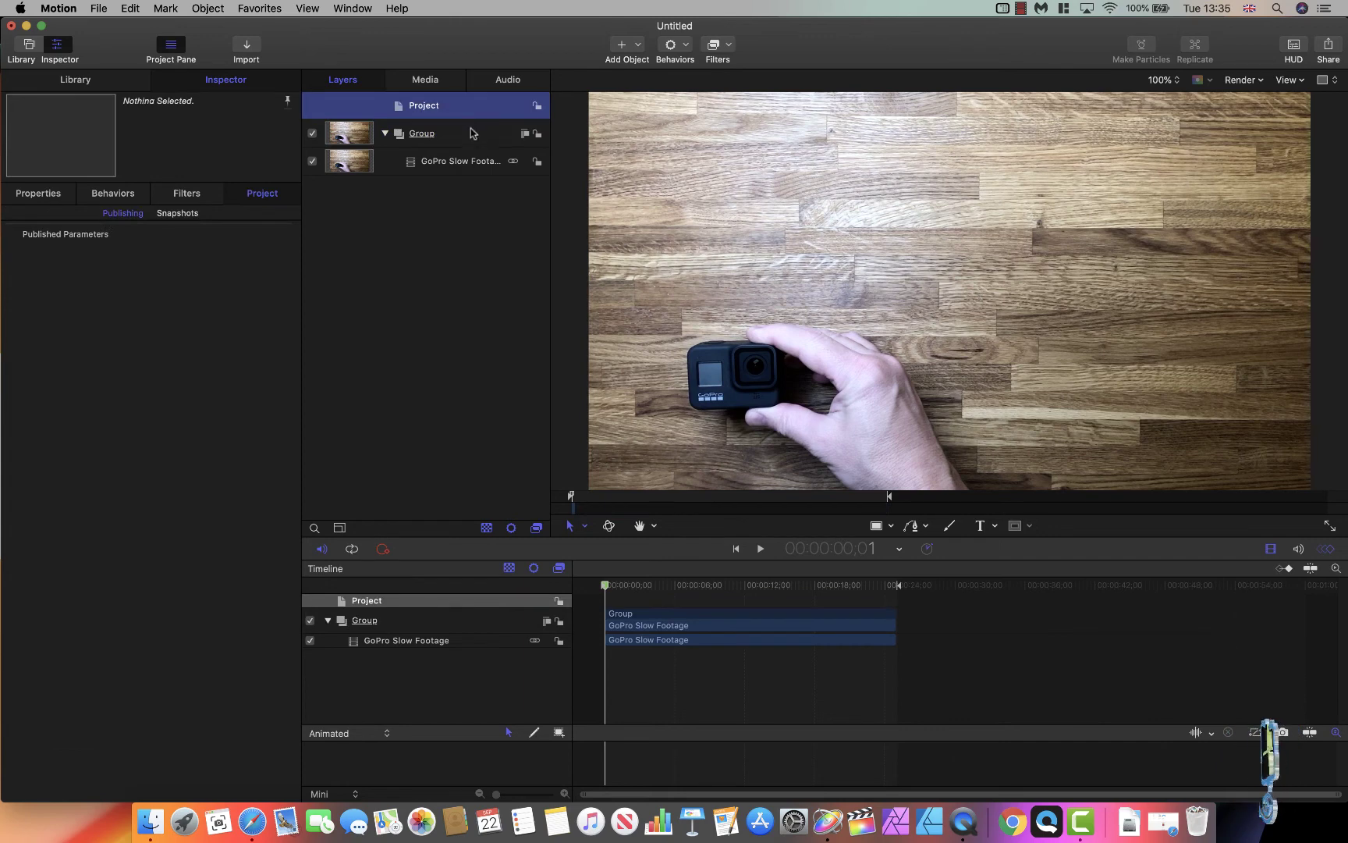
left_click(472, 135)
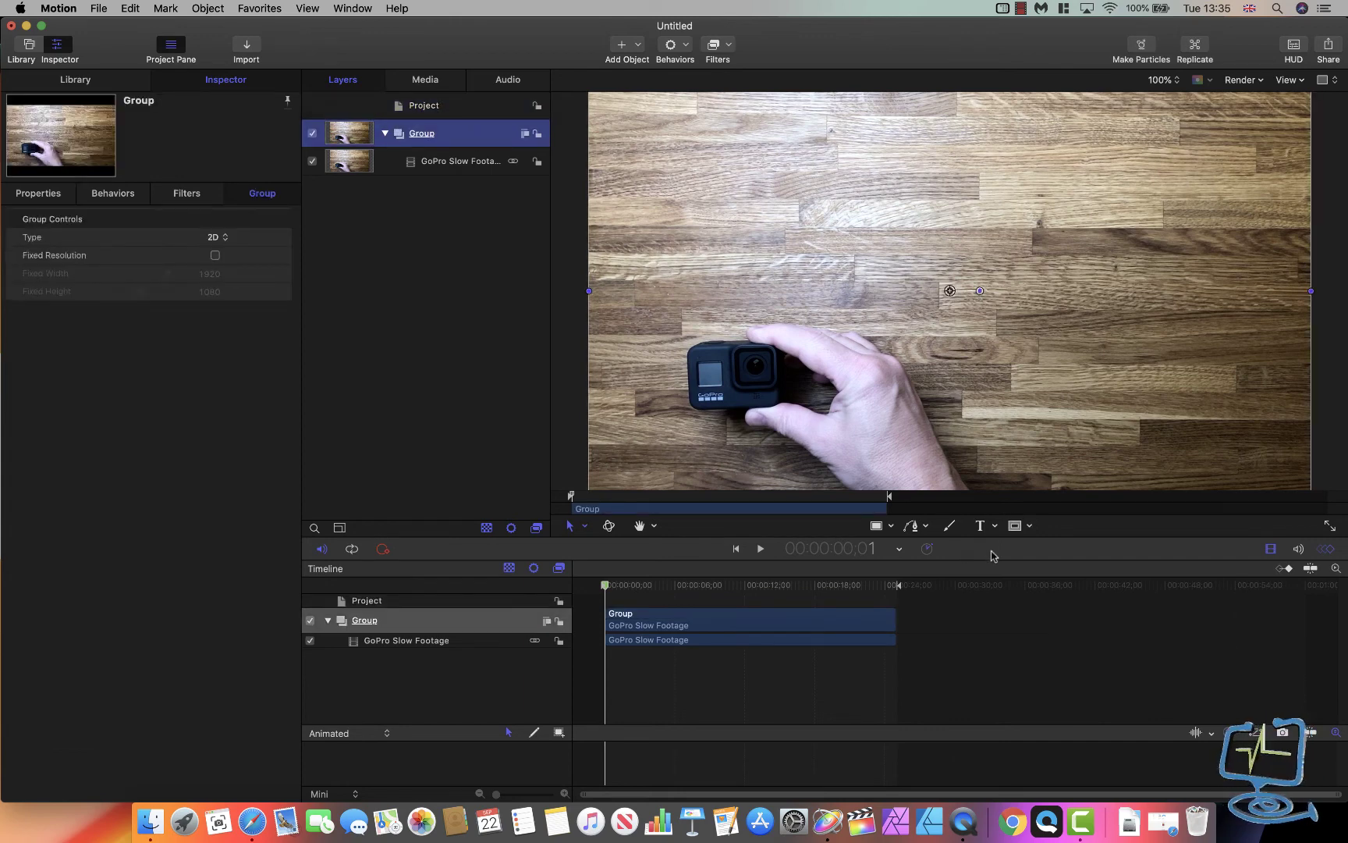
right_click(404, 229)
left_click(448, 233)
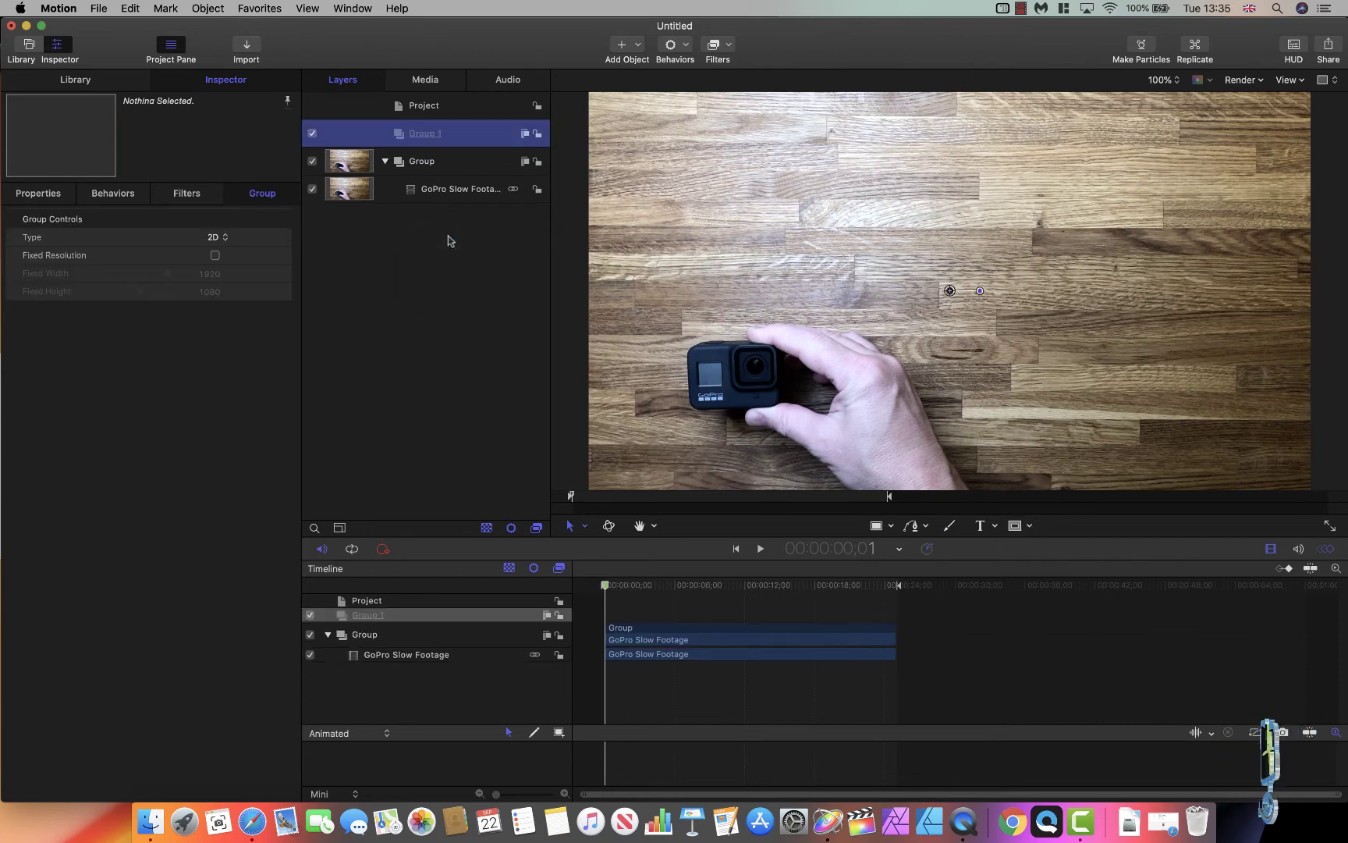
double_click(428, 136)
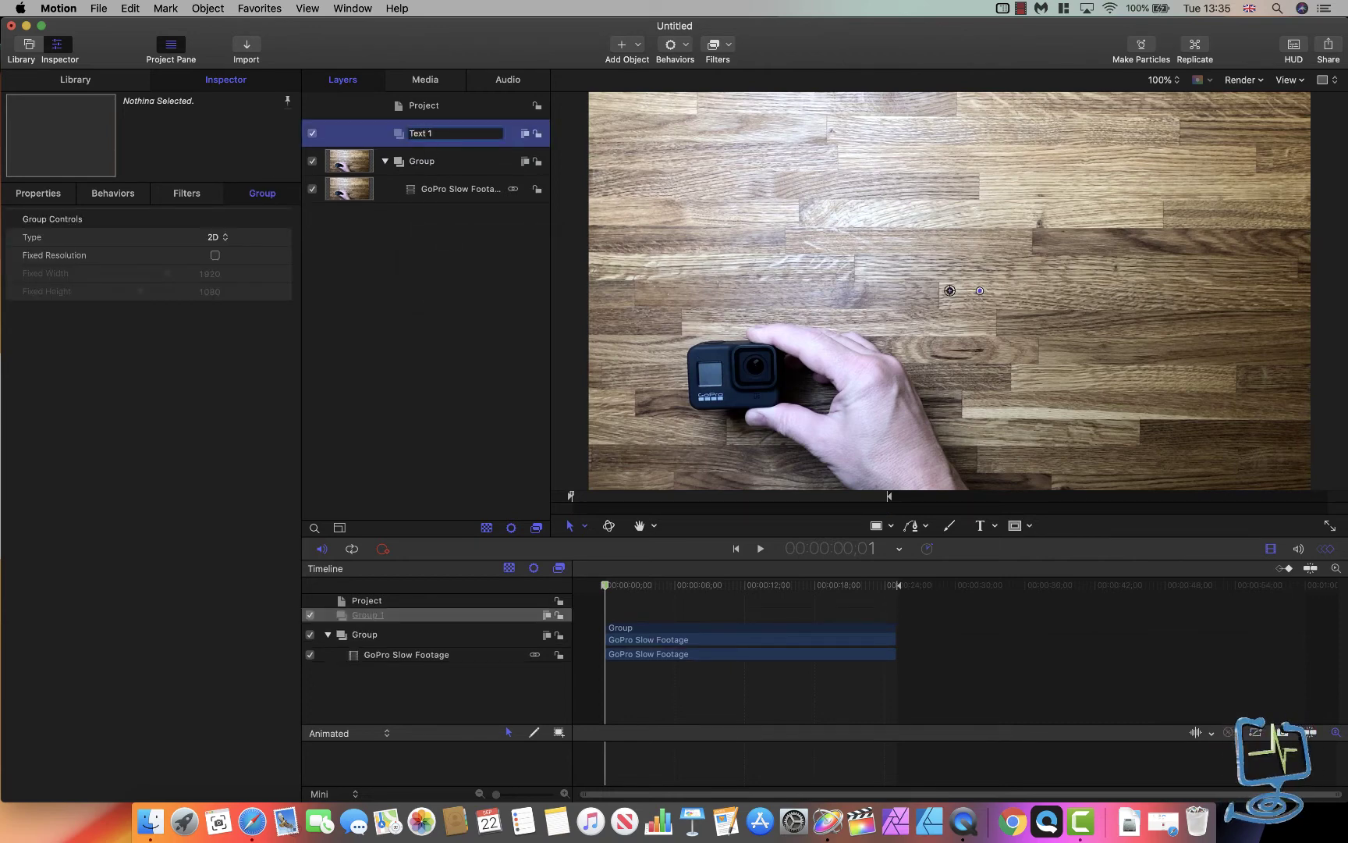
key("Return")
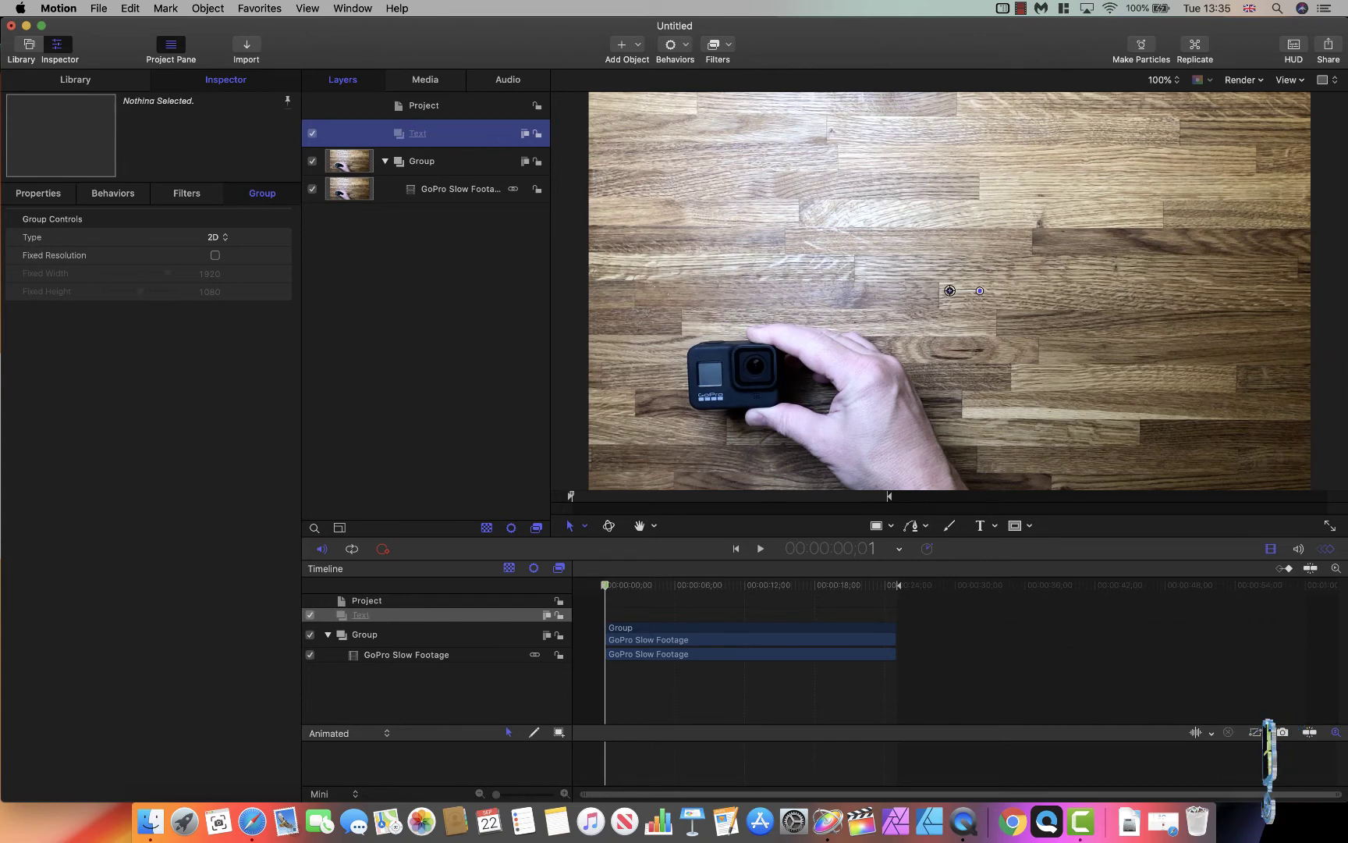
- Draw a text box above the camera in the Text group and enter "GoPro Hero 8"
left_click(447, 150)
left_click(454, 134)
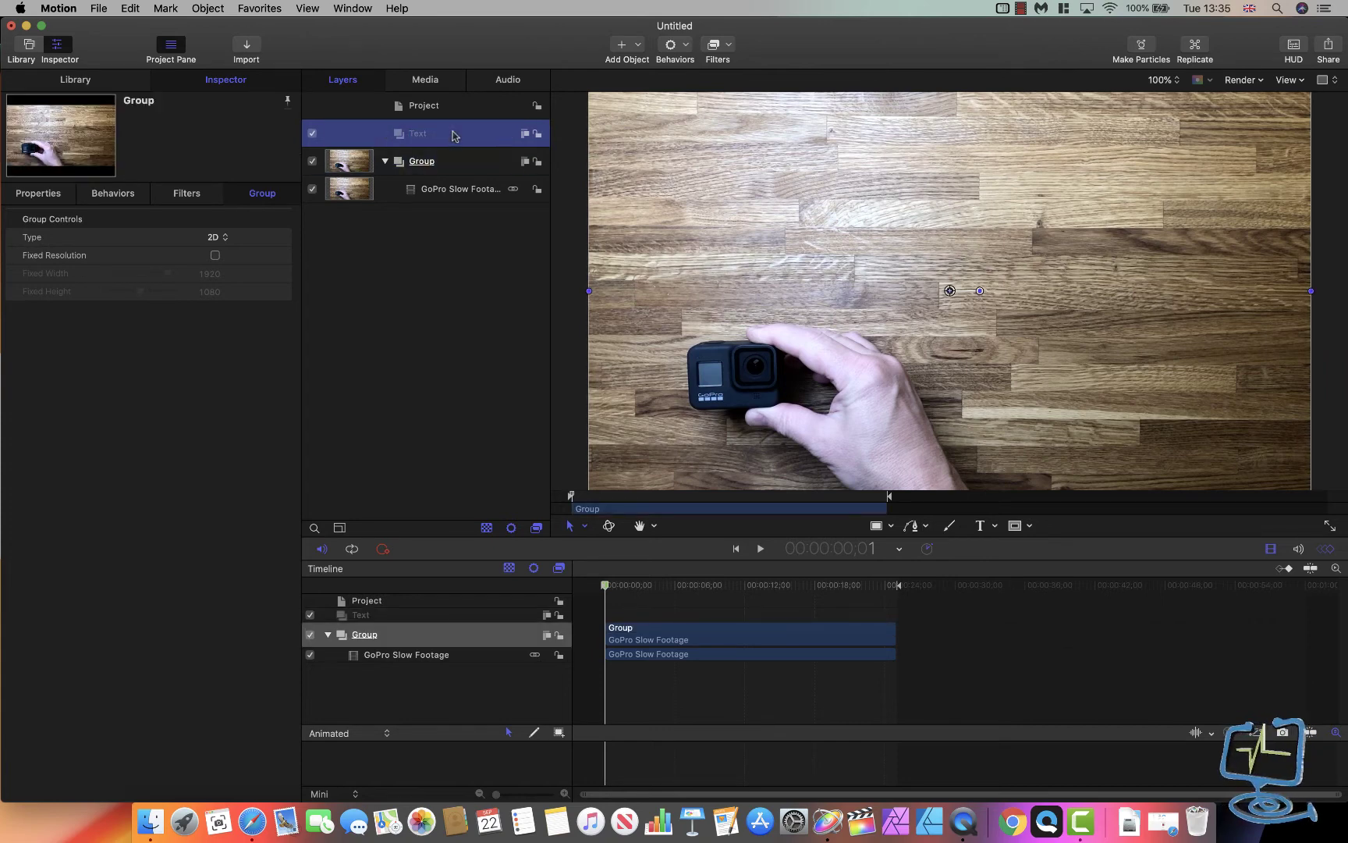
left_click(988, 528)
left_click(1007, 546)
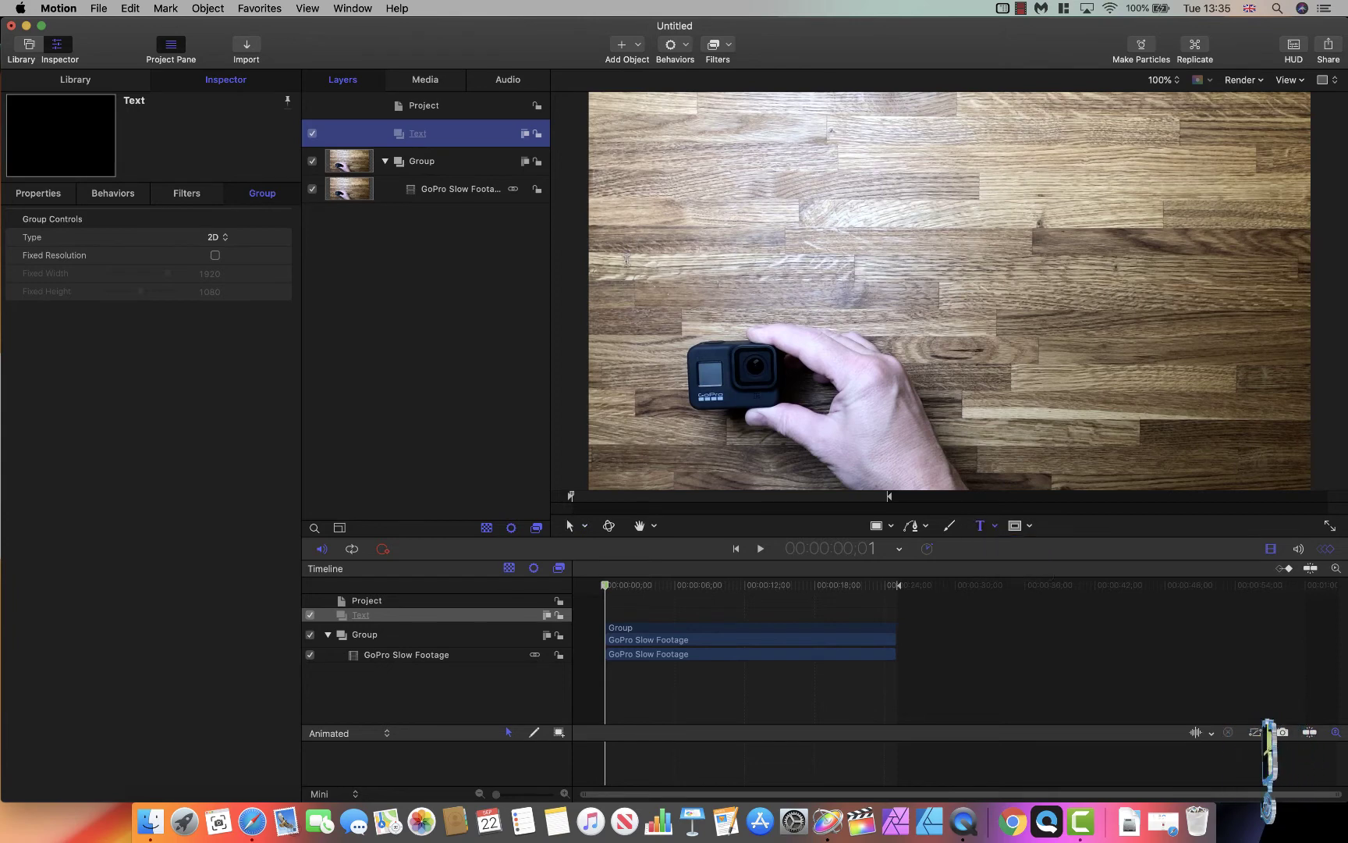
left_click_drag(616, 252, 823, 314)
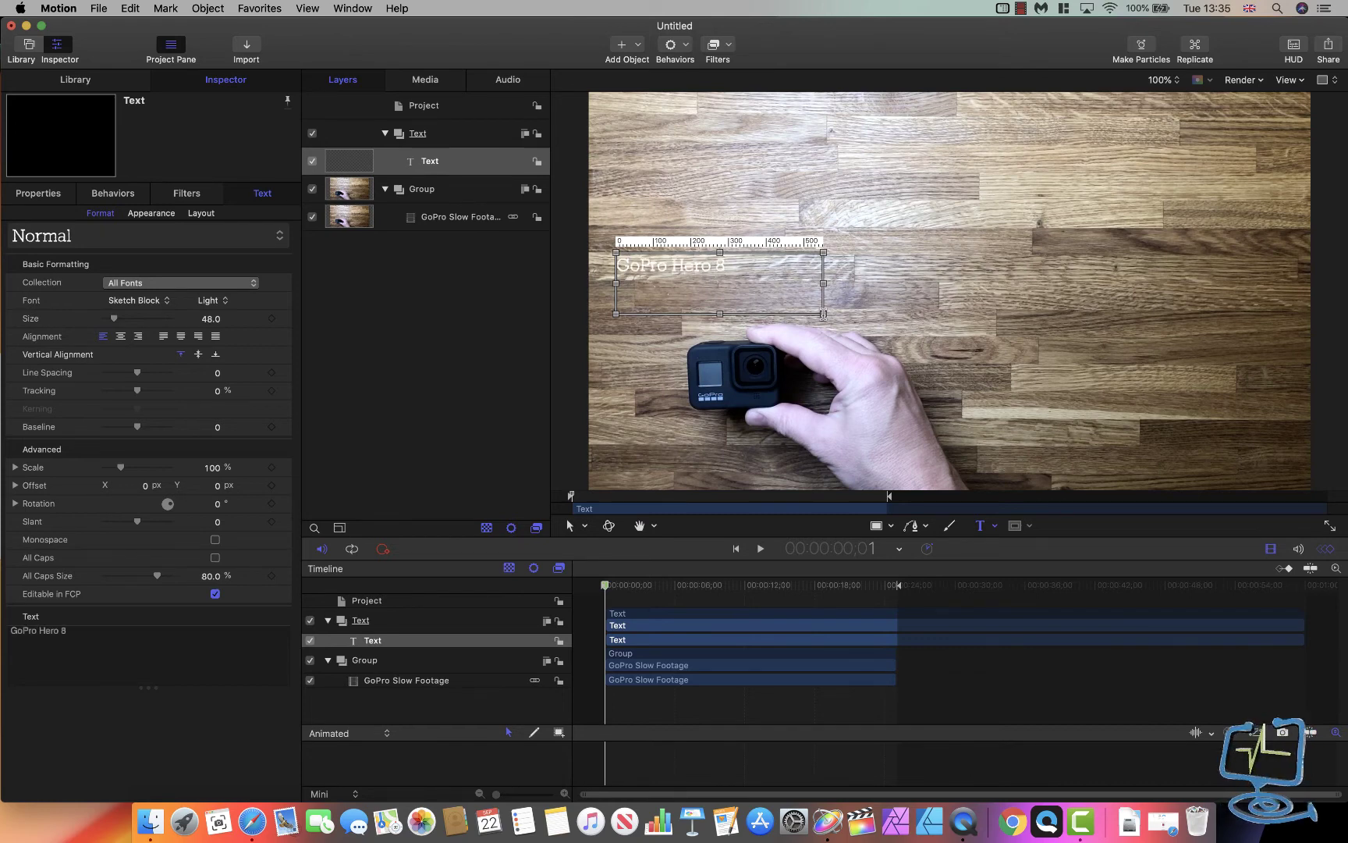
- Set the whole GoPro Hero 8 title to size 88, centre-justified and vertically aligned to the middle
key("super+a")
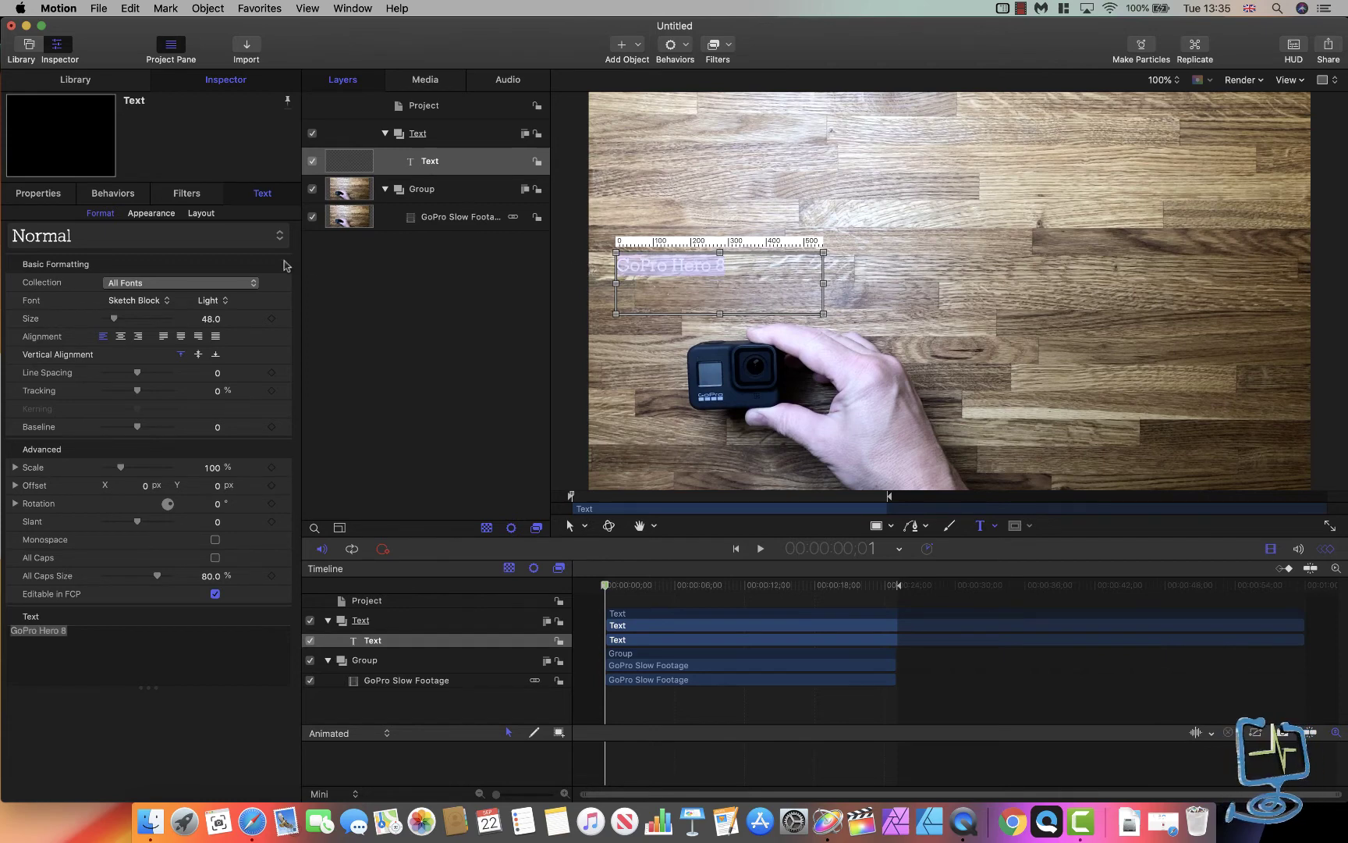
left_click_drag(117, 324, 123, 324)
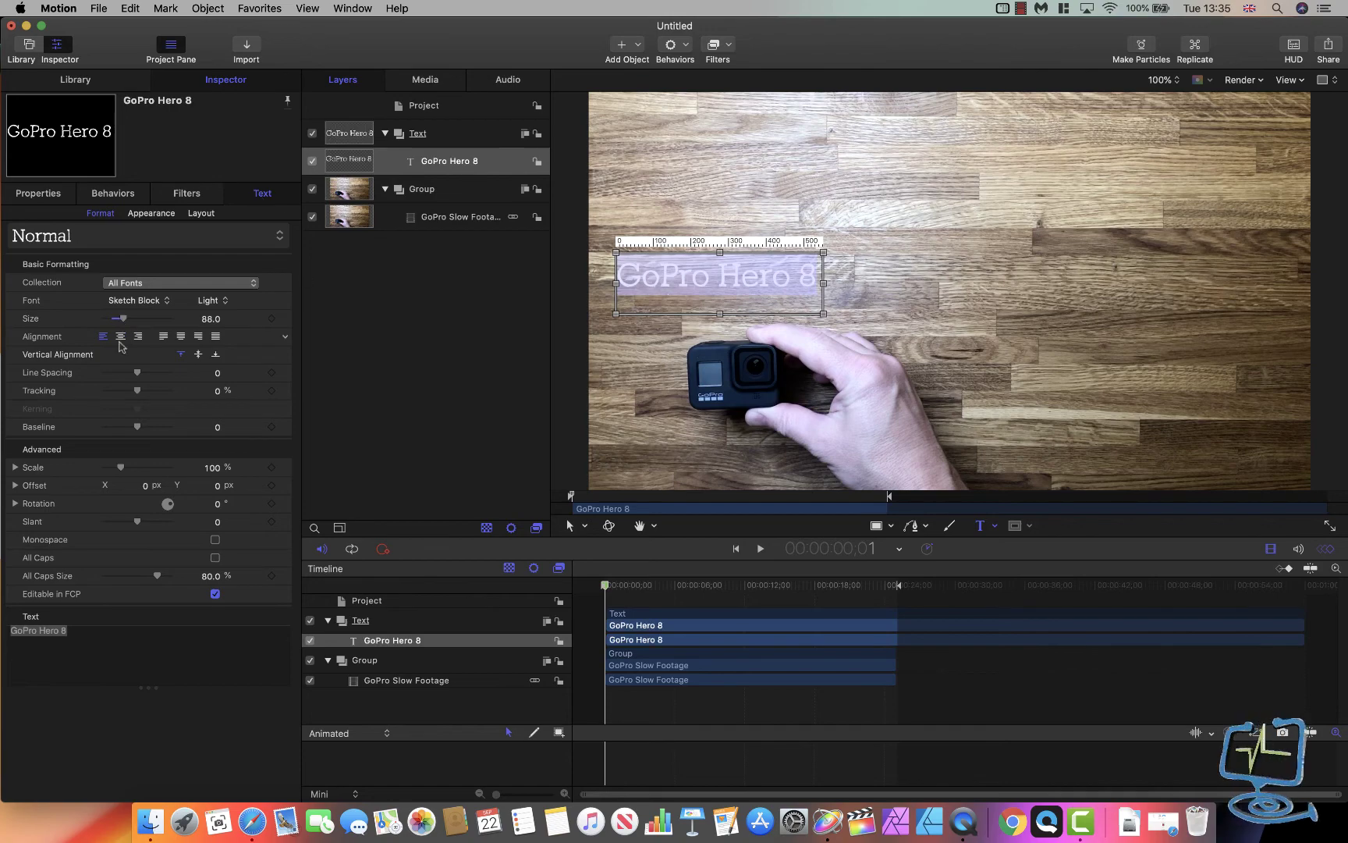
left_click(120, 336)
left_click(181, 335)
left_click(198, 355)
- Change the face colour of the GoPro Hero 8 title to black
left_click(151, 213)
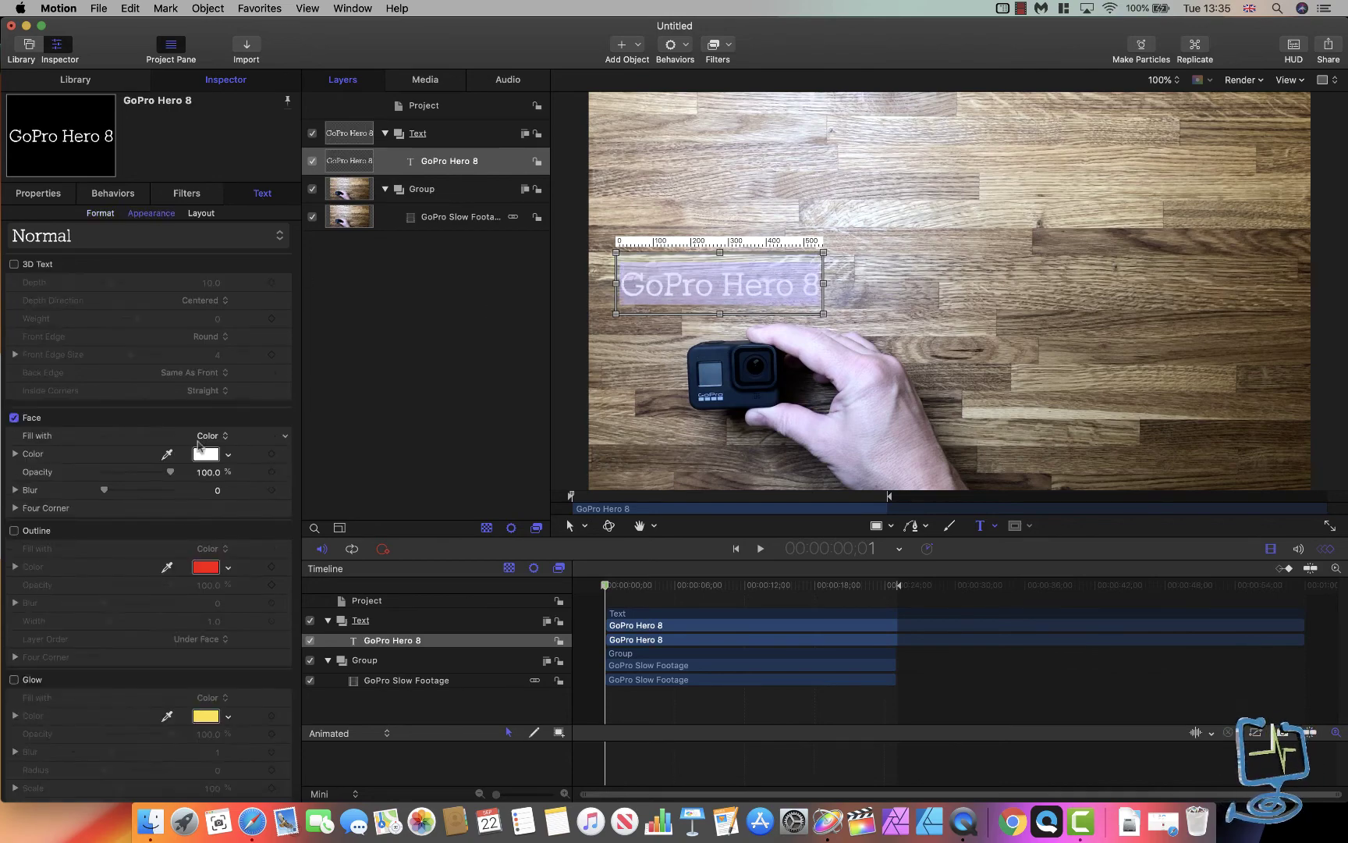
left_click(206, 454)
left_click(8, 624)
left_click_drag(110, 490, 114, 492)
left_click(8, 540)
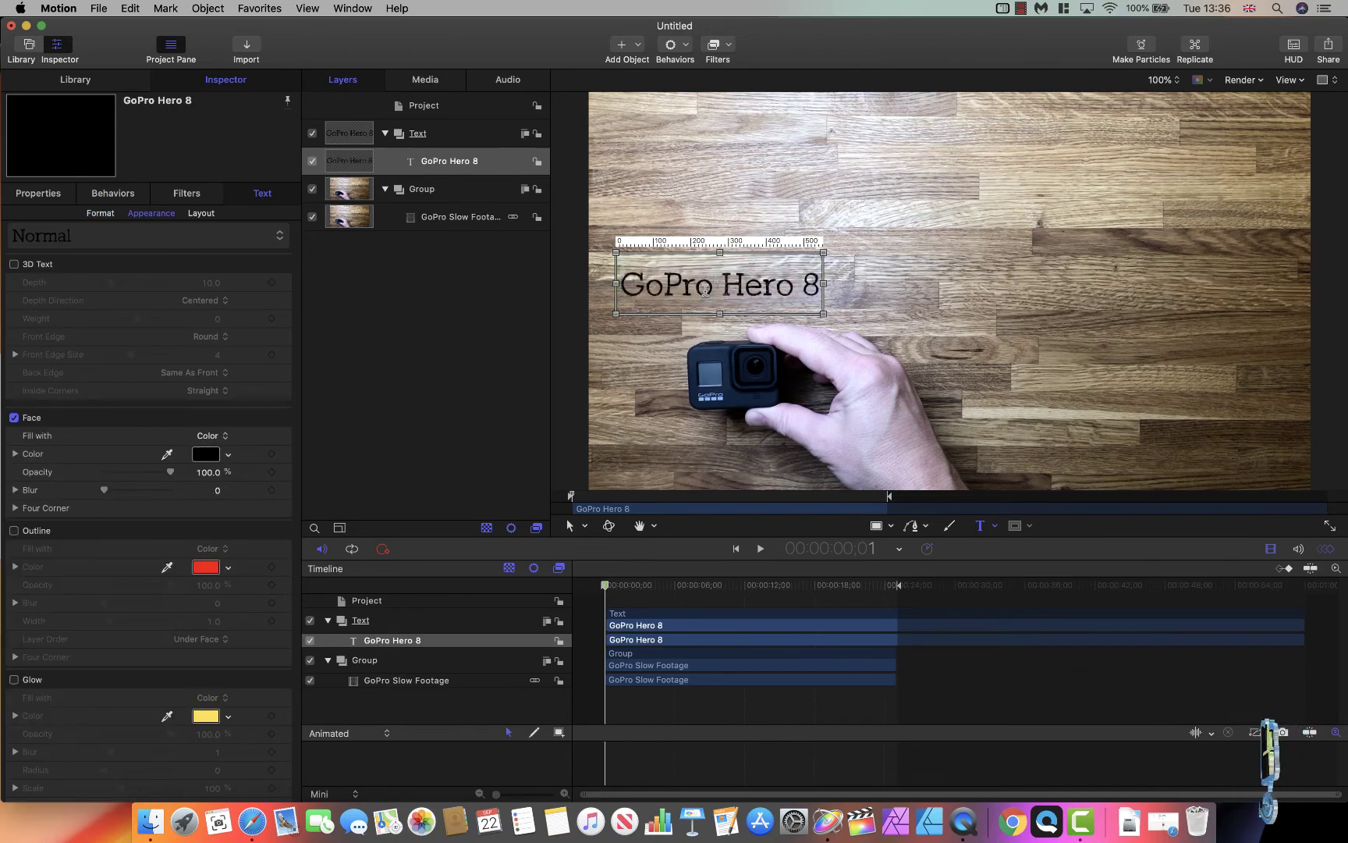
- Set the title's font to Shabash Pro and move the title down to just above the GoPro camera
left_click(100, 213)
left_click(158, 301)
left_click(144, 119)
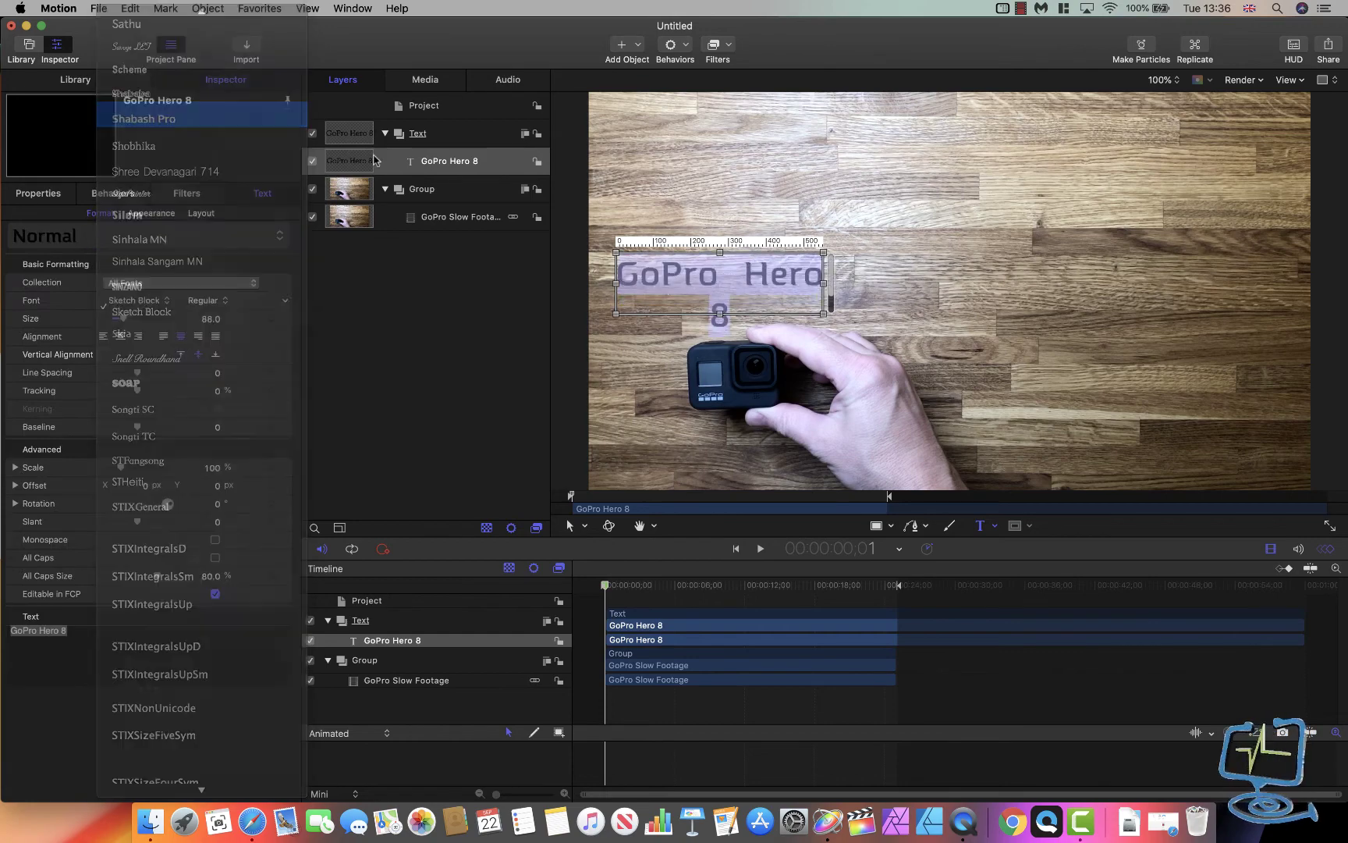
key("Escape")
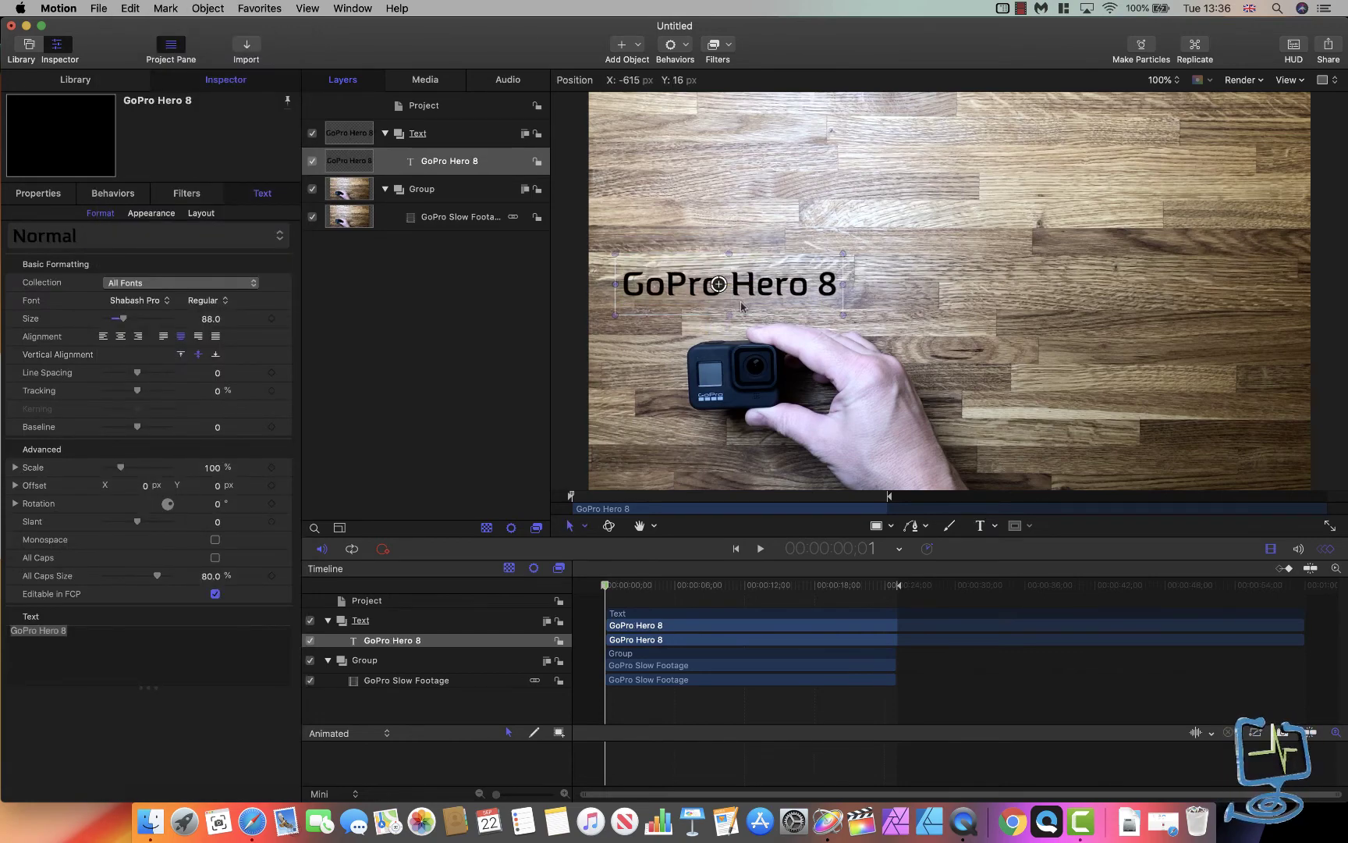
left_click_drag(726, 286, 732, 318)
left_click(836, 371)
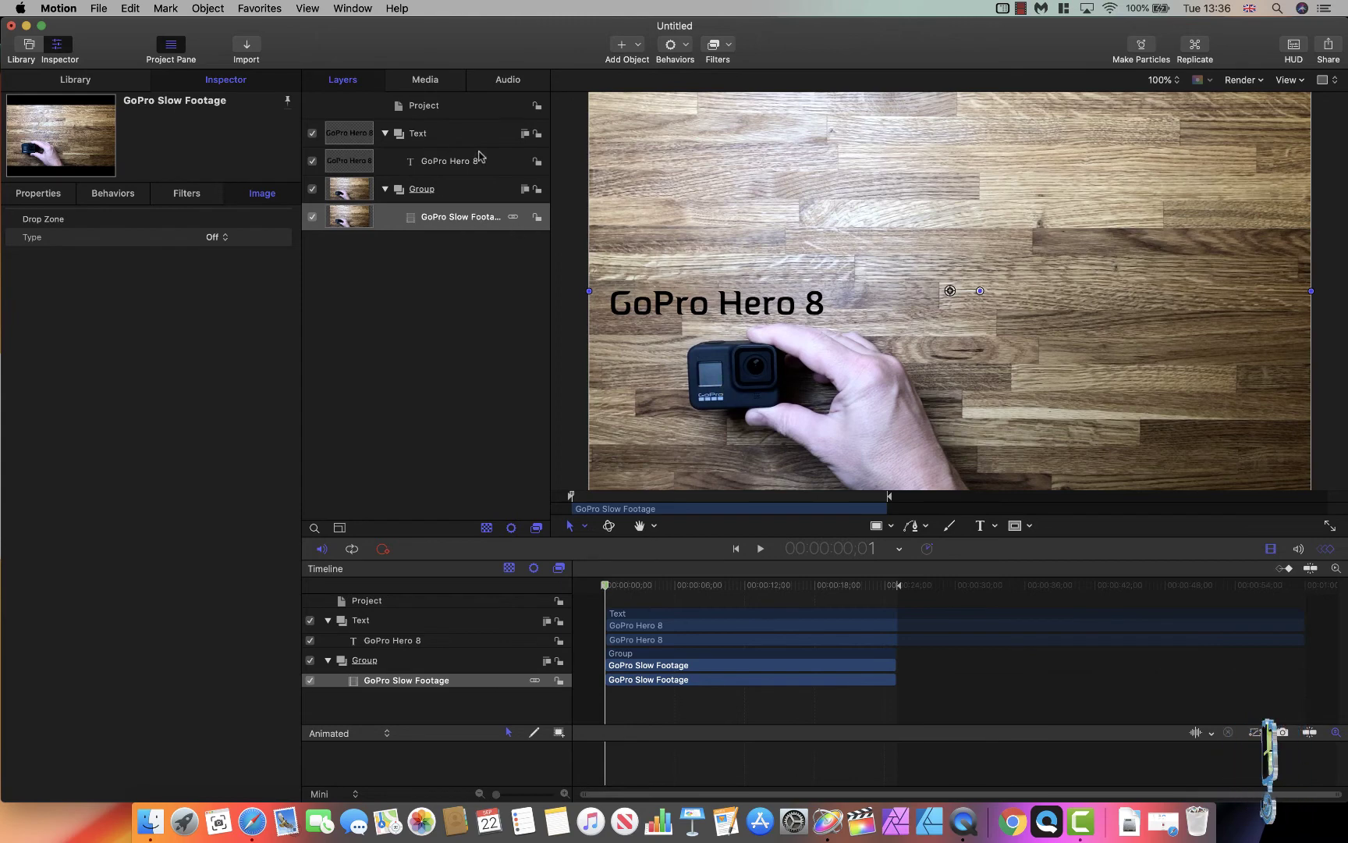
- Add a Match Move motion tracking behavior to the Text group
left_click(437, 135)
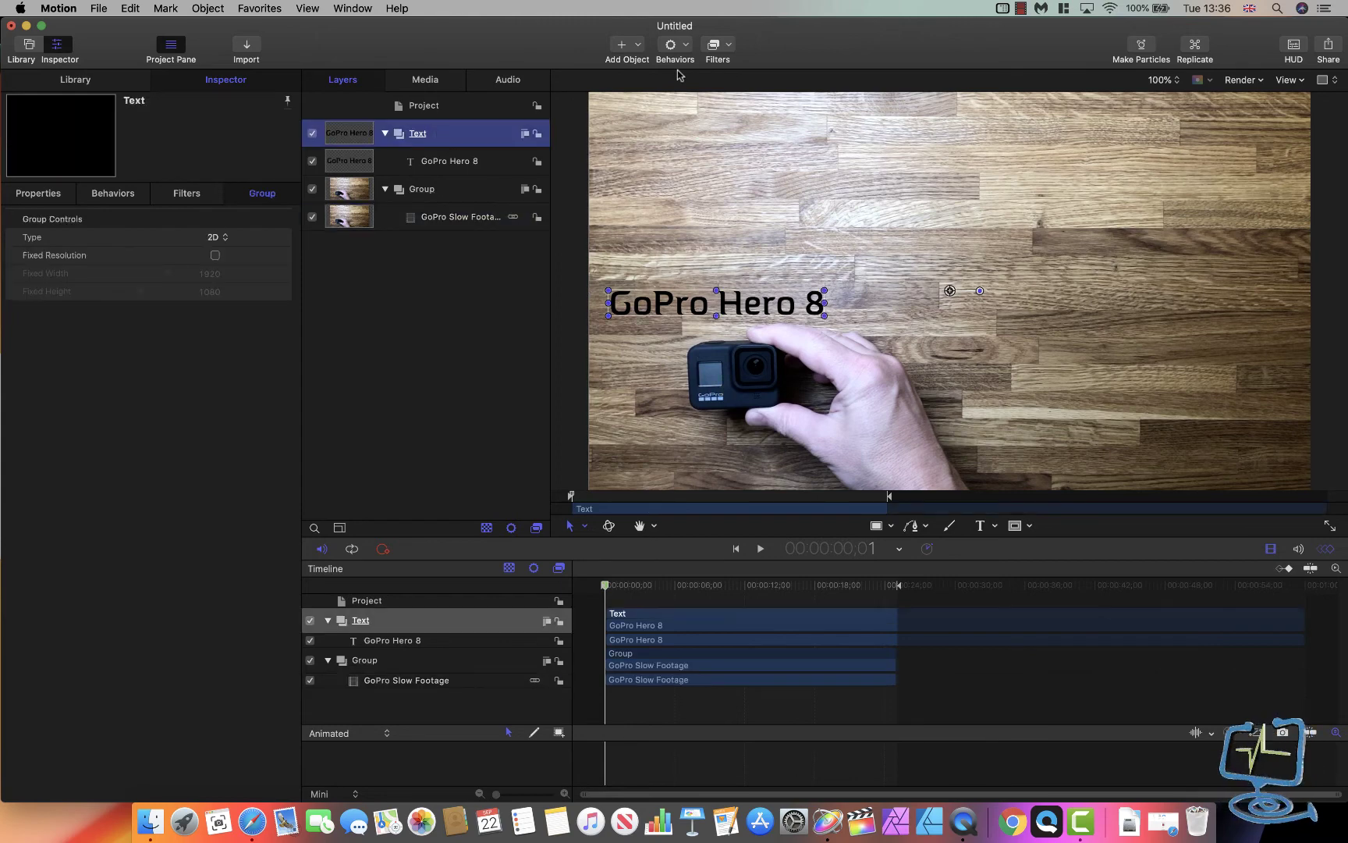
left_click(689, 47)
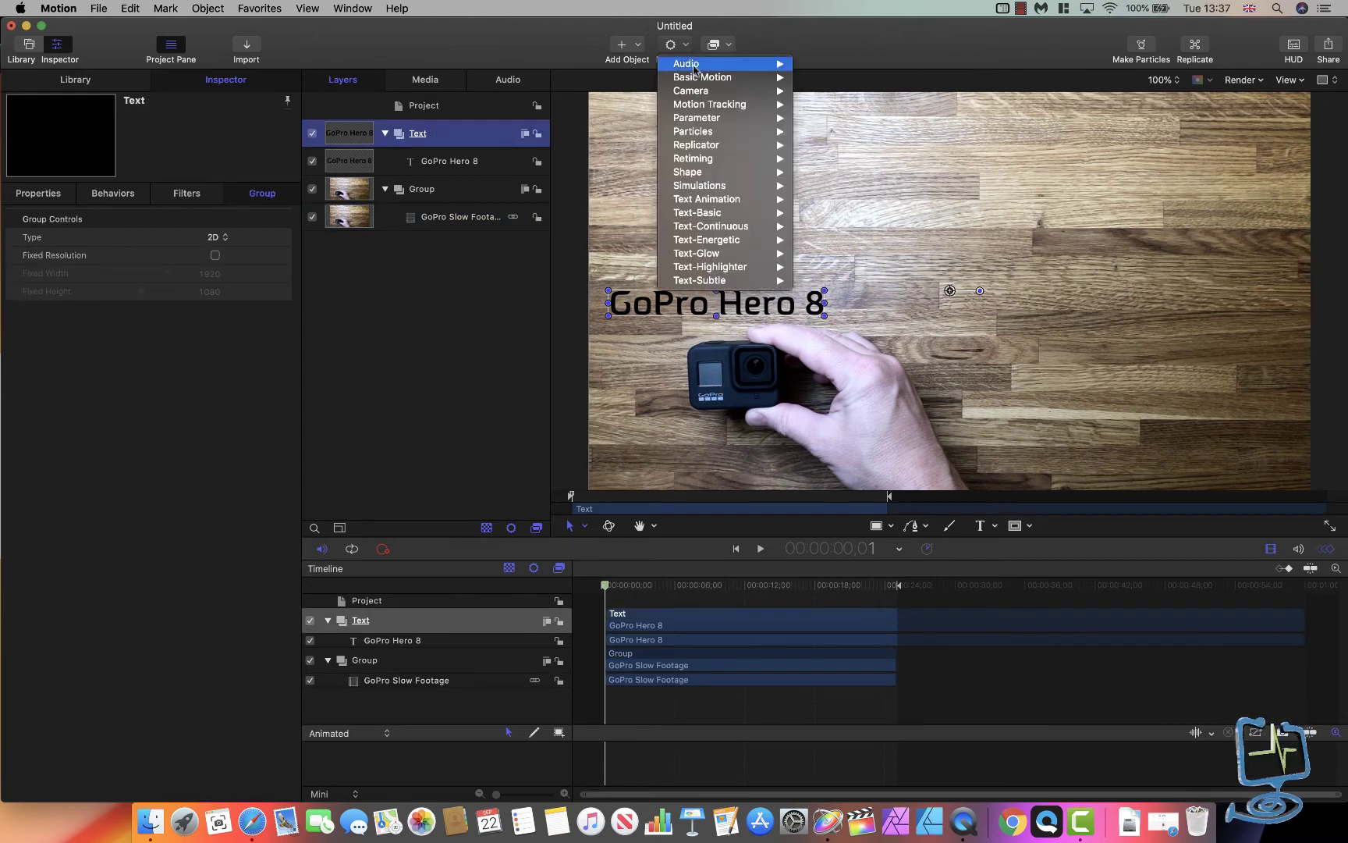
mouse_move(716, 108)
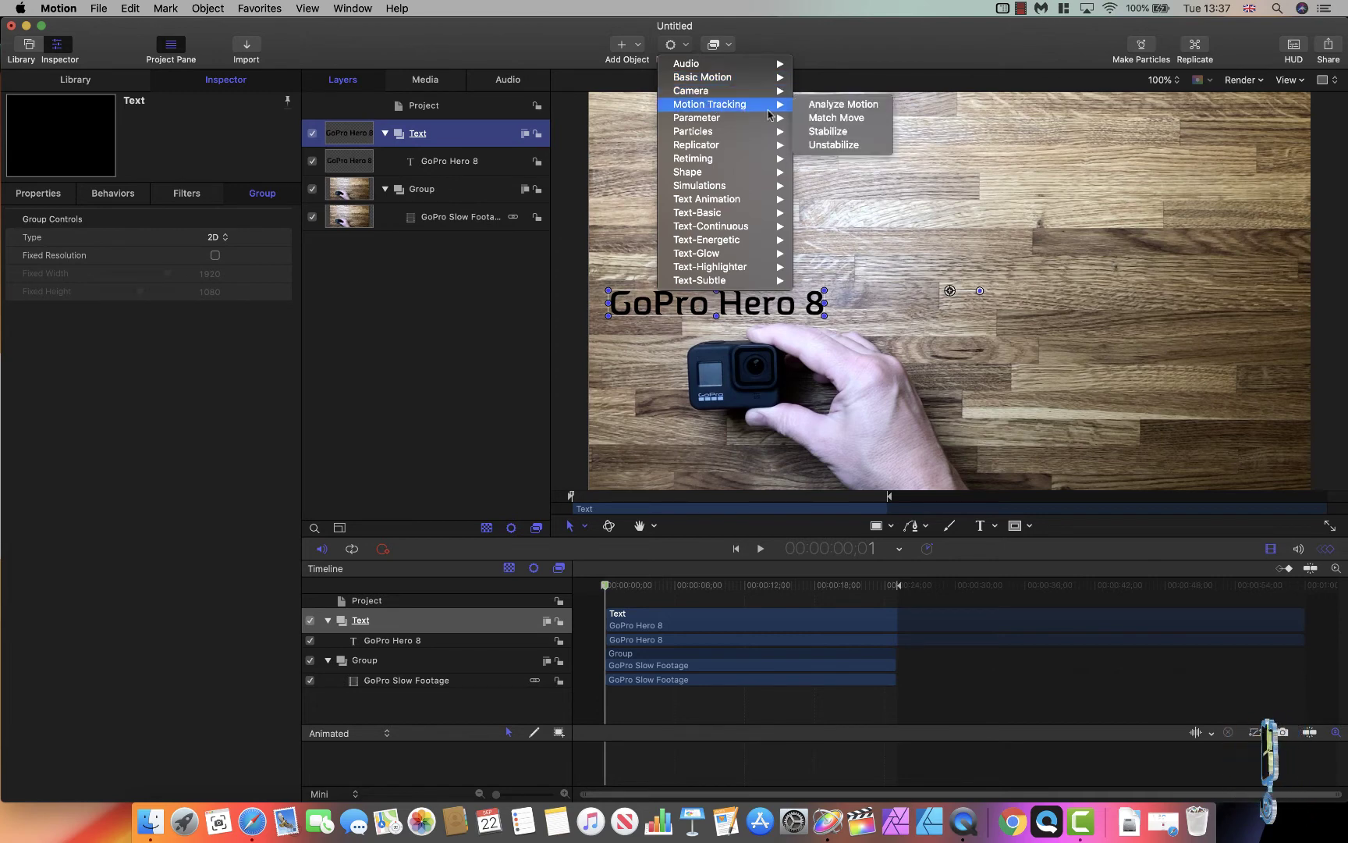
left_click(835, 118)
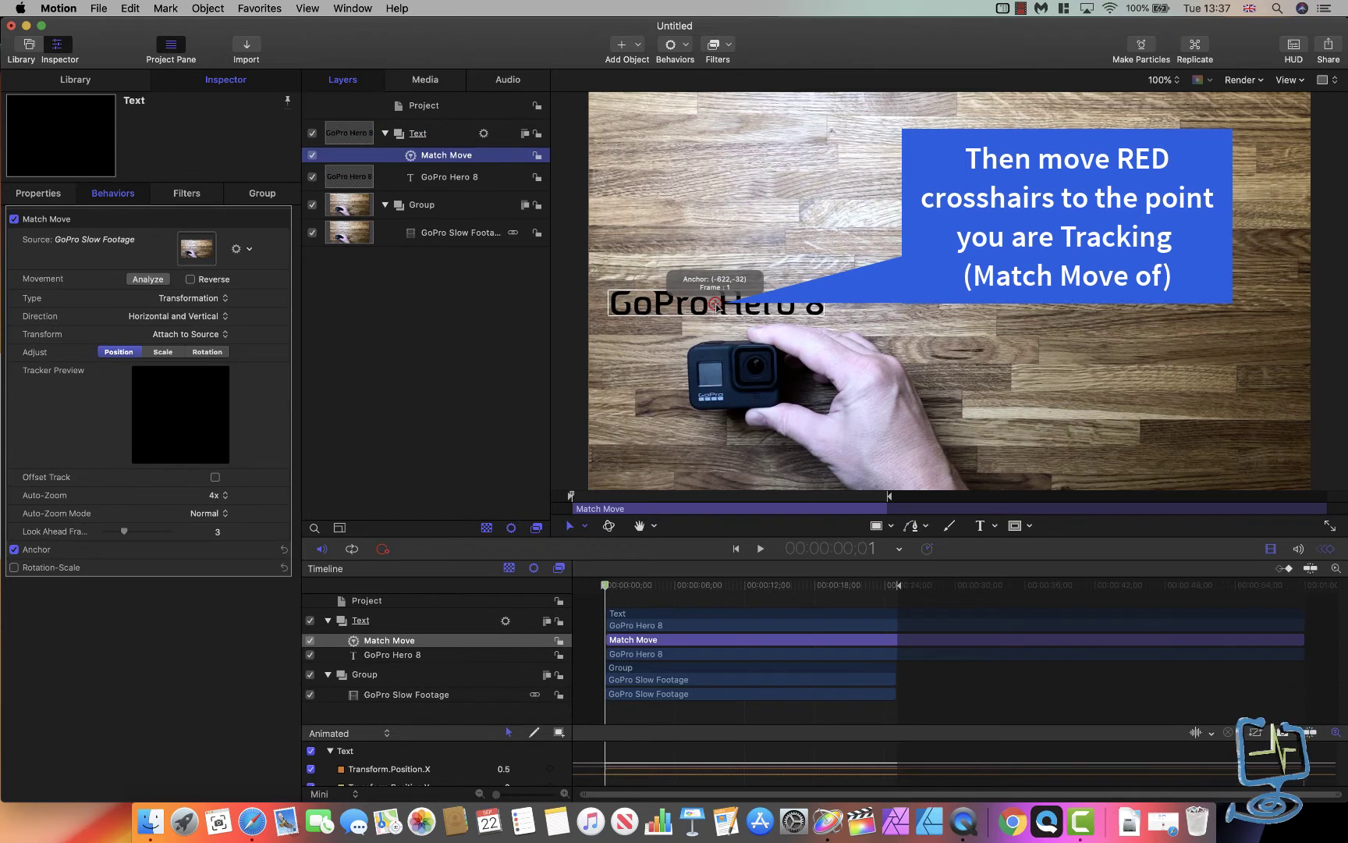
- Place the Match Move anchor tracker on the camera's GoPro logo, analyze the movement and return to the first frame
left_click_drag(717, 305, 702, 399)
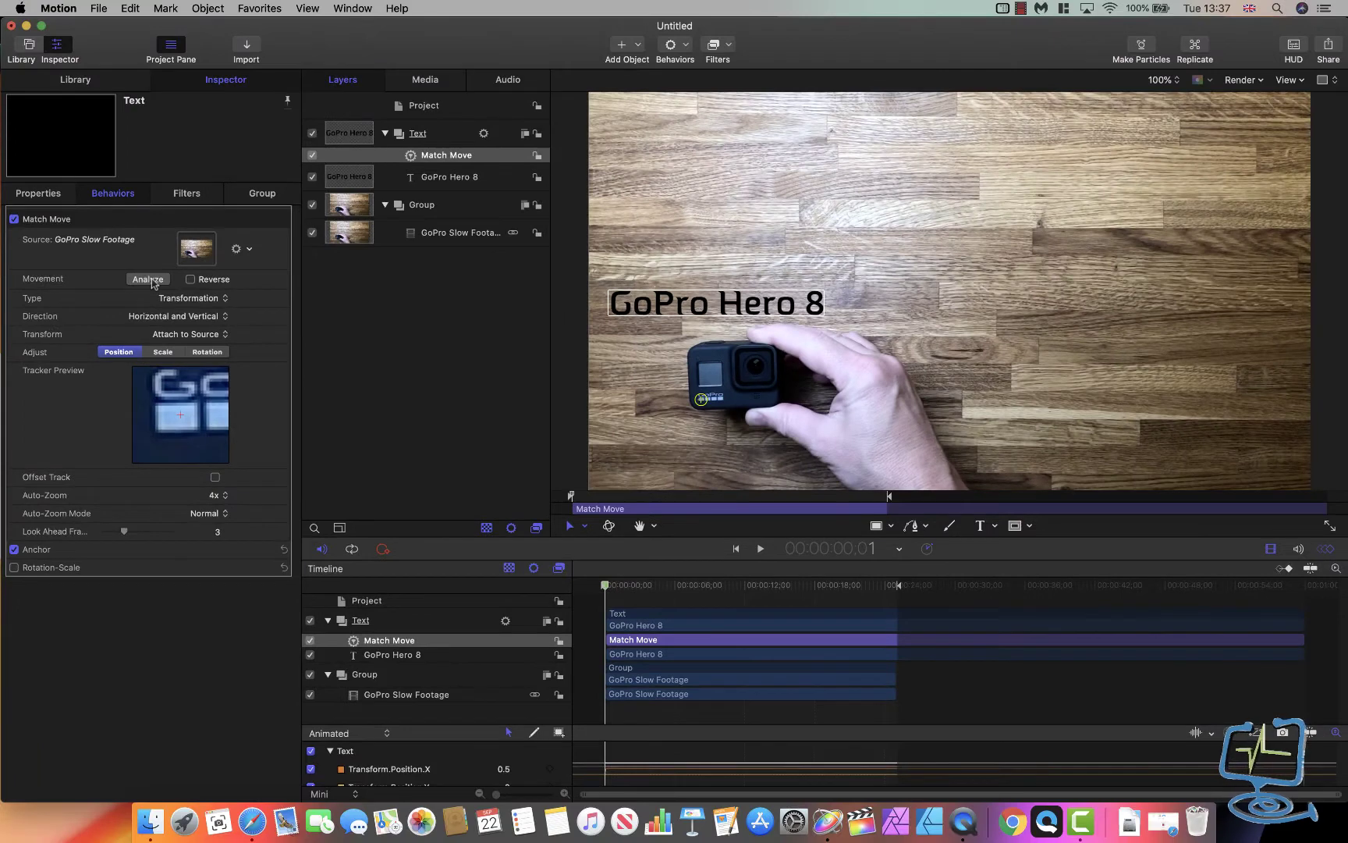
left_click(148, 280)
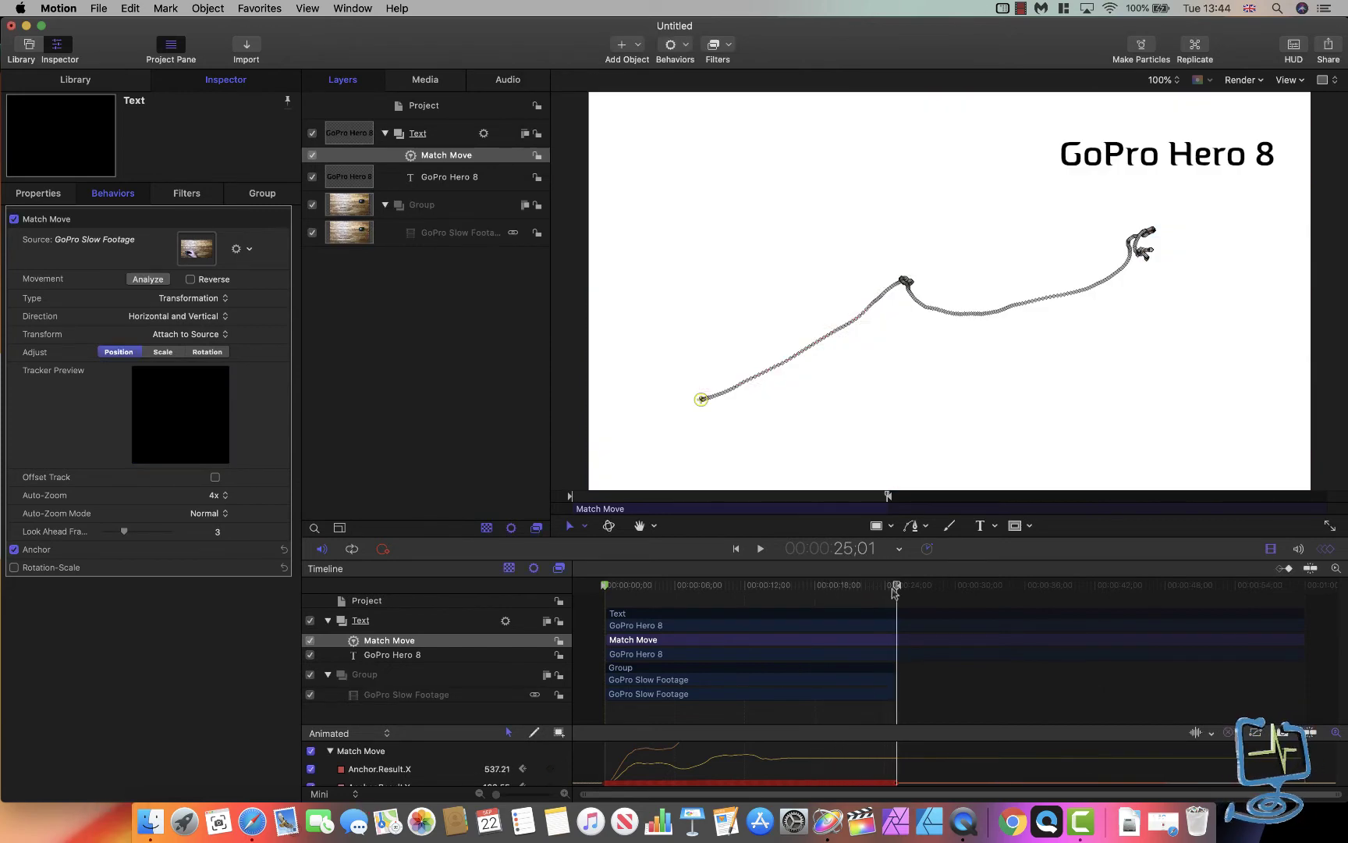
left_click_drag(897, 586, 604, 595)
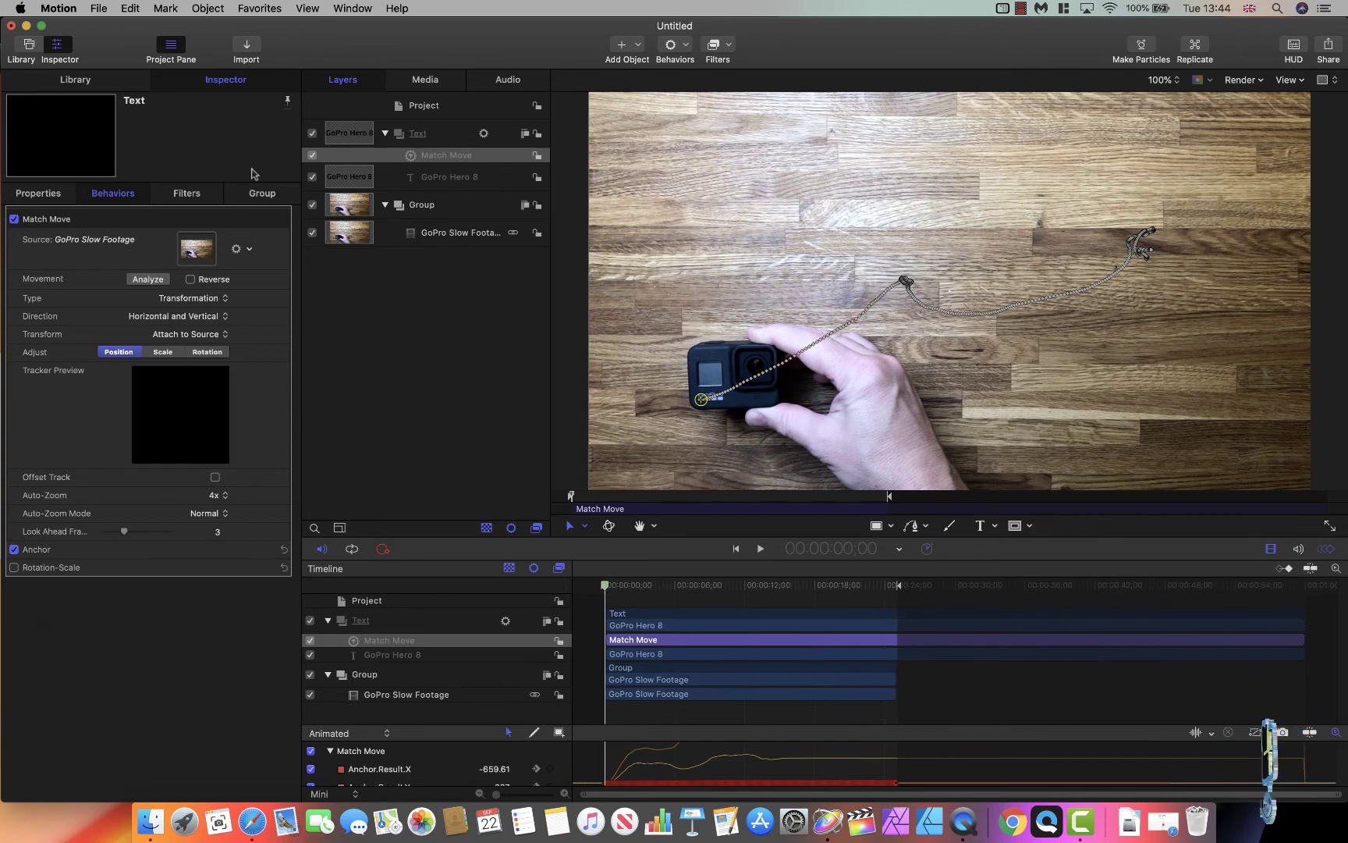
- Review the Text group's settings and properties, and the settings of its Match Move behavior
left_click(258, 195)
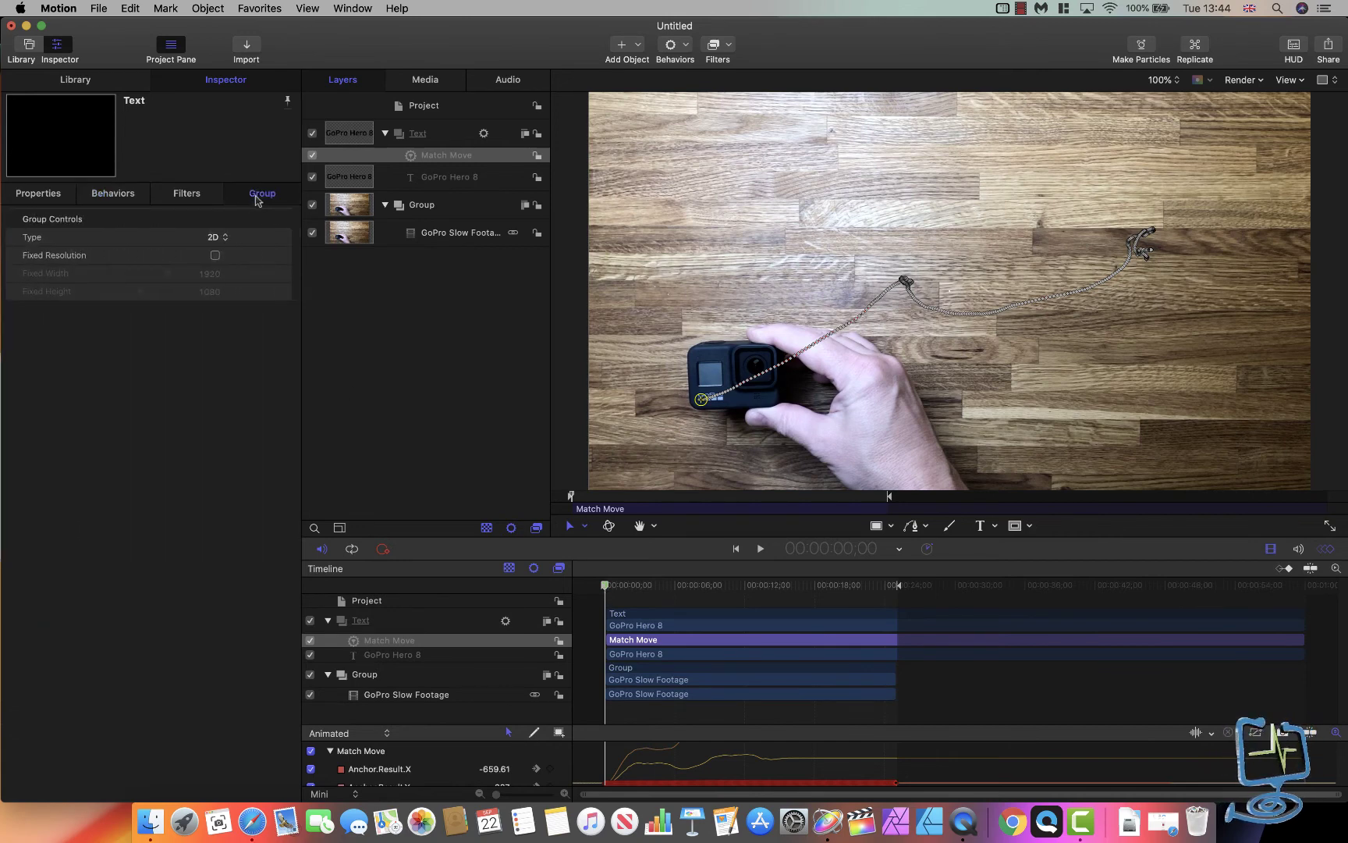
left_click(448, 107)
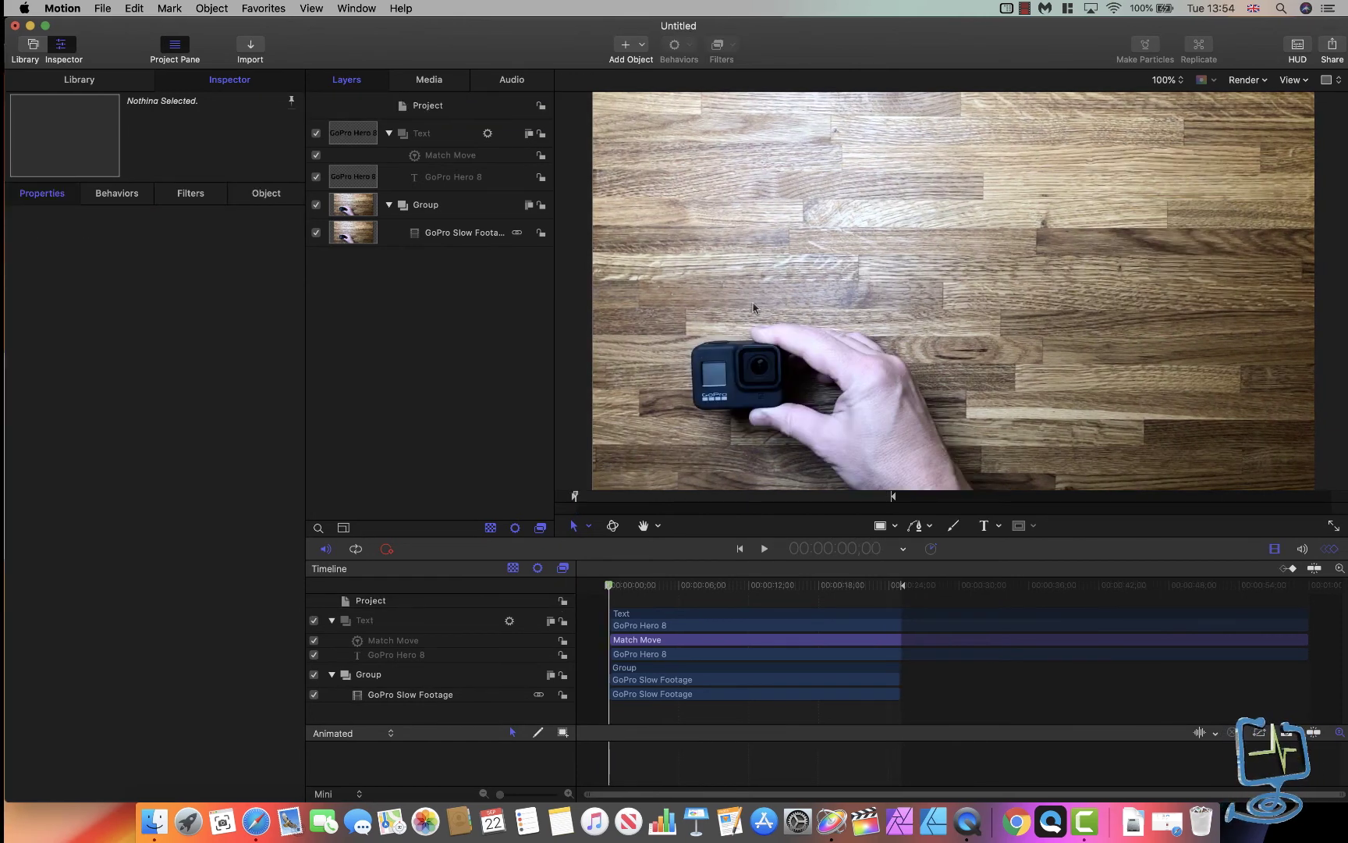
left_click(450, 144)
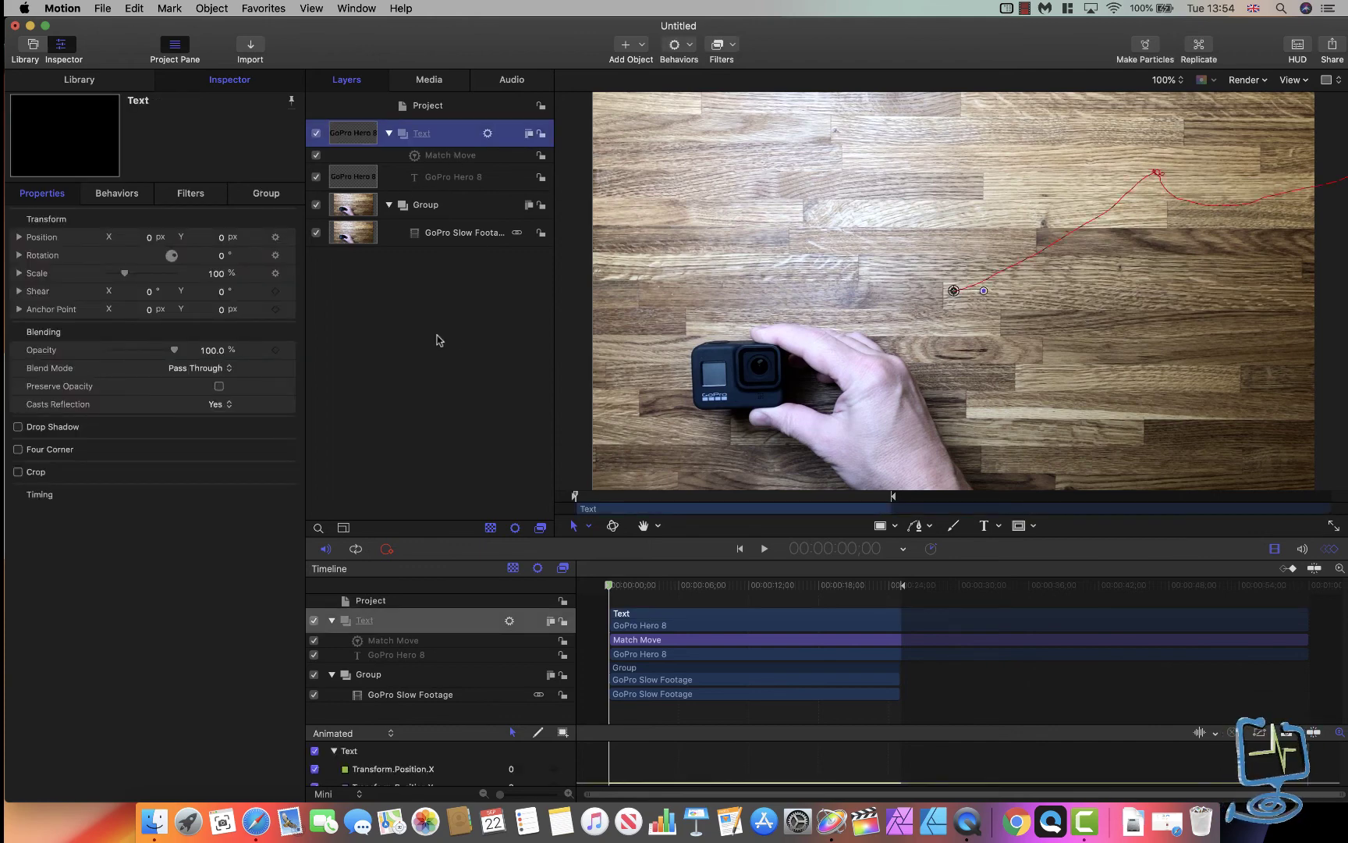
left_click(449, 157)
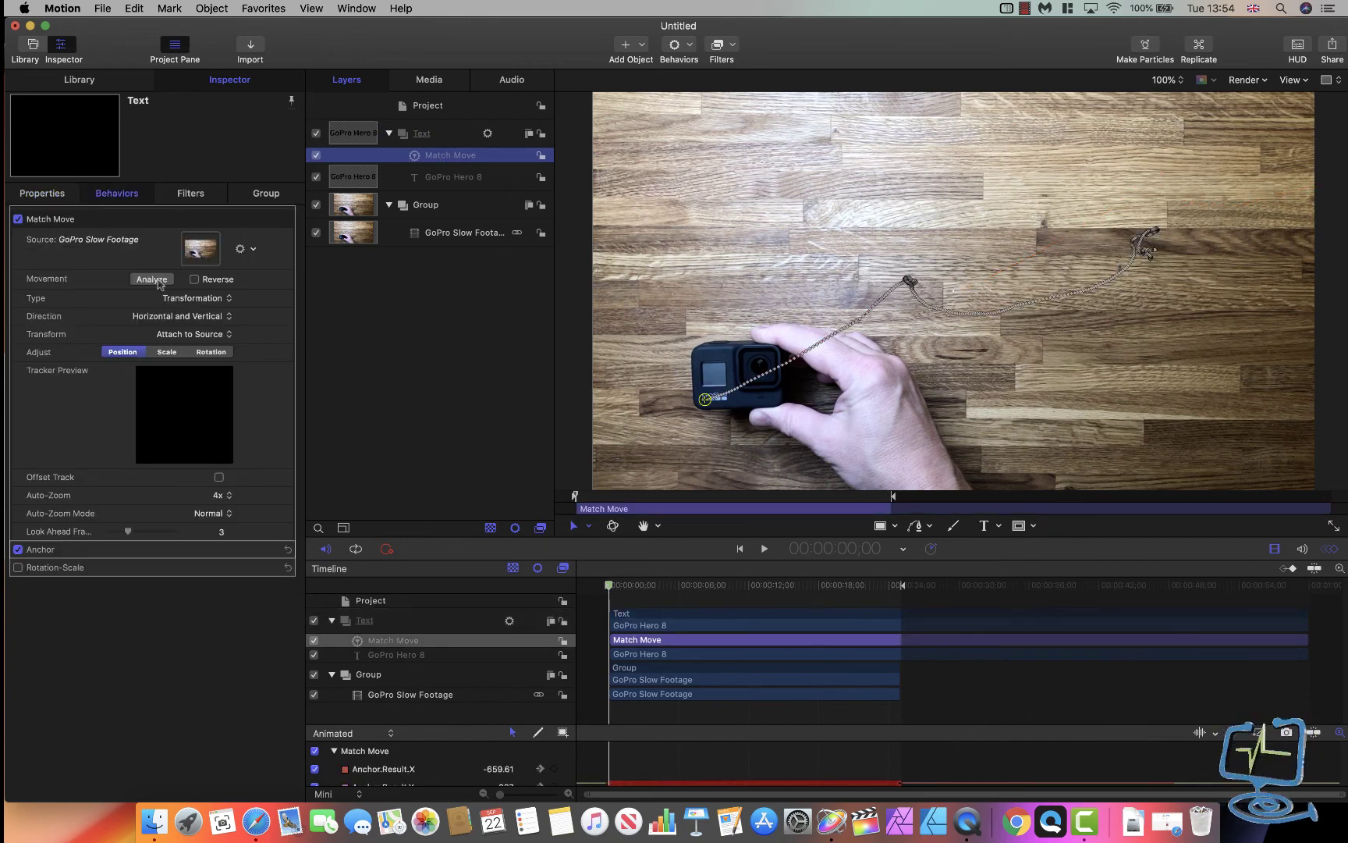
- Preview the Atom and Altimeter gadgets in the library's Content category and add Atom 02 to the Text group
left_click(449, 142)
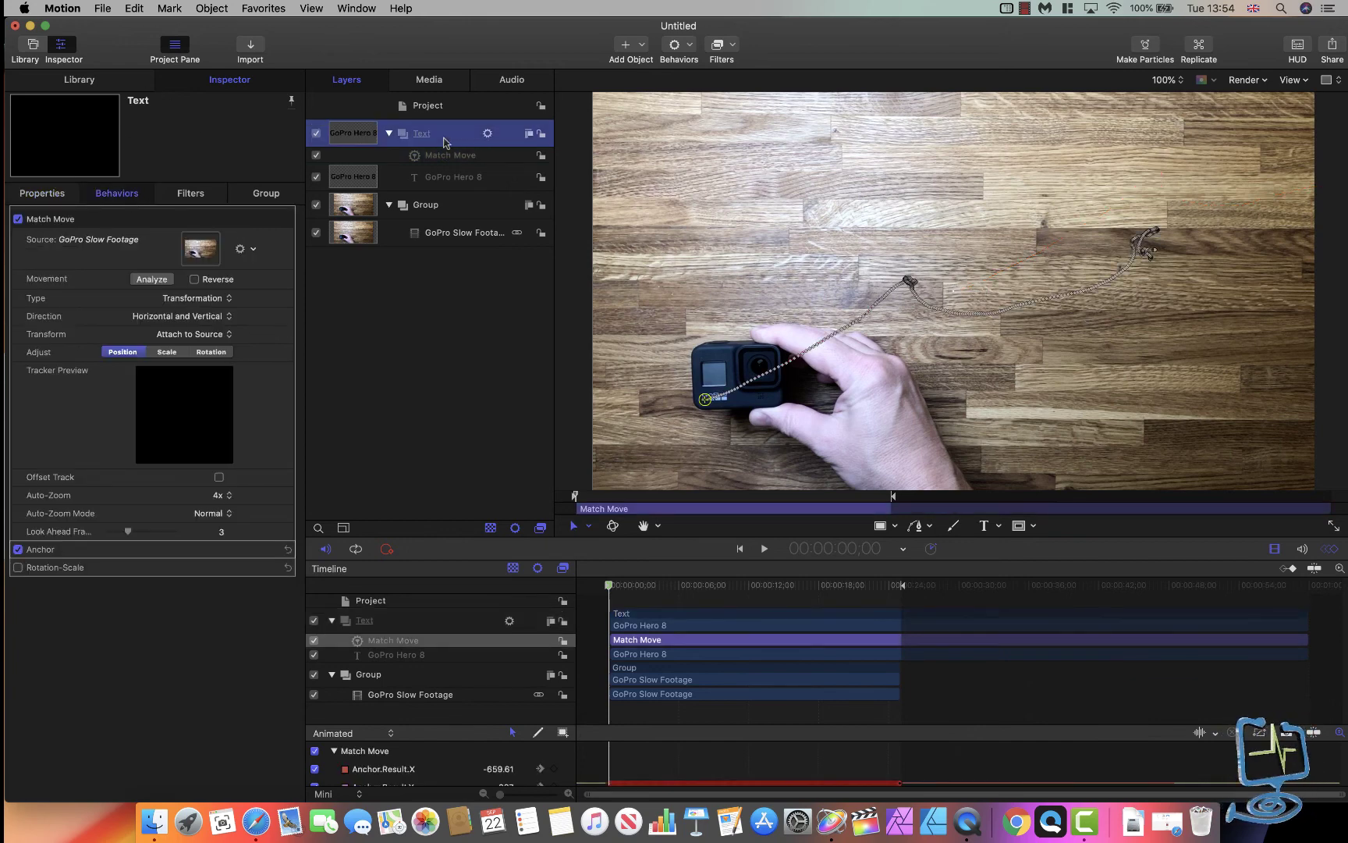
left_click(110, 87)
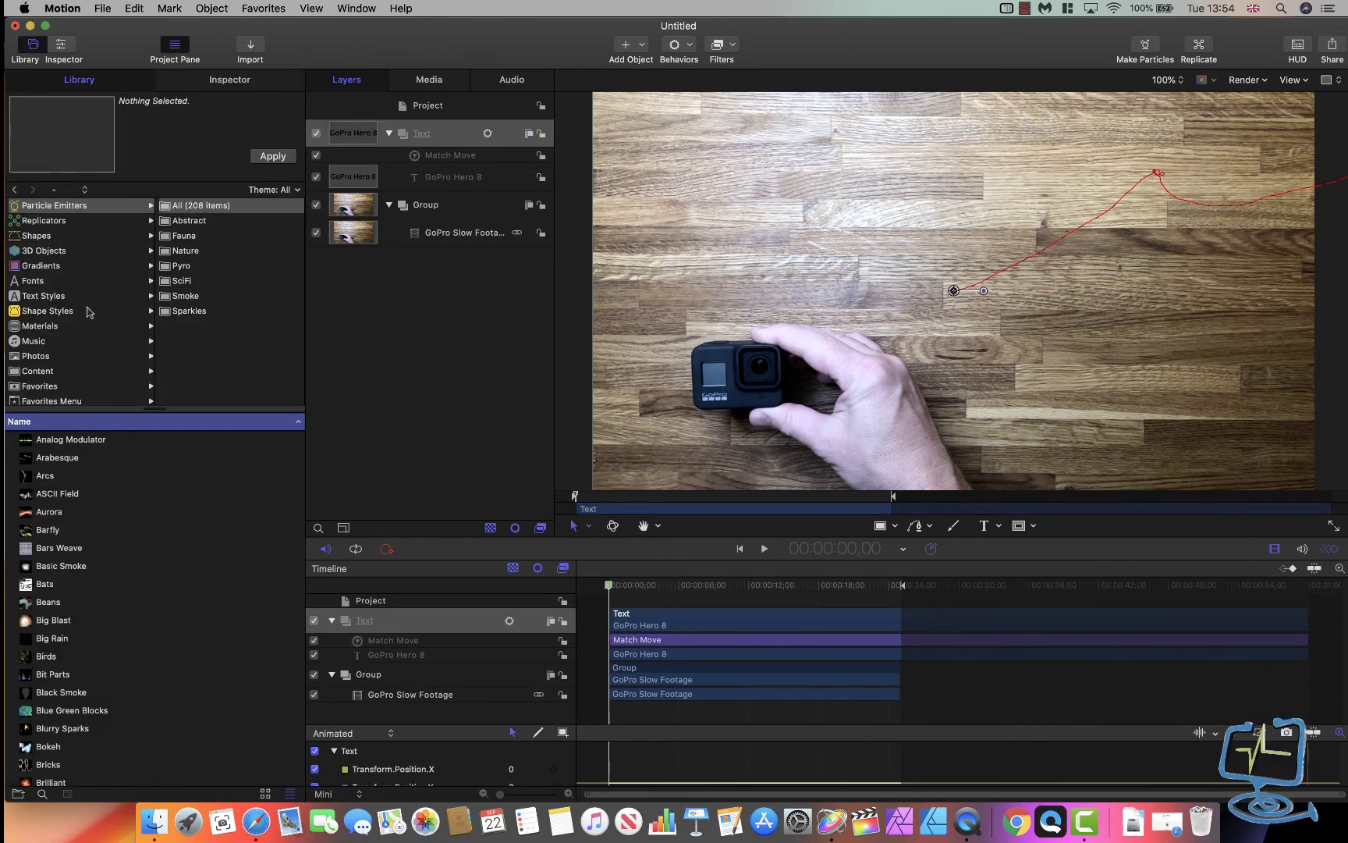
left_click(37, 371)
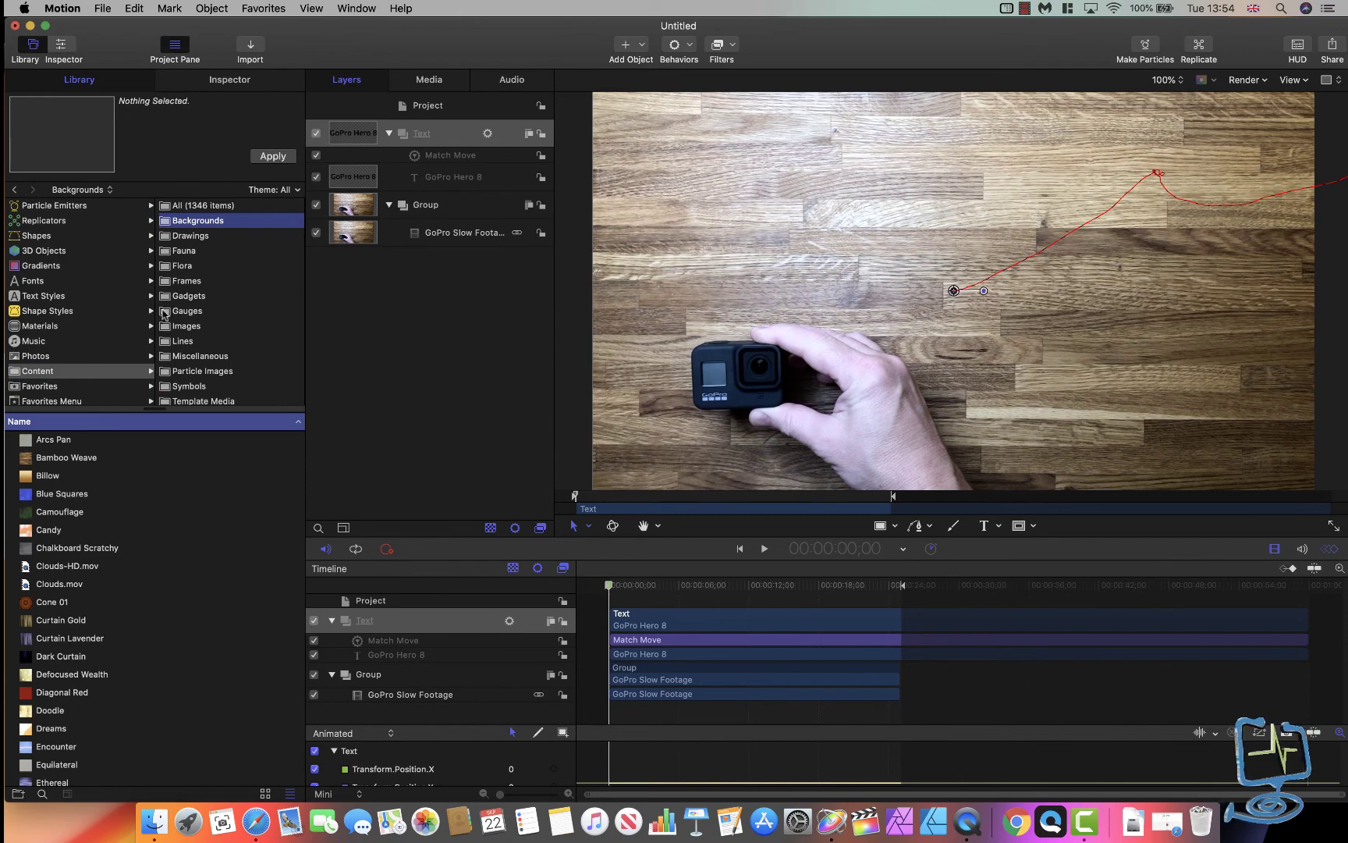
left_click(187, 297)
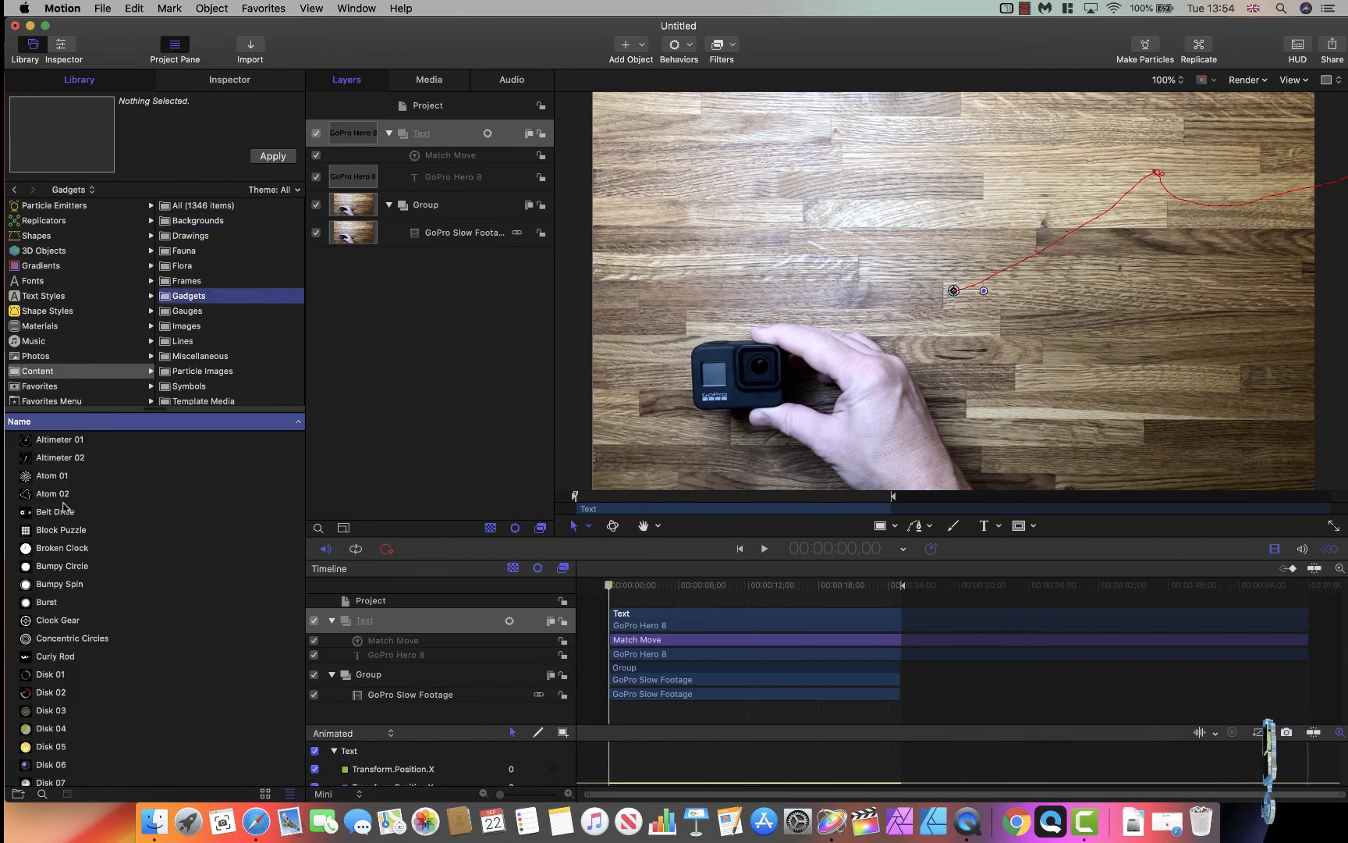
left_click(41, 478)
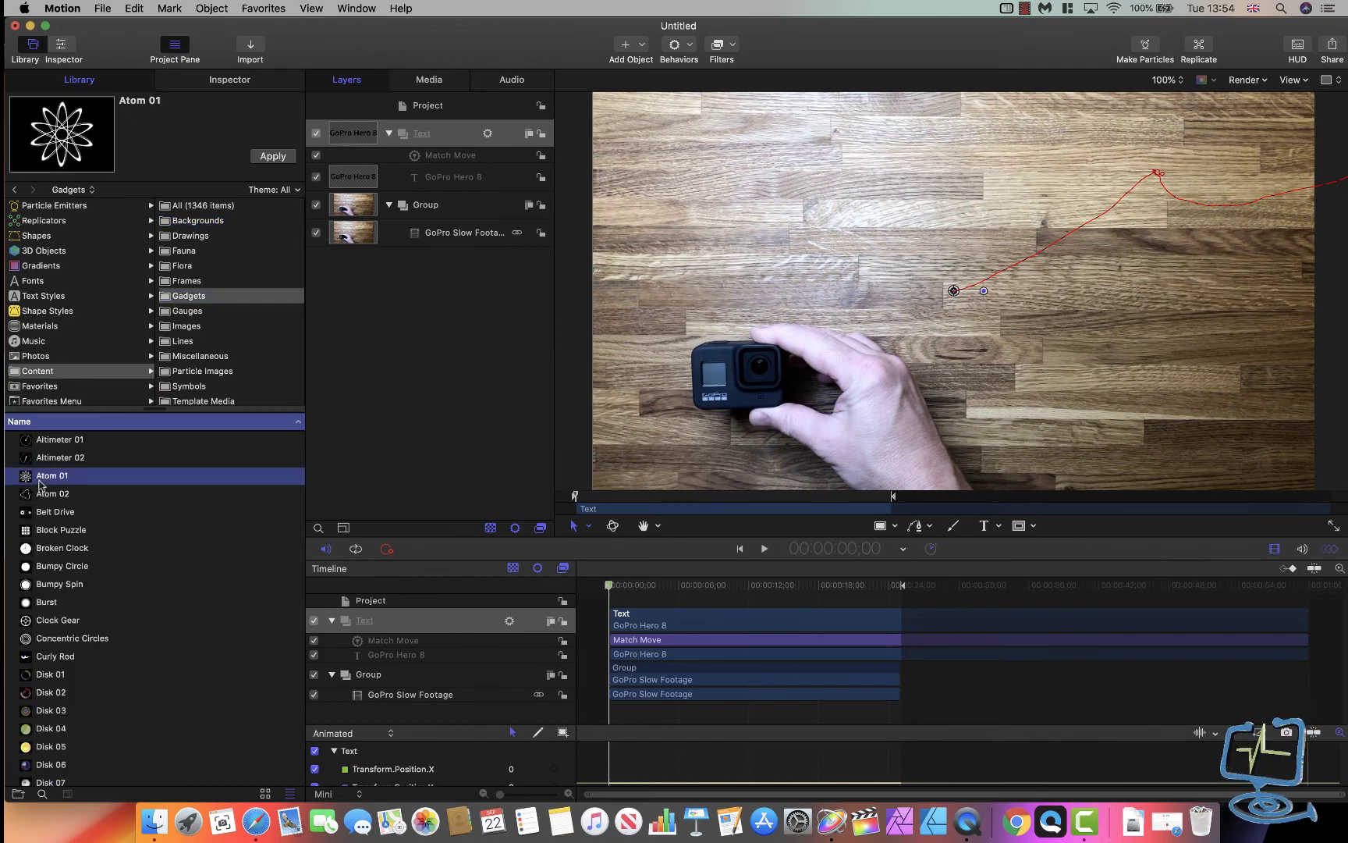
left_click(39, 493)
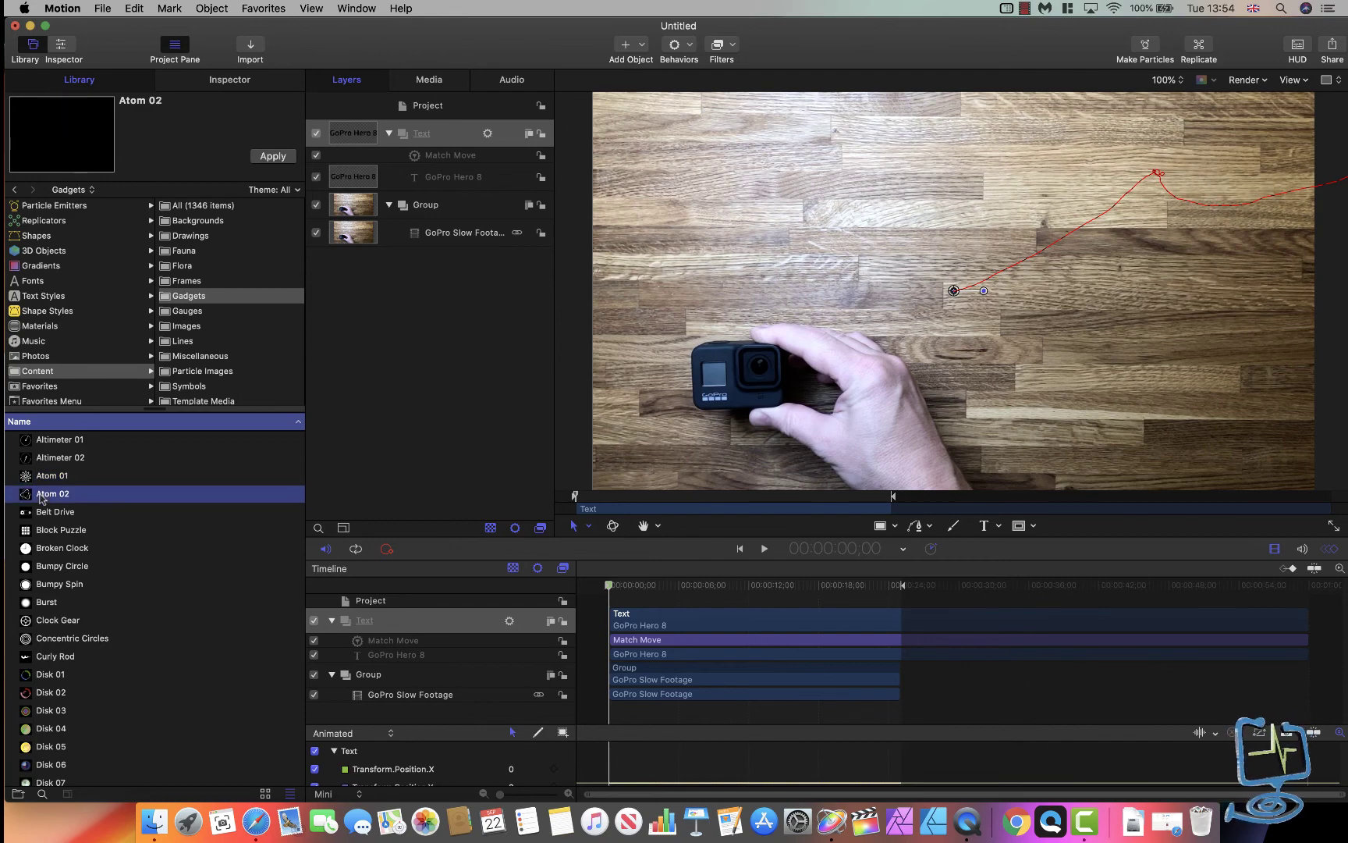
left_click(49, 441)
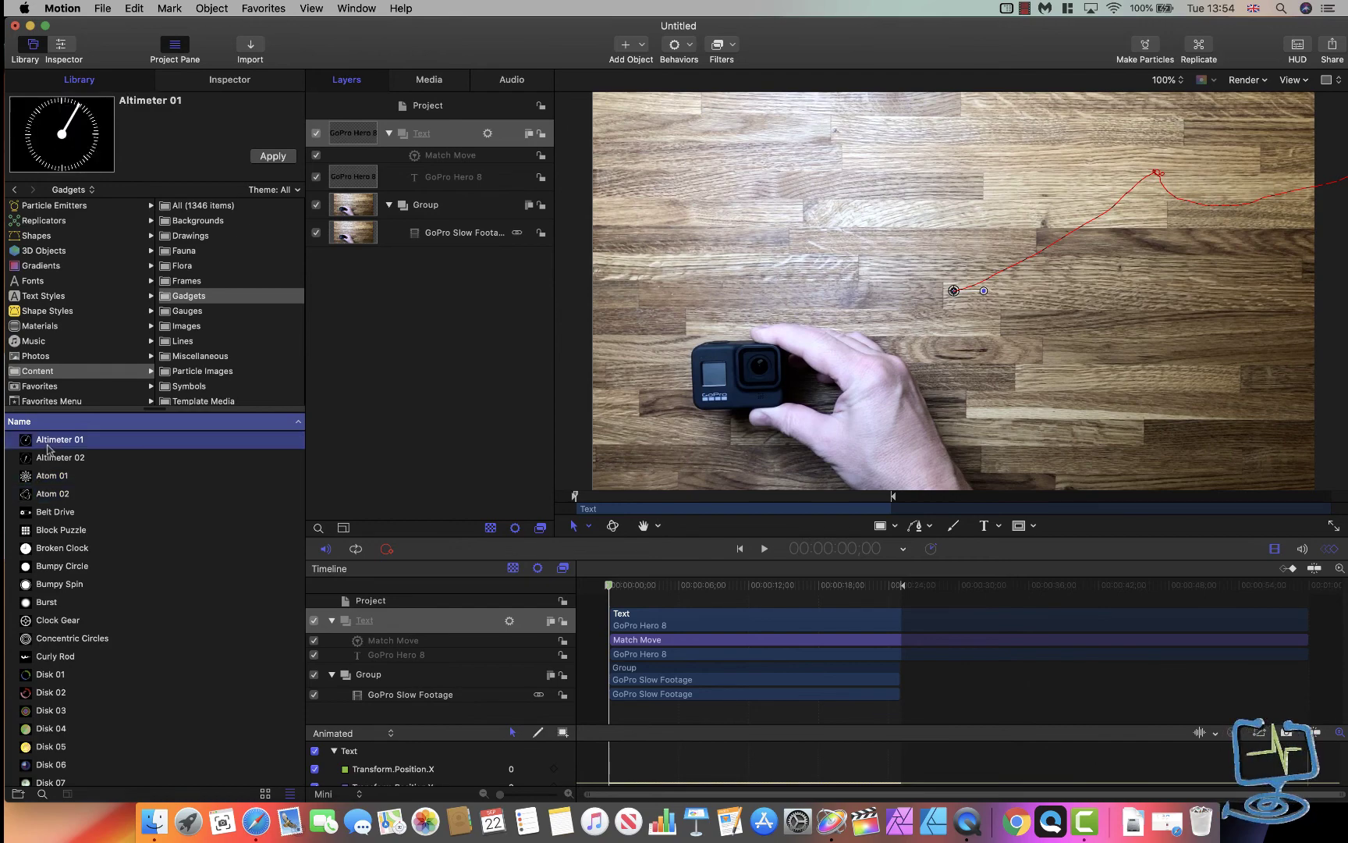
left_click(51, 495)
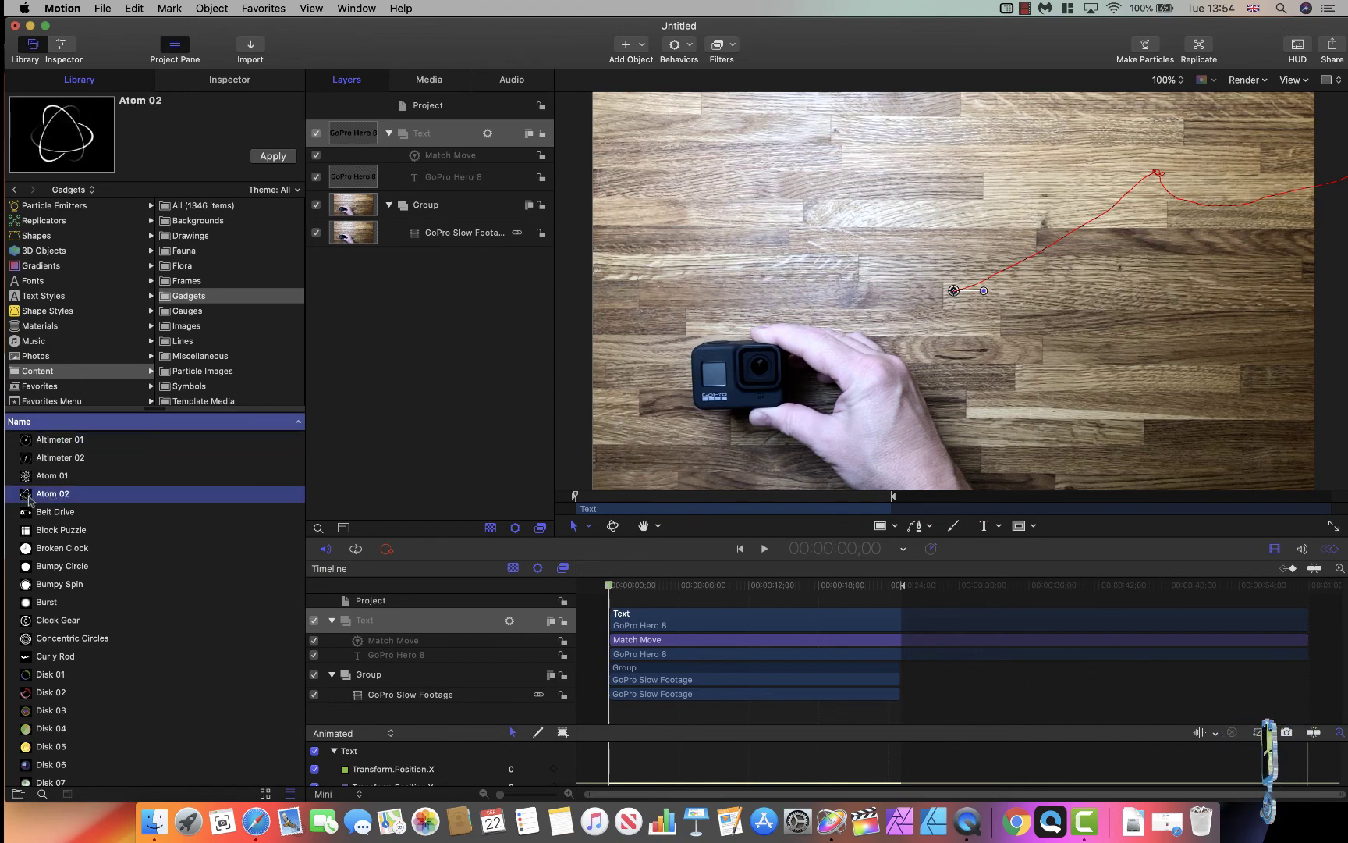
left_click_drag(56, 489, 428, 162)
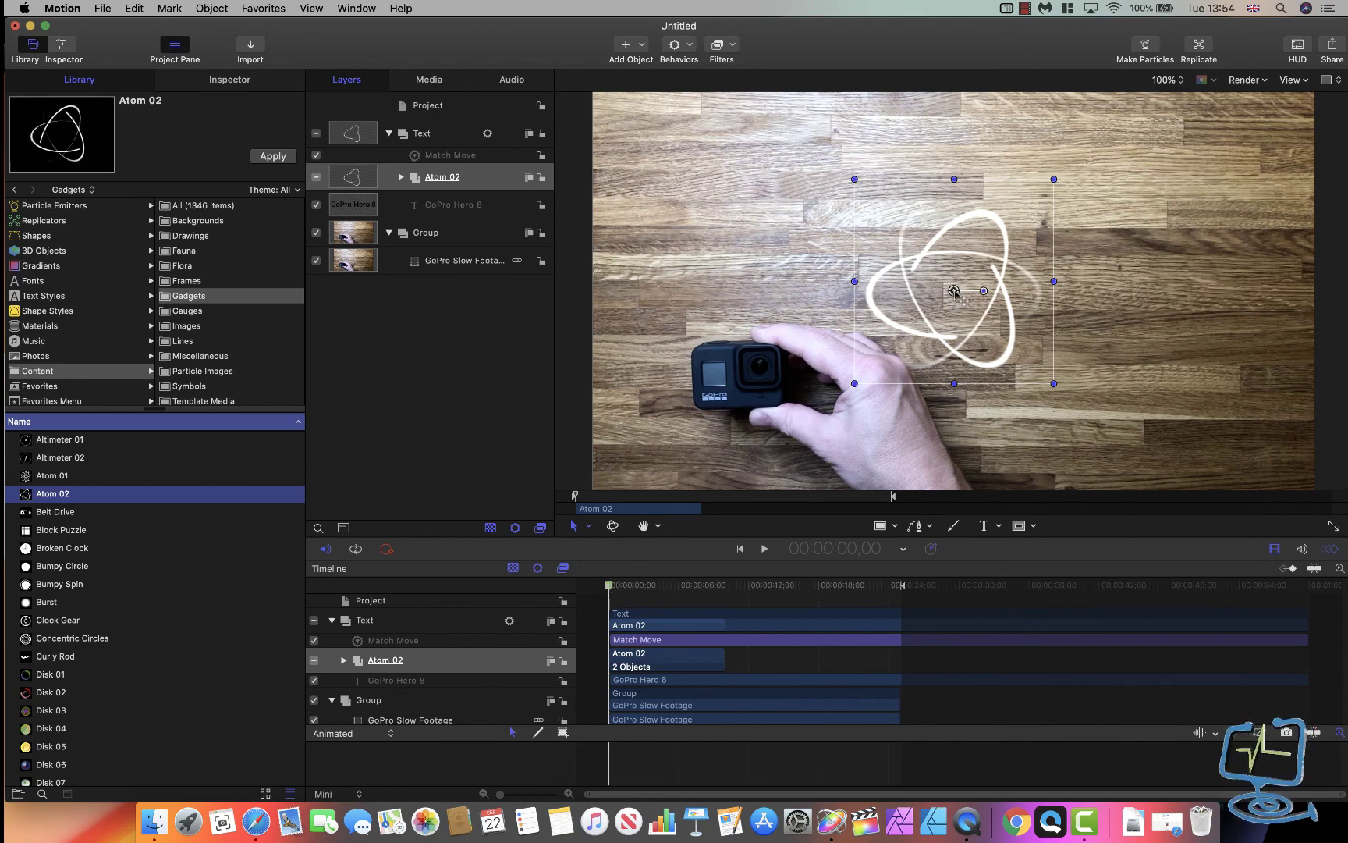
- Shrink the Atom 02 graphic to about the GoPro camera's height and place it just left of the camera
left_click_drag(954, 291, 719, 403)
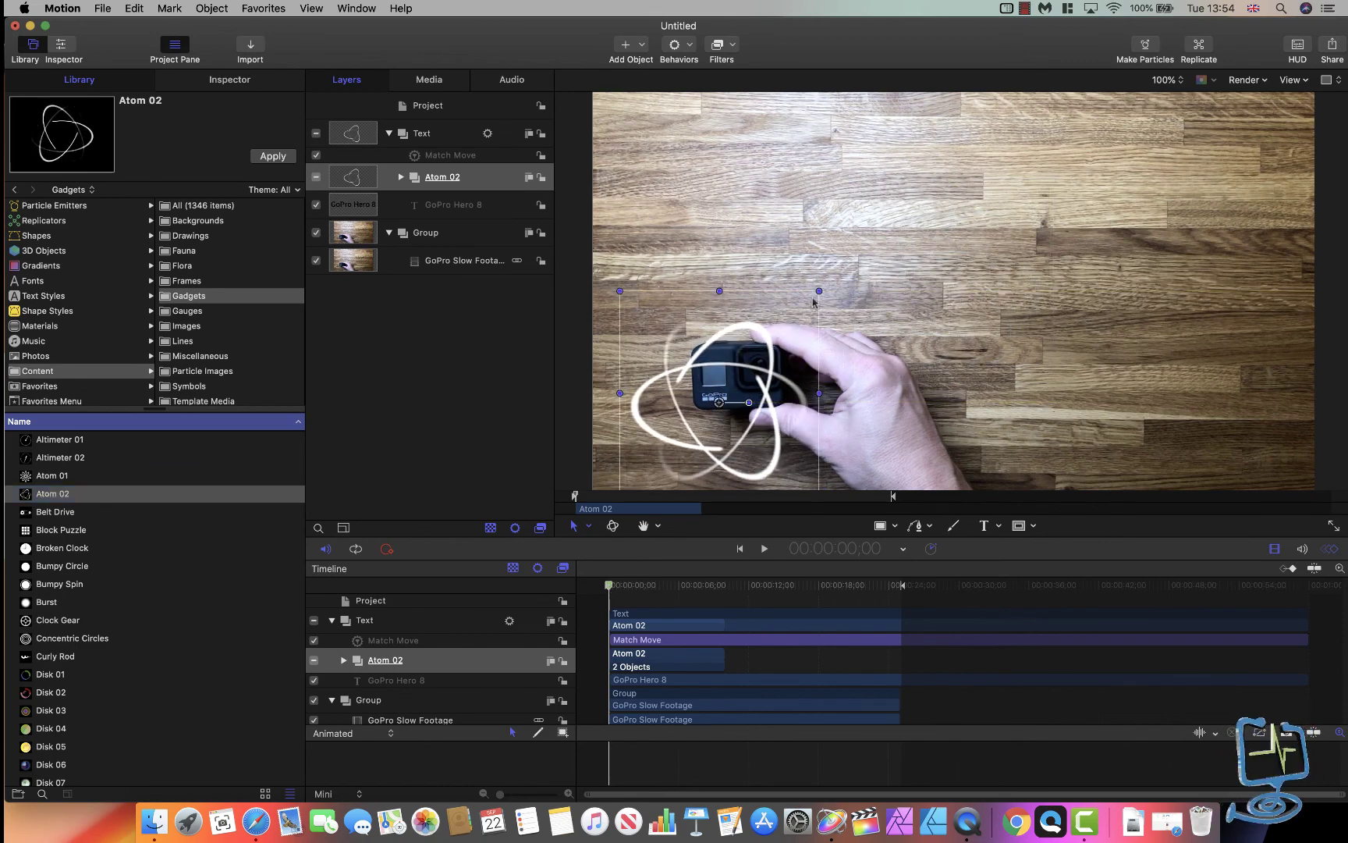
left_click_drag(817, 293, 653, 376)
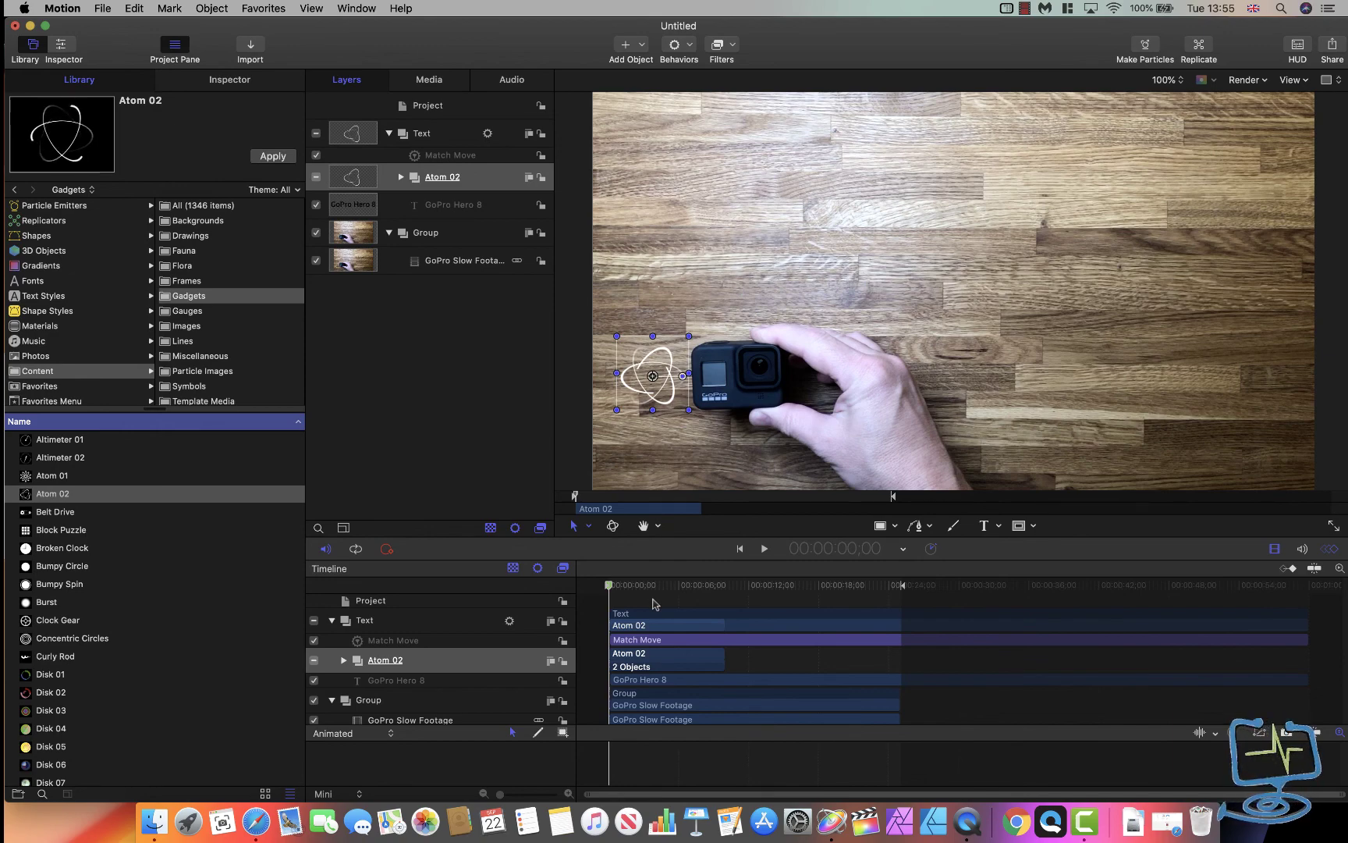
left_click(447, 104)
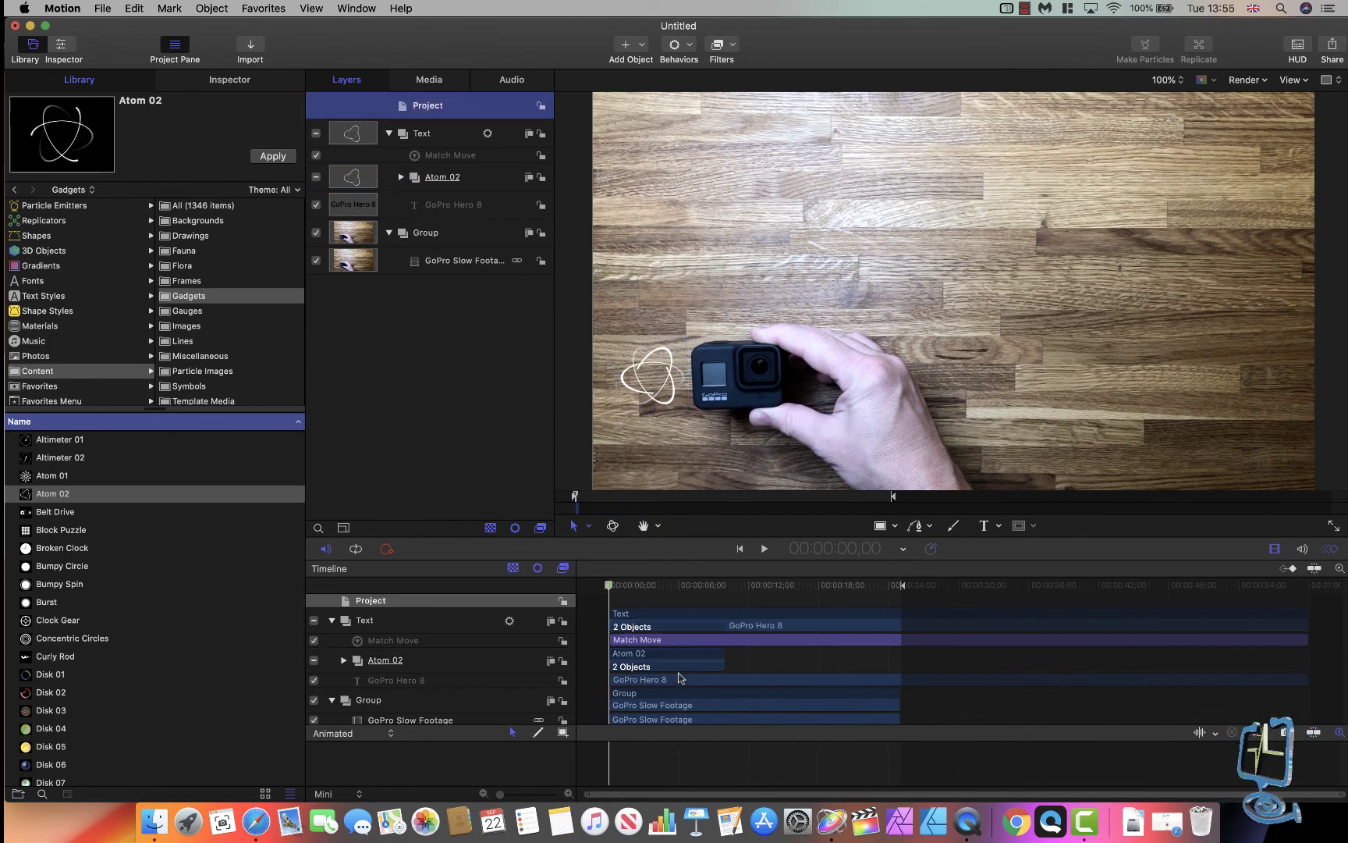
- Extend the Atom 02 objects' duration to the end of the GoPro footage and play the project to check the tracking
left_click(681, 668)
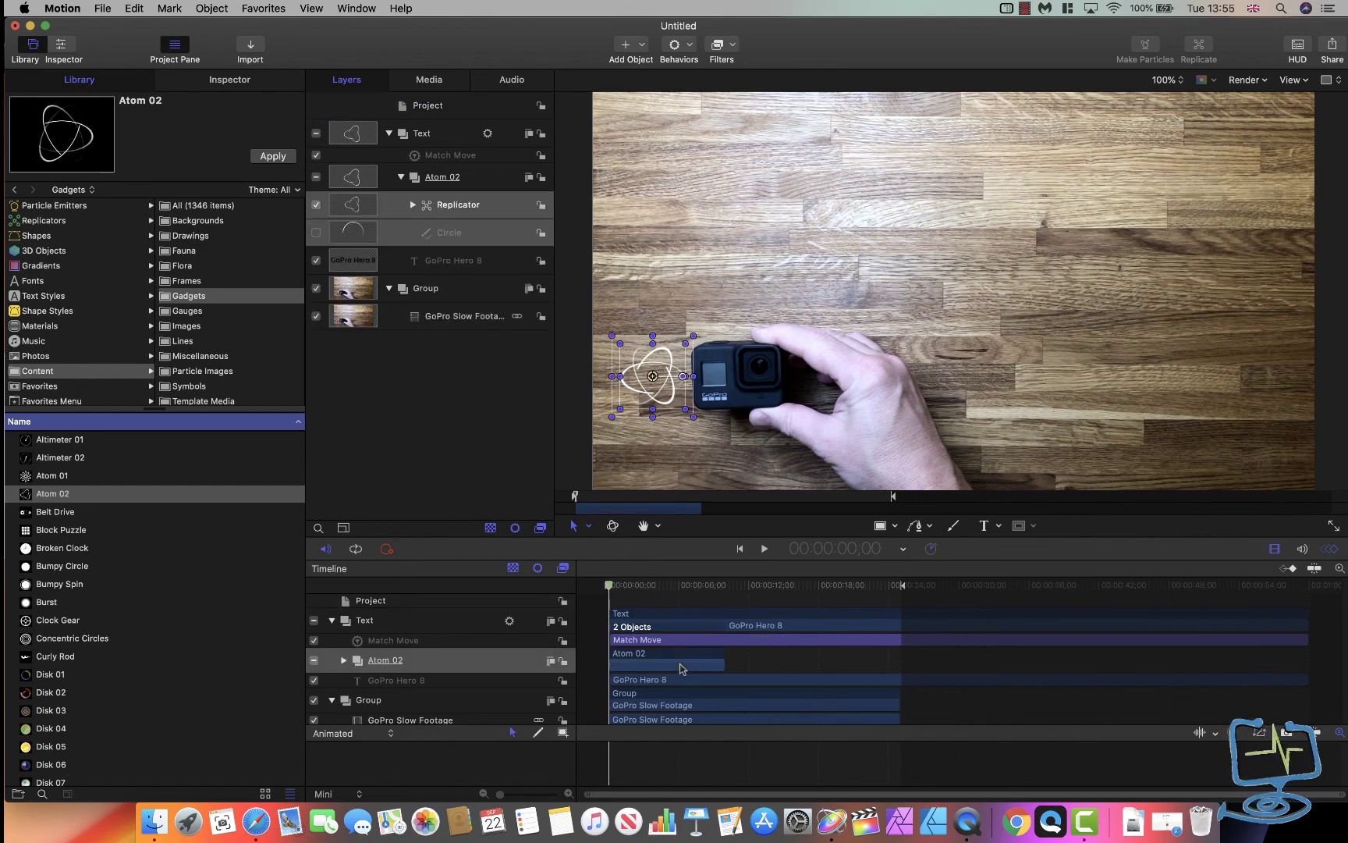
left_click_drag(724, 667, 903, 665)
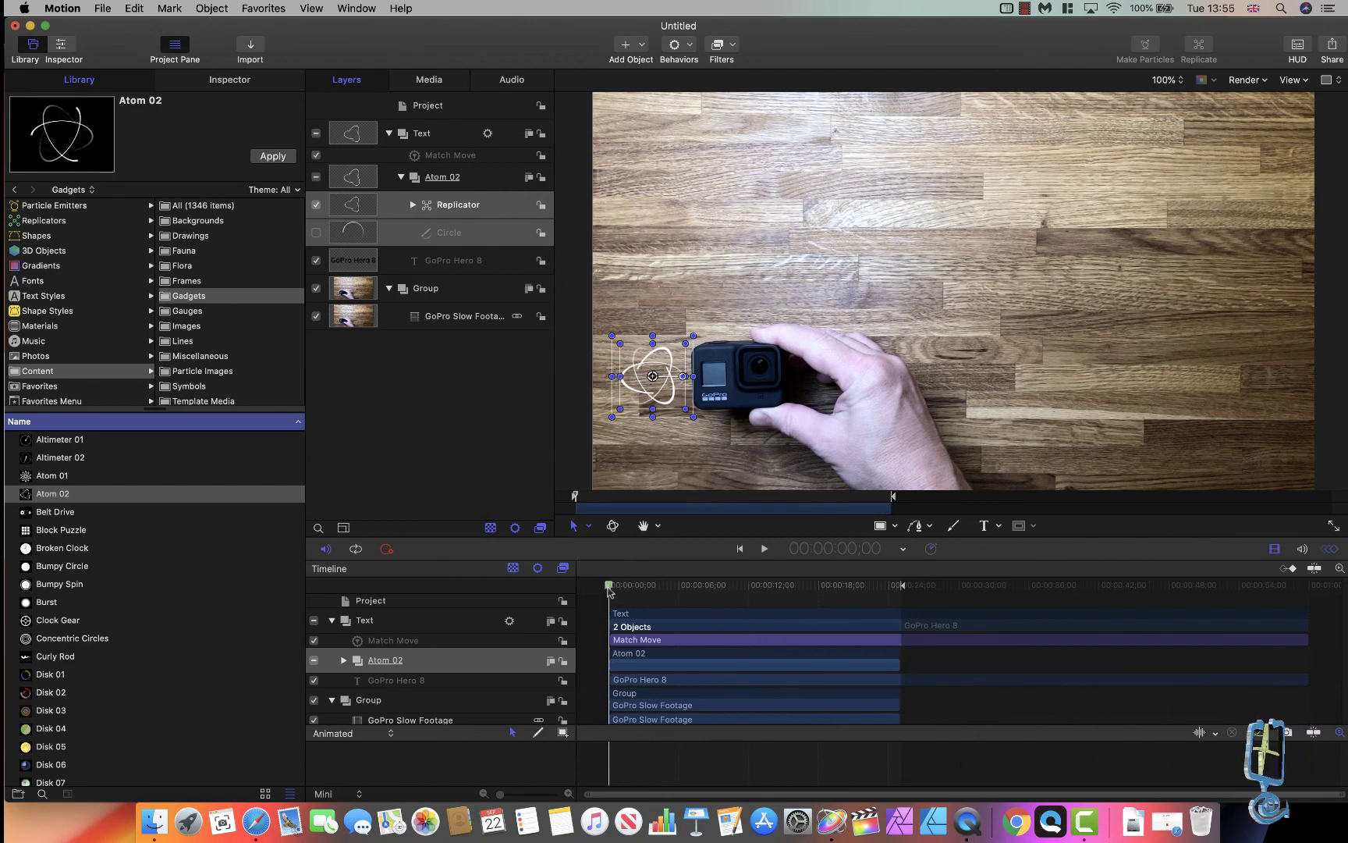
left_click(419, 108)
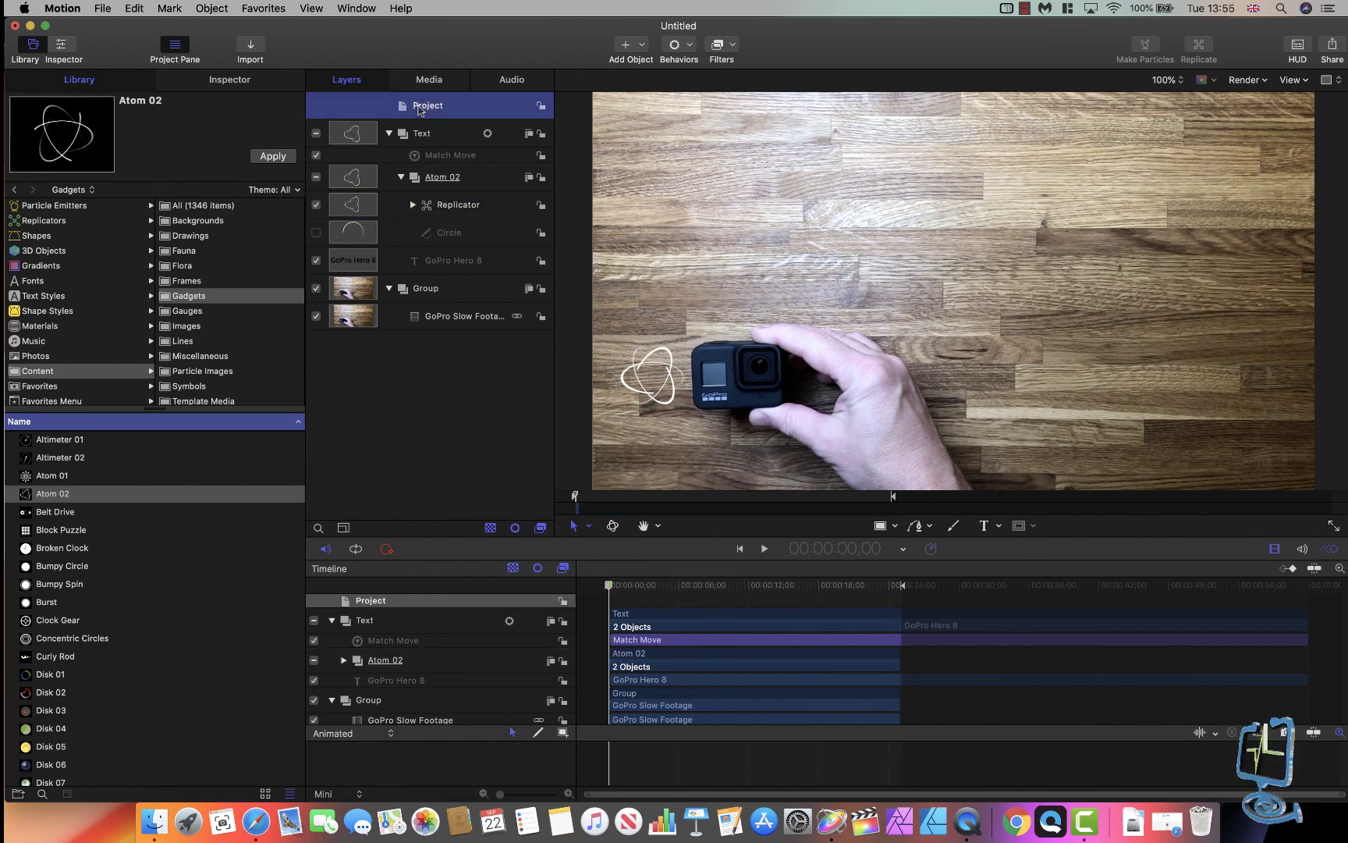
key("space")
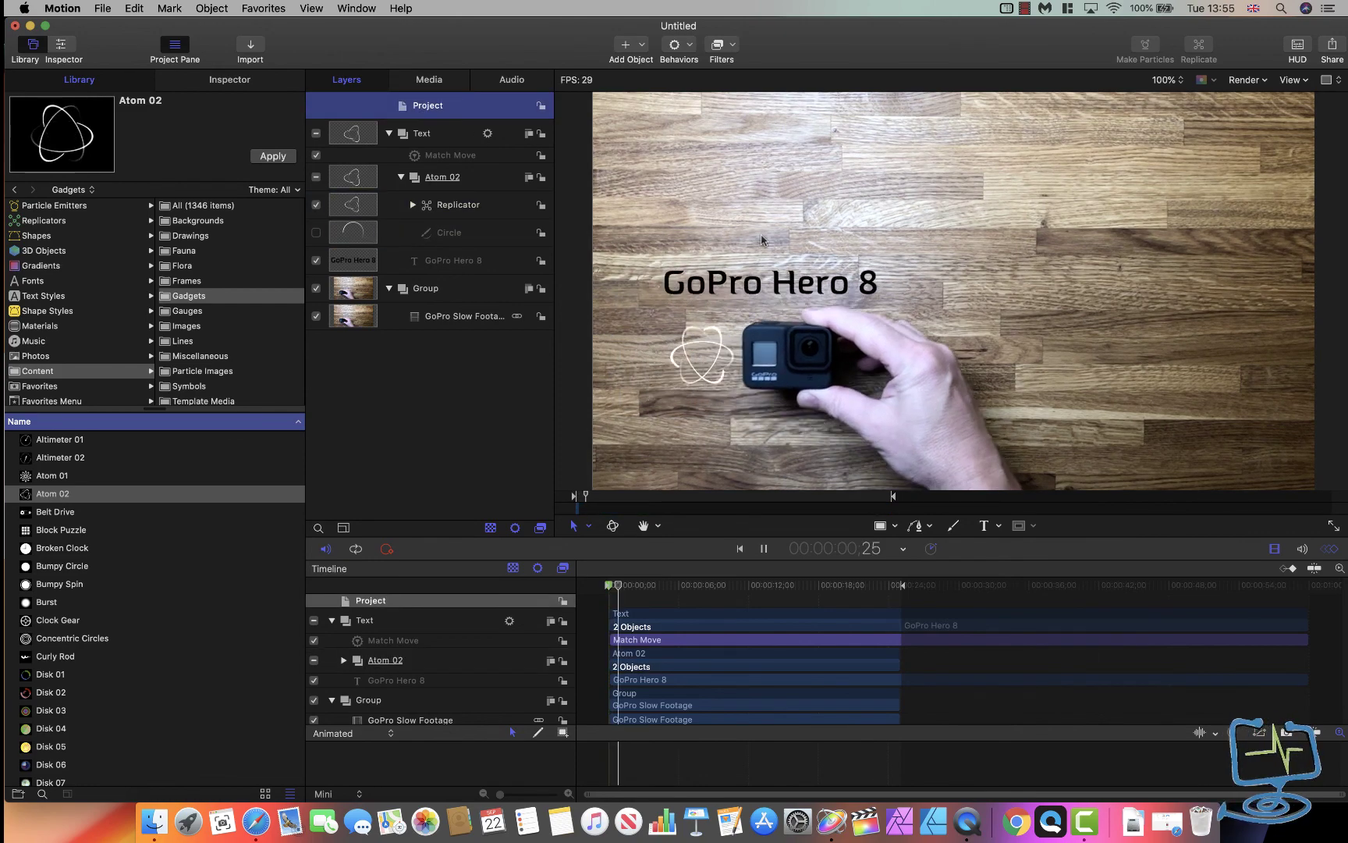